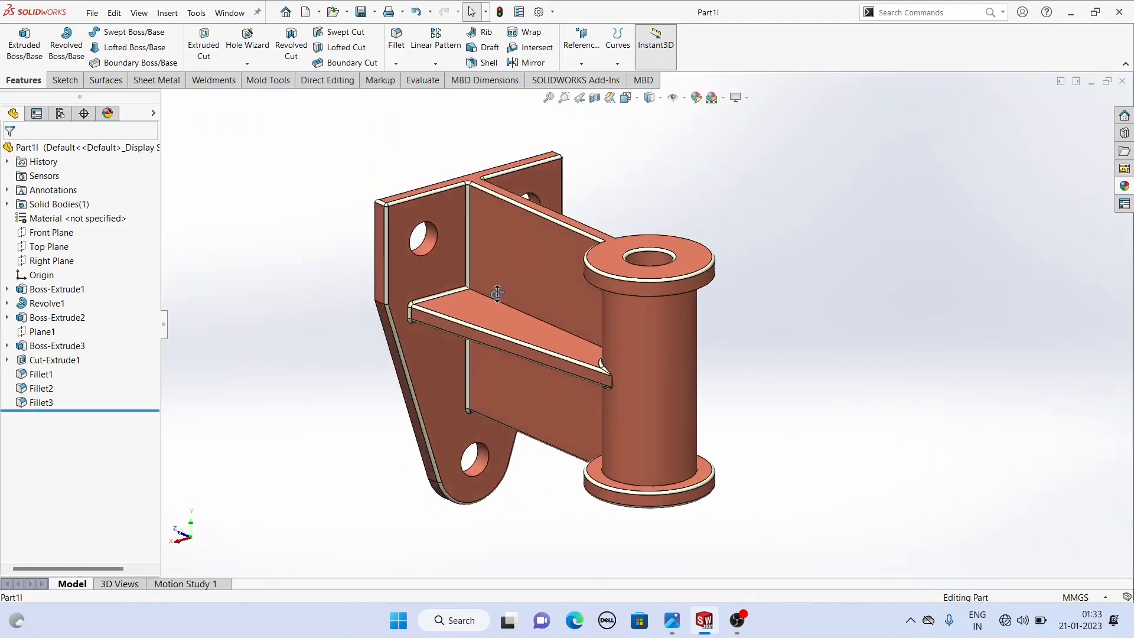
- Close the open bracket part and review the reference drawing of the bracket
click(1122, 82)
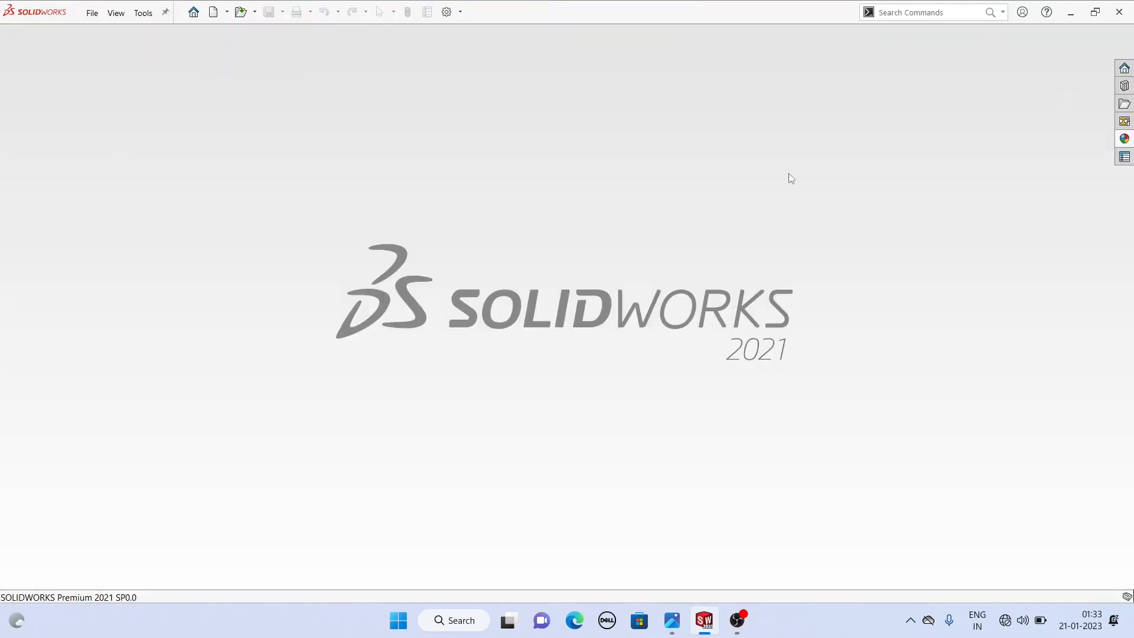
click(665, 620)
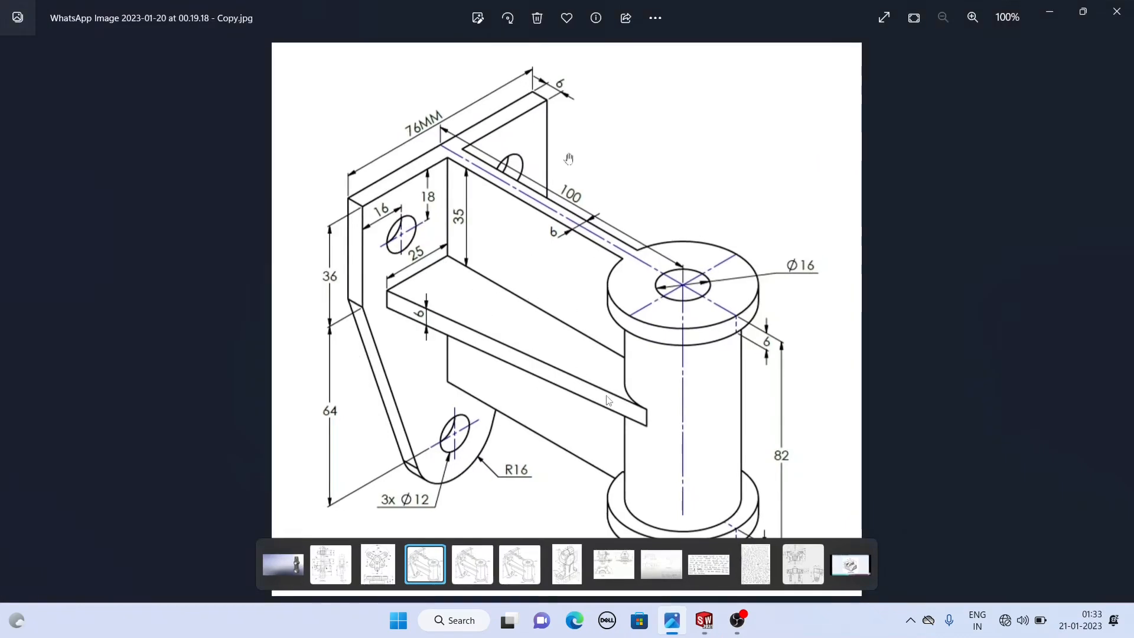
click(704, 620)
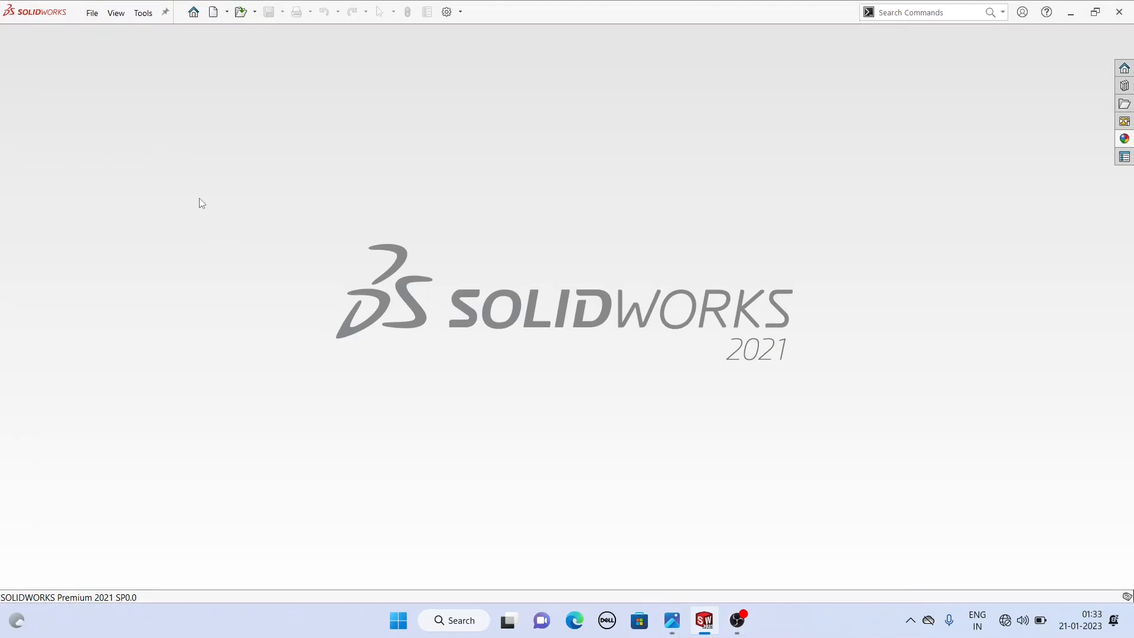
- Create a new Part document
click(91, 14)
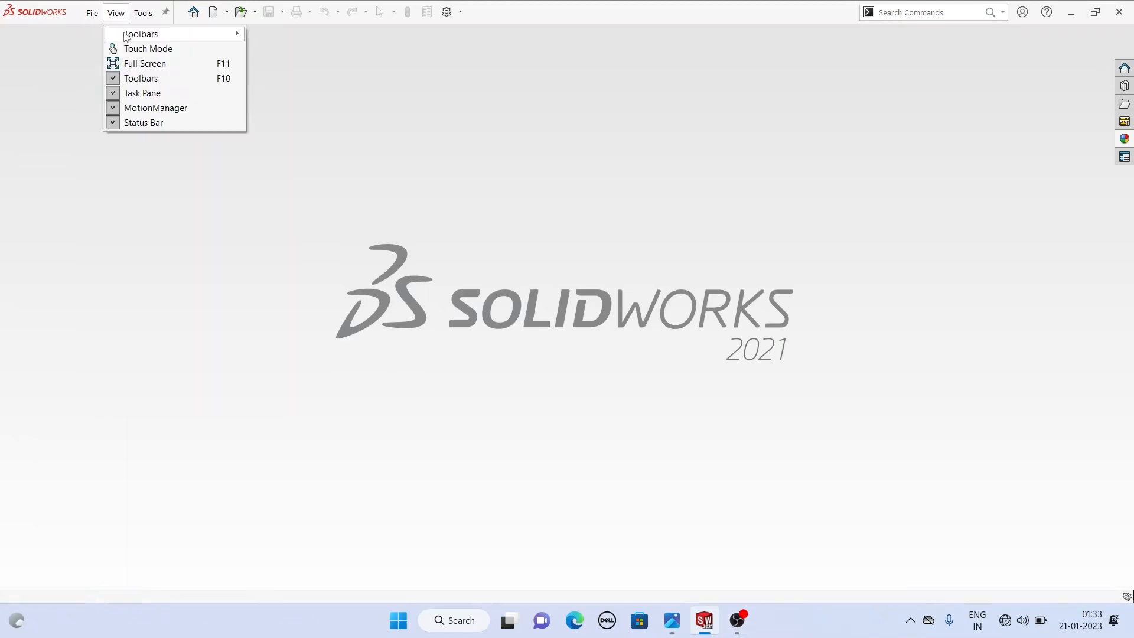
click(112, 34)
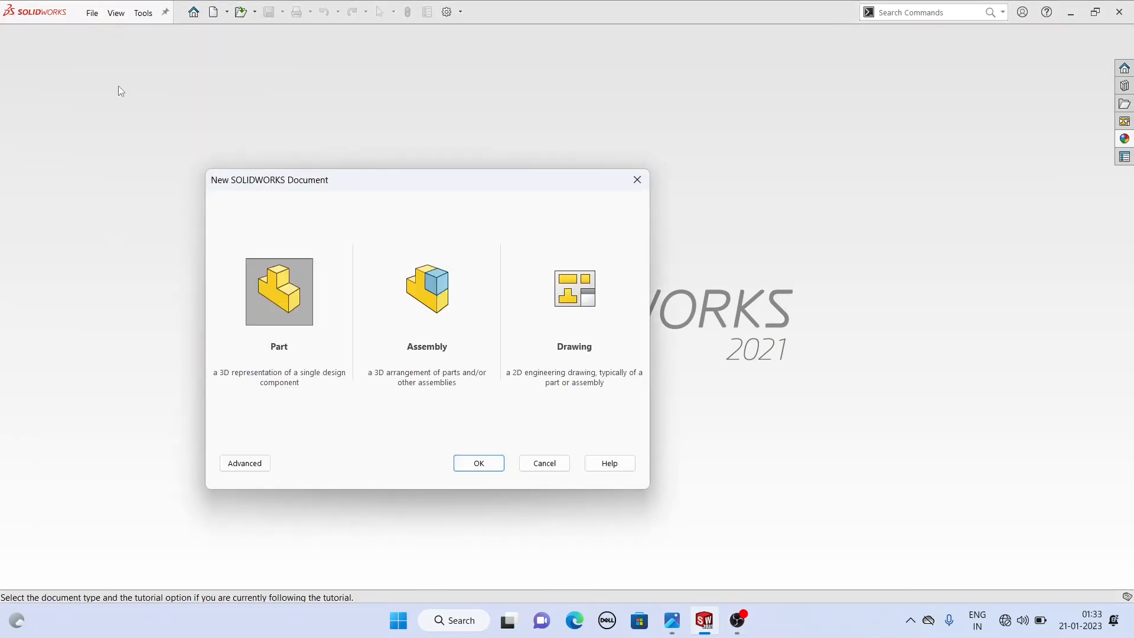
click(280, 315)
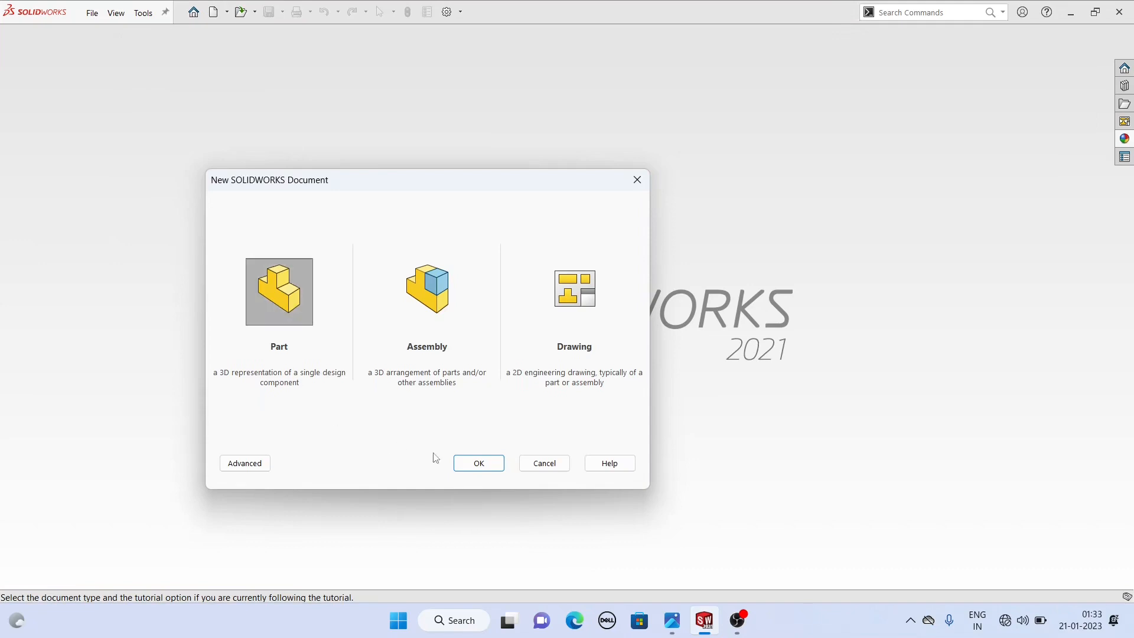
click(477, 464)
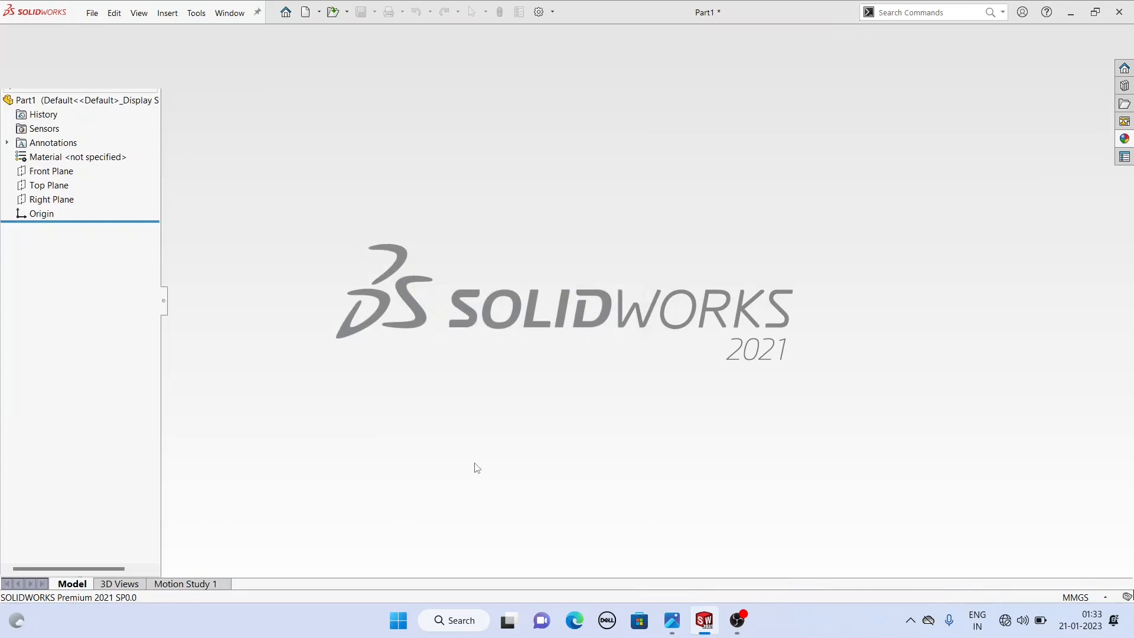
- Check the reference drawing again and open a new sketch on the Front Plane
click(666, 622)
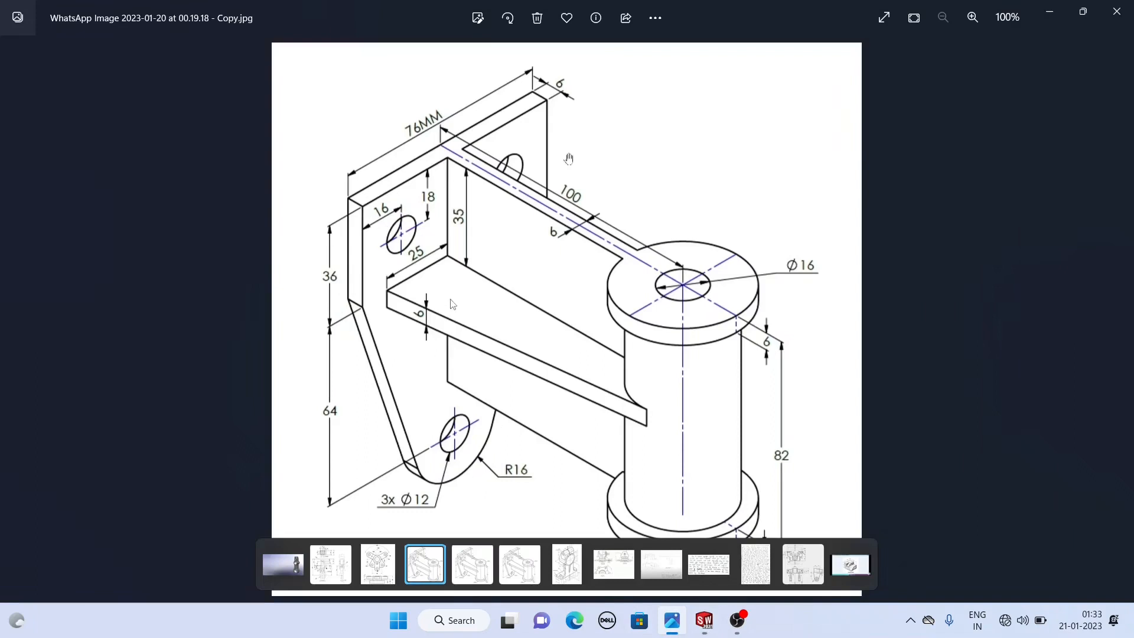
click(705, 621)
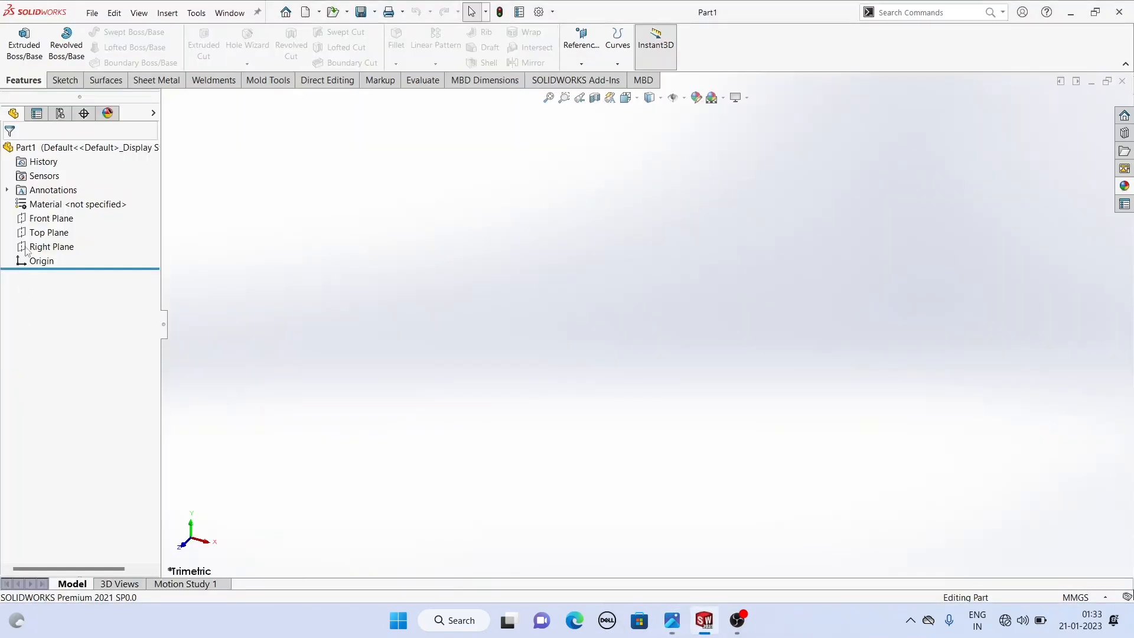
click(45, 217)
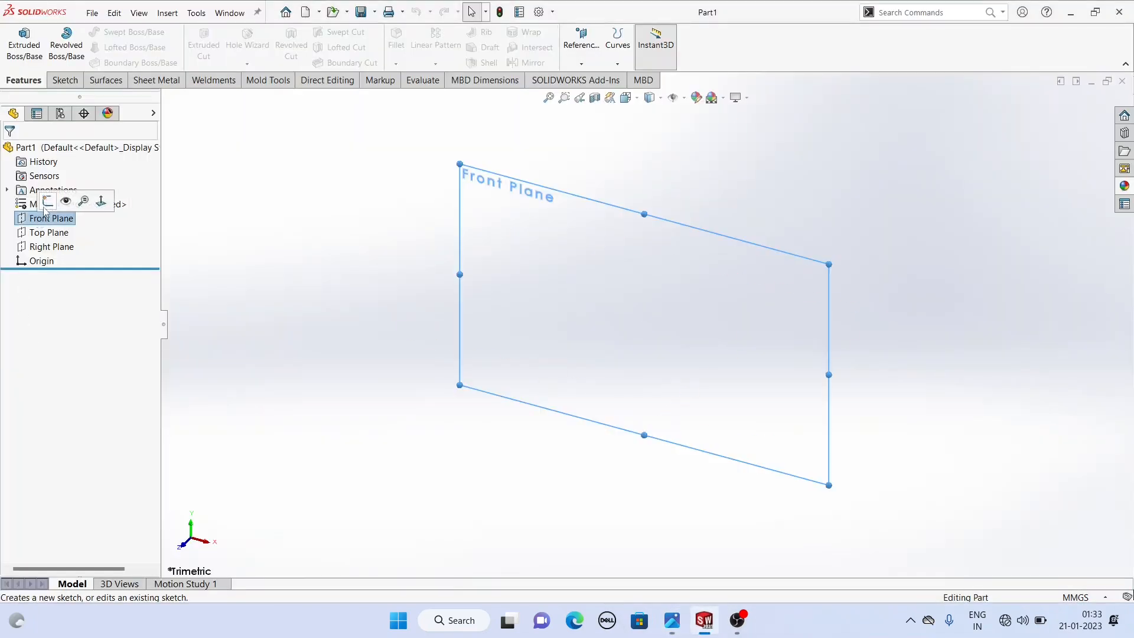
click(49, 202)
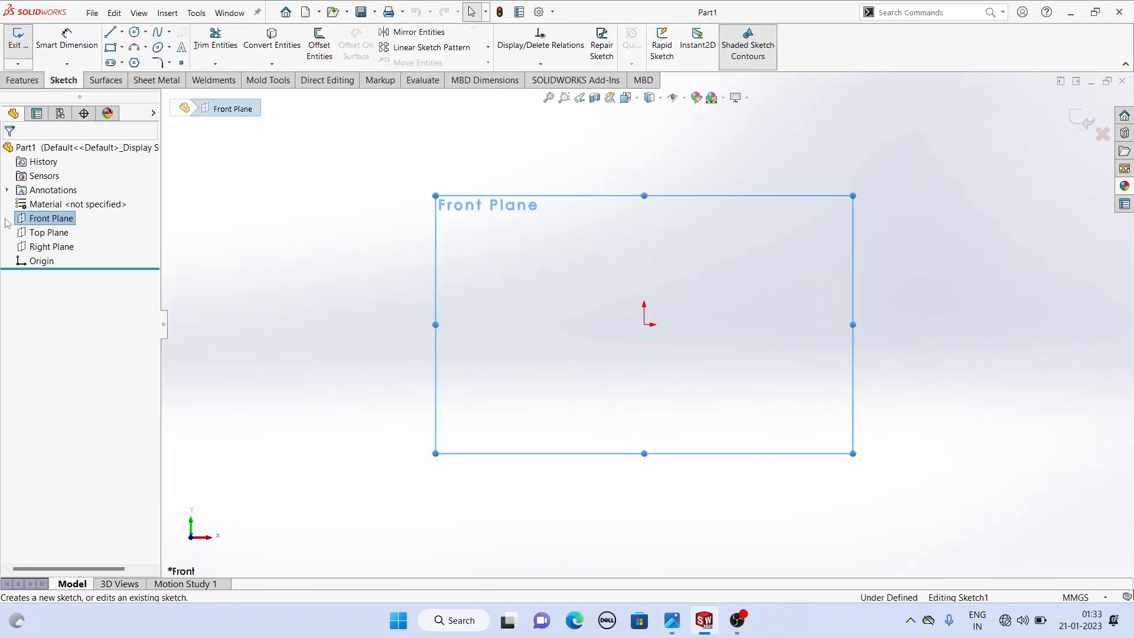
click(340, 277)
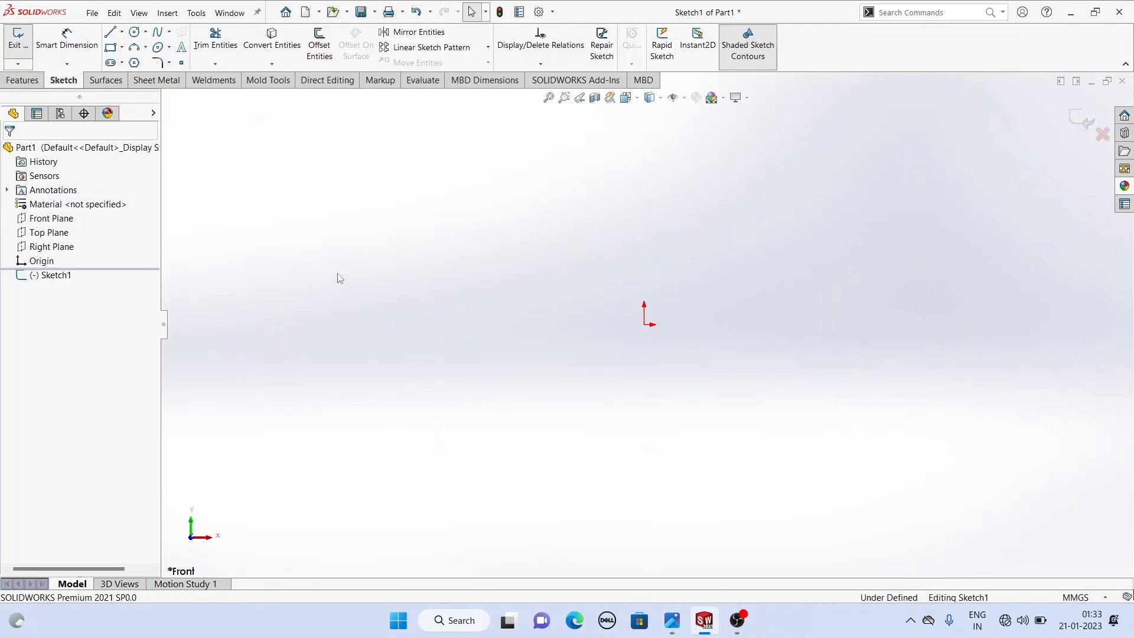
- Sketch a horizontal line about 97 mm long through the origin and a vertical line about 31 mm down from its right end
click(111, 33)
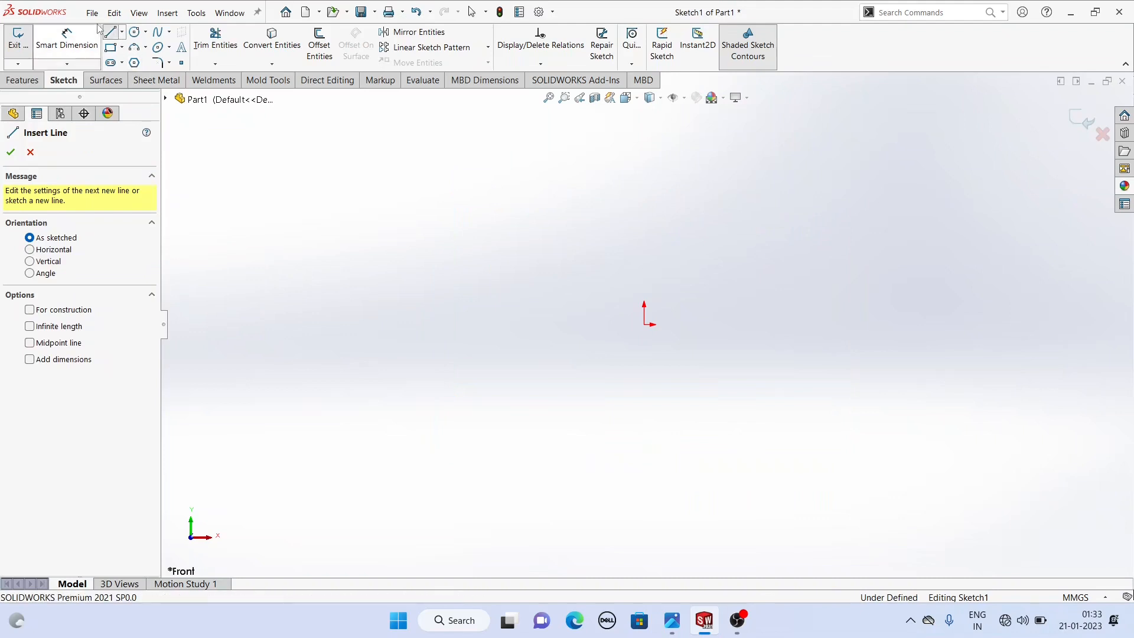
click(543, 324)
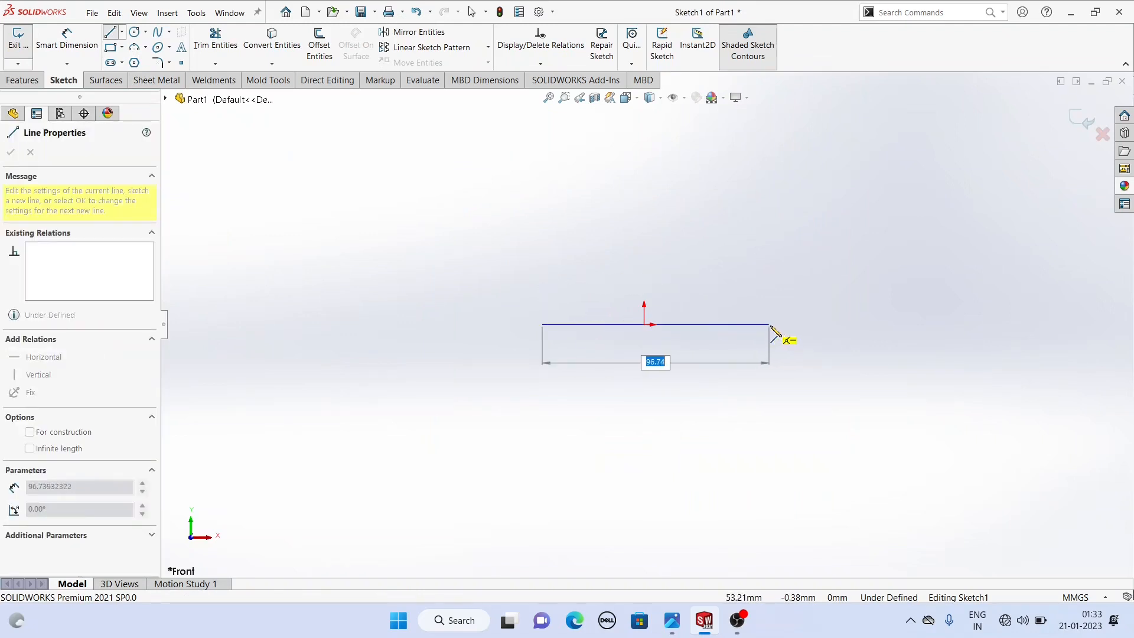
click(771, 325)
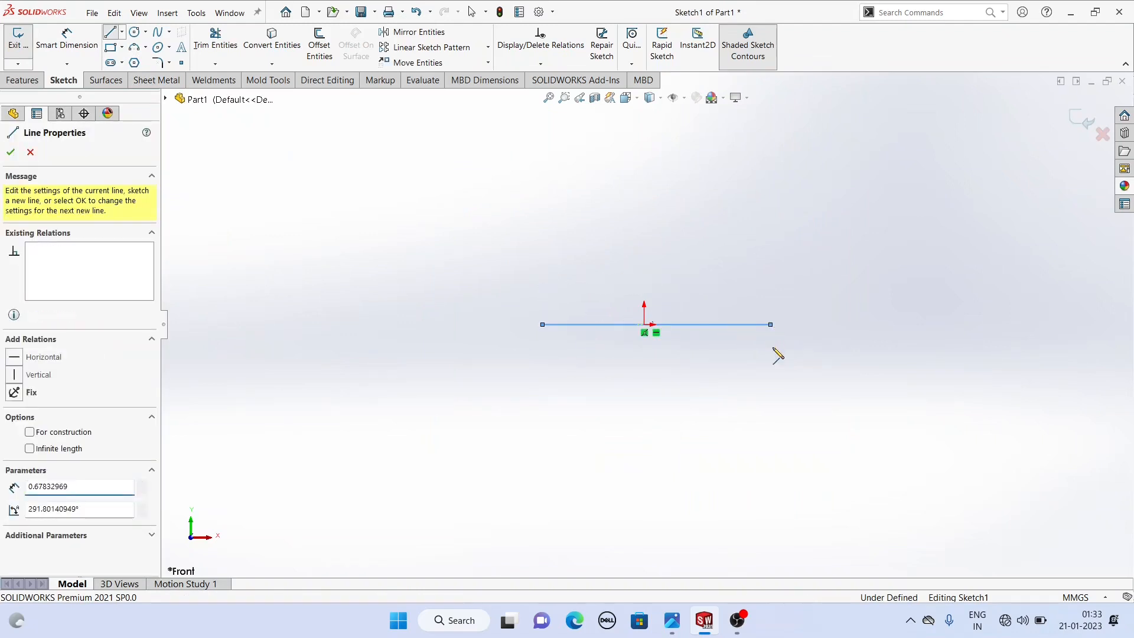
double_click(770, 381)
- Continue the outline with a slanted line, a tangent arc of about 33 mm radius, a slanted line back up, and a vertical line on the left
click(771, 381)
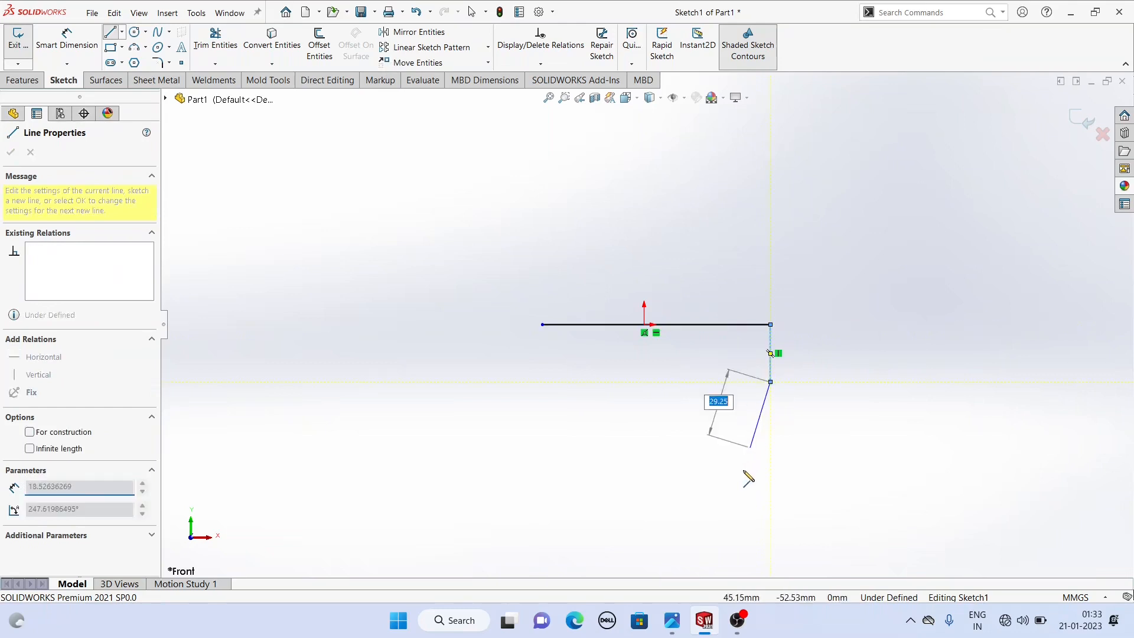
scroll(703, 508, up, 3)
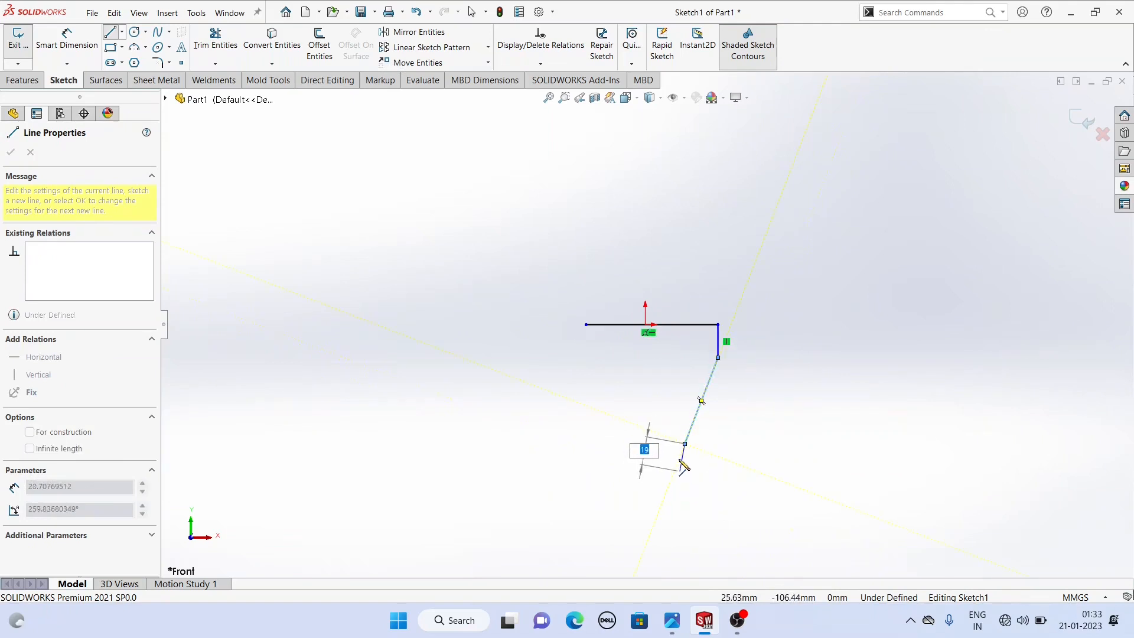
double_click(685, 444)
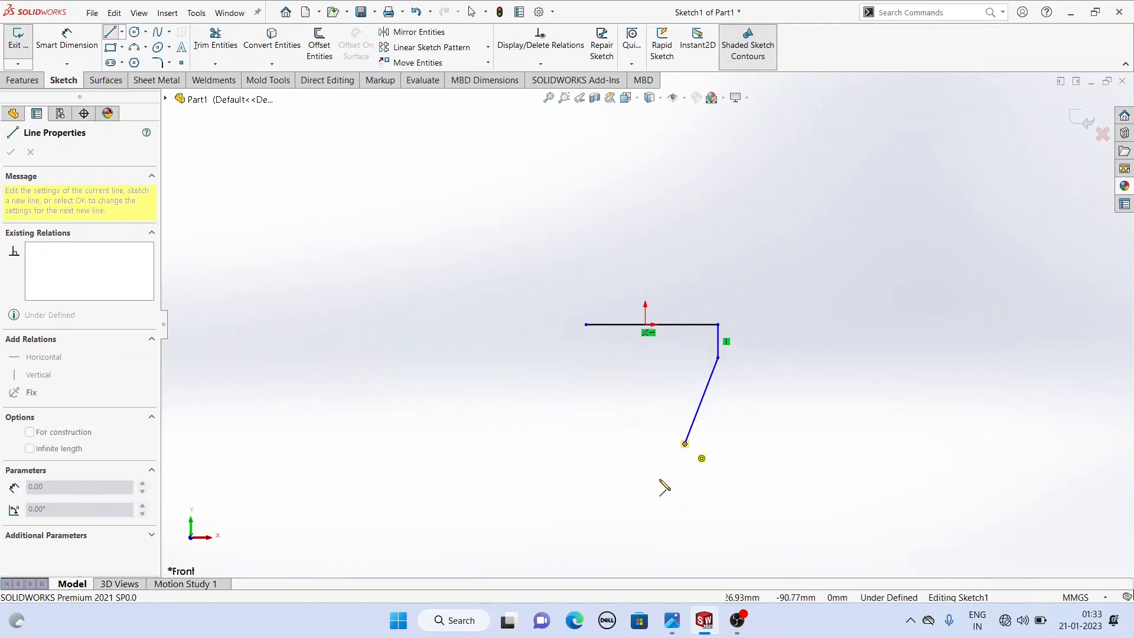
click(685, 444)
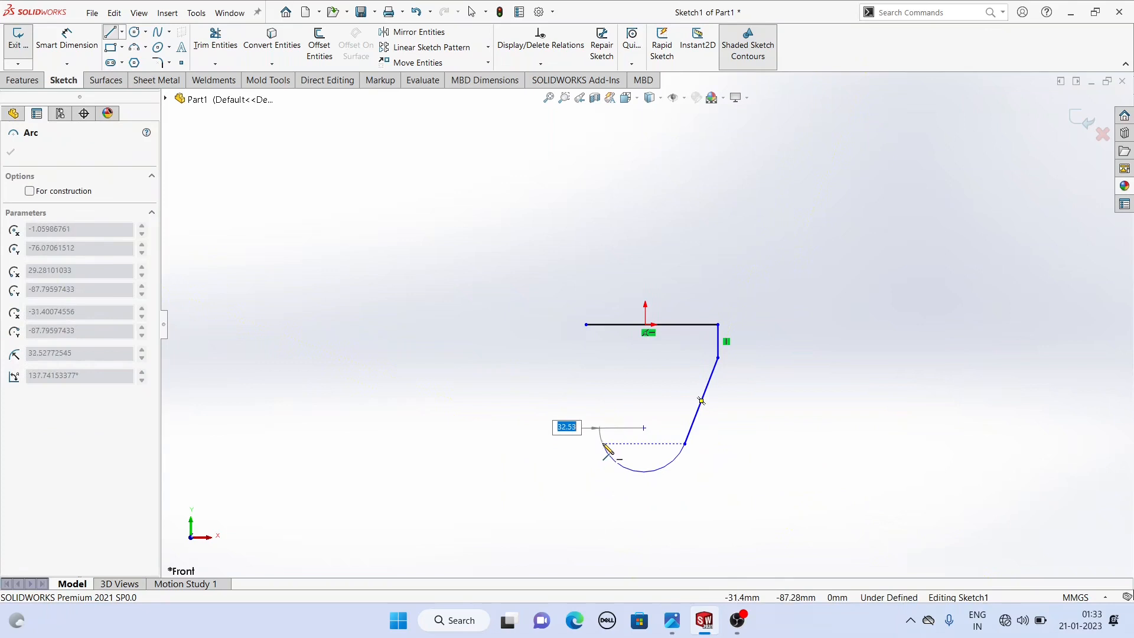
click(603, 444)
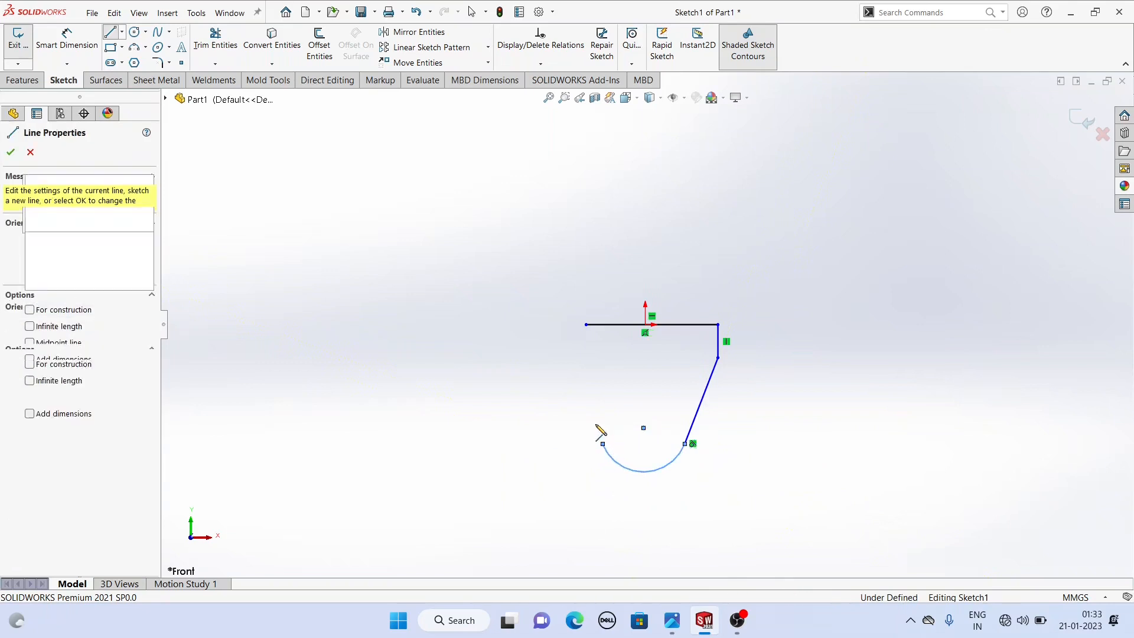
click(570, 371)
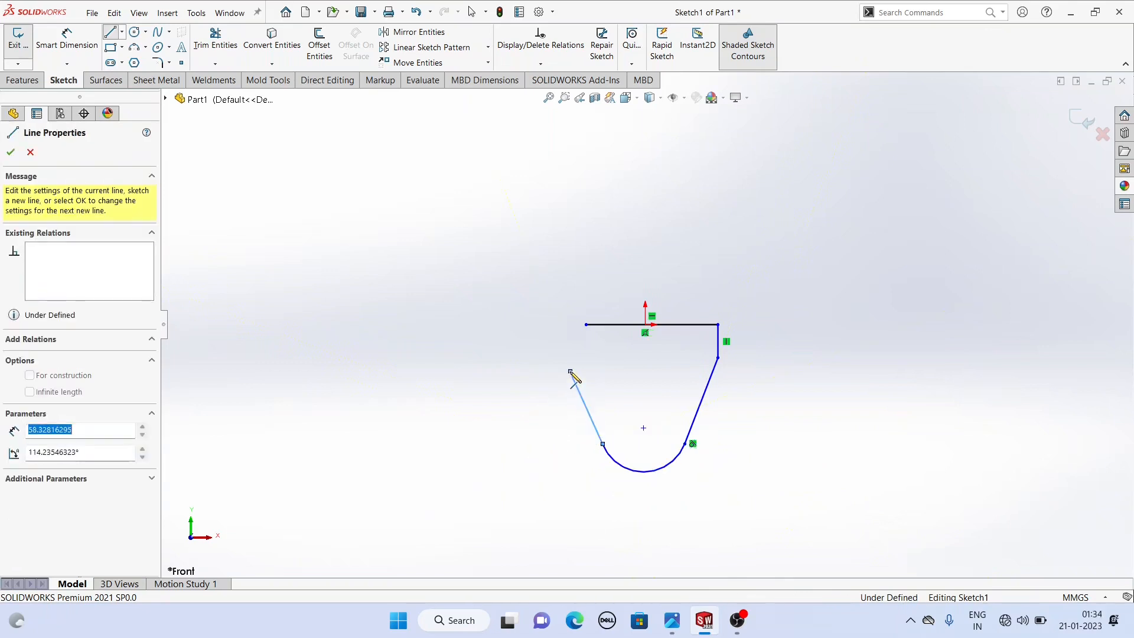
click(570, 324)
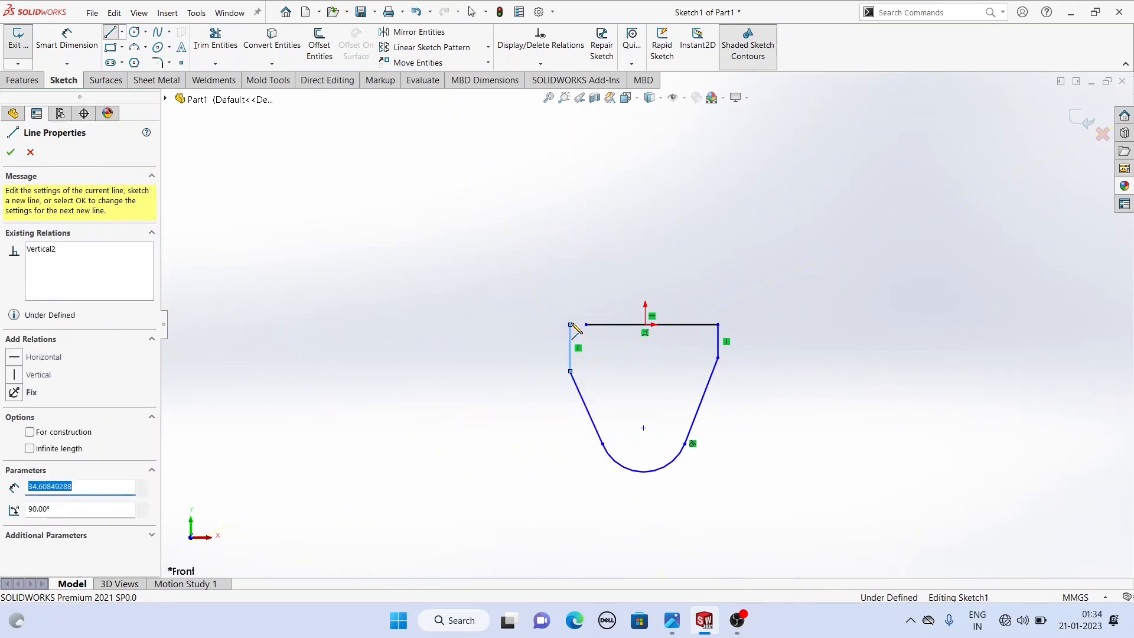
right_click(490, 265)
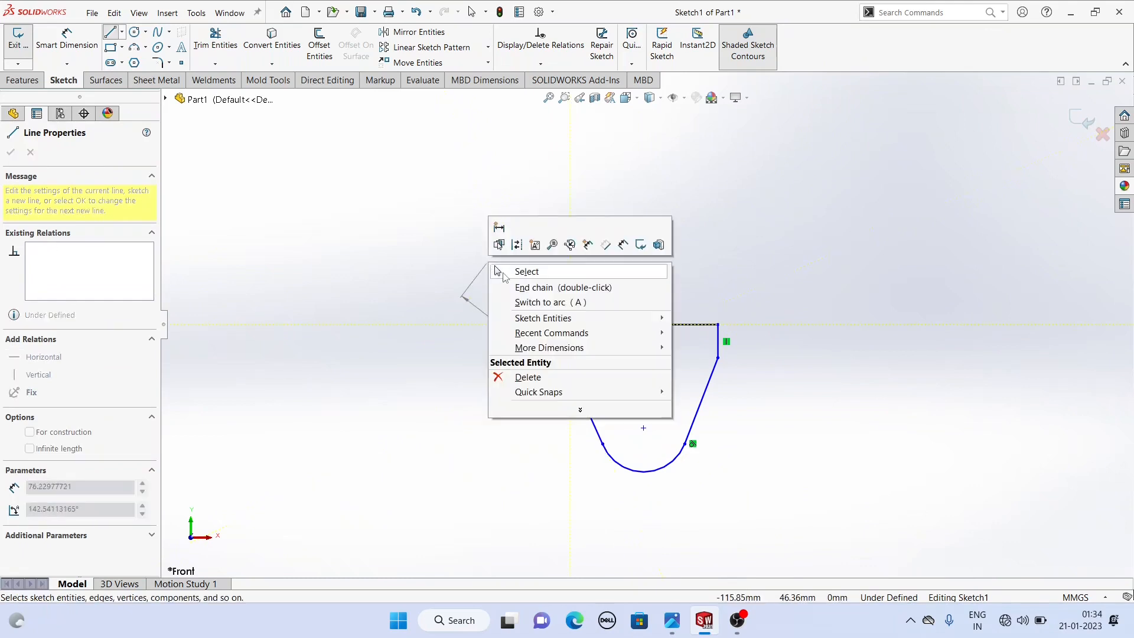
click(503, 271)
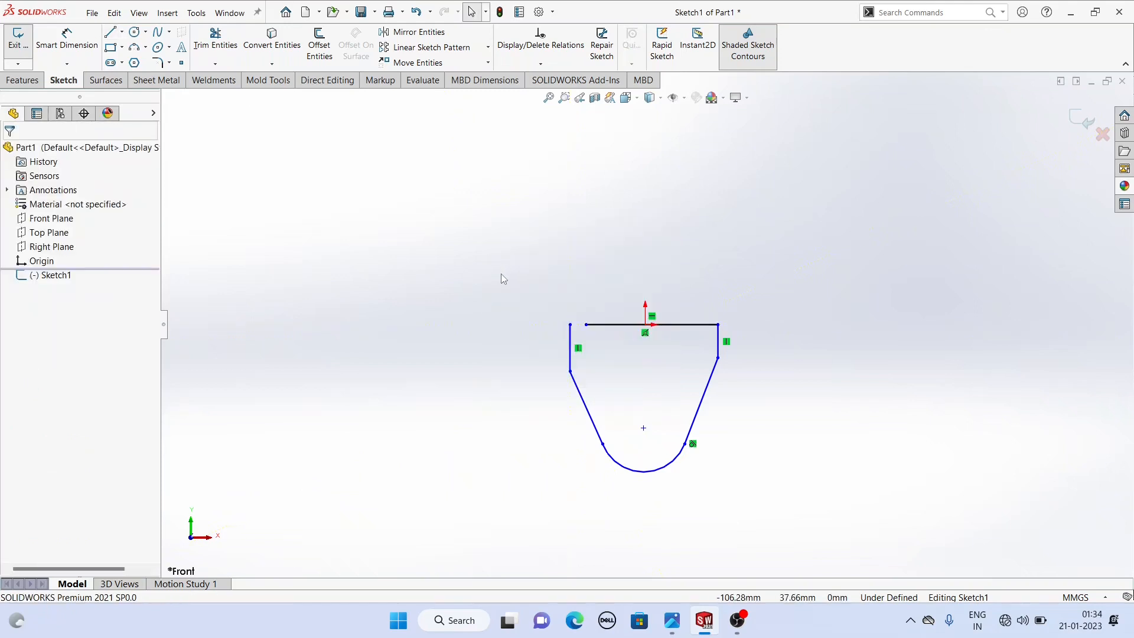
- Make the top line's left endpoint coincident with the top of the left vertical line to close the profile
click(587, 326)
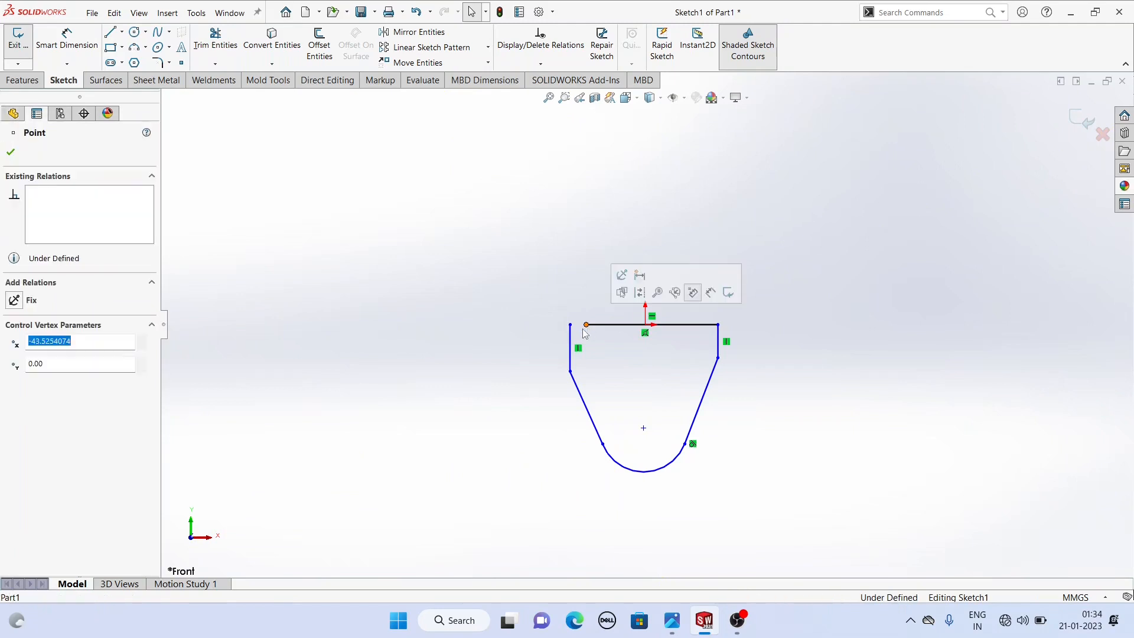
ctrl+click(571, 326)
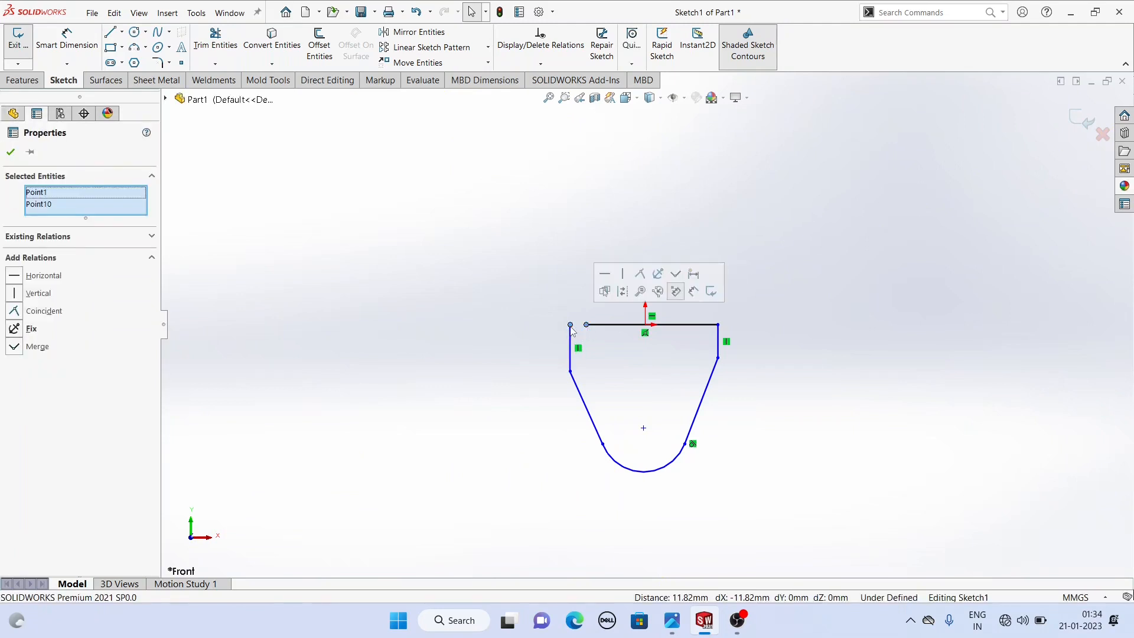
click(640, 274)
scroll(704, 460, down, 2)
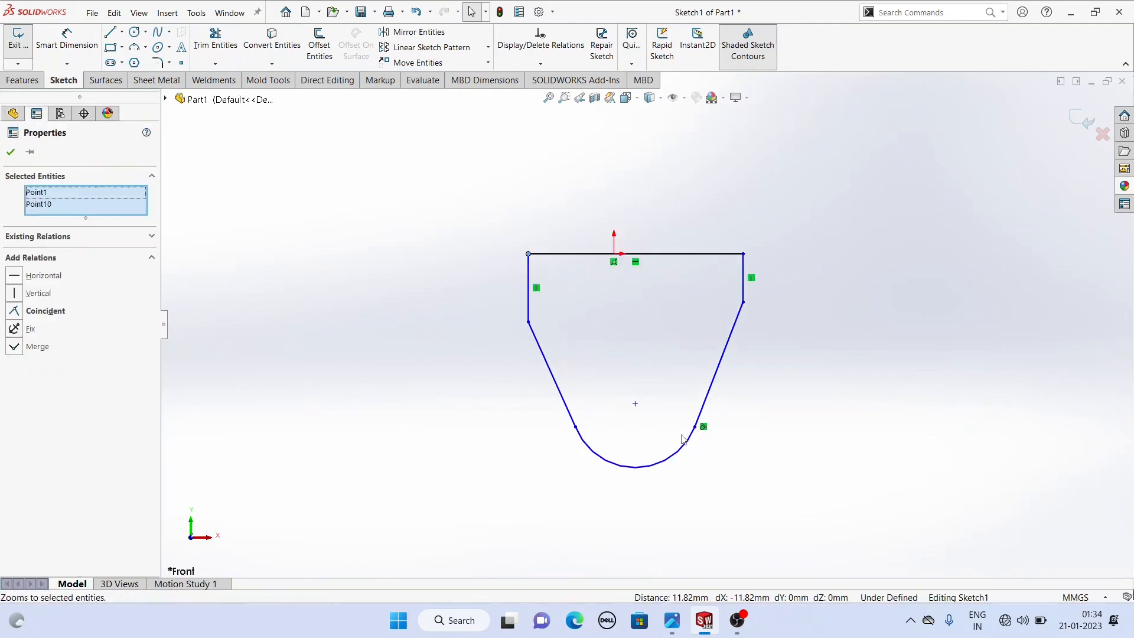
- Draw a vertical centerline from the origin downward through the profile, about 140 mm long
click(121, 32)
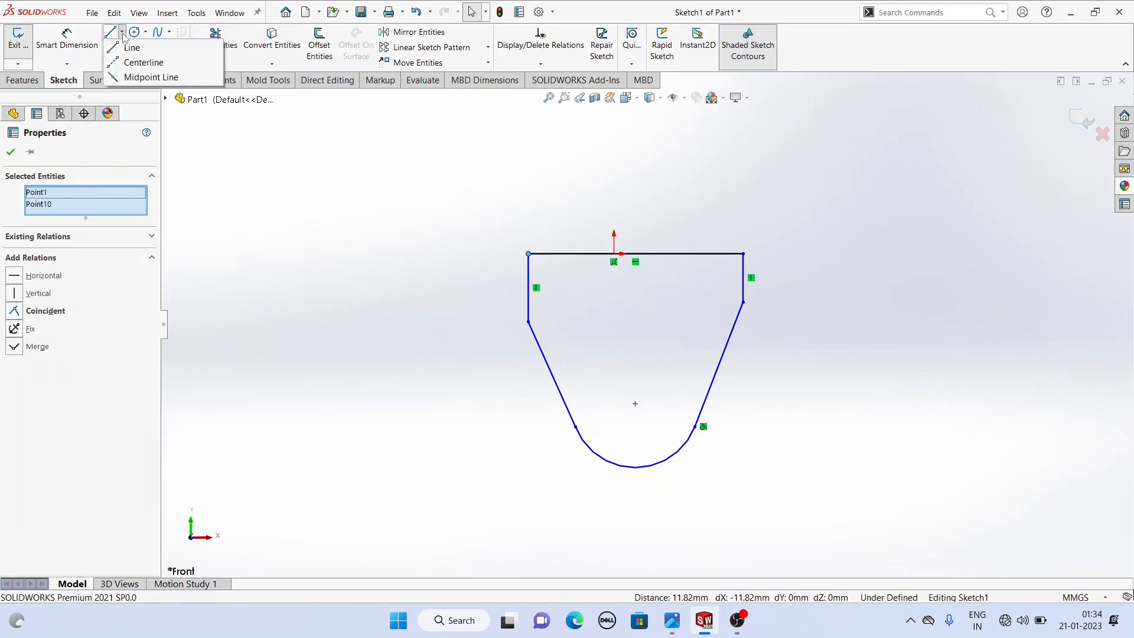
click(142, 61)
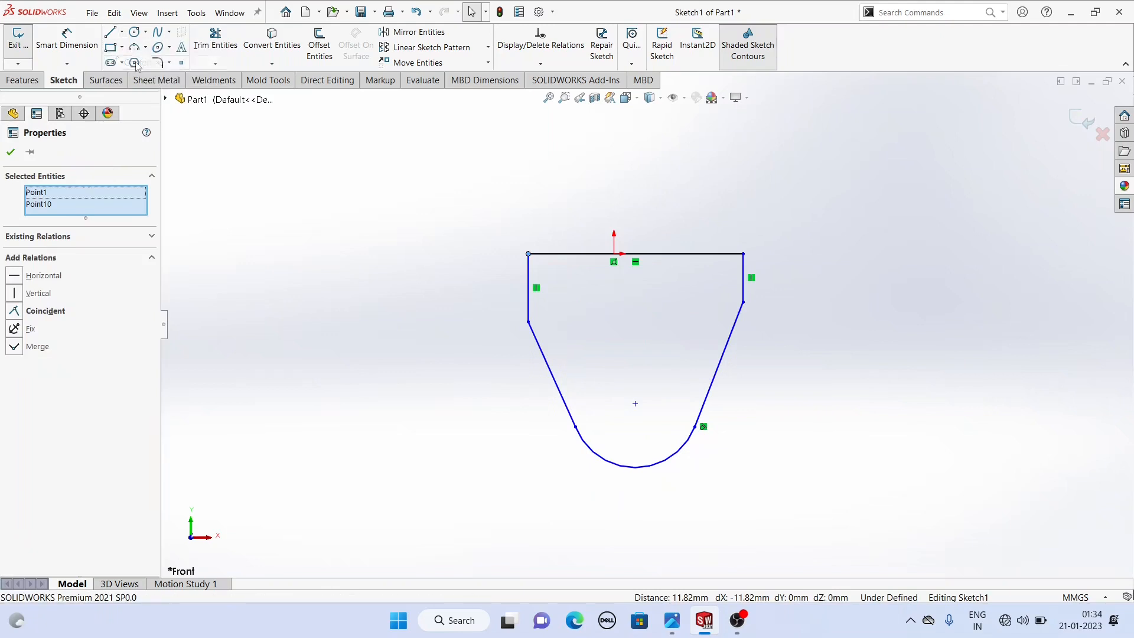
click(614, 255)
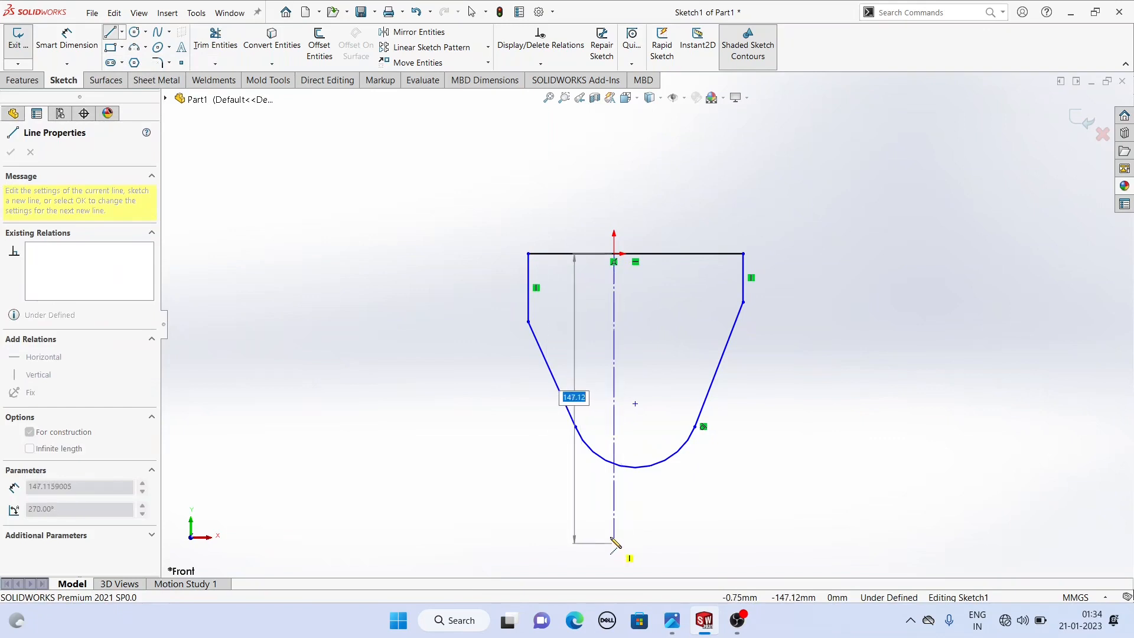
click(614, 529)
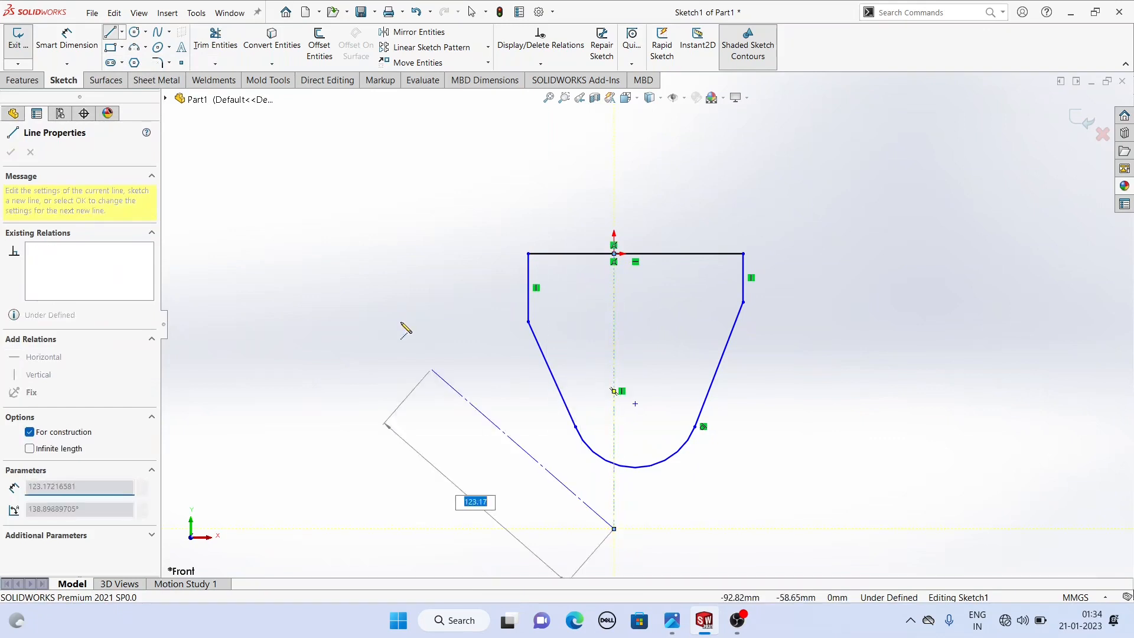
right_click(404, 324)
click(440, 332)
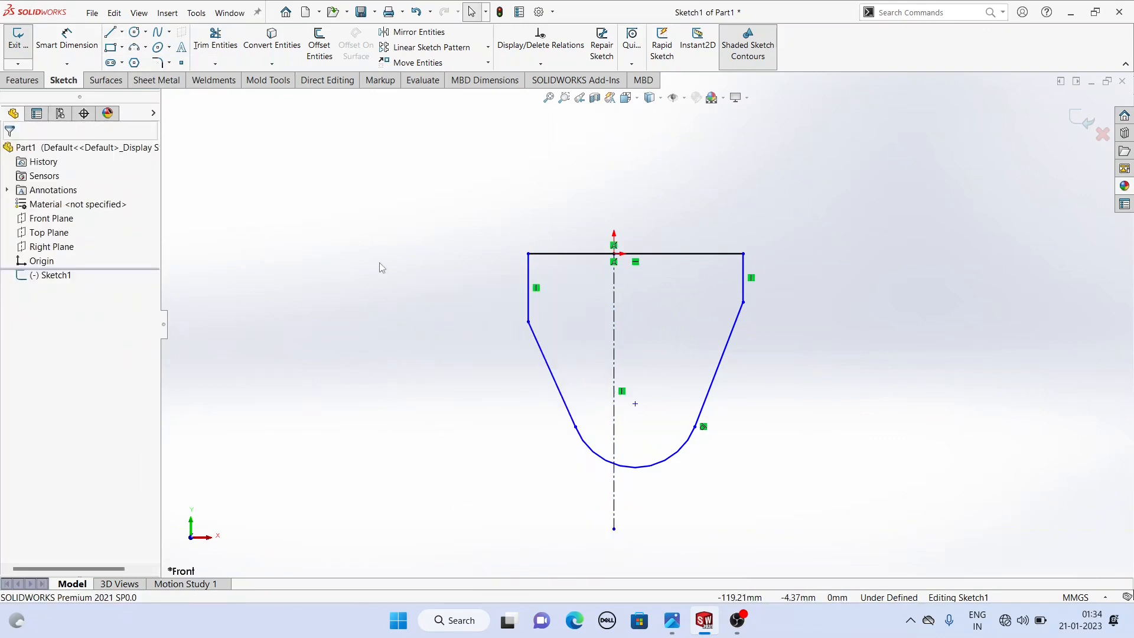
- Make the lower ends of the two vertical side lines symmetric about the centerline
click(614, 320)
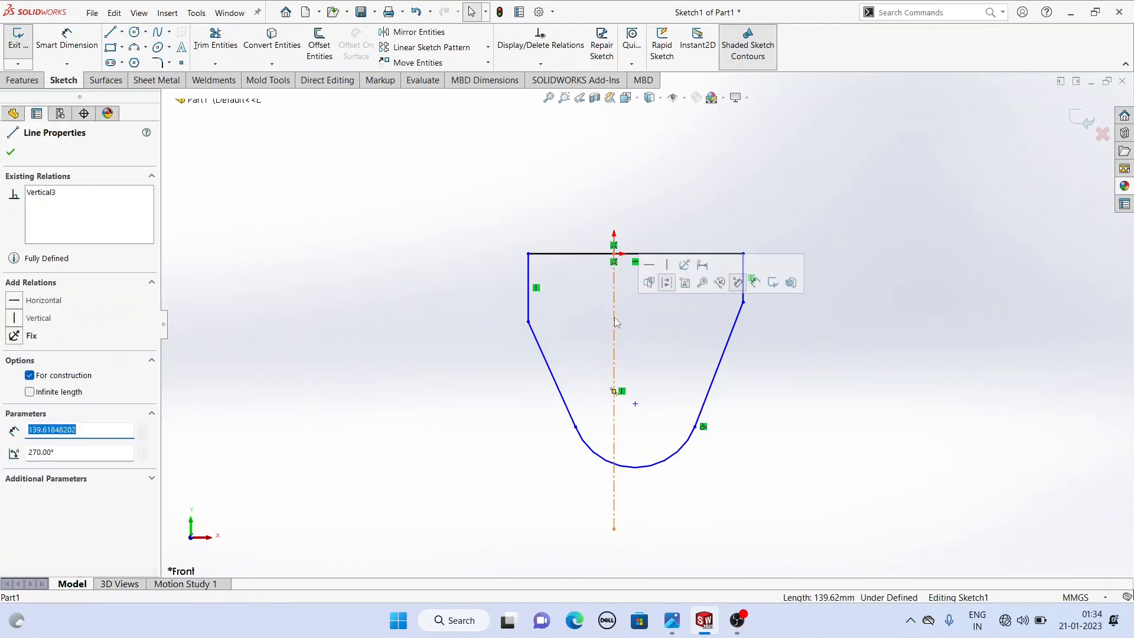
click(529, 323)
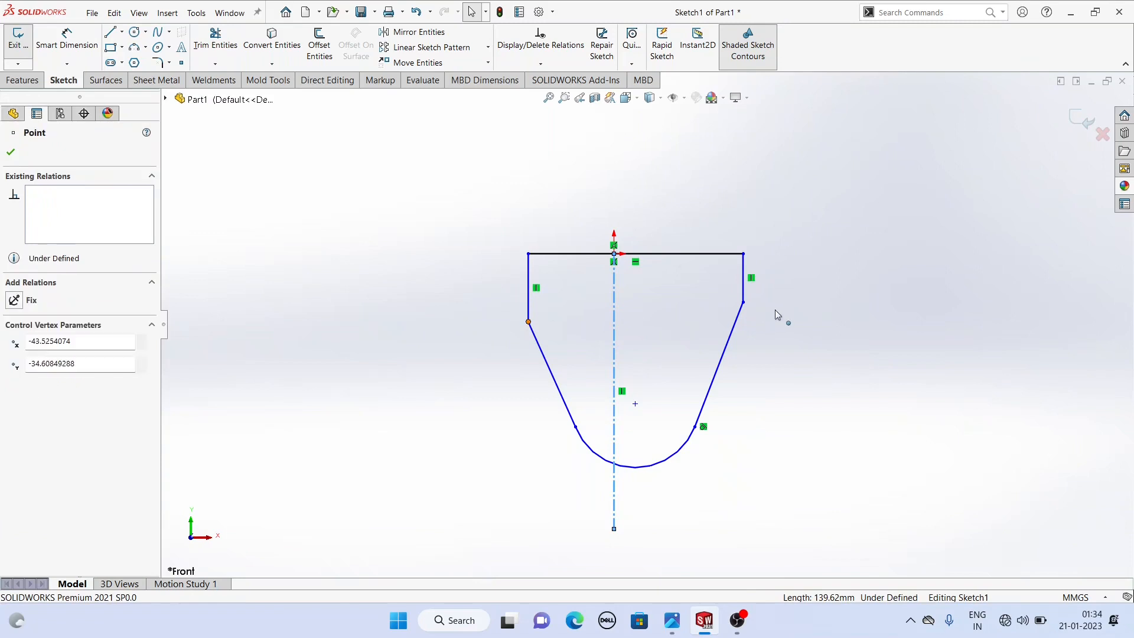
ctrl+click(743, 312)
ctrl+click(743, 303)
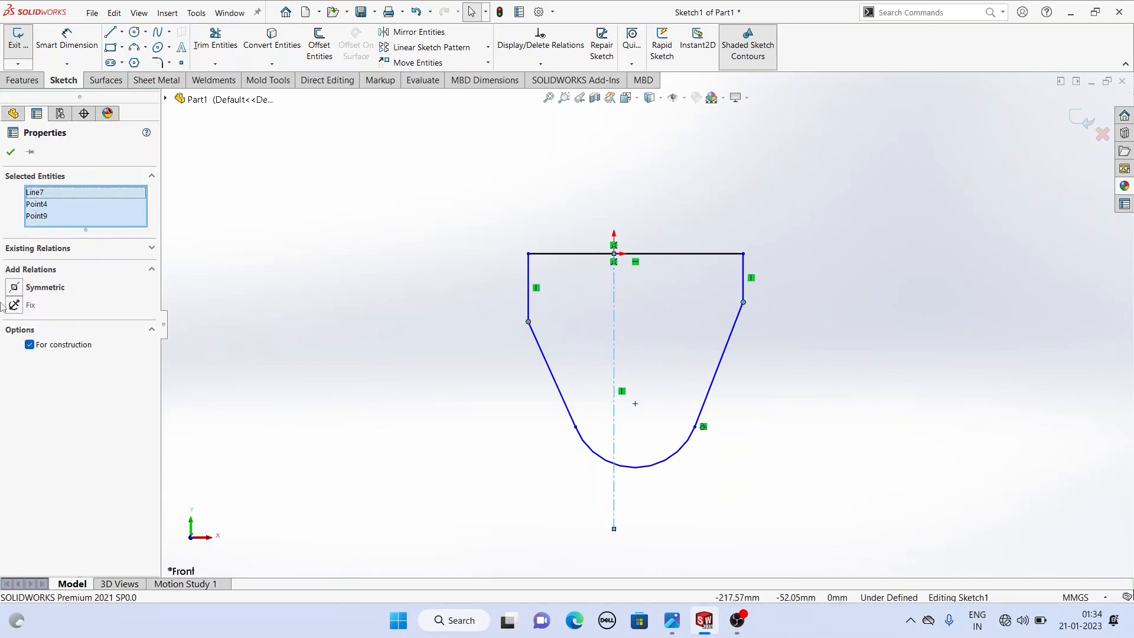
click(14, 287)
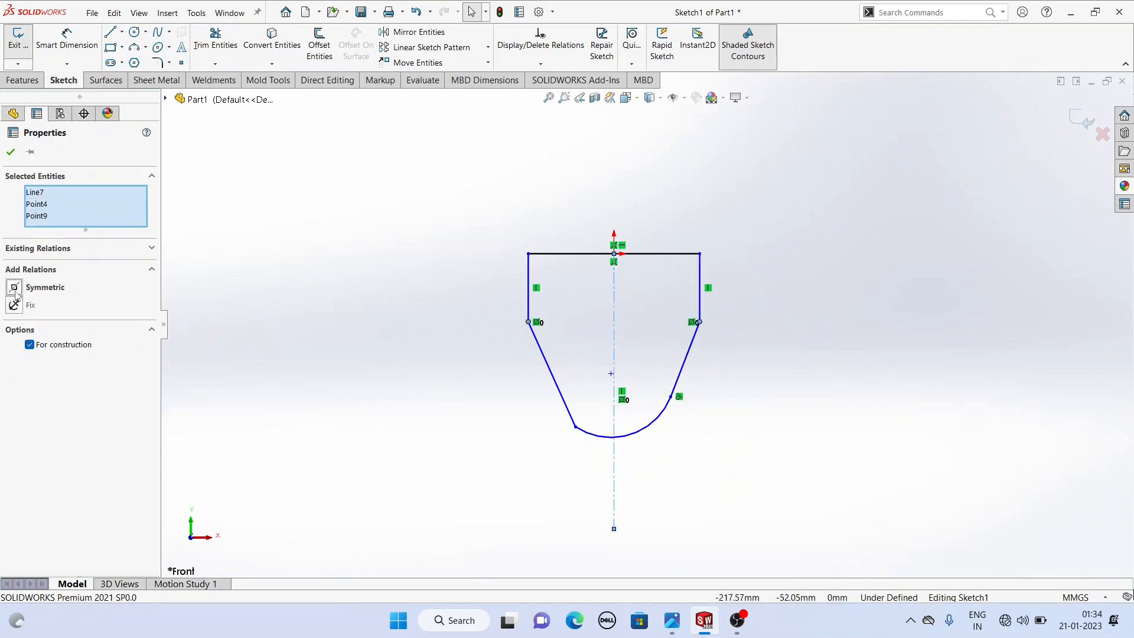
- Make the bottom arc tangent to the left slanted line
click(10, 154)
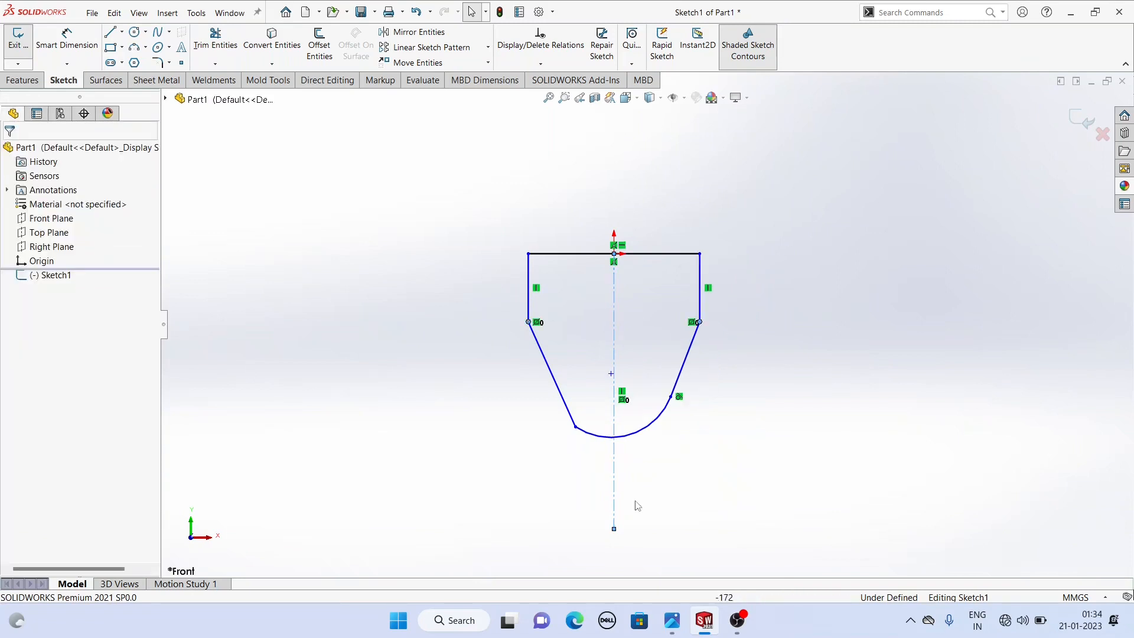
click(610, 440)
ctrl+click(570, 420)
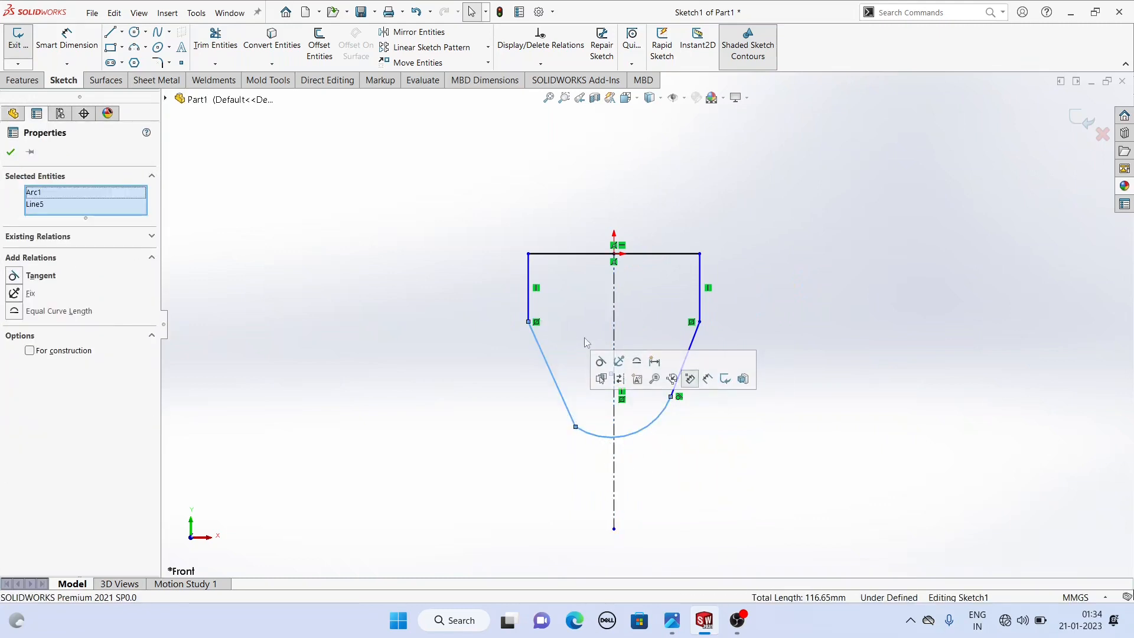
click(601, 361)
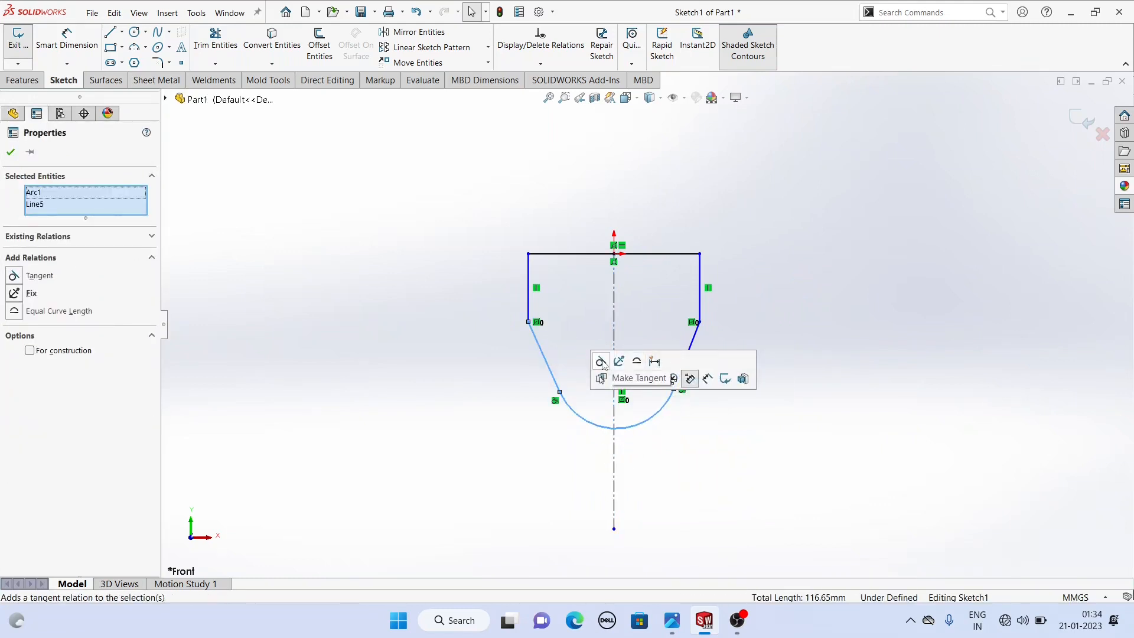
click(489, 406)
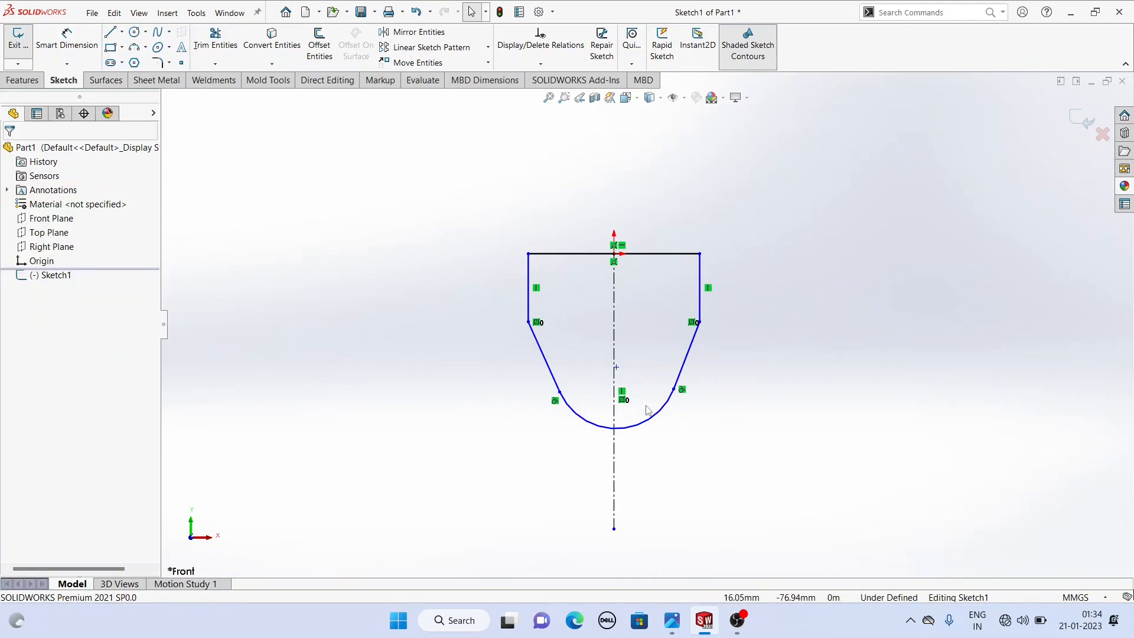
- Make the arc's center point coincident with the vertical centerline
click(614, 384)
ctrl+click(616, 367)
click(669, 304)
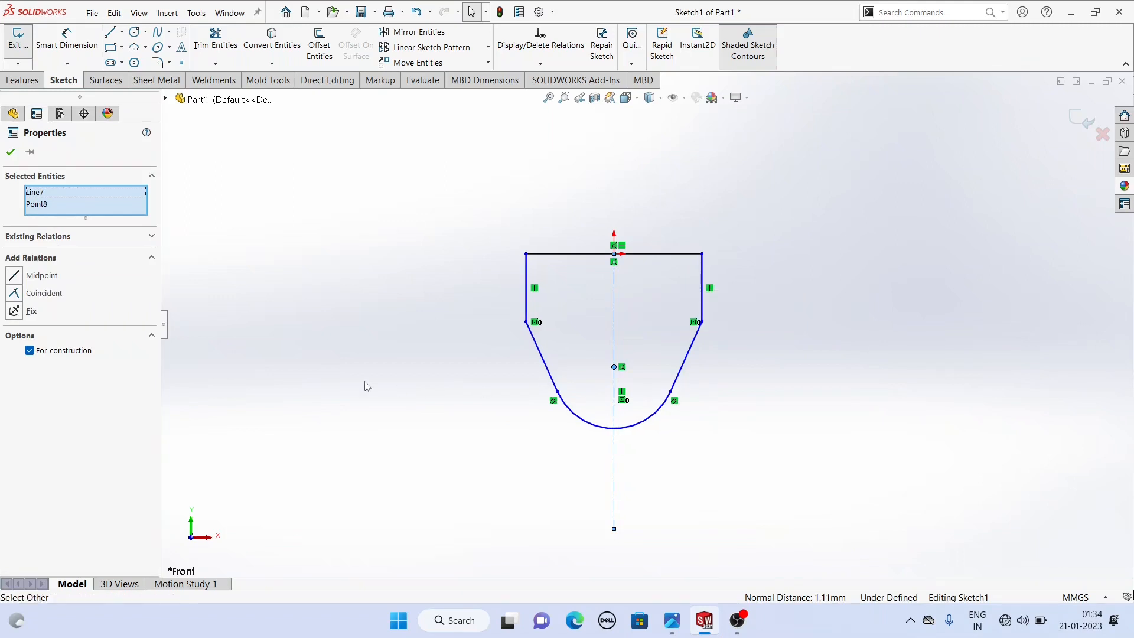
click(349, 374)
- Dimension the left vertical side line to 36 mm
click(66, 39)
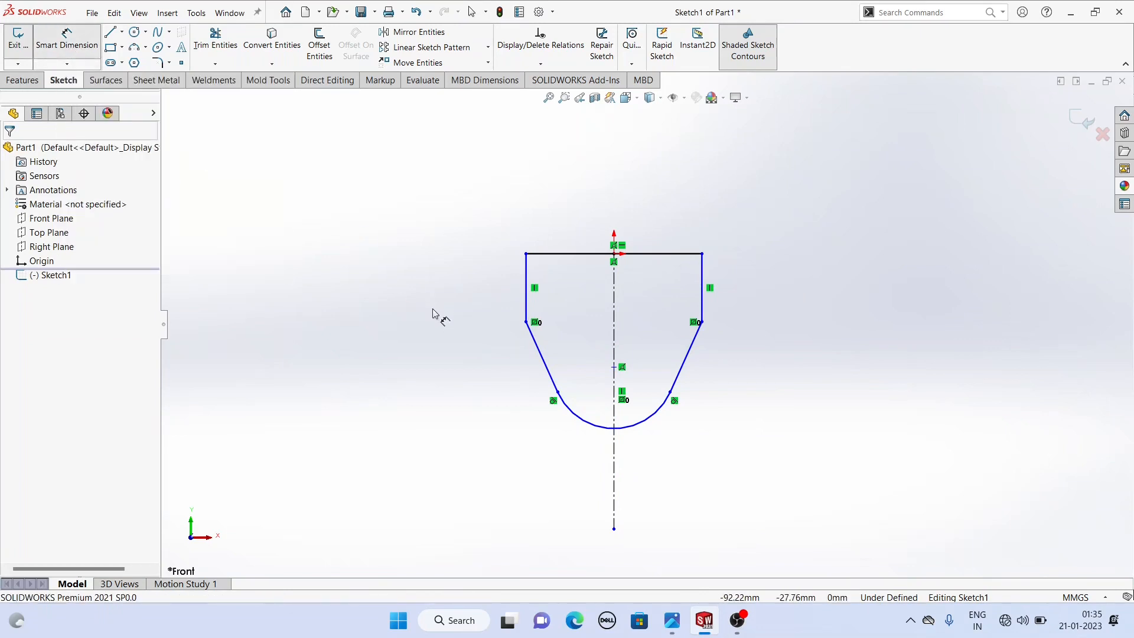
click(529, 287)
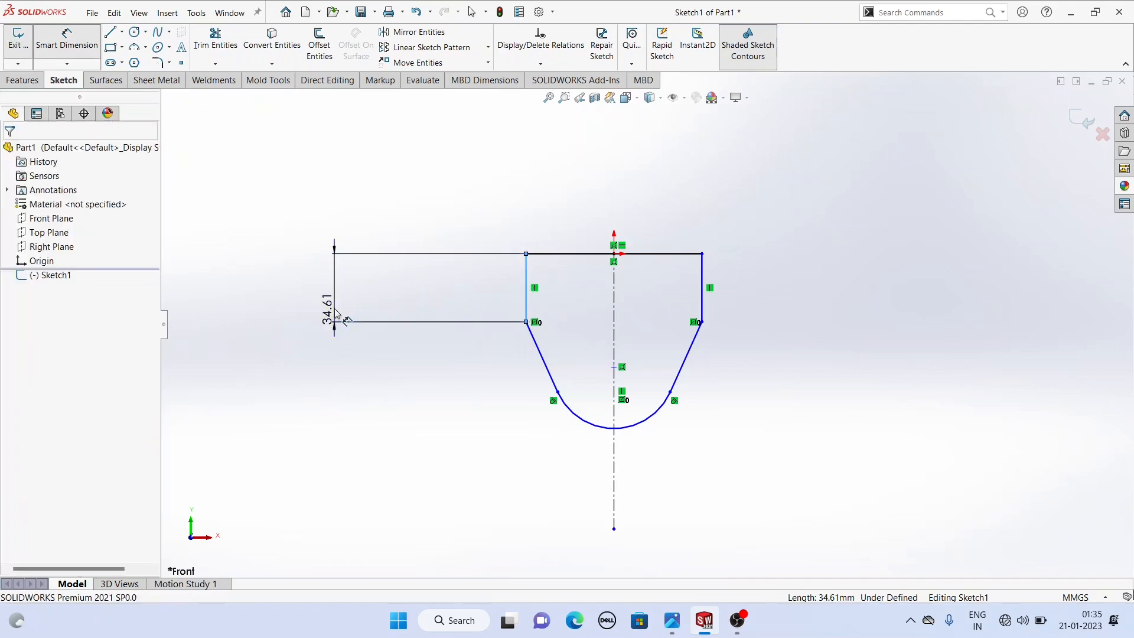
click(338, 314)
text(36)
key(Return)
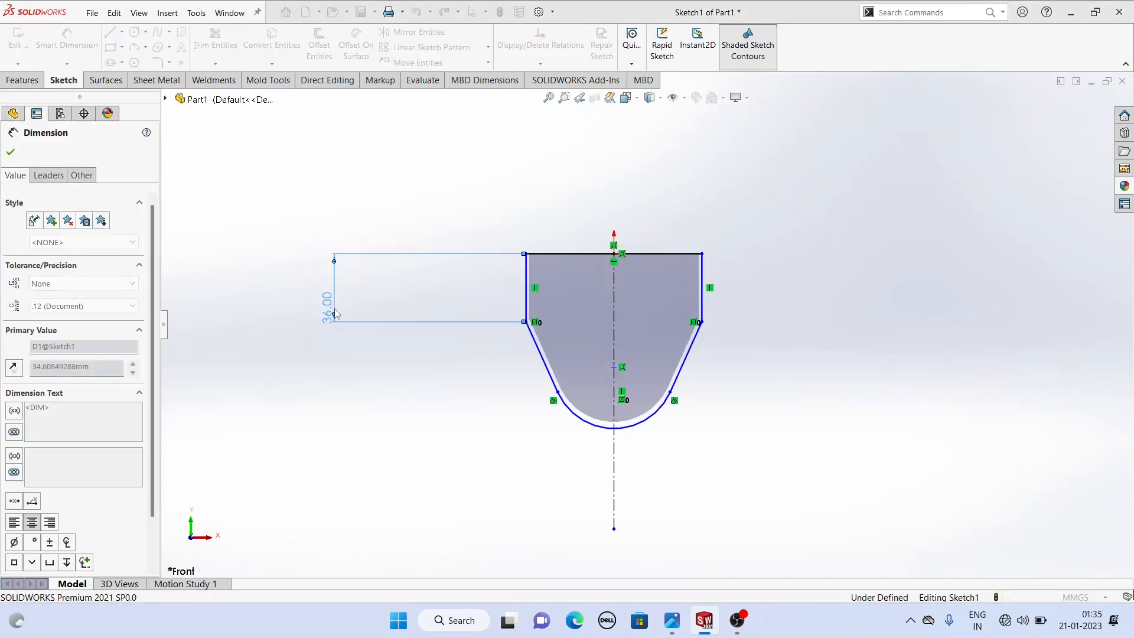
- Dimension the top line's width to 76 mm
click(571, 255)
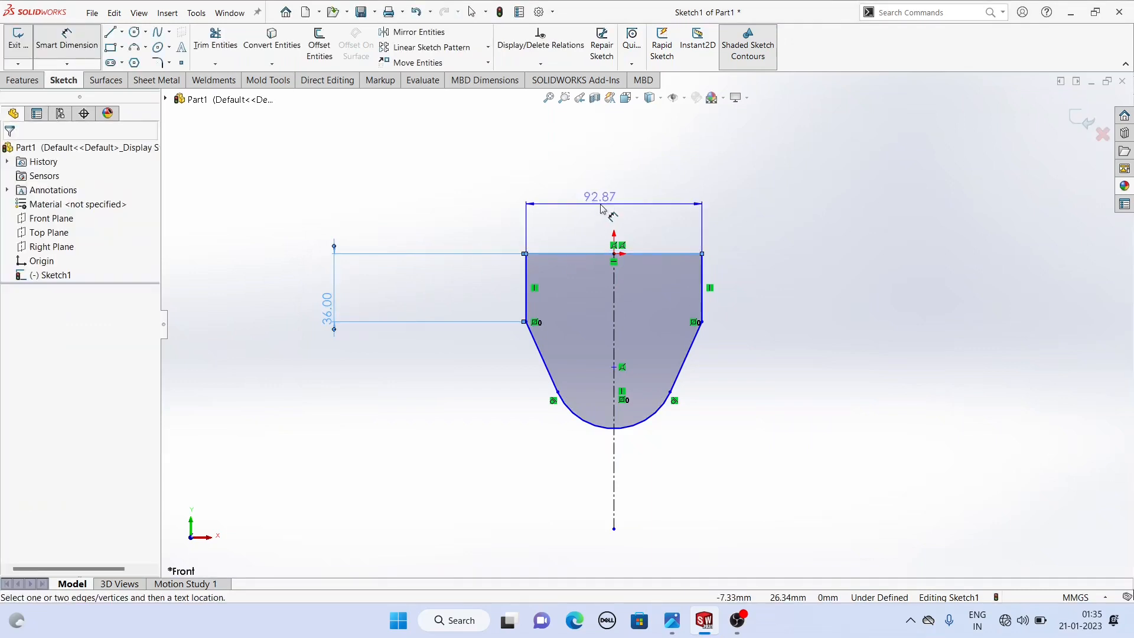
click(587, 206)
text(76)
key(Return)
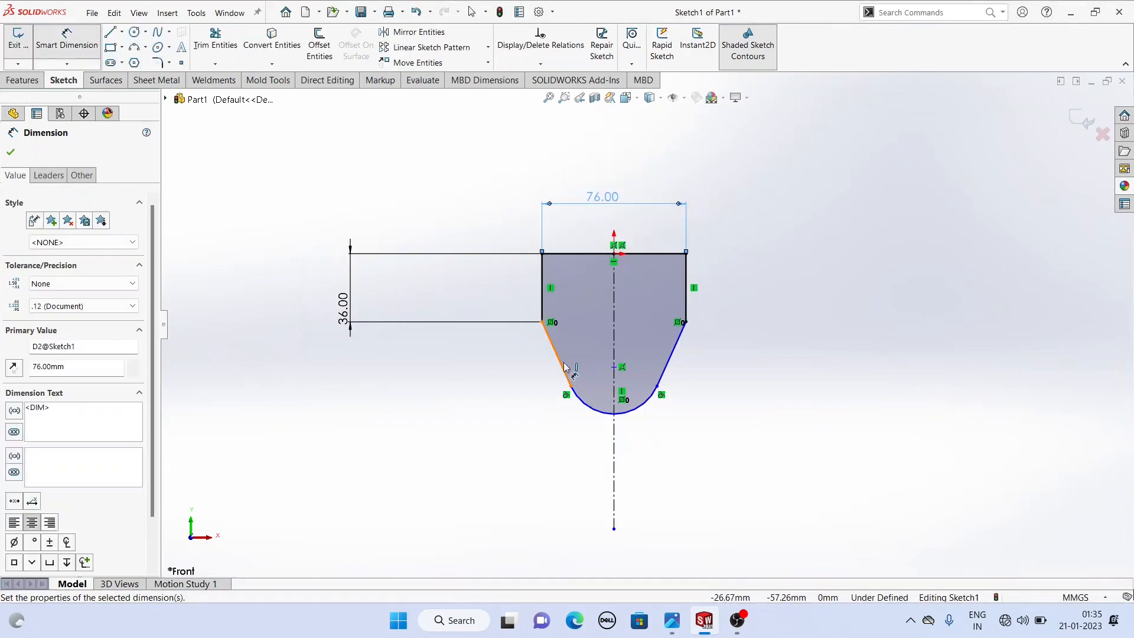
- Dimension the bottom arc's radius to 16 mm
click(596, 412)
click(532, 484)
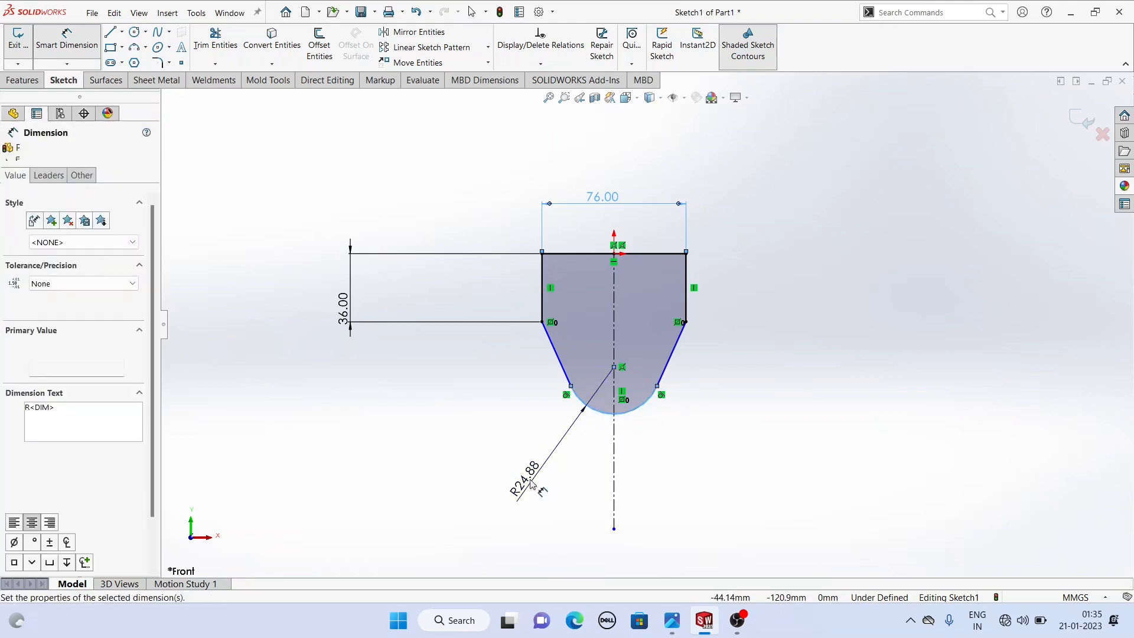
text(16)
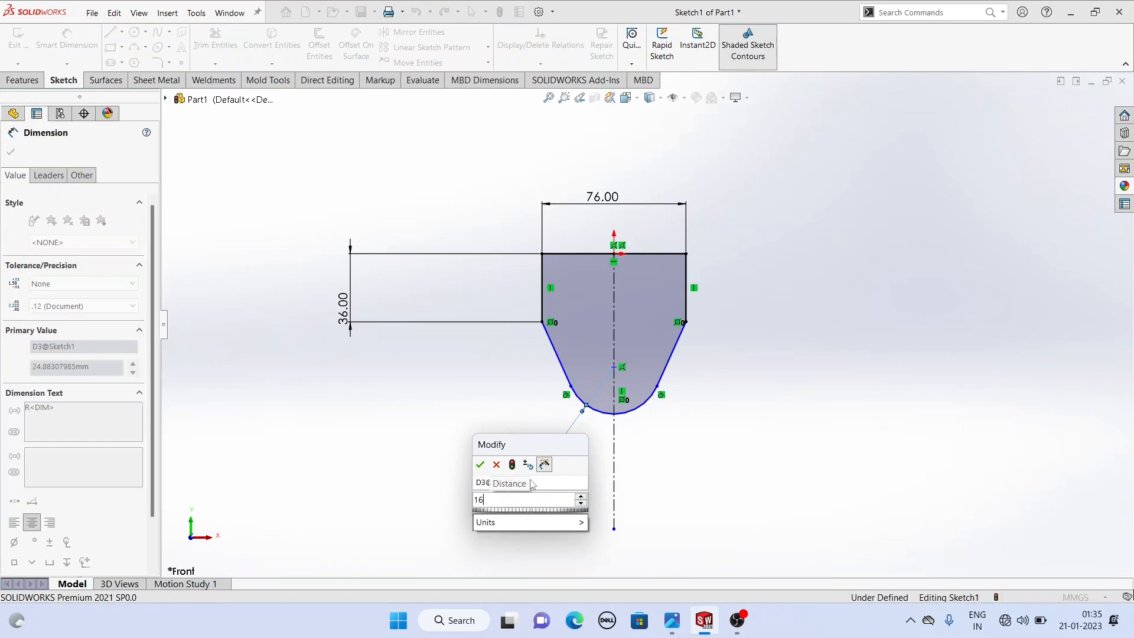
key(Return)
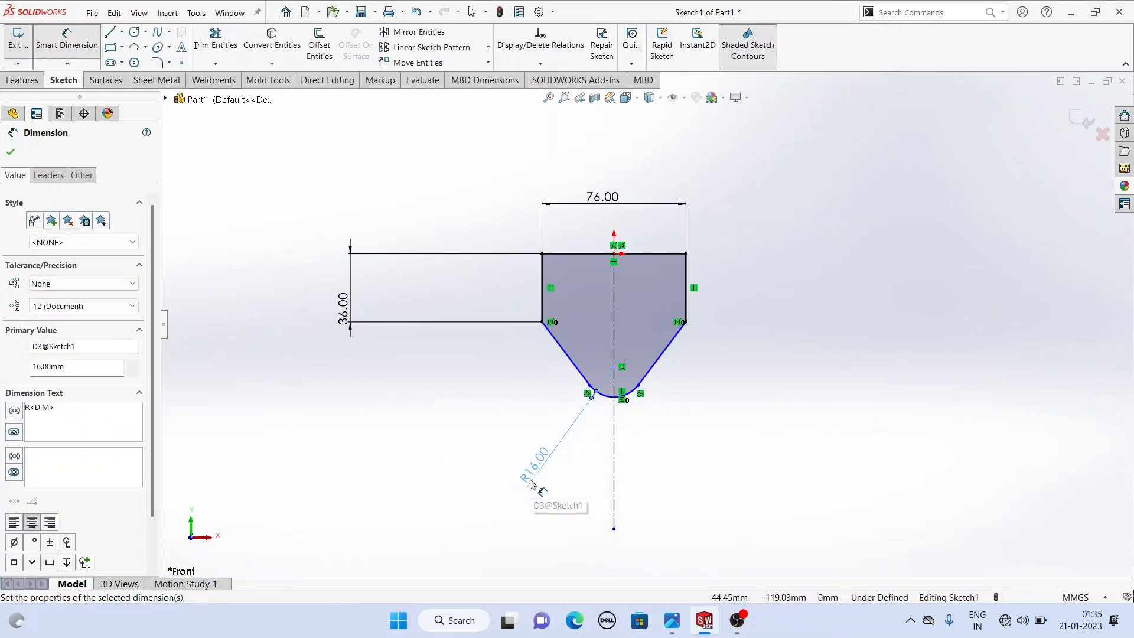
- Dimension the vertical distance from the left side line's lower end to the arc center as 64 mm
click(613, 367)
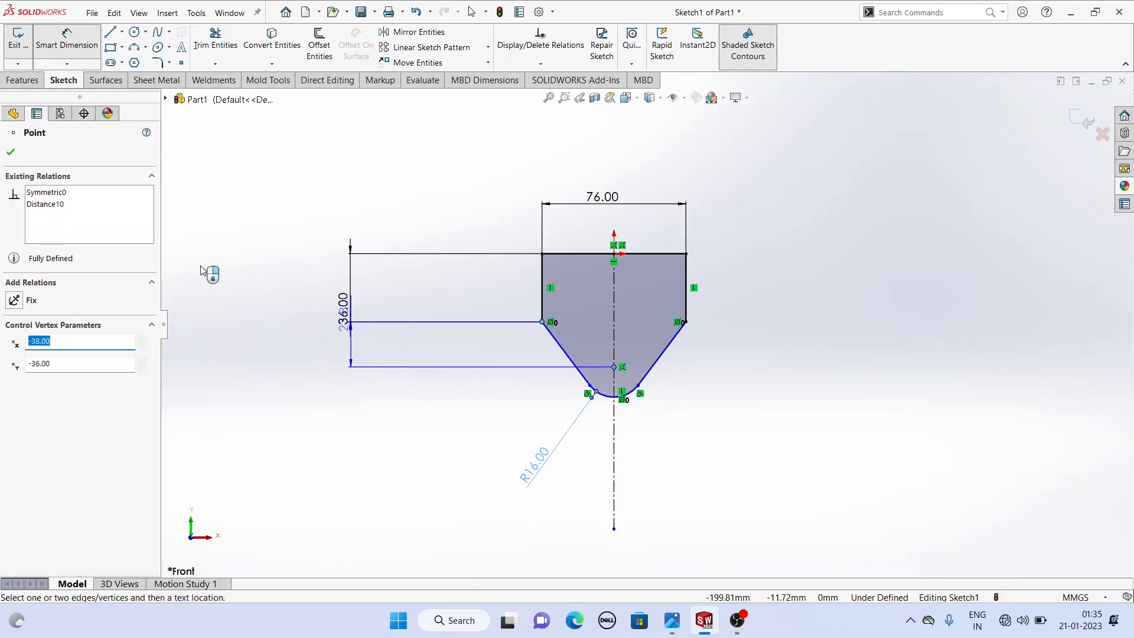
click(365, 358)
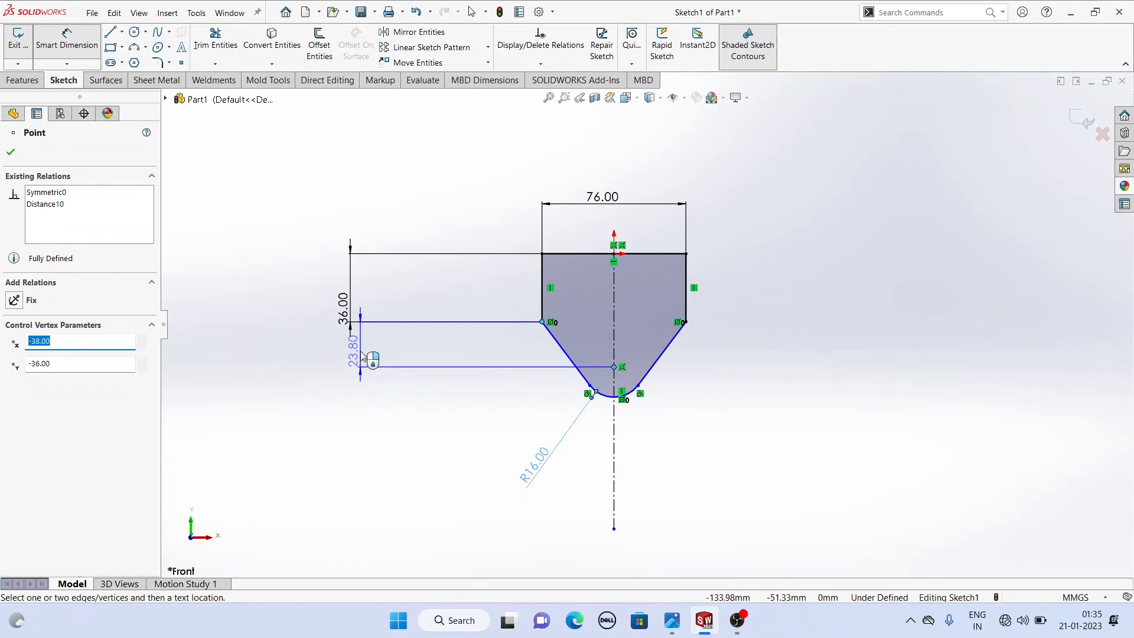
text(64)
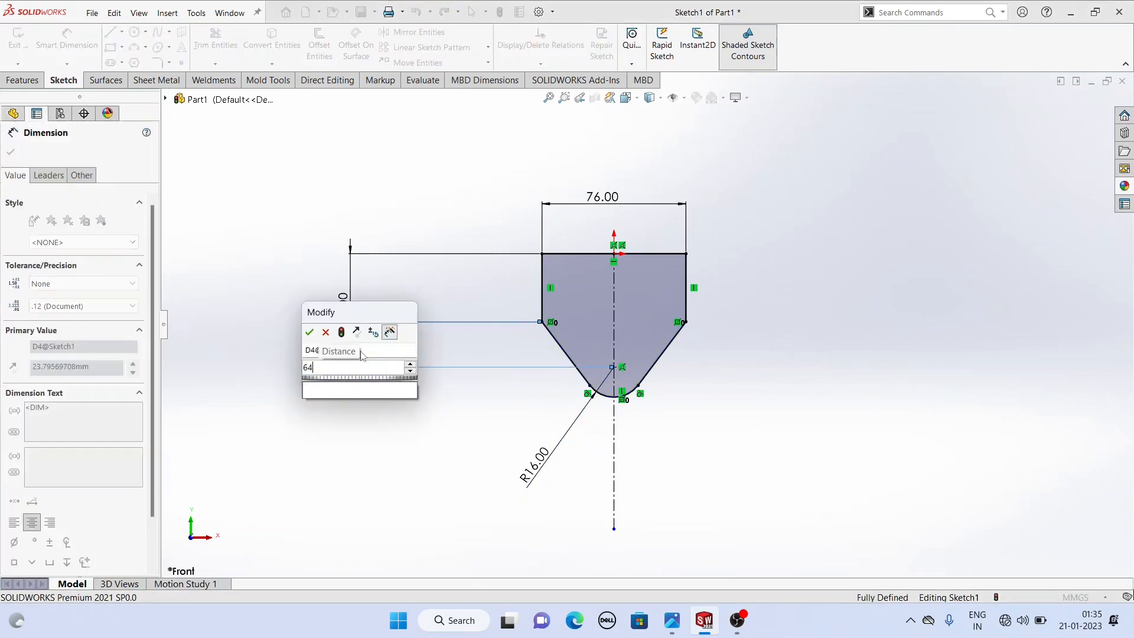
key(Return)
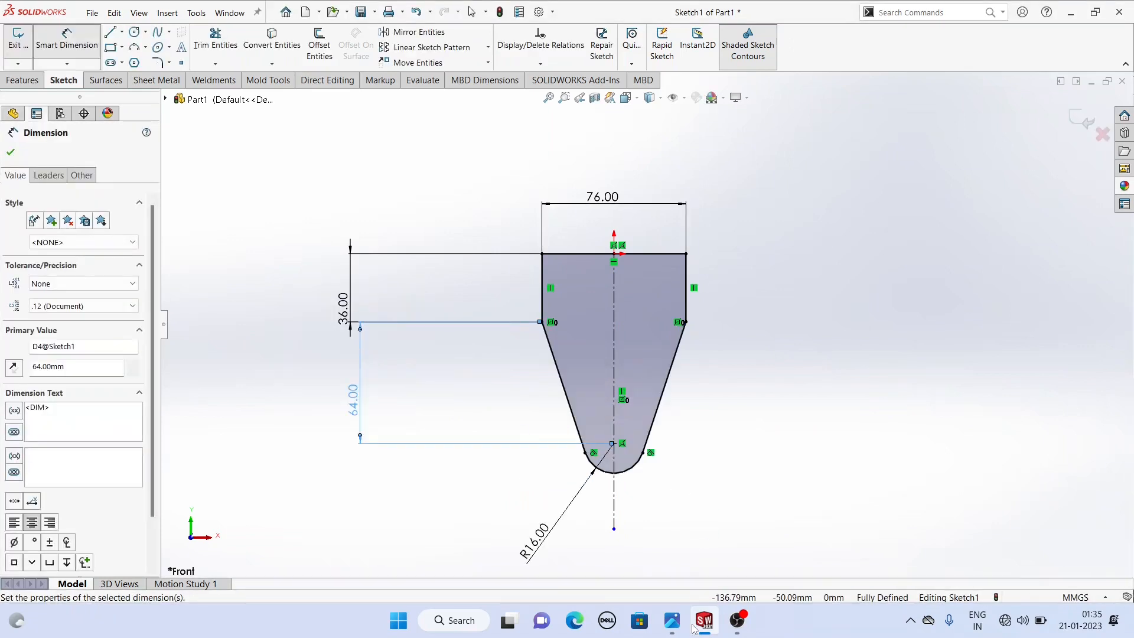
- Compare the fully defined sketch against the reference drawing image
click(674, 622)
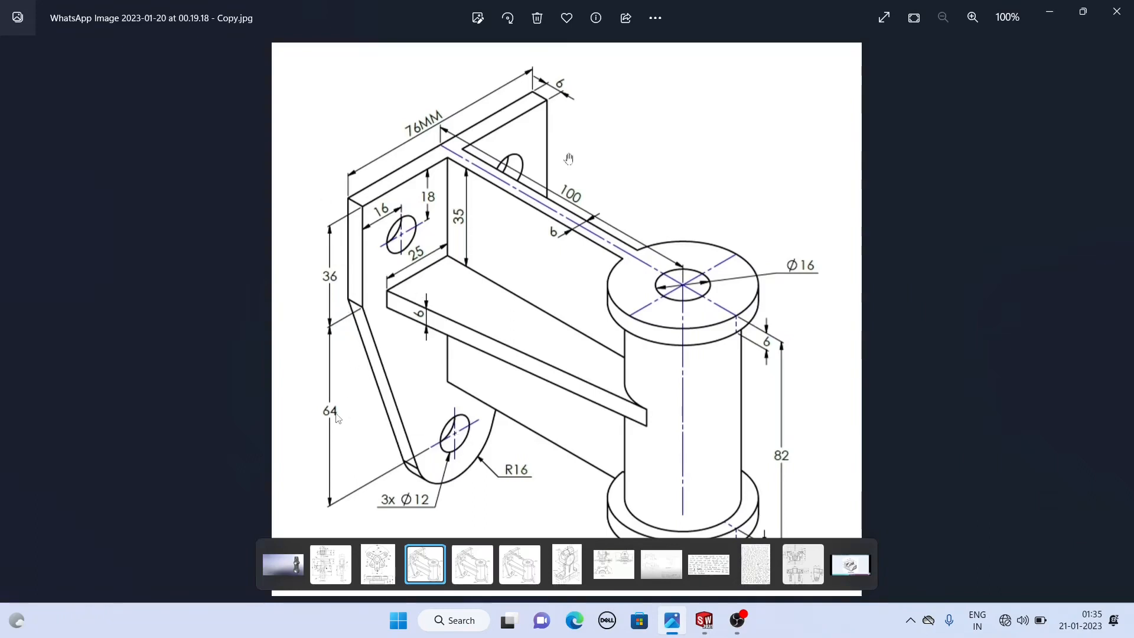
mouse_move(704, 625)
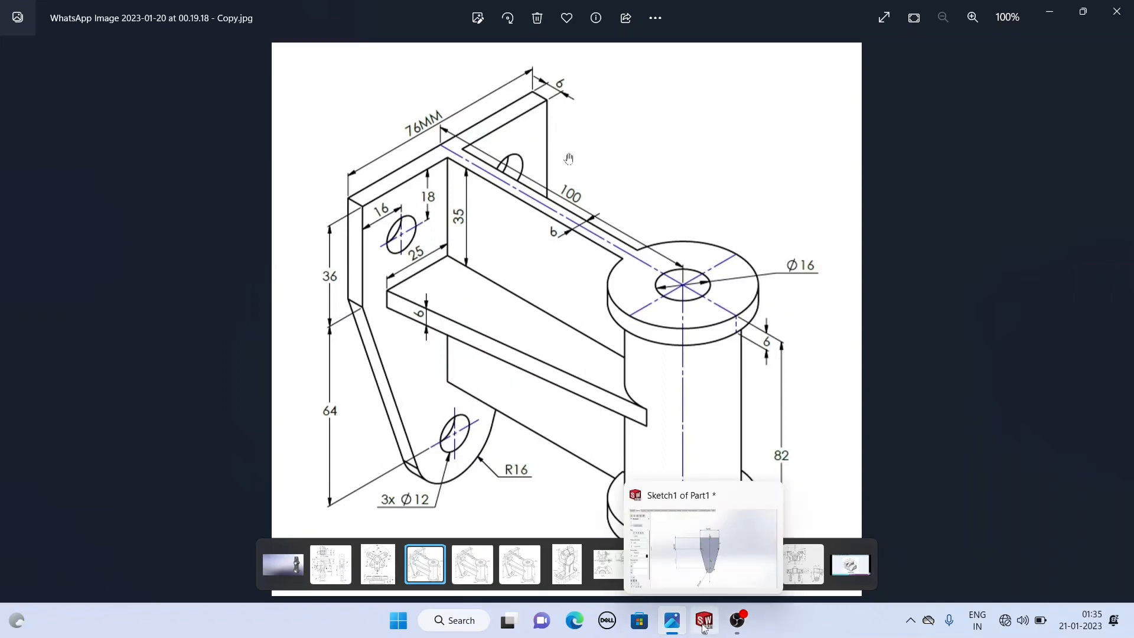
click(673, 620)
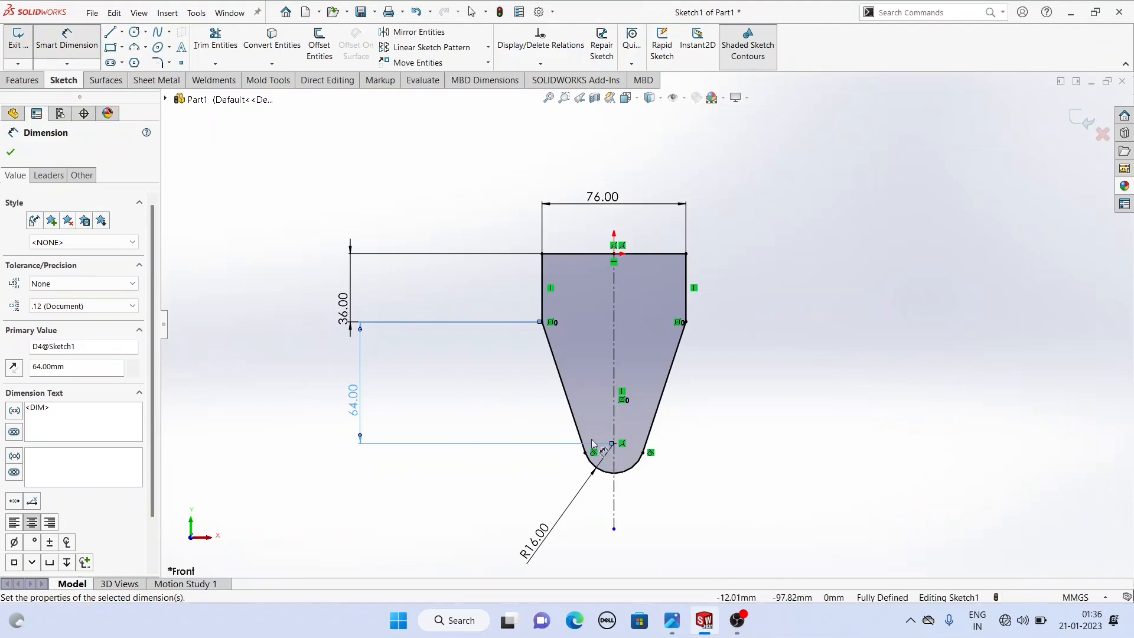
scroll(576, 440, down, 2)
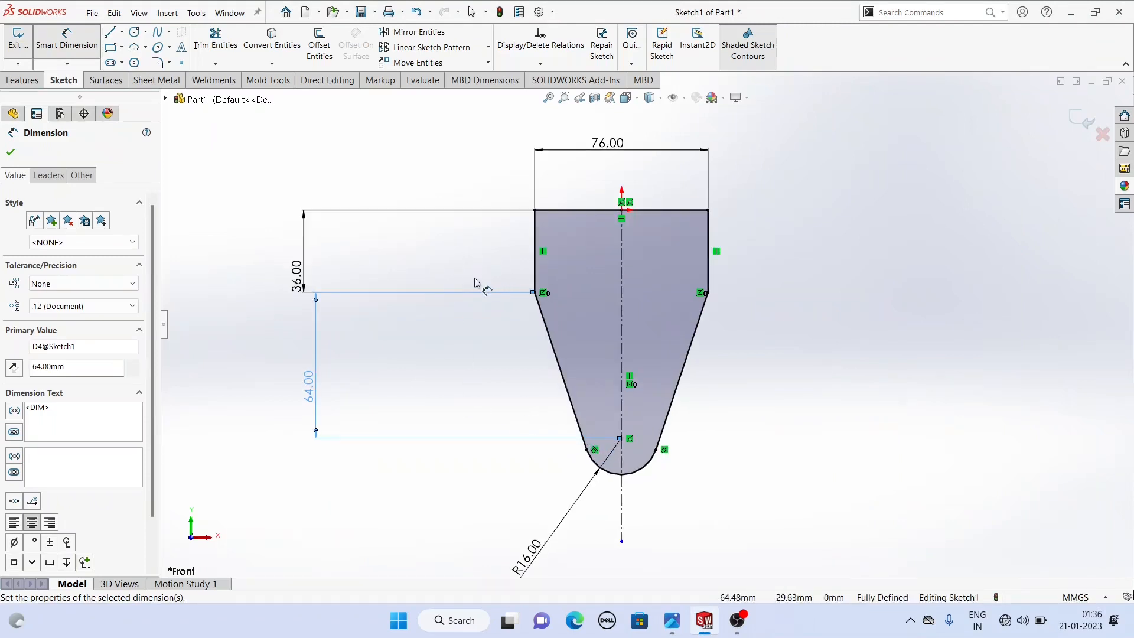
mouse_move(477, 283)
middle_down()
mouse_move(551, 302)
mouse_move(471, 299)
mouse_move(502, 303)
middle_up()
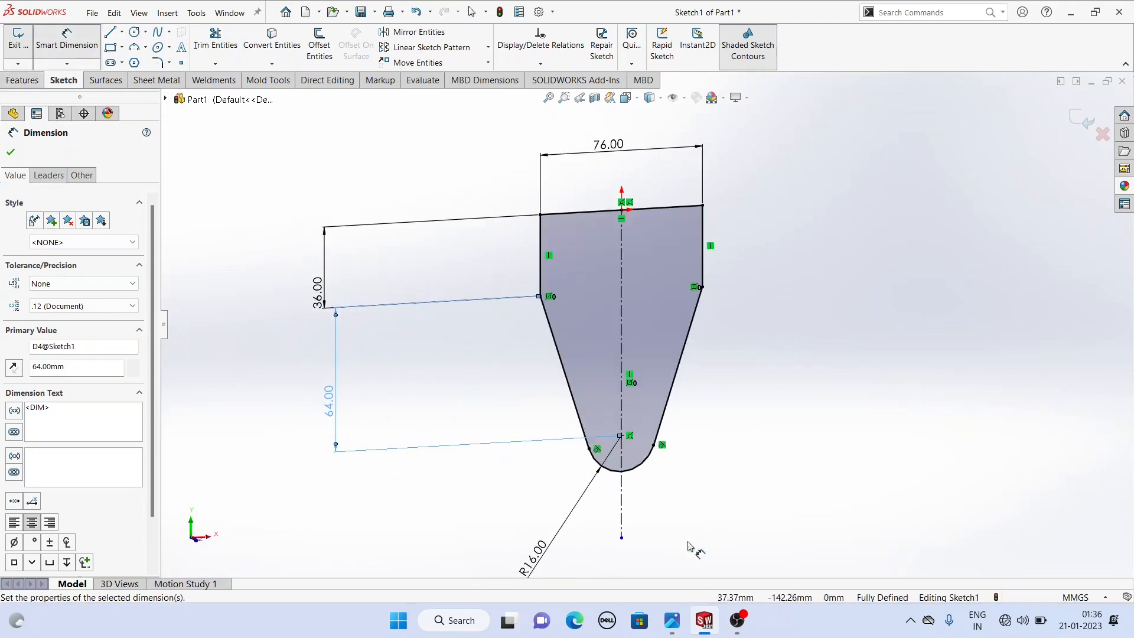
click(678, 632)
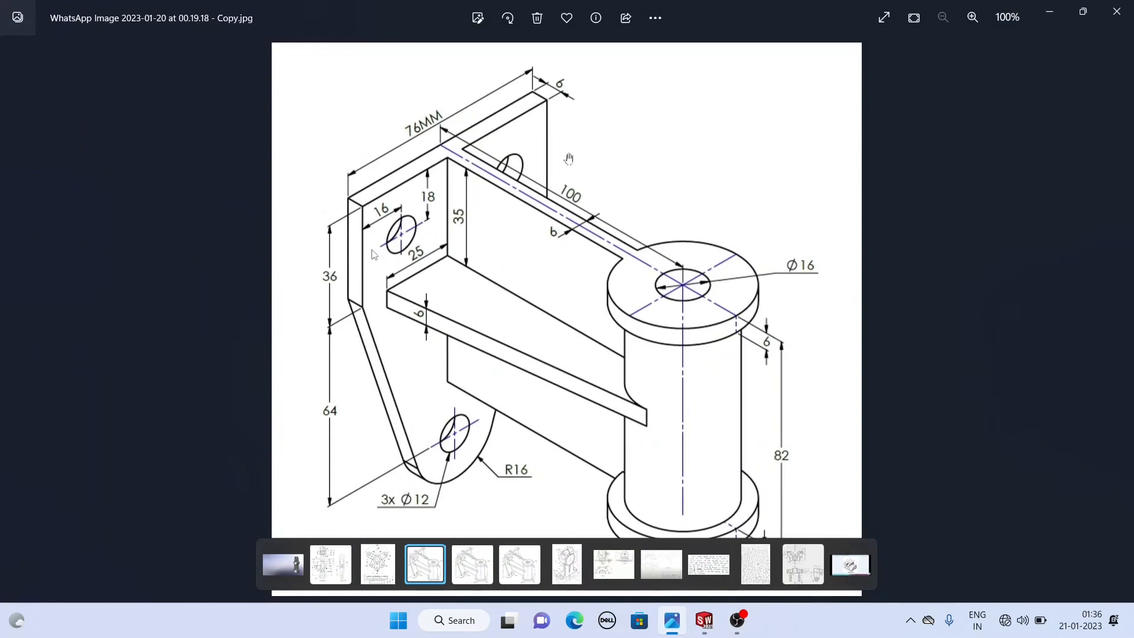
click(712, 621)
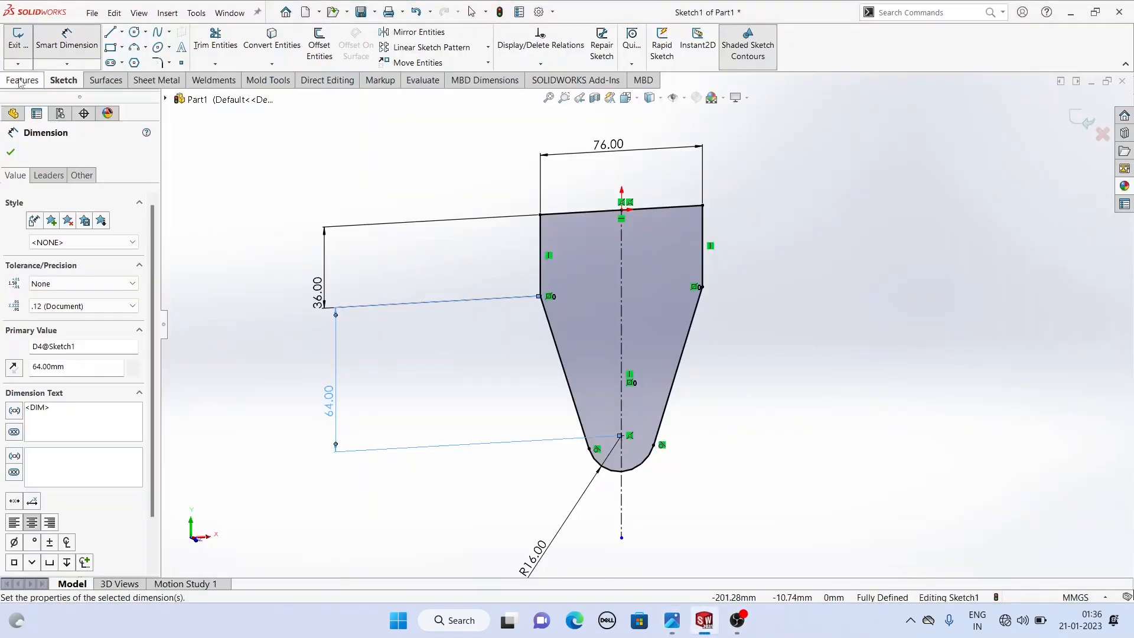
- Extrude the side-plate sketch 6 mm
click(15, 42)
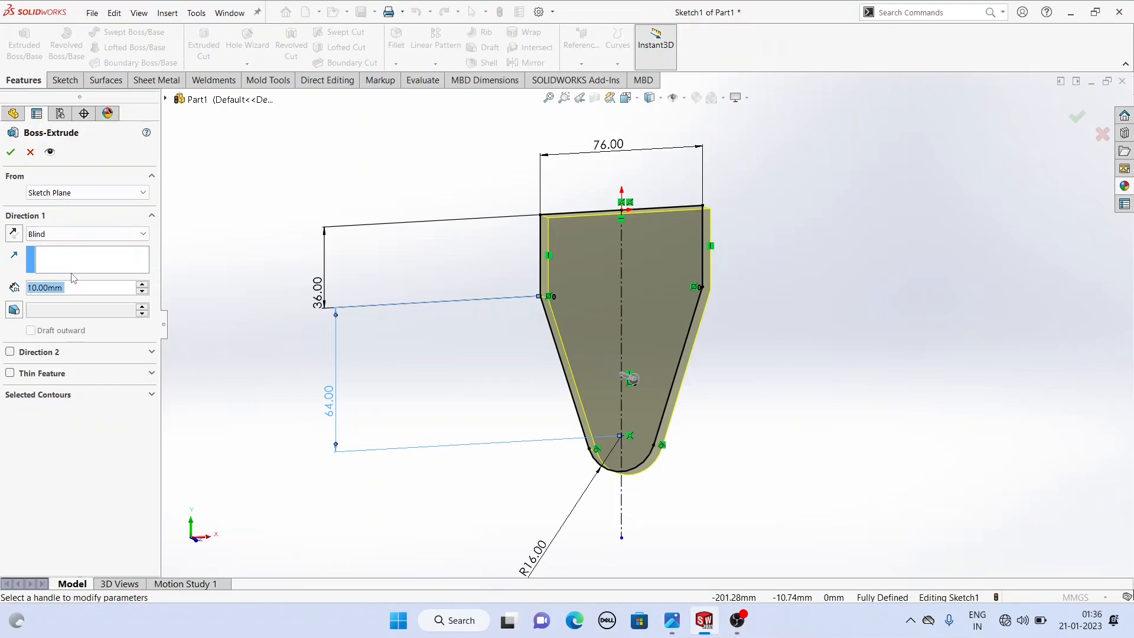
text(6)
key(Return)
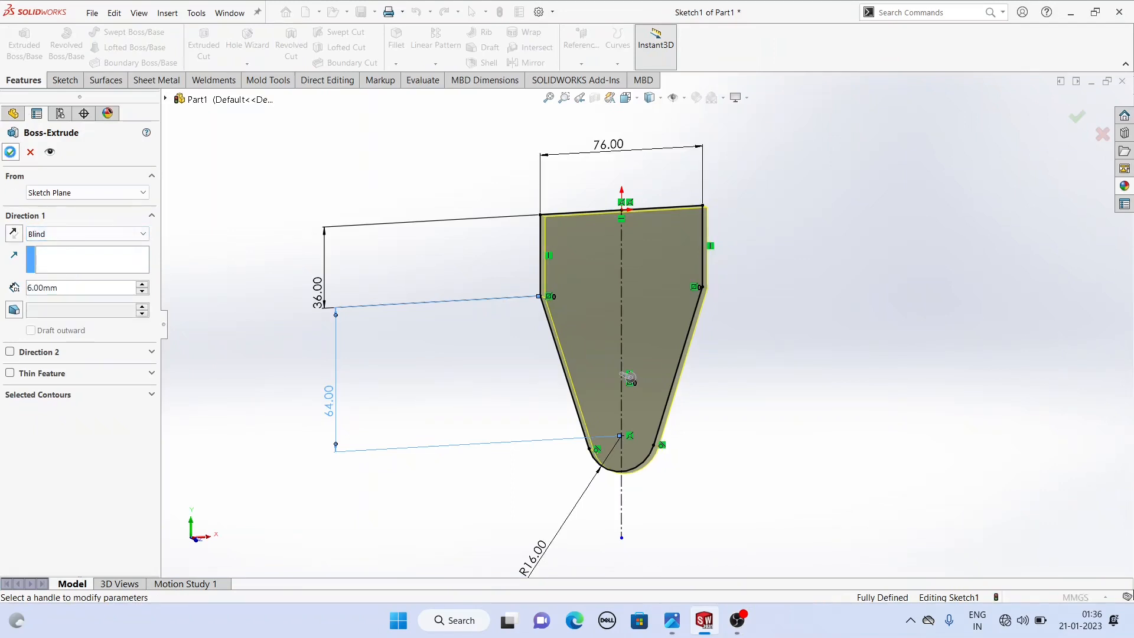
click(11, 153)
middle_drag(508, 259, 435, 279)
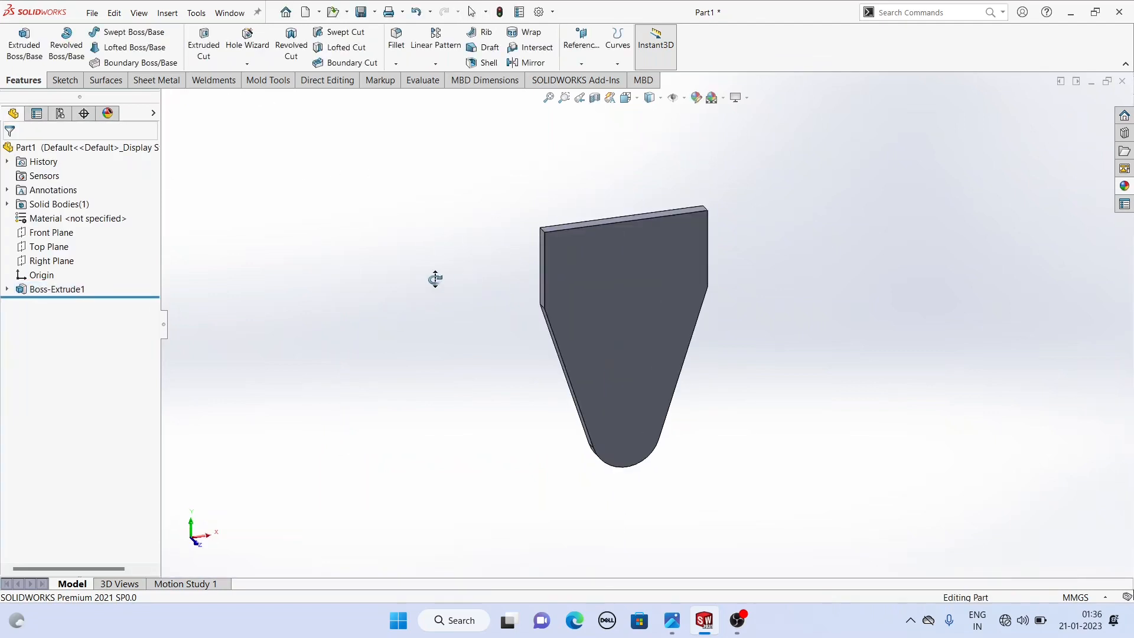
- Fillet the edges of the plate's front and back faces with a 1 mm radius
scroll(751, 363, down, 2)
click(588, 277)
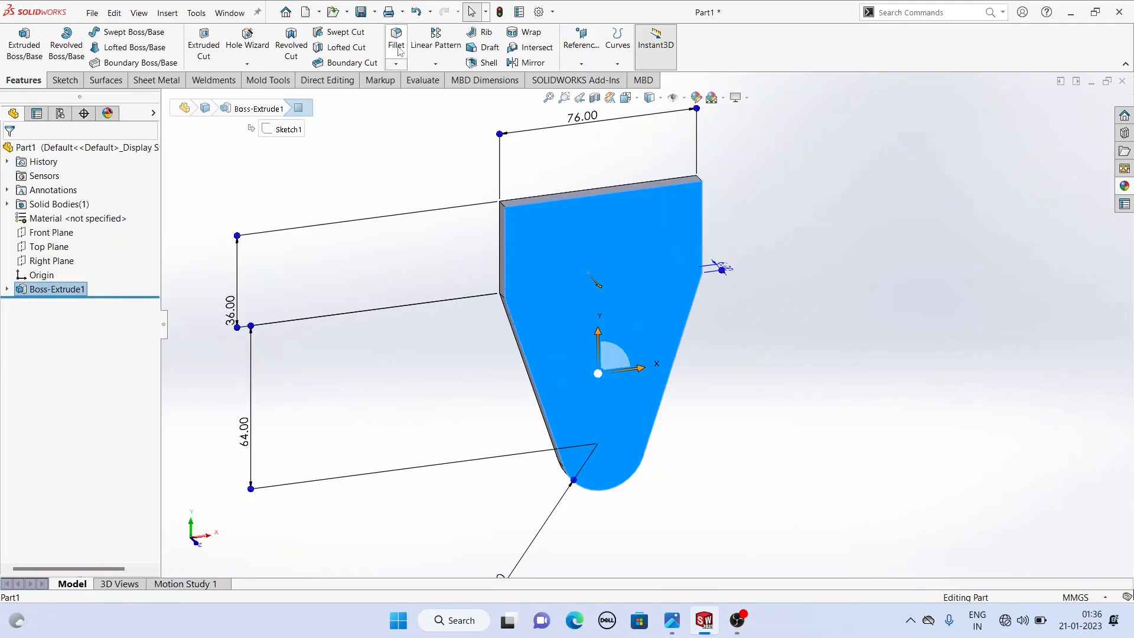
click(531, 221)
click(576, 251)
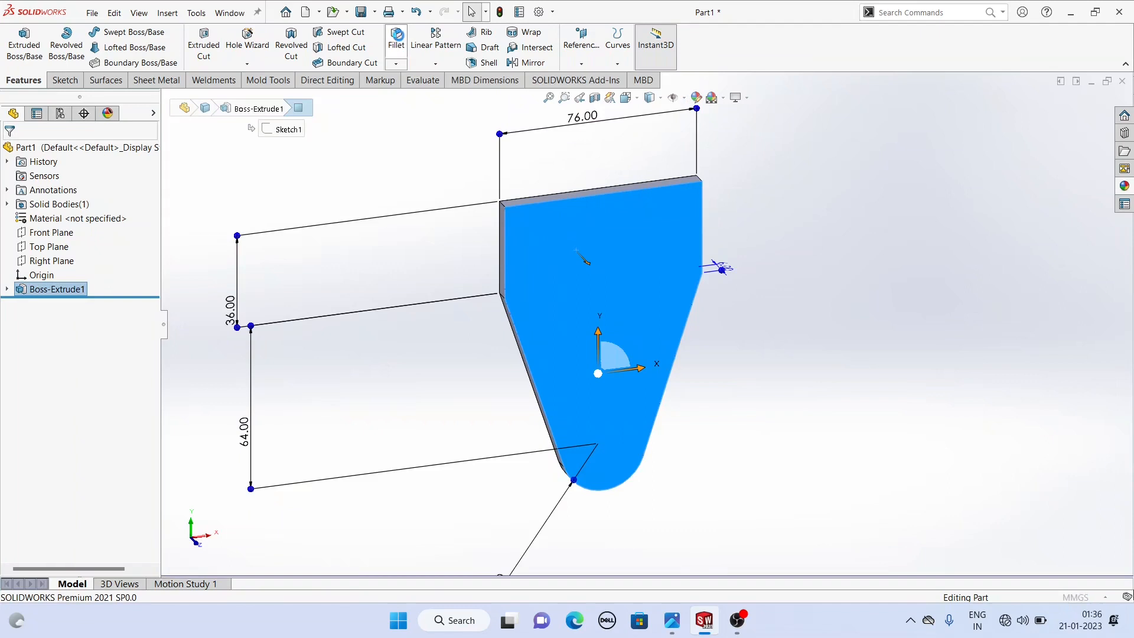
click(397, 40)
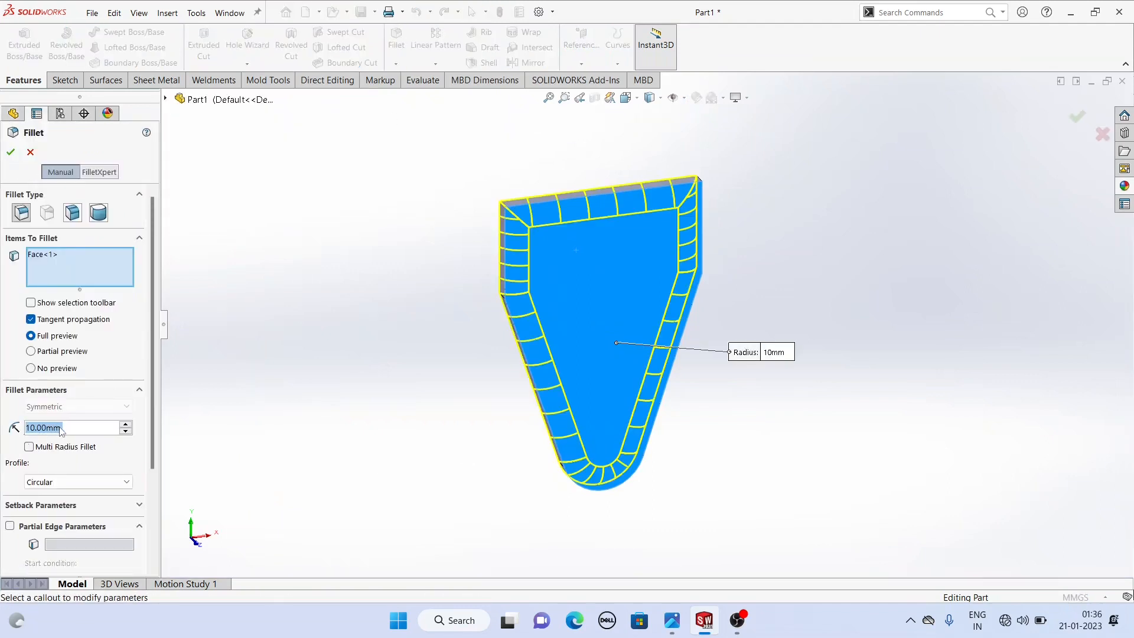
text(1)
key(Return)
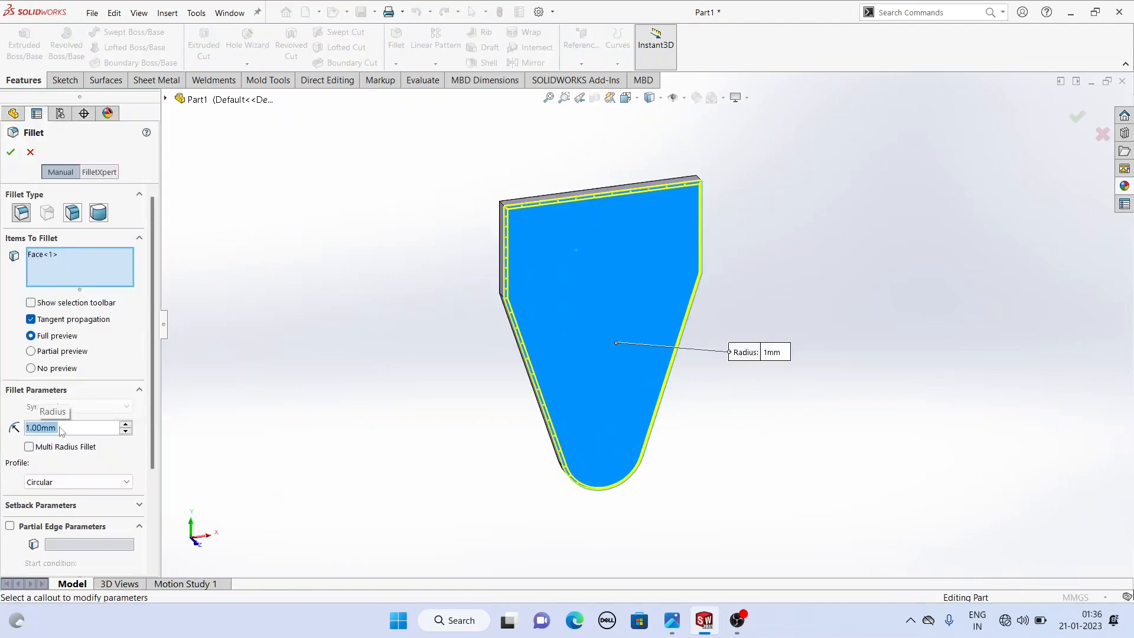
middle_drag(303, 338, 458, 300)
click(606, 289)
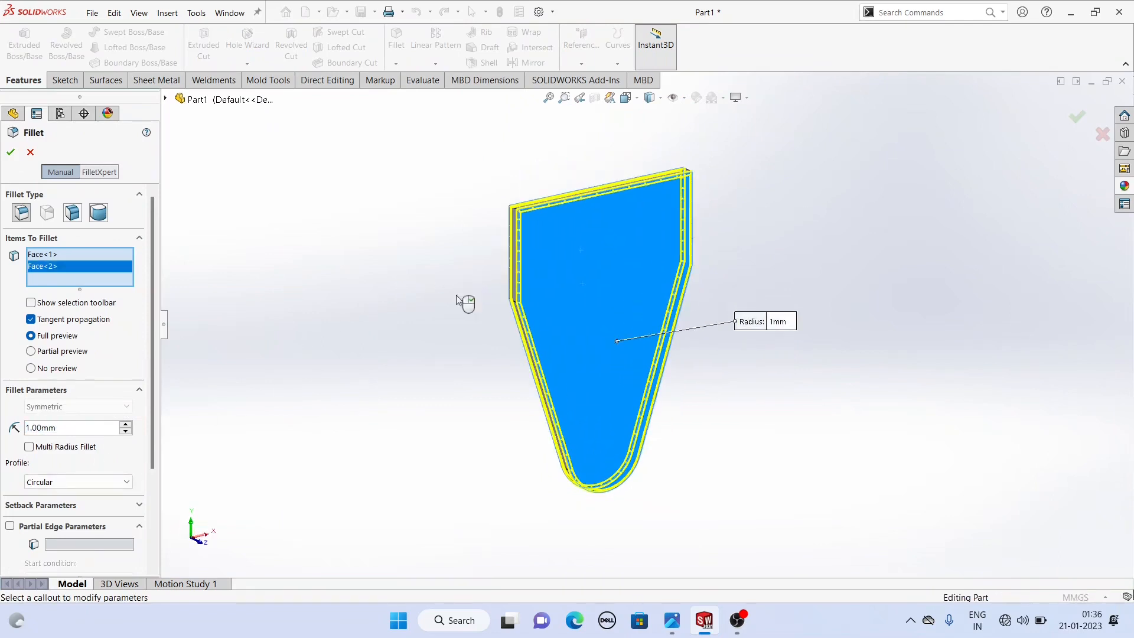
click(10, 152)
- Open a new sketch on the side plate's front face
click(673, 621)
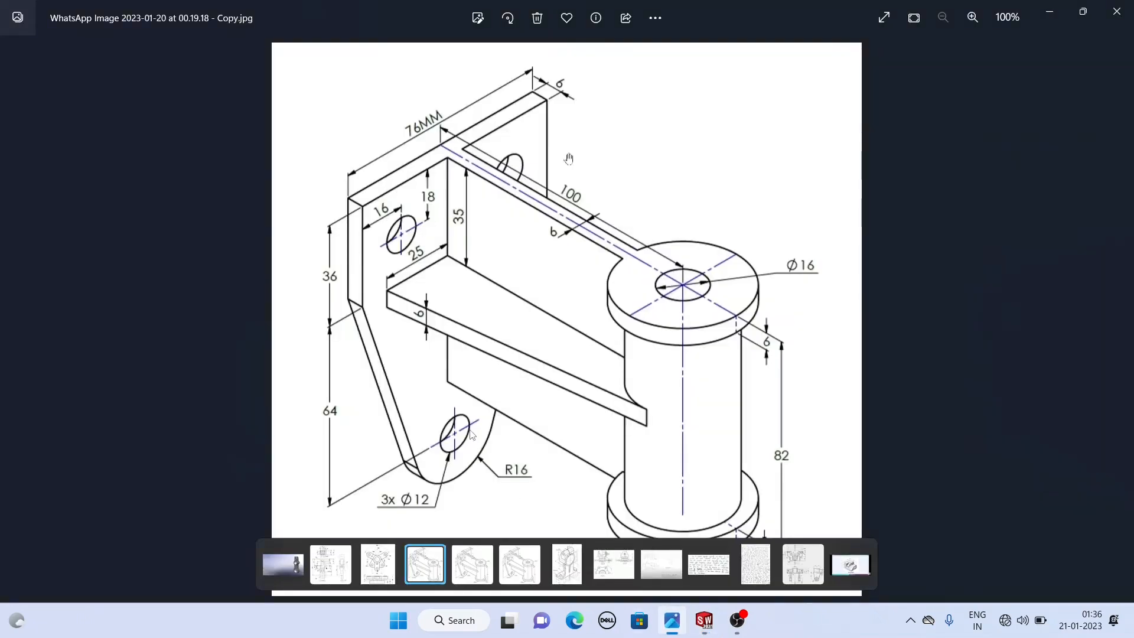
click(704, 622)
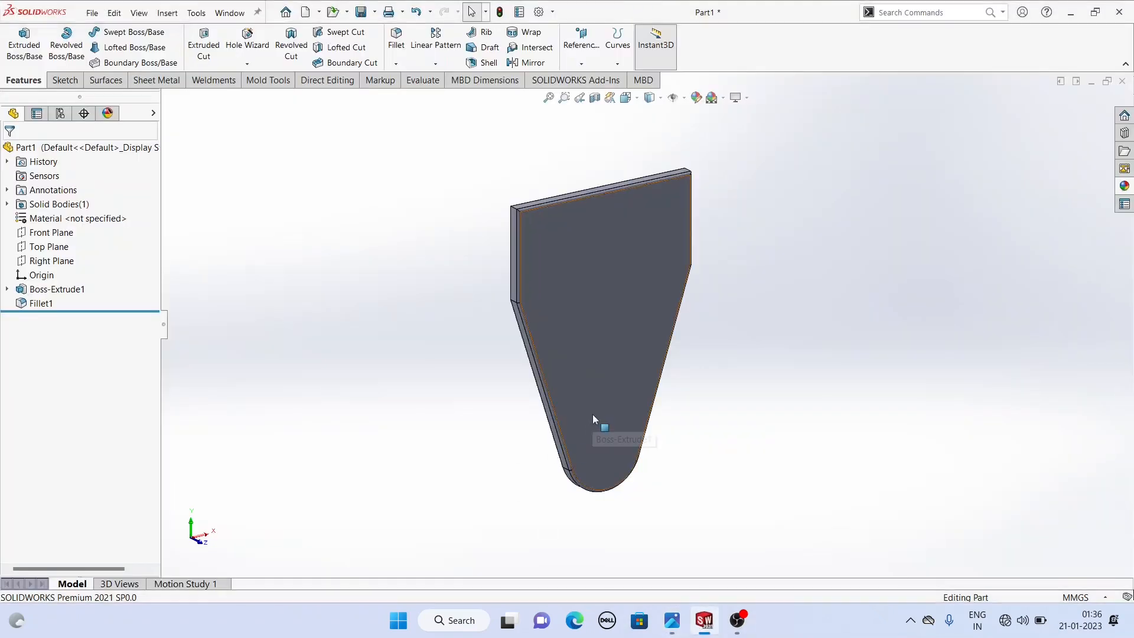
click(598, 384)
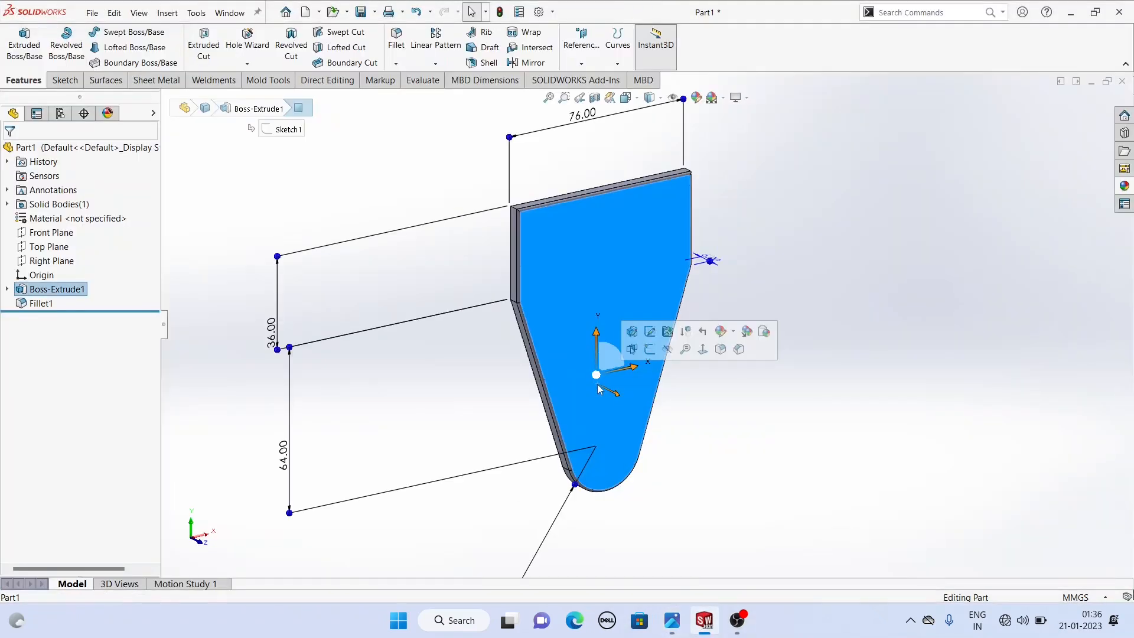
click(651, 353)
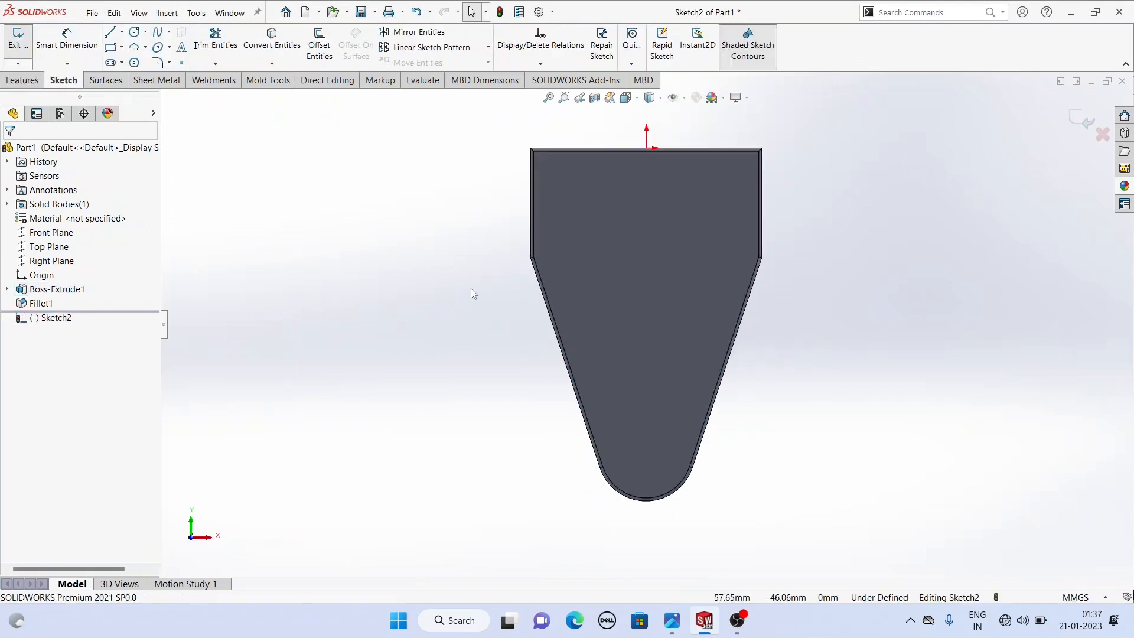
- Draw a vertical centerline from the origin down through the plate's rounded bottom end
click(122, 33)
click(140, 61)
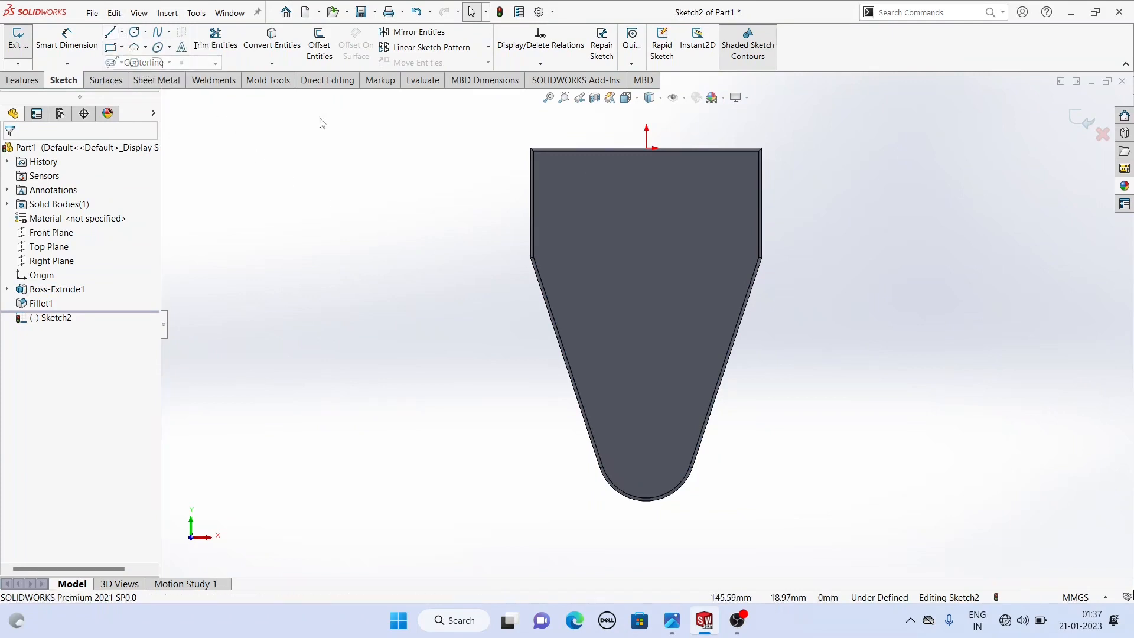
click(646, 147)
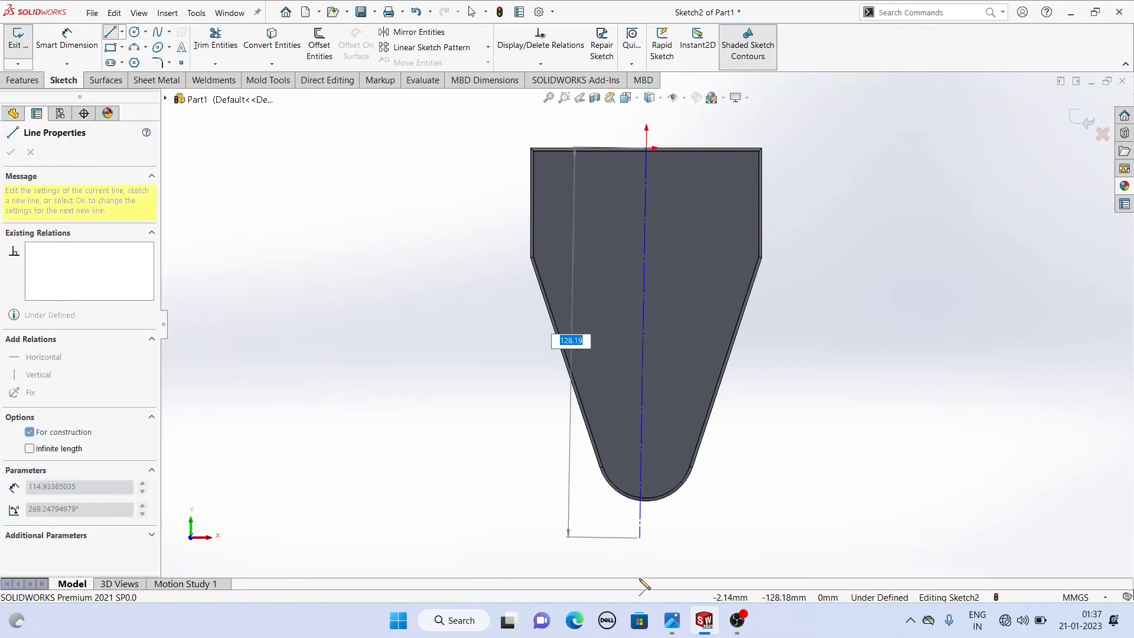
click(646, 527)
right_click(418, 365)
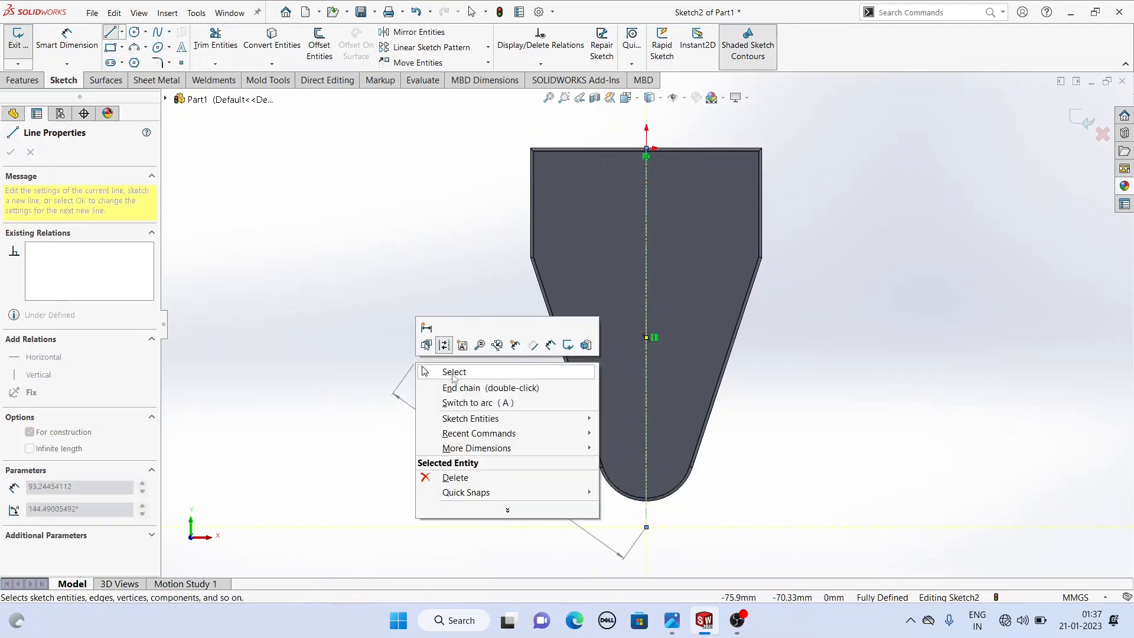
click(452, 374)
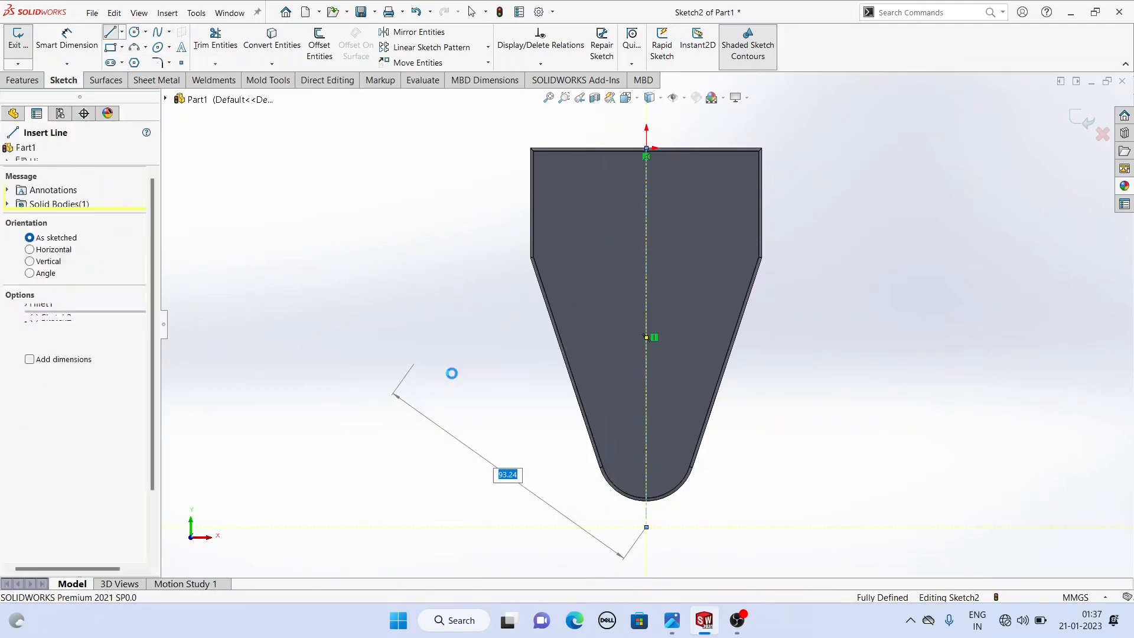
- Sketch three circles on the plate: one near each upper corner and one near the rounded bottom
click(135, 32)
click(567, 187)
click(577, 203)
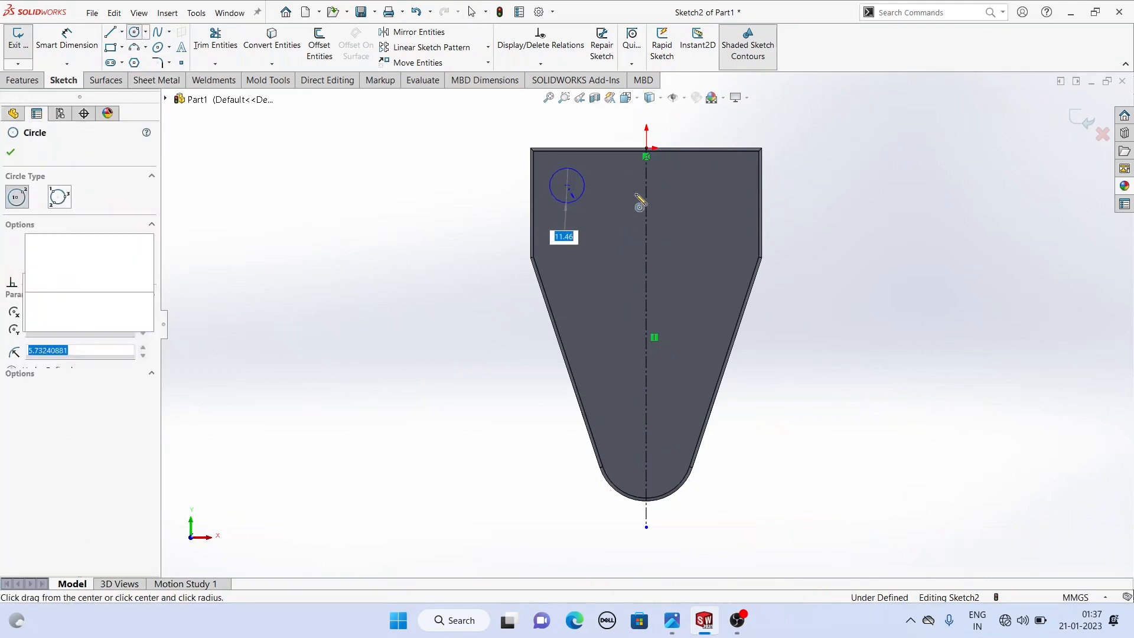
click(714, 186)
click(727, 205)
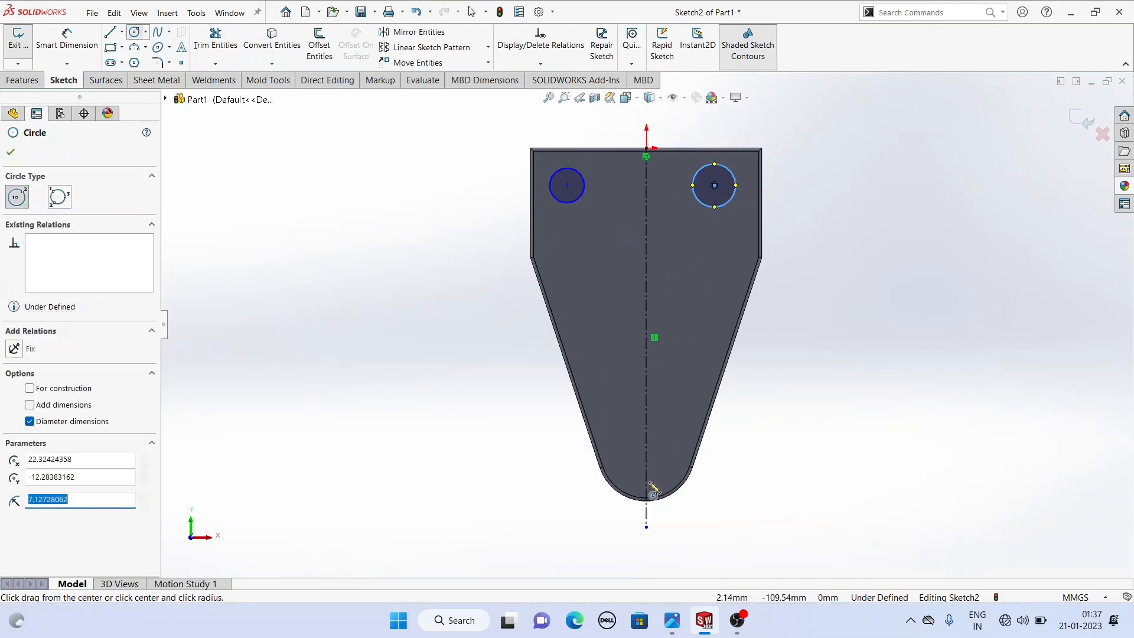
click(646, 458)
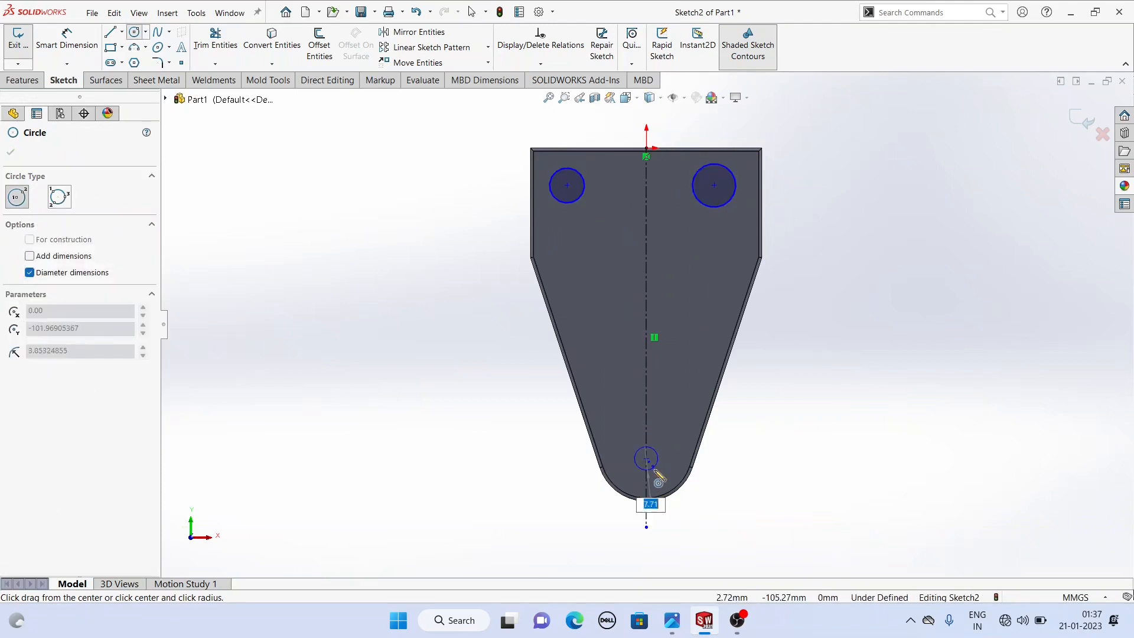
click(660, 467)
right_click(461, 372)
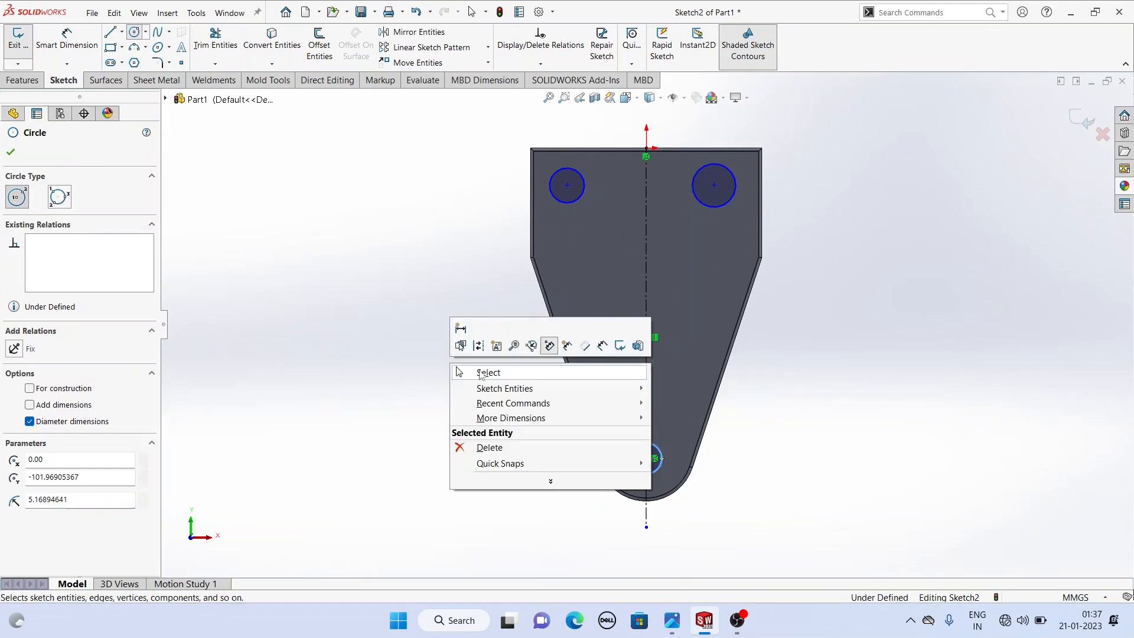
click(484, 372)
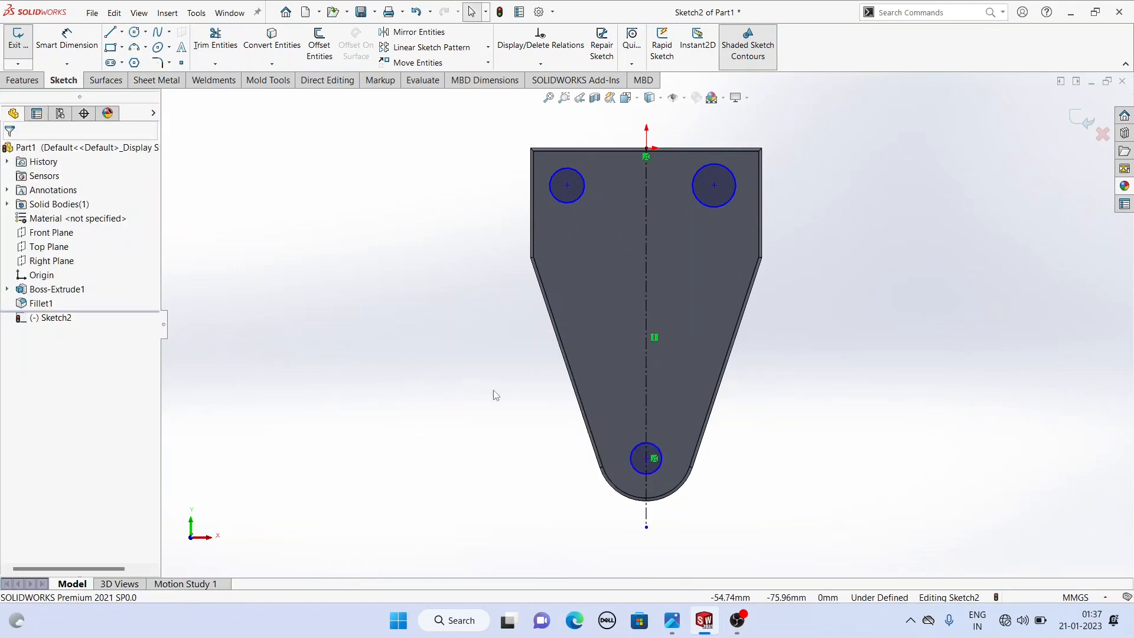
- Make the three circles equal in size
click(638, 449)
ctrl+click(576, 201)
ctrl+click(707, 201)
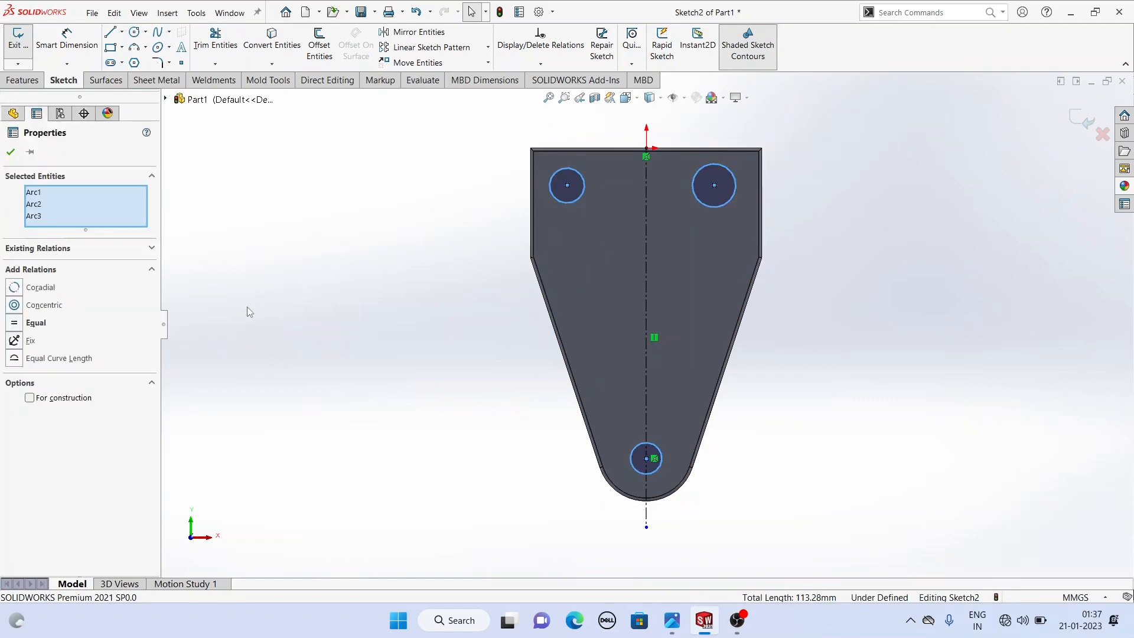
click(14, 323)
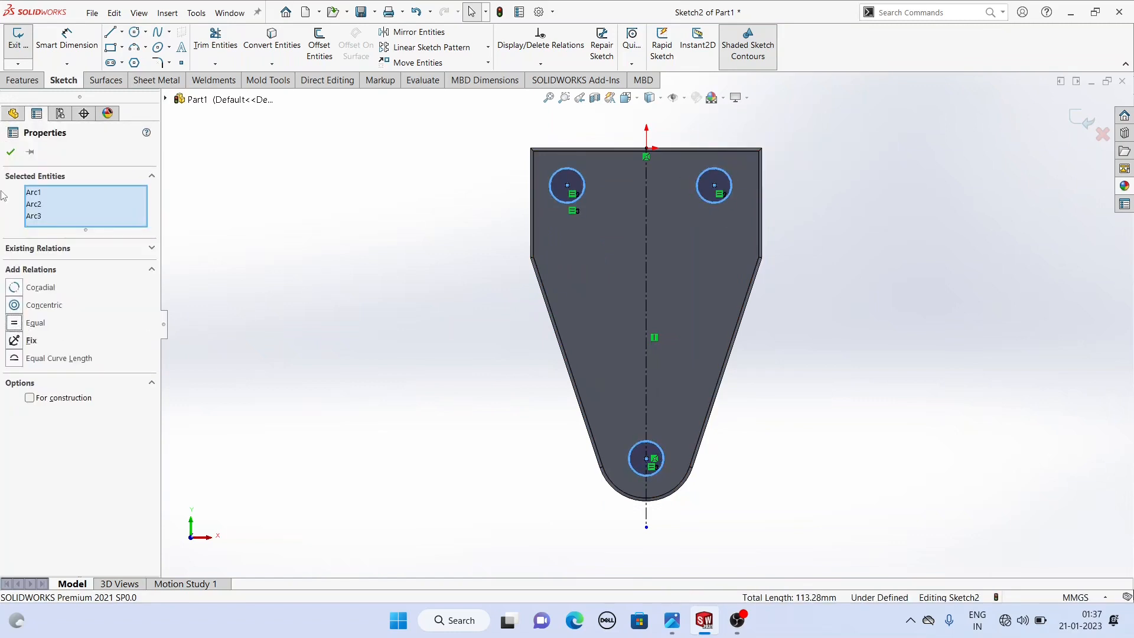
click(11, 151)
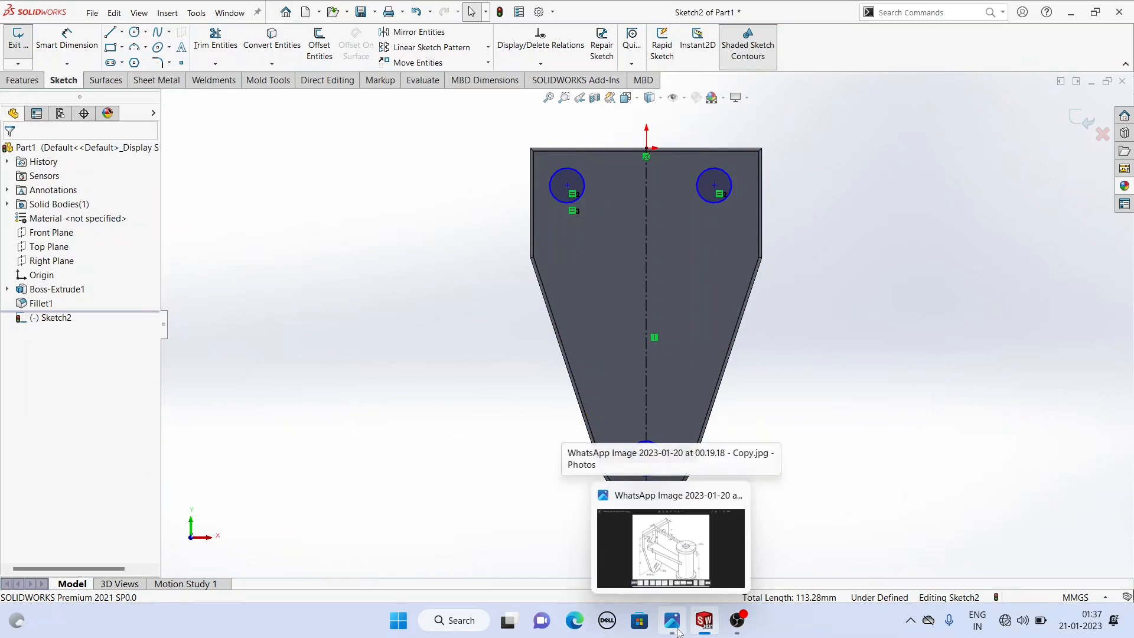
- Make the bottom circle concentric with the plate's rounded lower edge
click(656, 535)
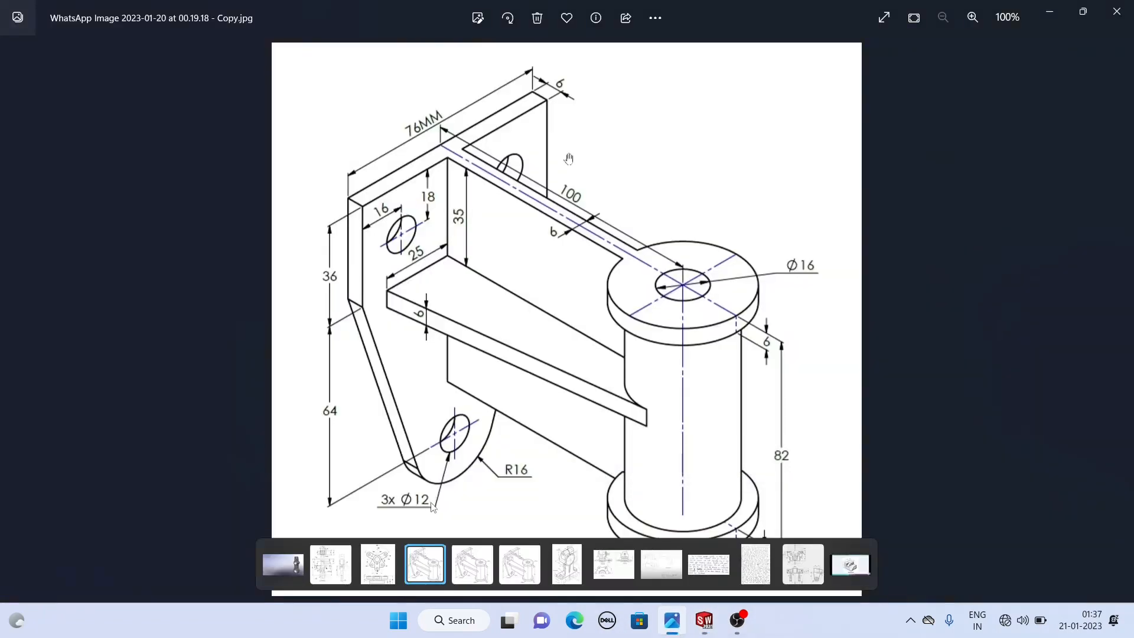
click(703, 620)
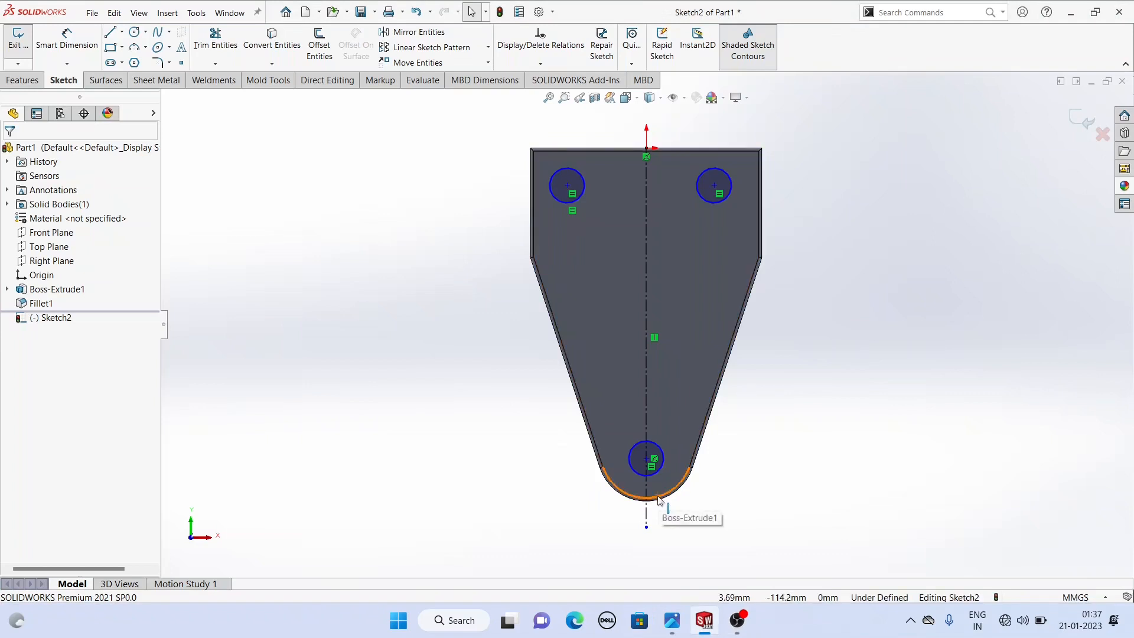
click(660, 499)
ctrl+click(658, 473)
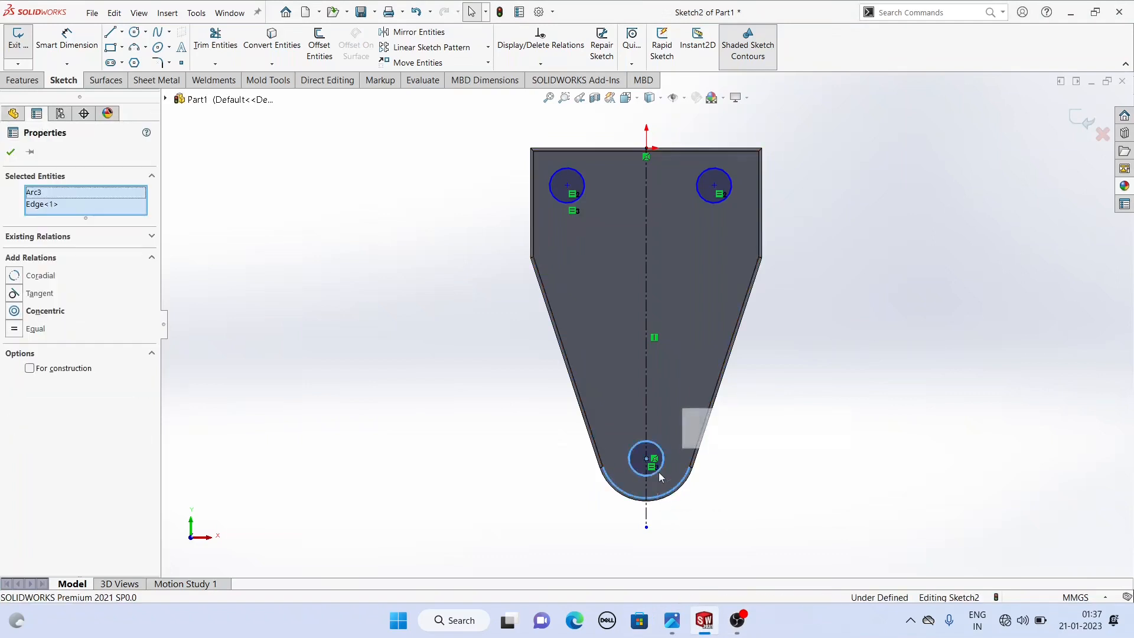
click(729, 421)
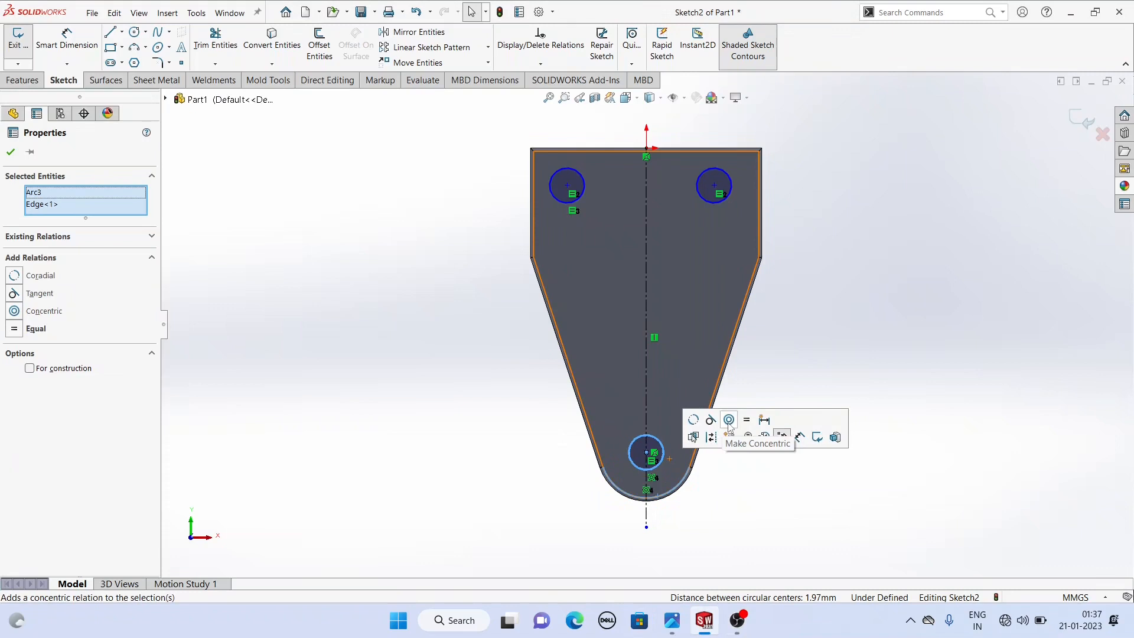
click(657, 444)
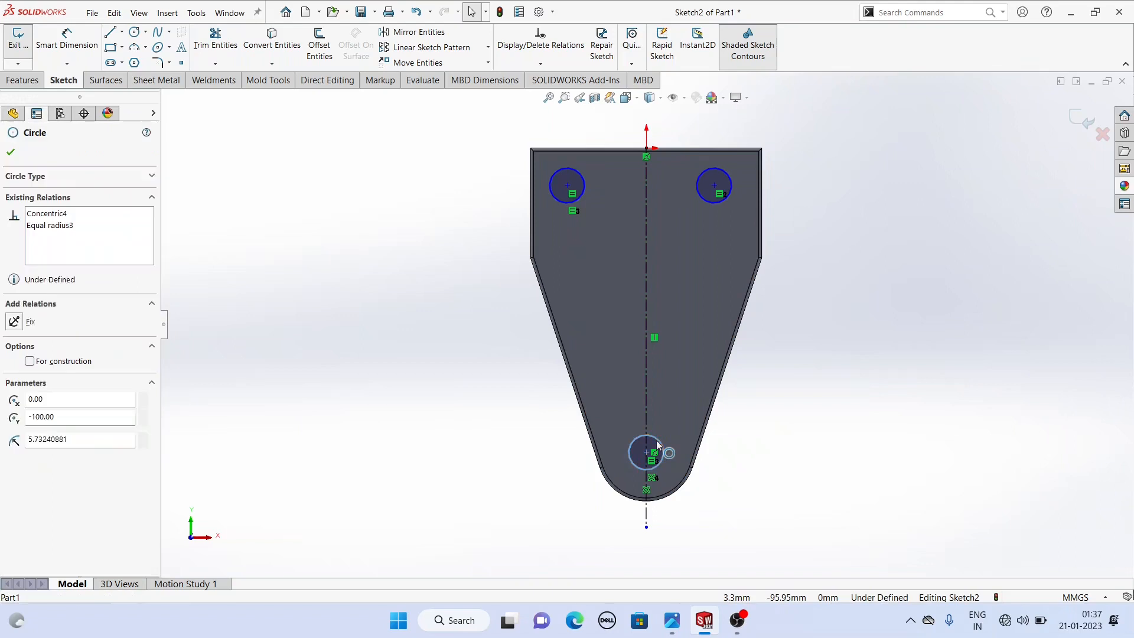
ctrl+click(671, 493)
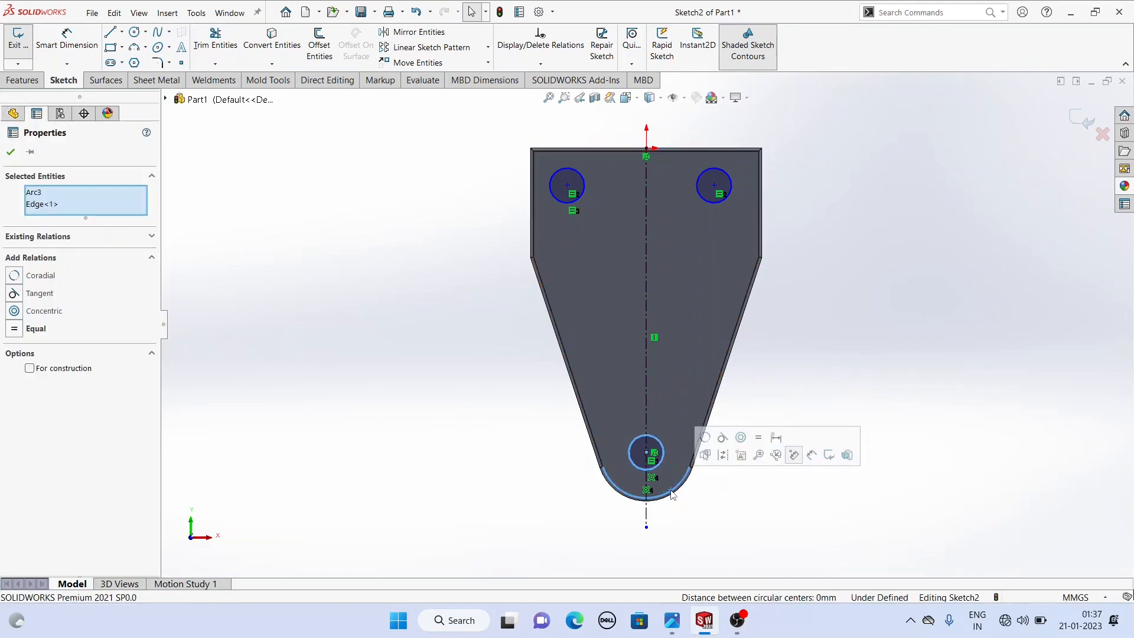
click(742, 437)
click(347, 378)
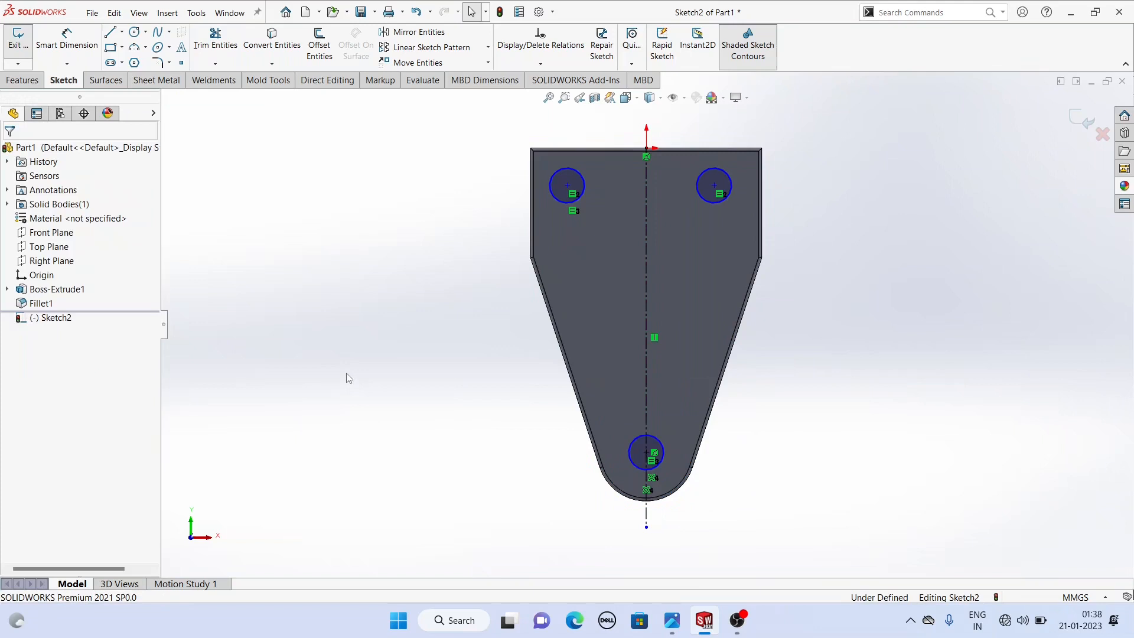
- Dimension the bottom circle's diameter as 12 mm
click(67, 40)
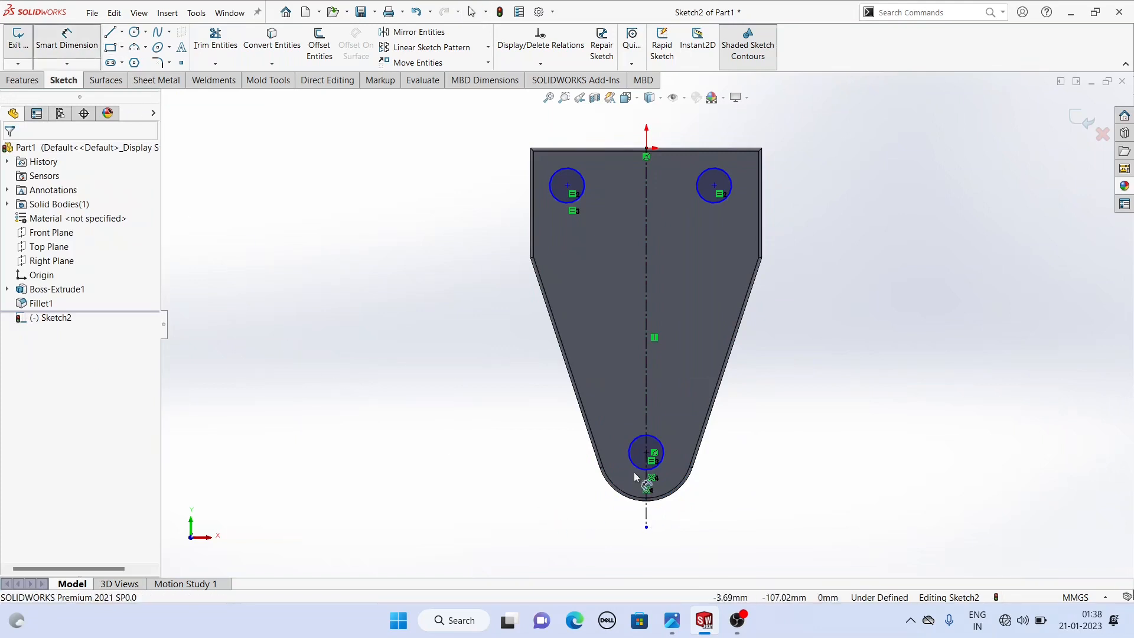
click(637, 472)
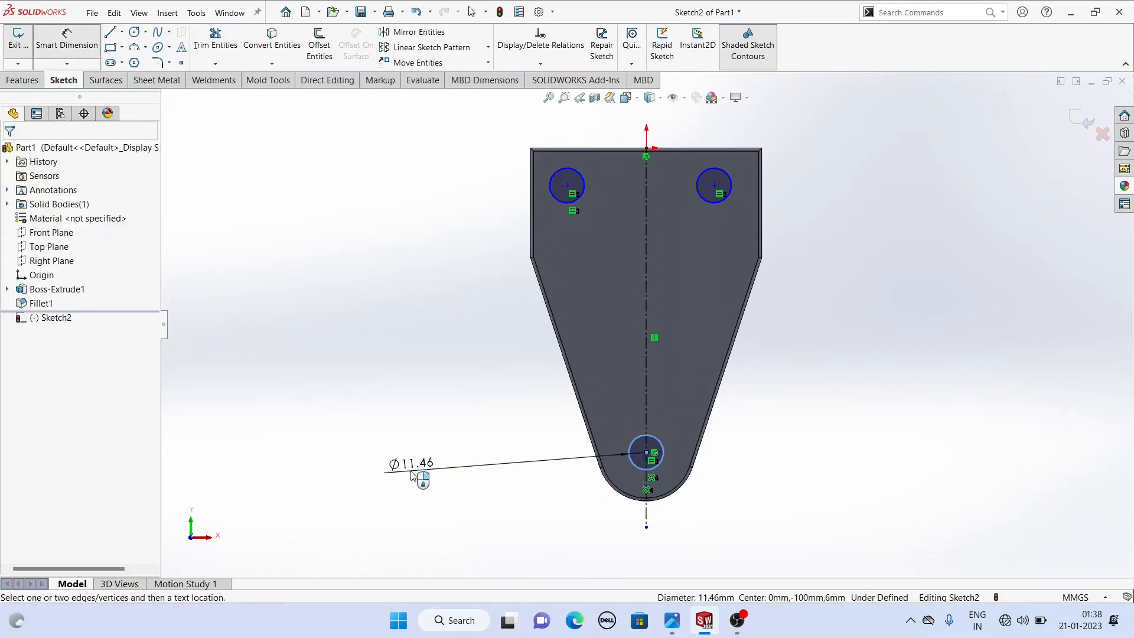
click(411, 477)
text(12)
key(Return)
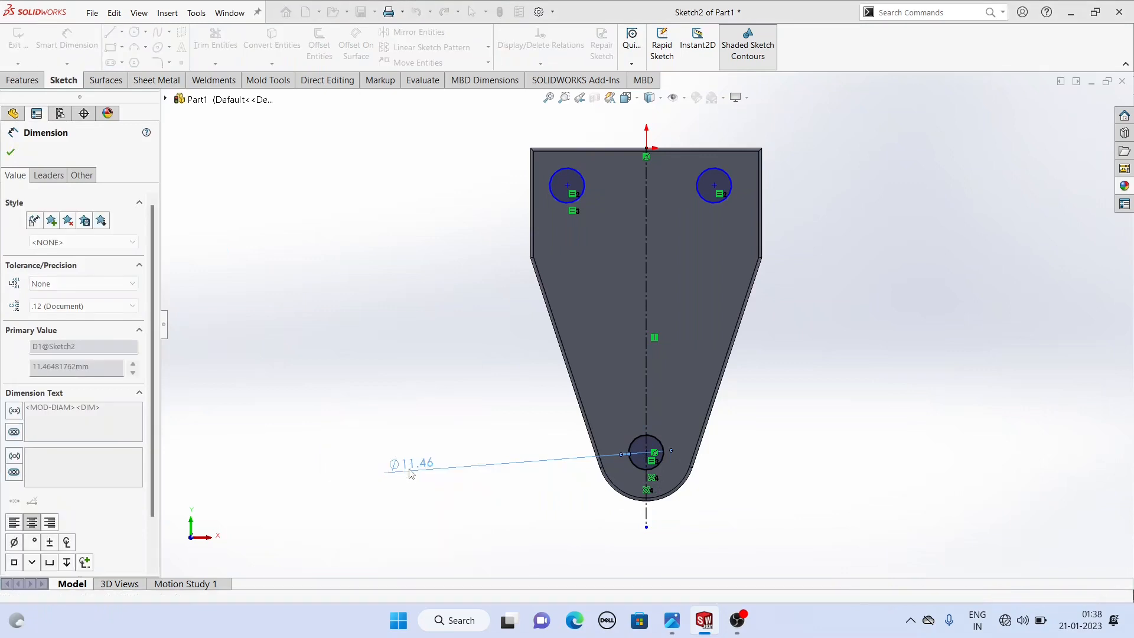
right_click(375, 281)
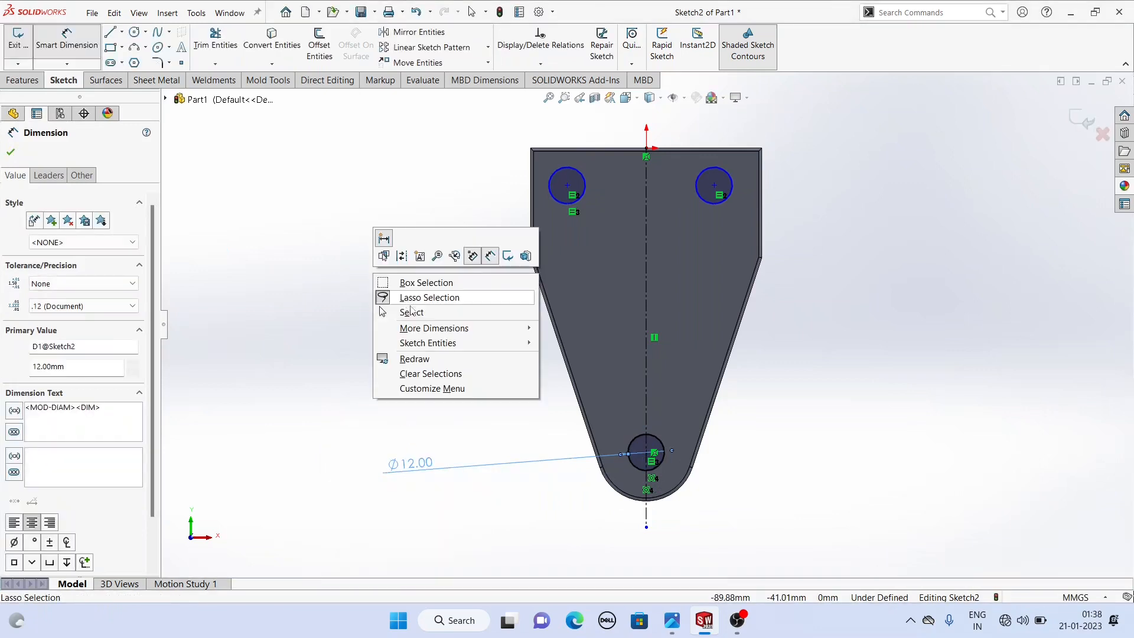
click(412, 312)
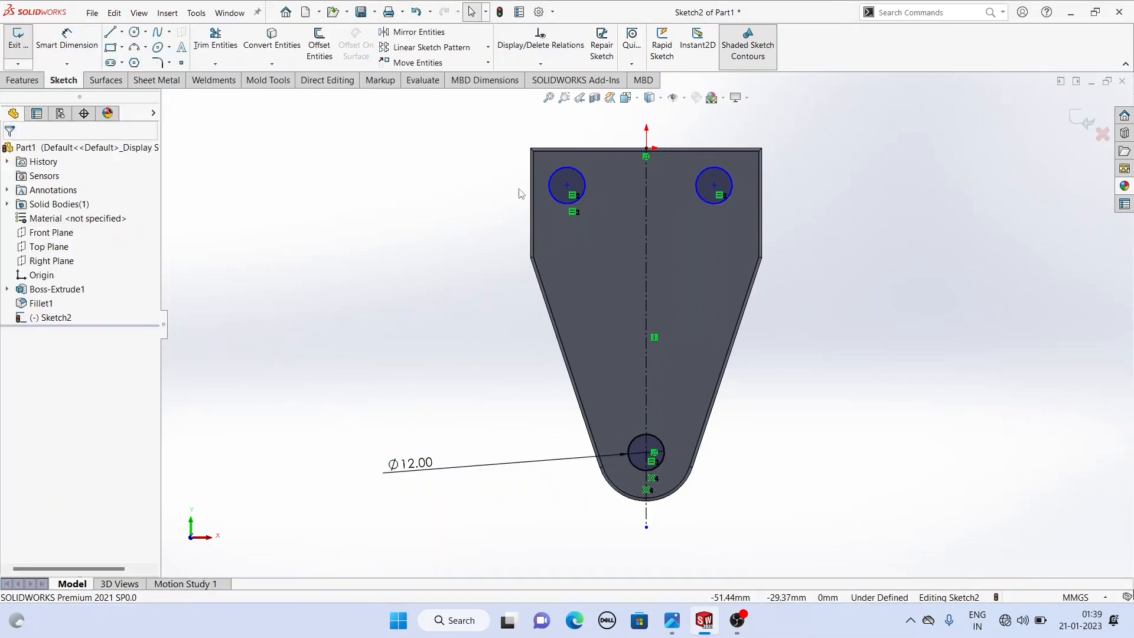
- Make the two upper circle centers symmetric about the vertical centerline
click(568, 185)
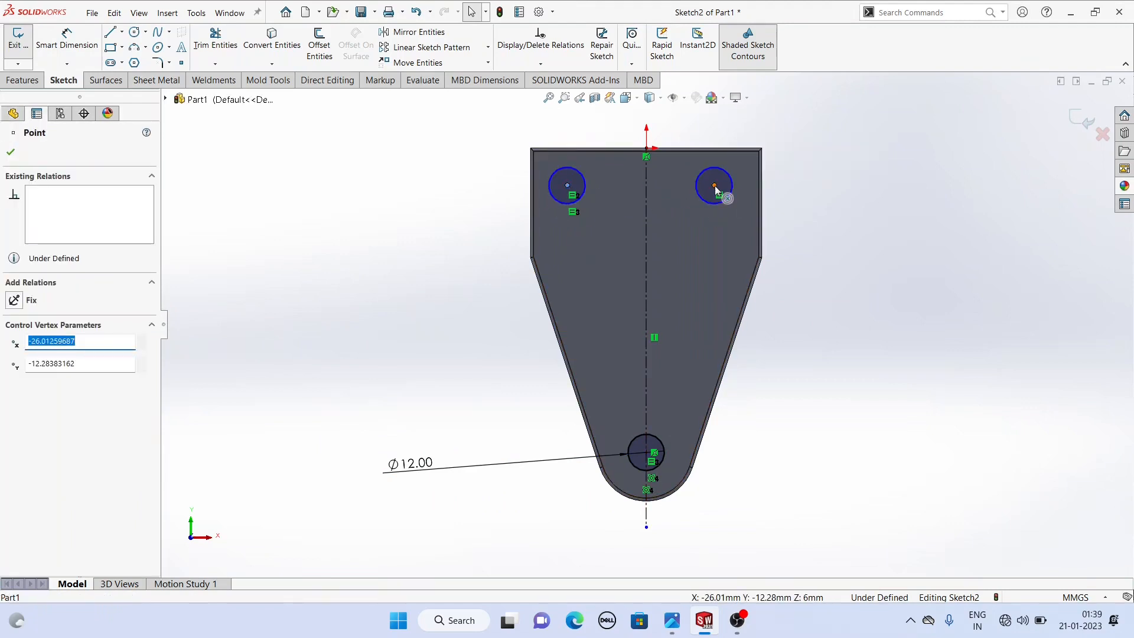
ctrl+click(714, 186)
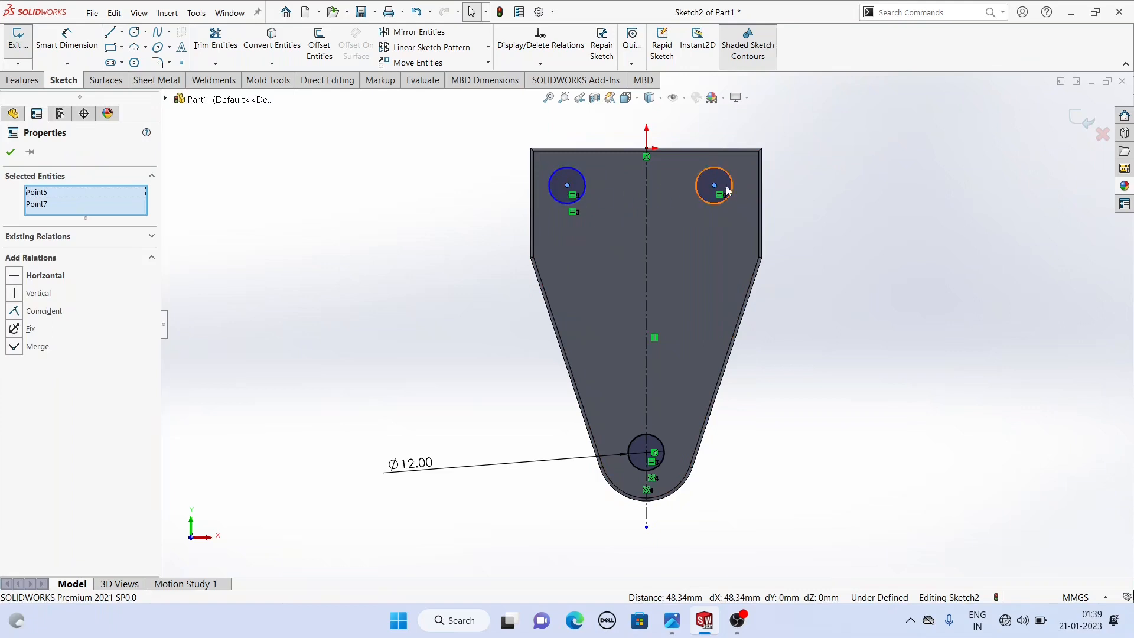
ctrl+click(647, 215)
click(14, 288)
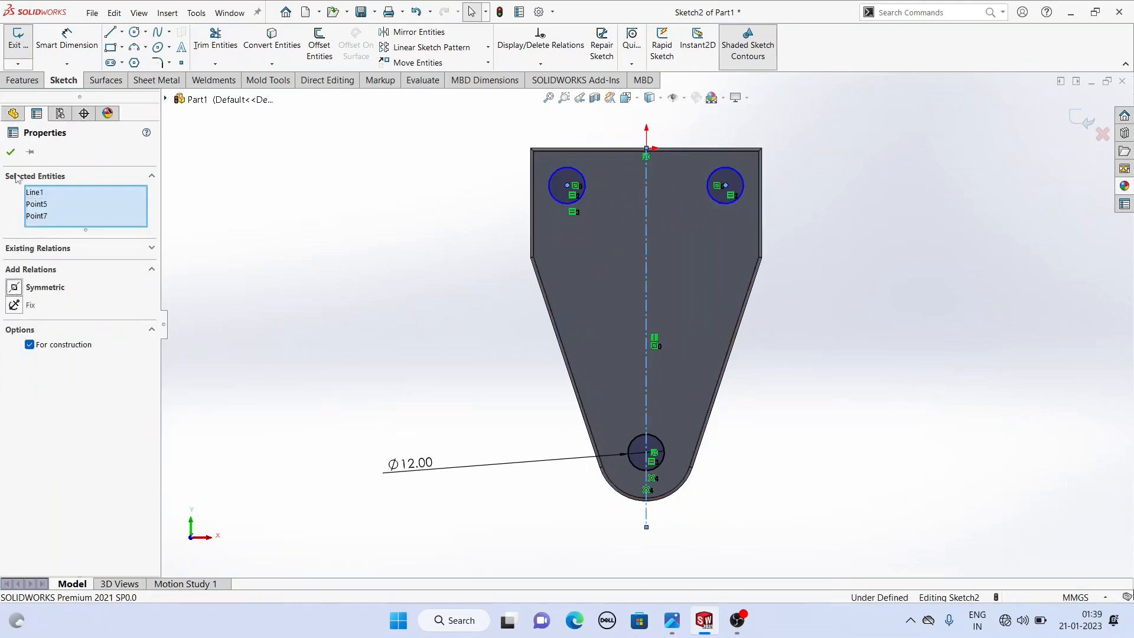
click(11, 154)
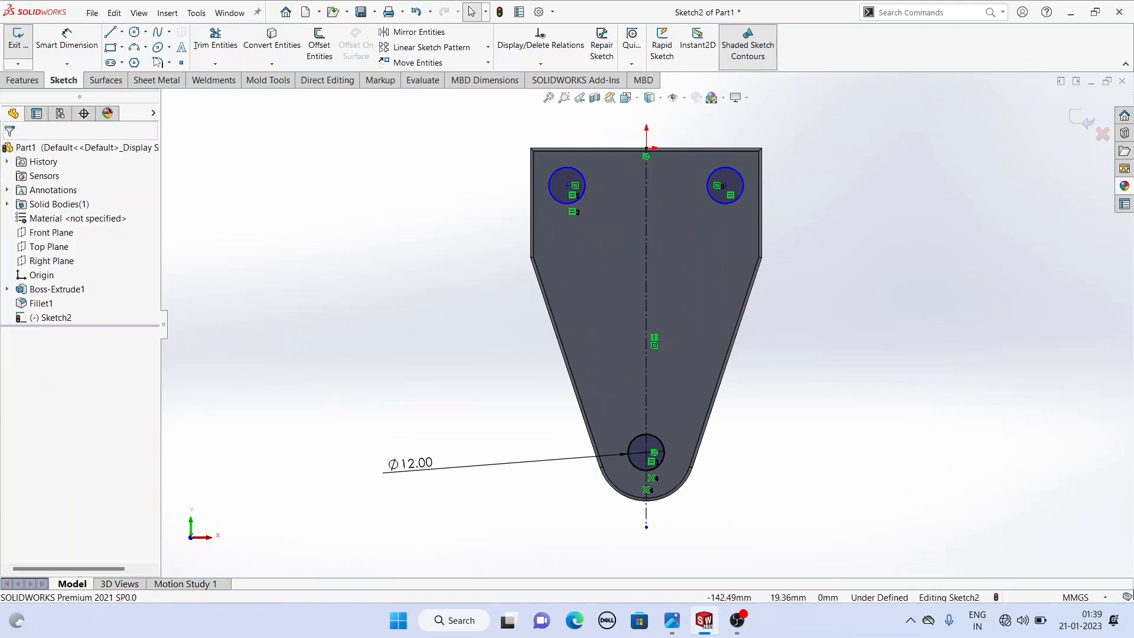
- Dimension the upper-left circle's center 18 mm below the plate's top edge
click(61, 42)
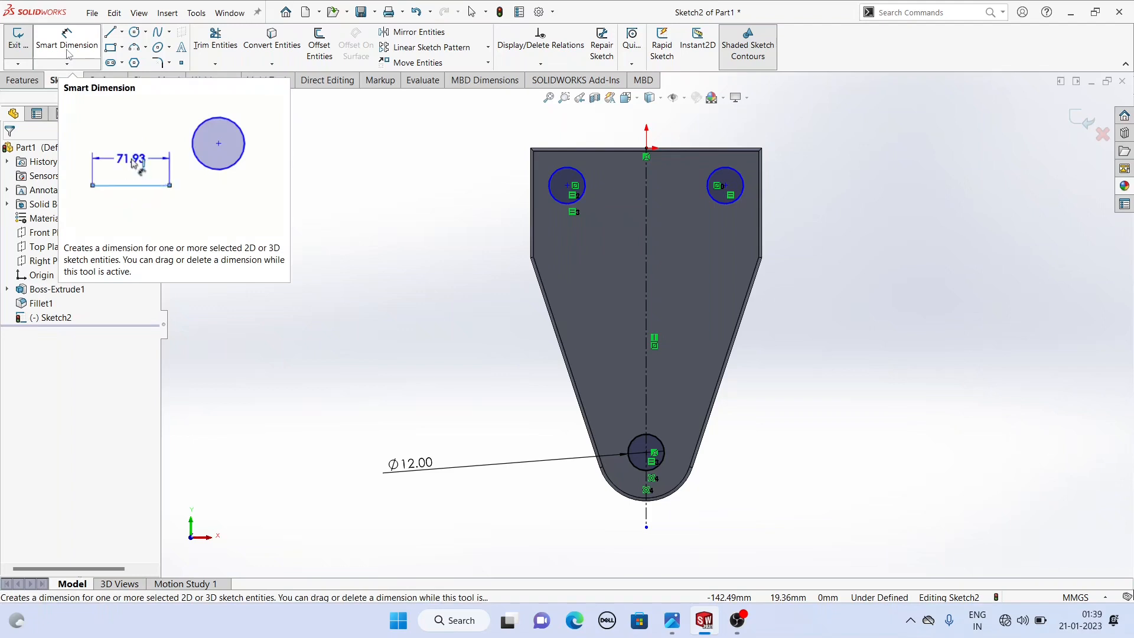
click(567, 187)
click(569, 153)
click(365, 184)
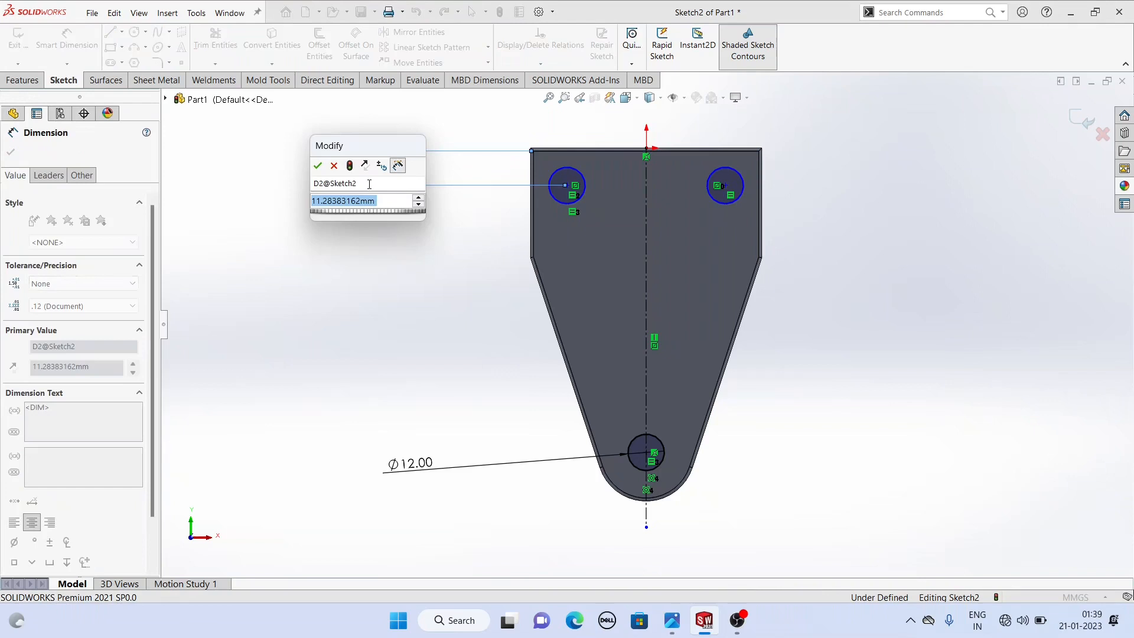
text(18)
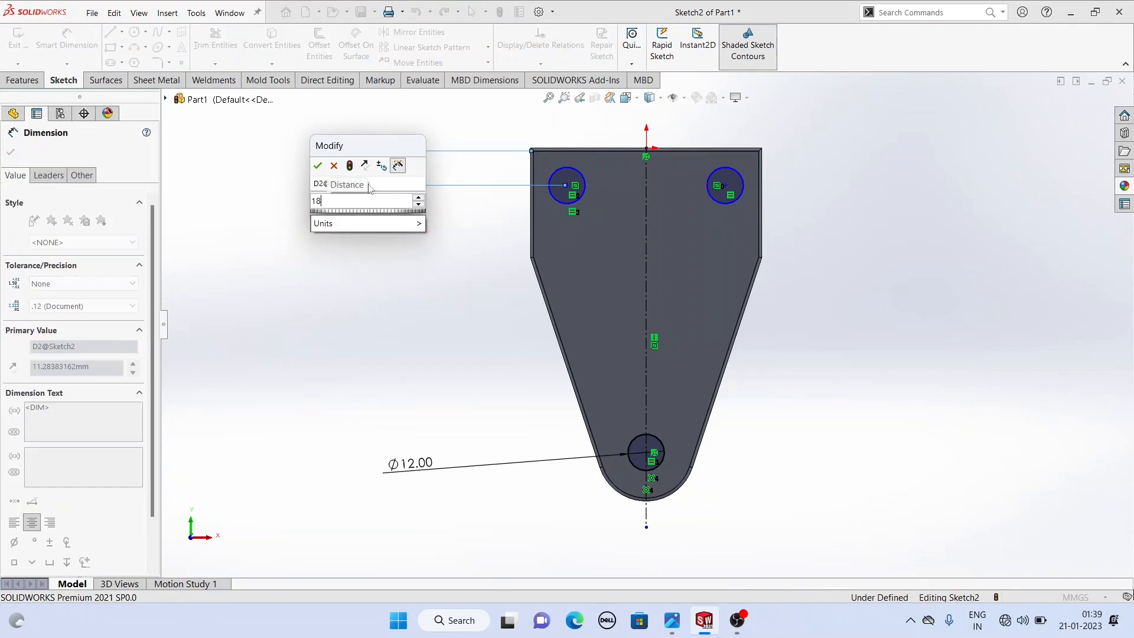
key(Escape)
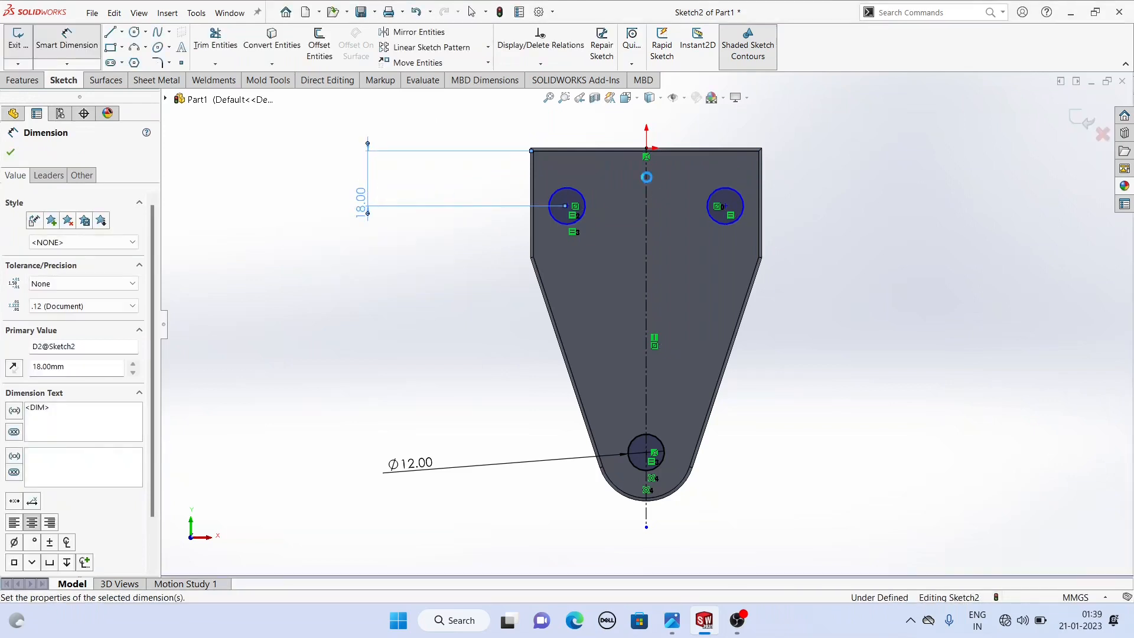
- Dimension the upper-left circle's center 16 mm from the plate's left edge
click(565, 206)
click(533, 241)
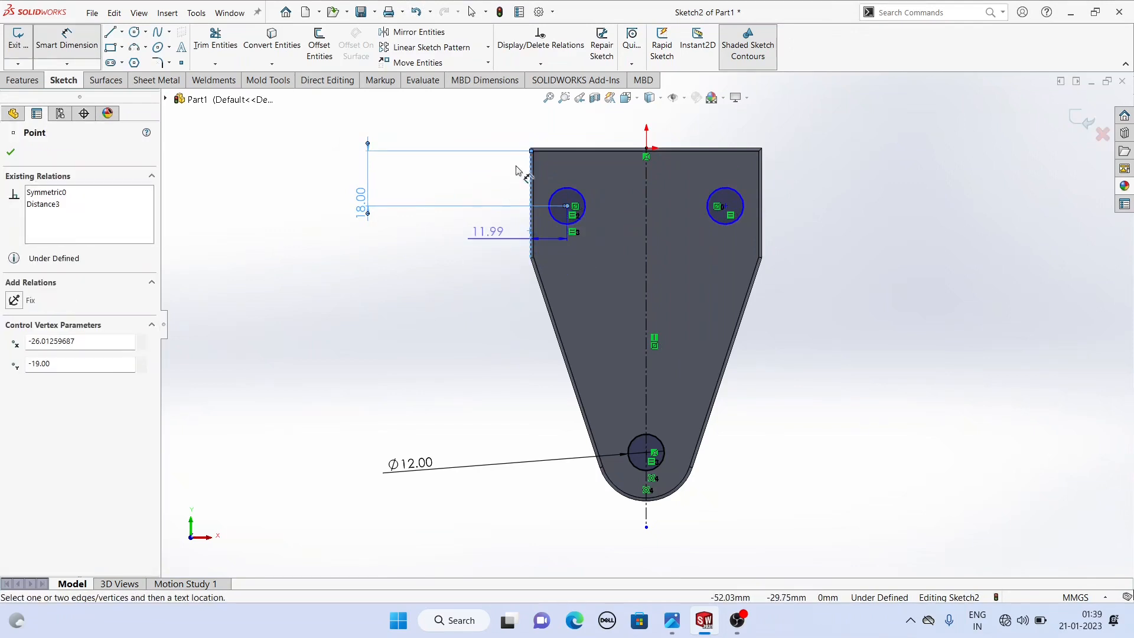
click(544, 130)
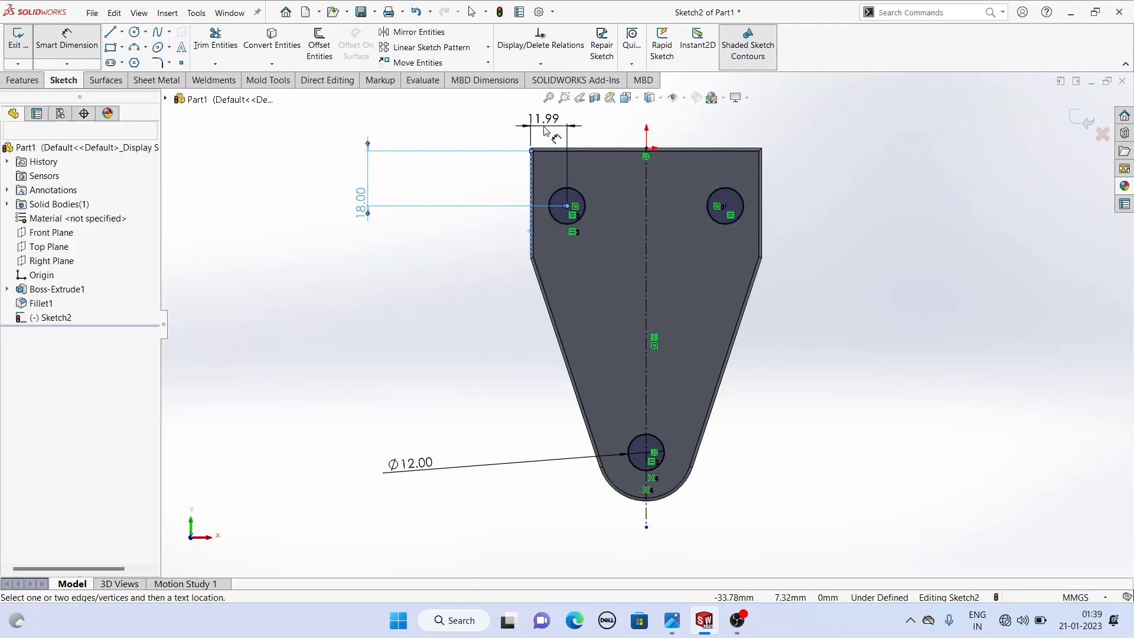
text(16)
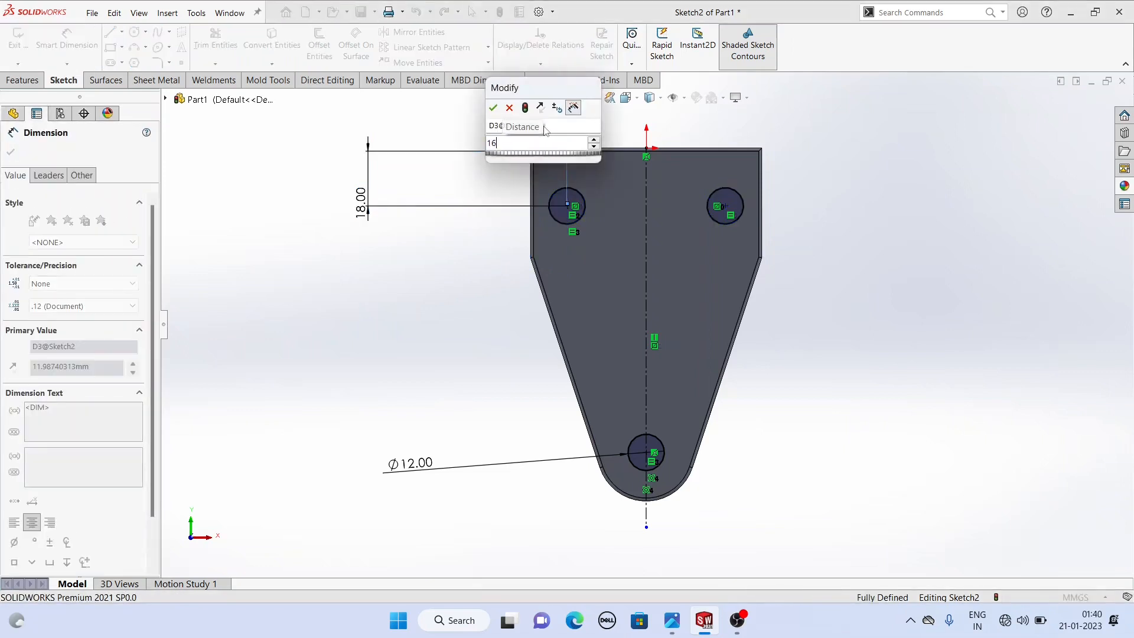
key(Return)
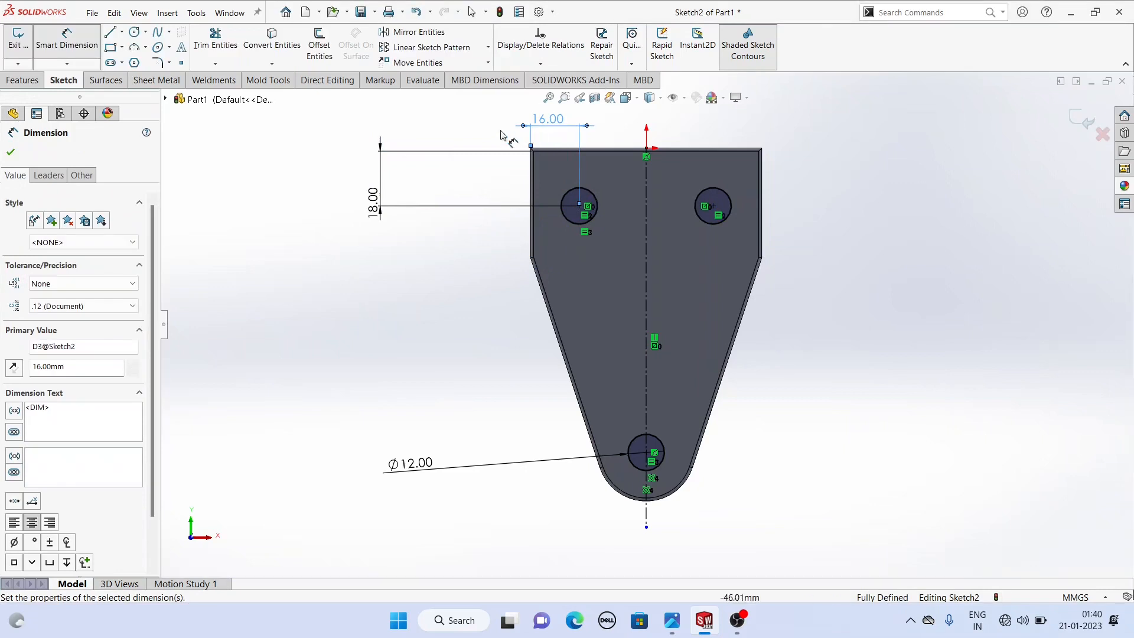
- Delete the 18 mm vertical dimension of the upper-left circle
right_click(475, 112)
click(508, 150)
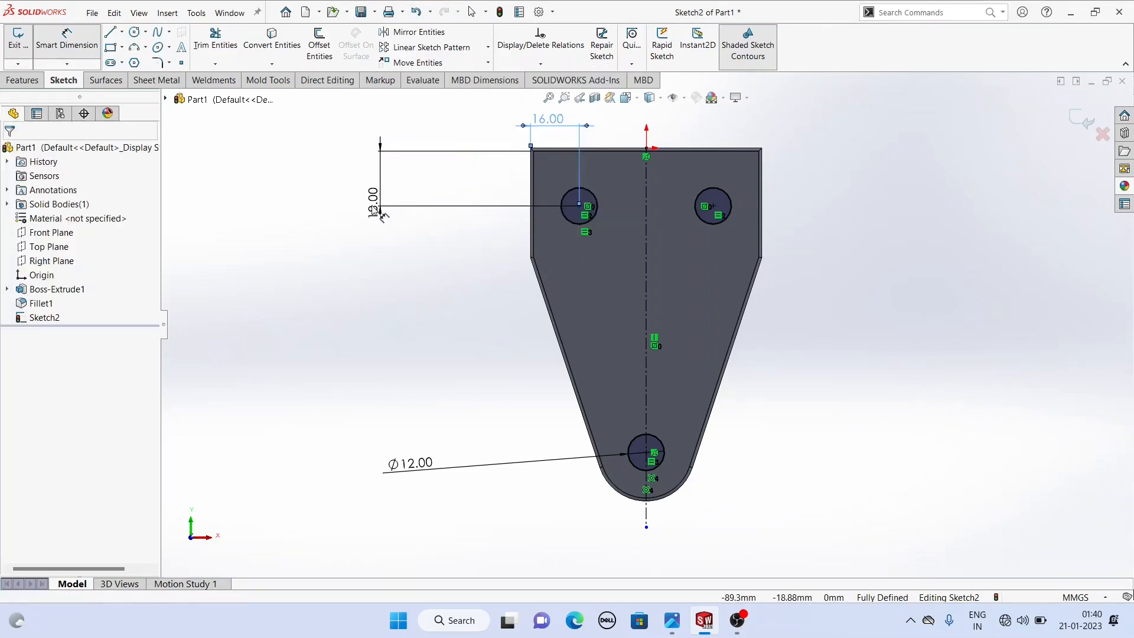
click(374, 204)
right_click(373, 204)
click(425, 354)
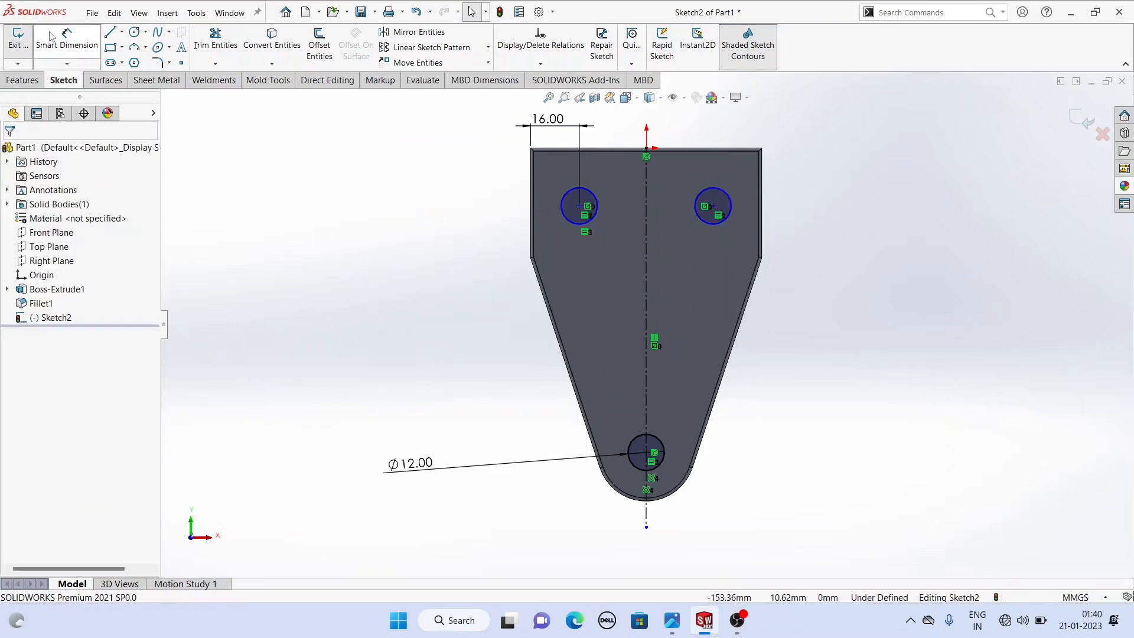
- Re-dimension the upper-left circle's center 18 mm below the plate's top edge
click(58, 53)
click(594, 149)
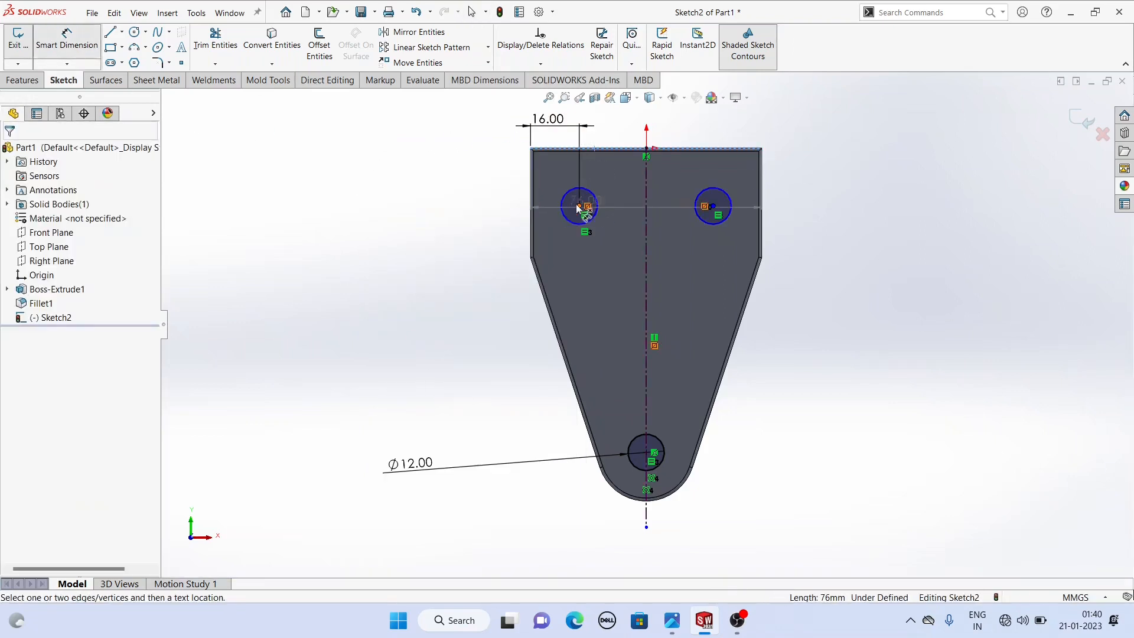
click(578, 206)
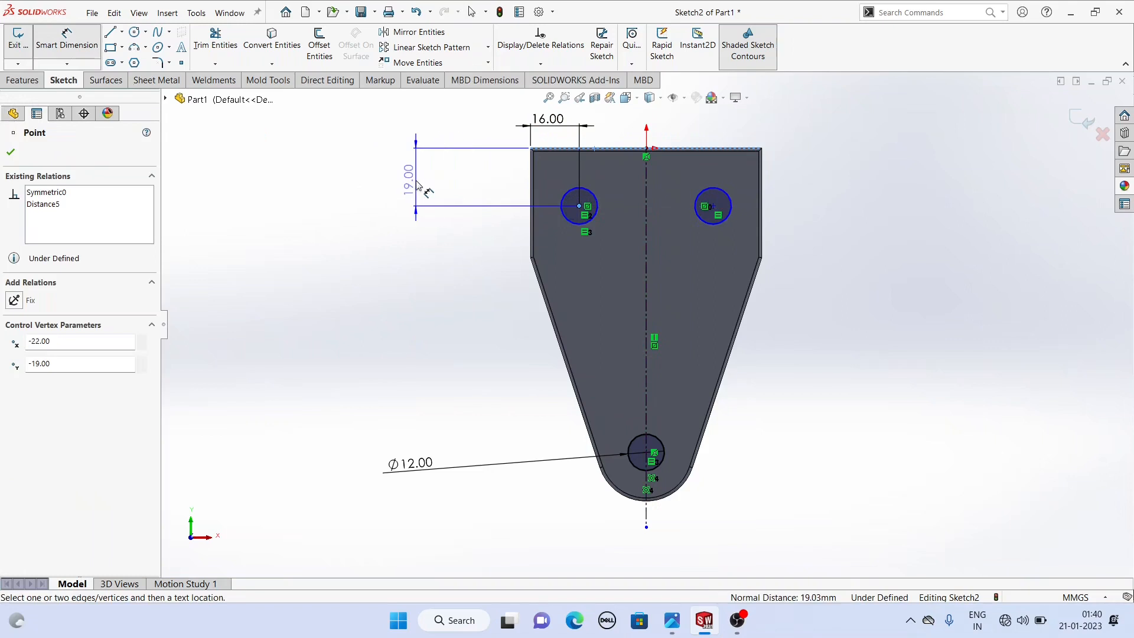
click(416, 180)
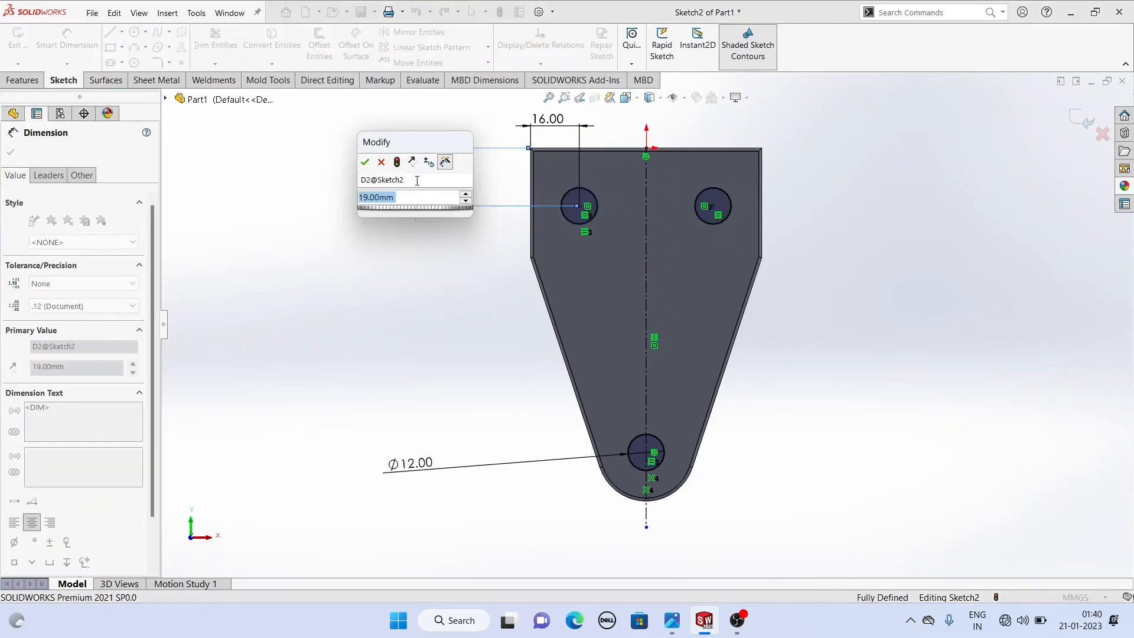
text(18)
key(Return)
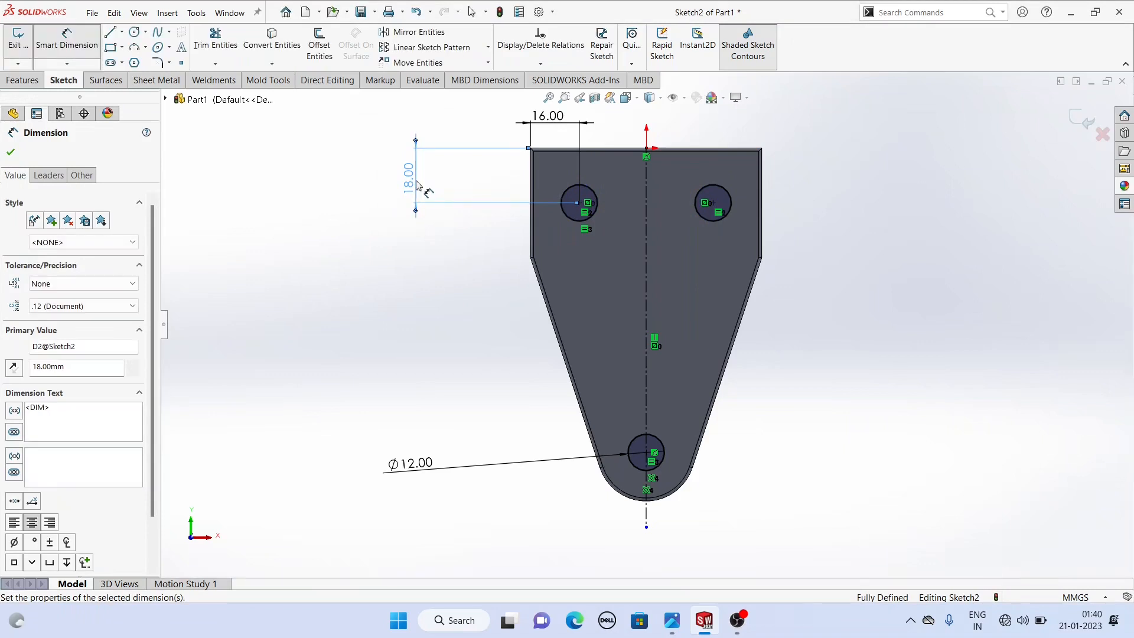
- Cut-extrude the three circles through the plate using the Up To Next end condition
mouse_move(413, 237)
middle_down()
mouse_move(428, 250)
mouse_move(400, 253)
middle_up()
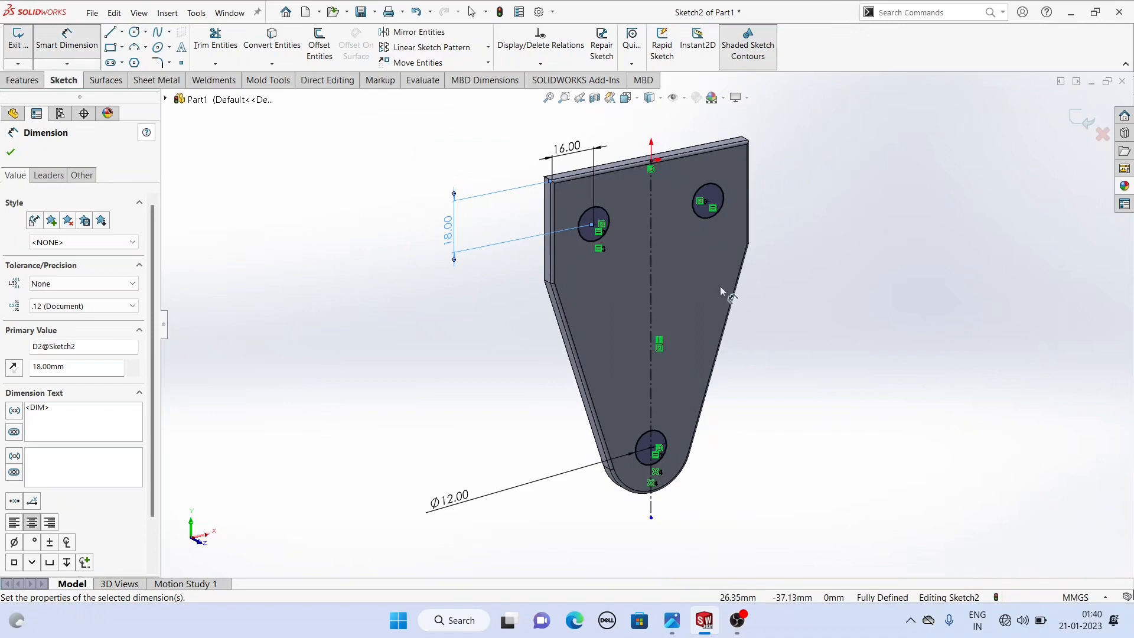
click(22, 83)
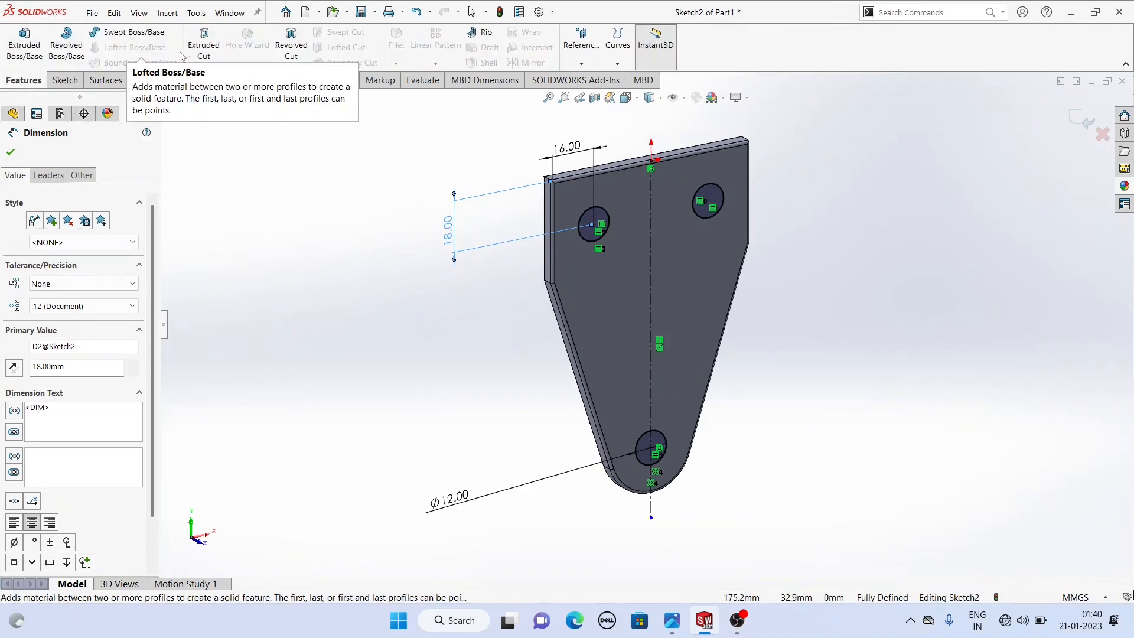
click(202, 52)
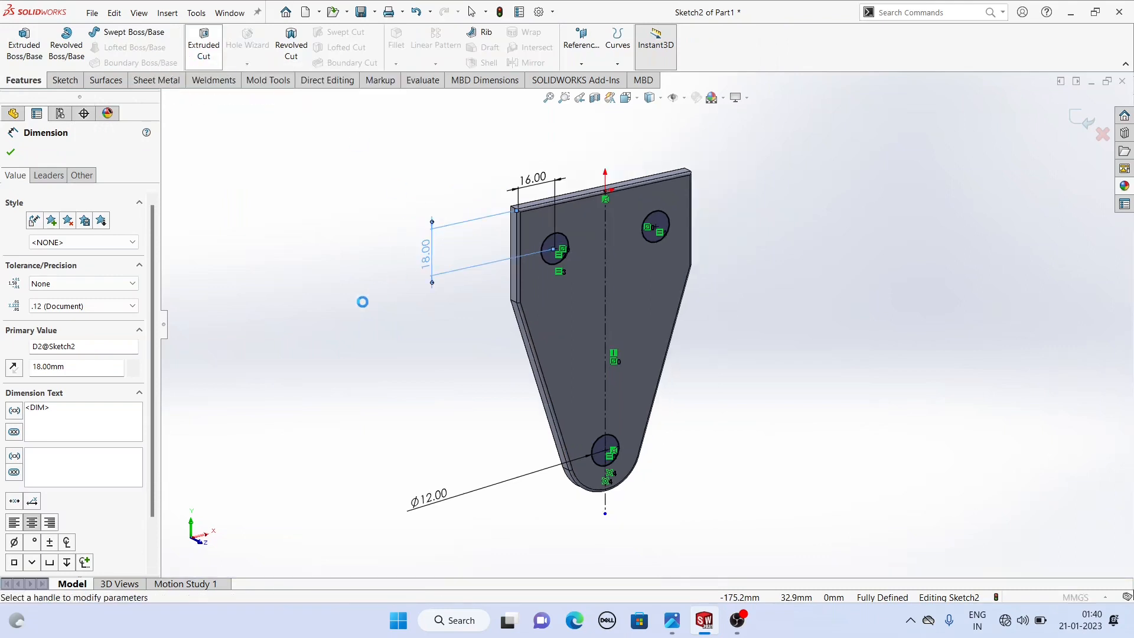
middle_drag(396, 296, 421, 301)
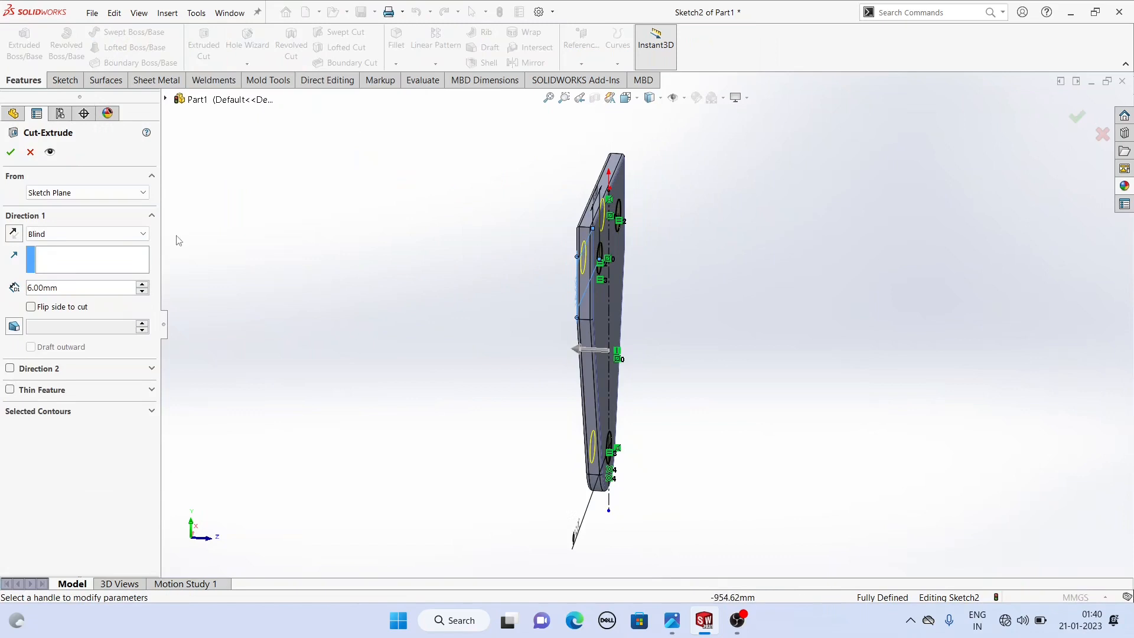
click(106, 234)
click(60, 277)
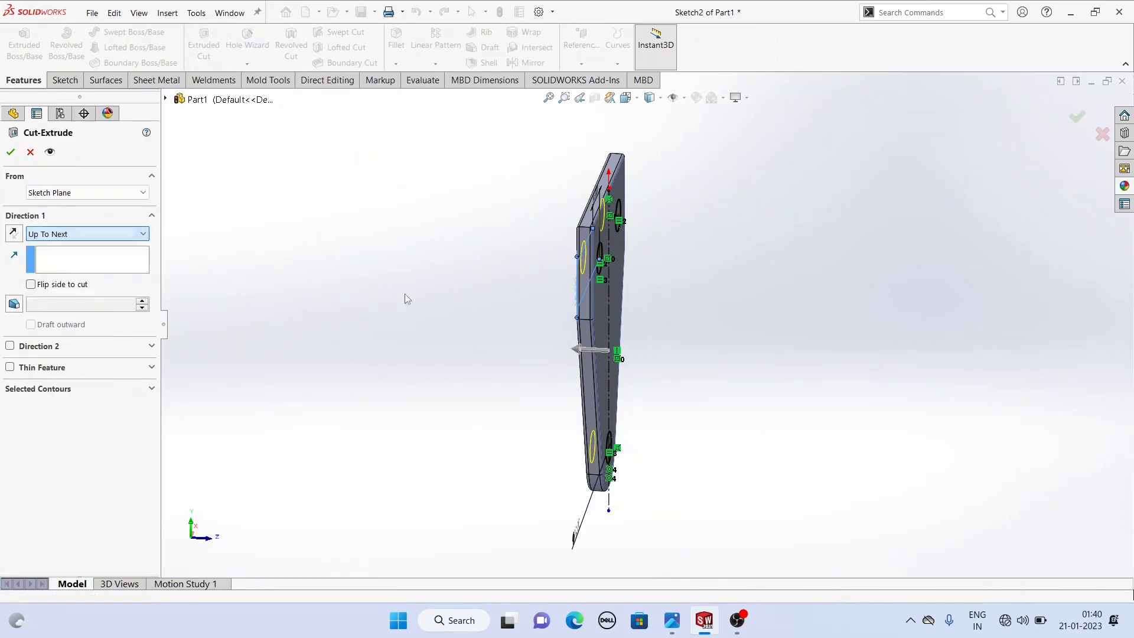
mouse_move(463, 296)
middle_down()
mouse_move(413, 296)
mouse_move(457, 296)
middle_up()
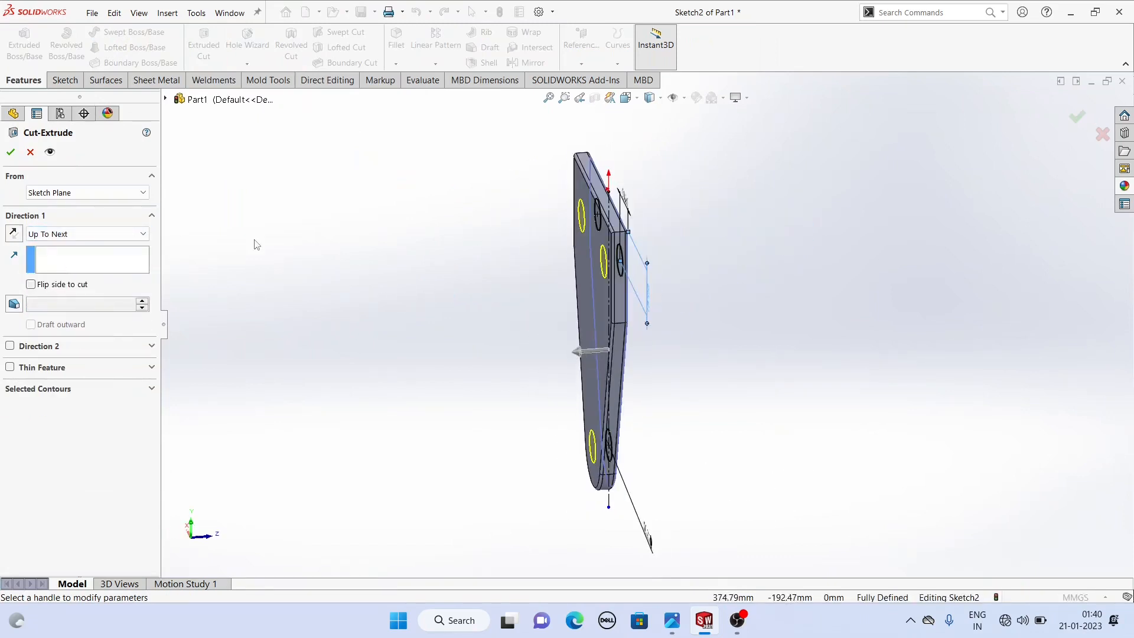
click(11, 152)
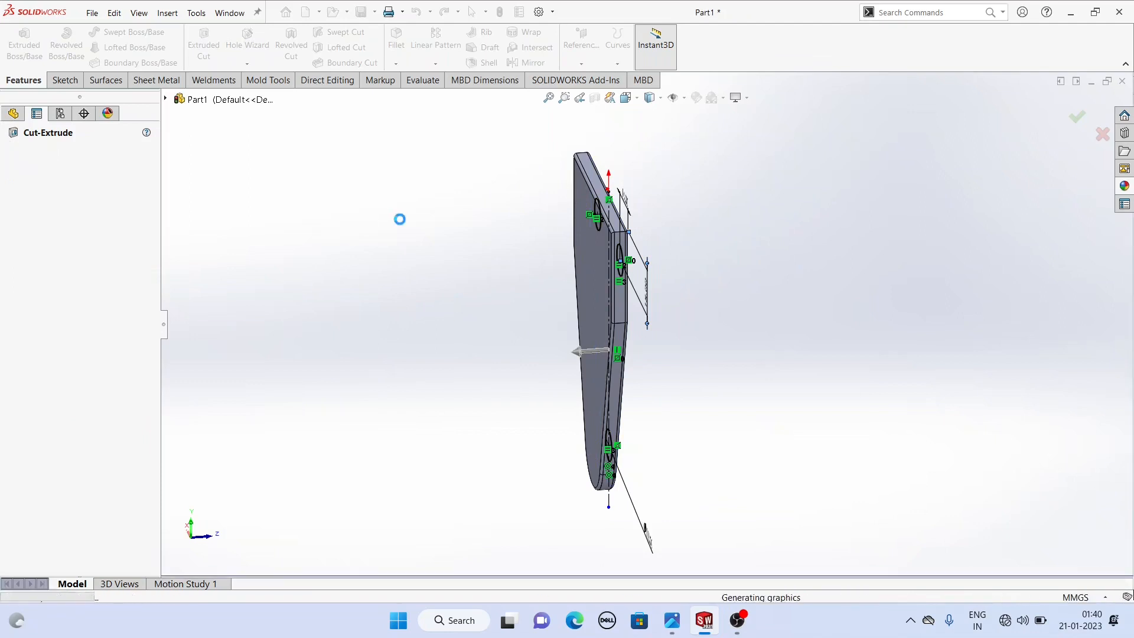
- Switch to the reference drawing image to check the next feature's dimensions, then return to SolidWorks
mouse_move(489, 241)
middle_down()
mouse_move(420, 220)
mouse_move(466, 134)
mouse_move(514, 230)
mouse_move(471, 245)
middle_up()
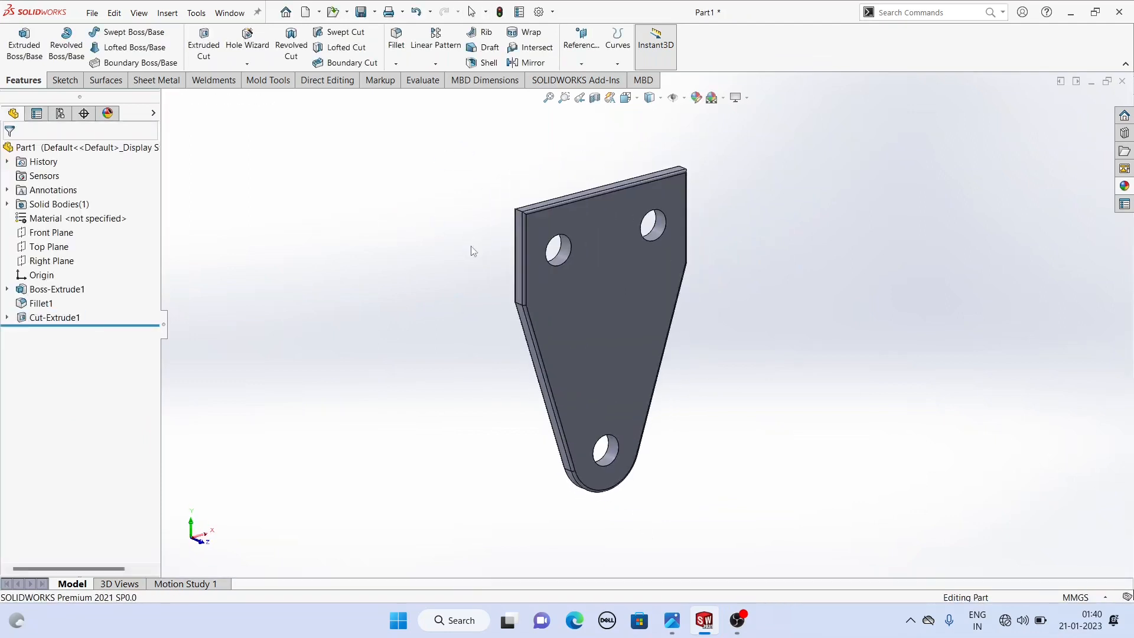
click(671, 620)
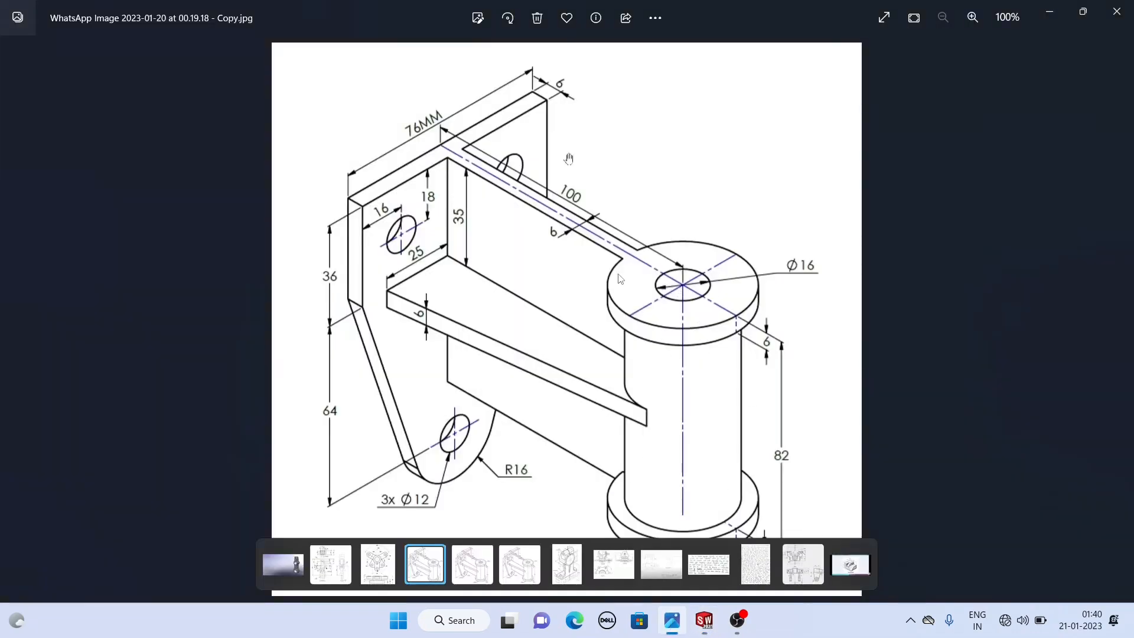
mouse_move(703, 622)
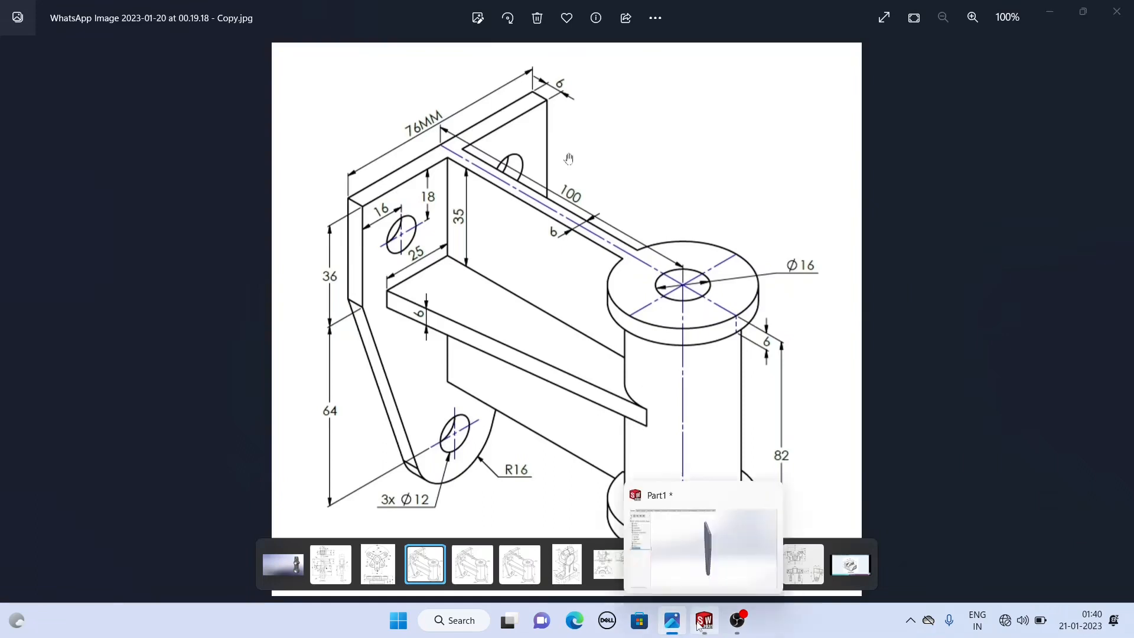
click(662, 577)
middle_drag(529, 363, 561, 349)
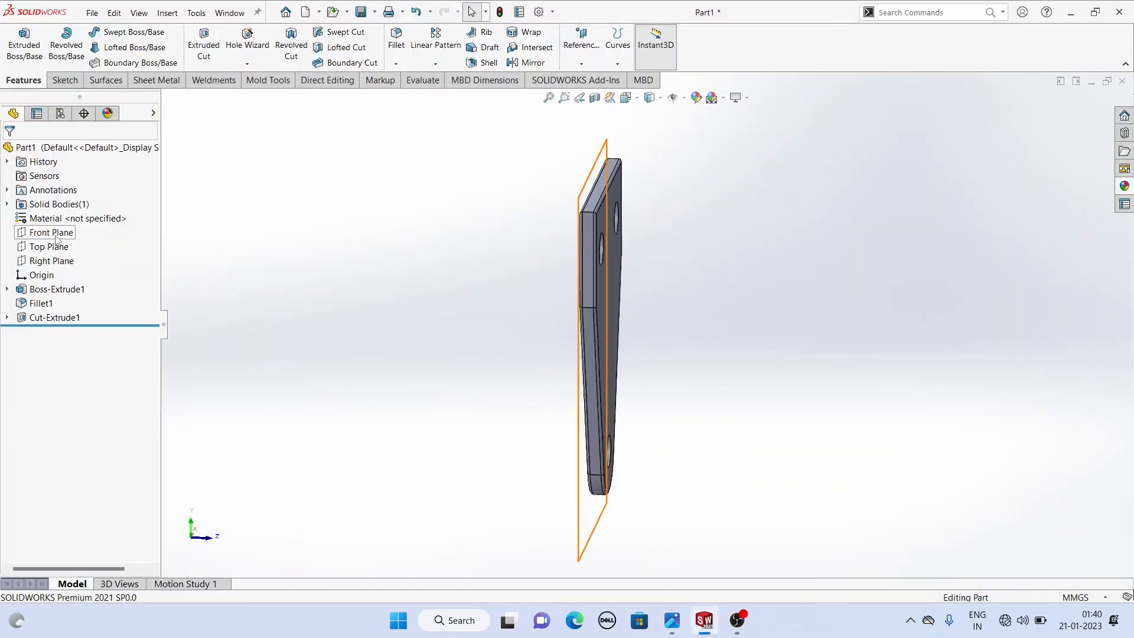
- Start a new sketch on the Right Plane
click(58, 261)
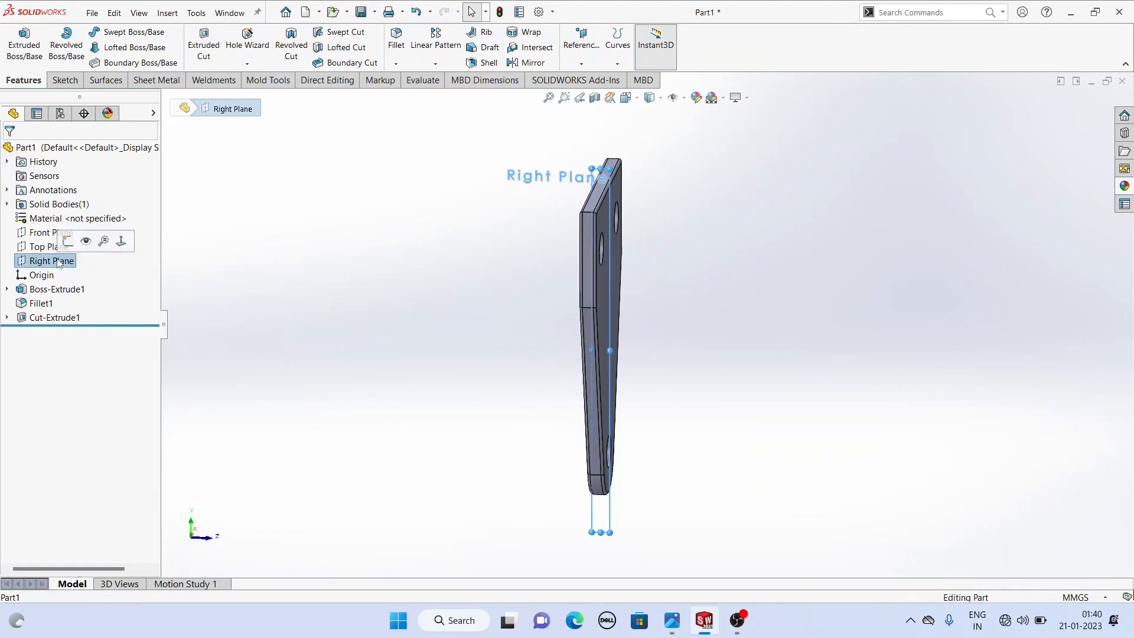
click(77, 248)
click(746, 303)
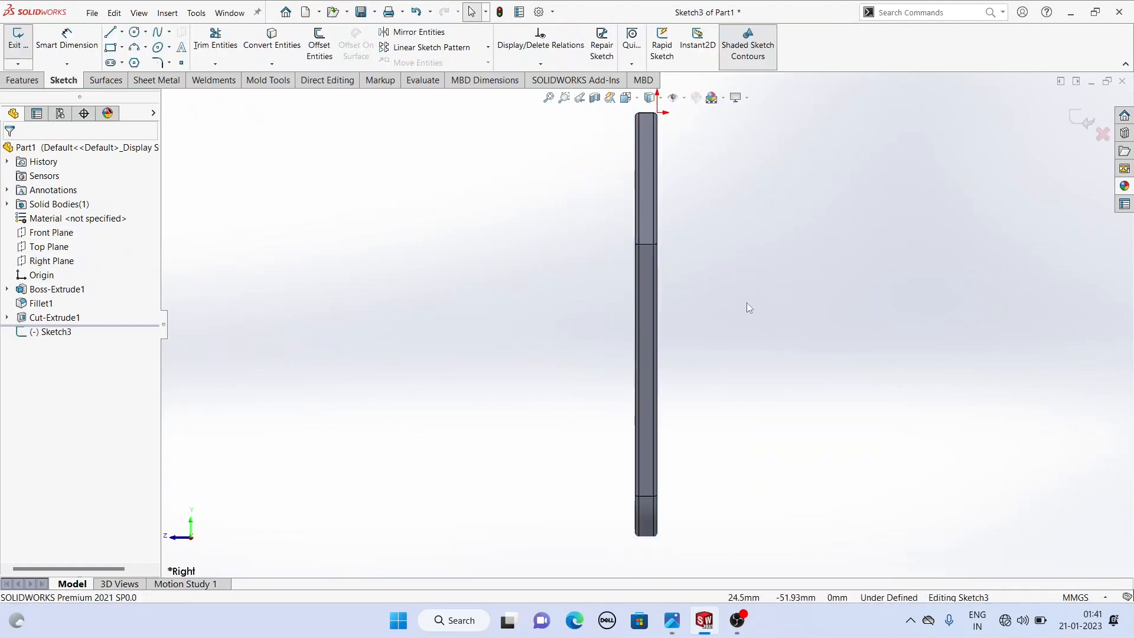
scroll(747, 302, up, 3)
scroll(1006, 294, down, 3)
scroll(841, 282, up, 1)
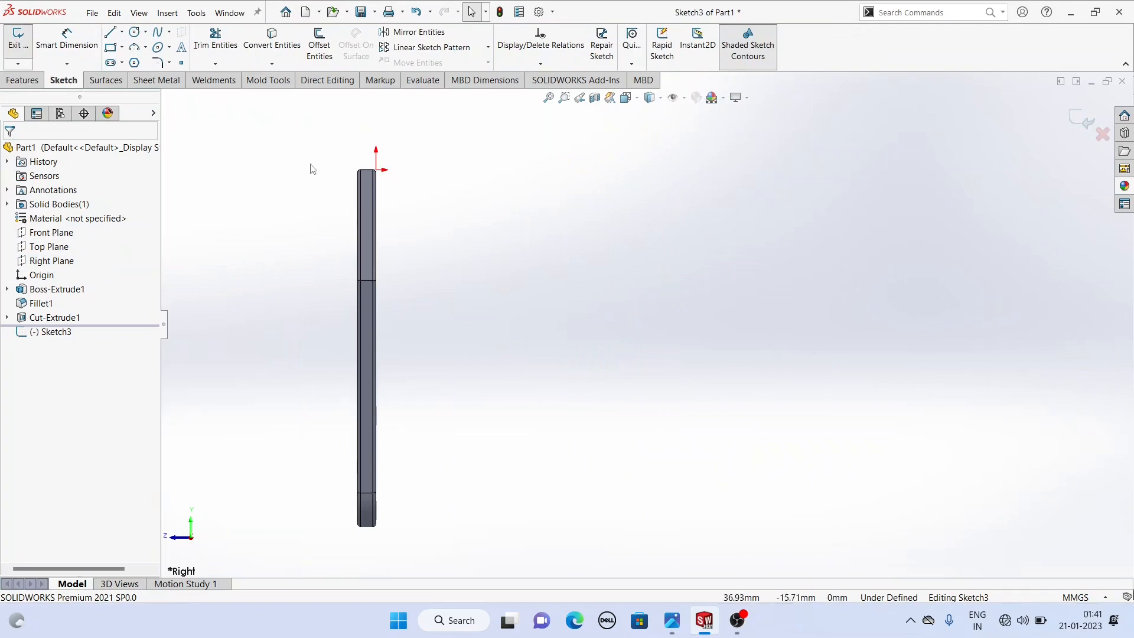
- Draw a vertical centerline about 129 mm long to the right of the plate and make it vertical
click(122, 32)
click(135, 63)
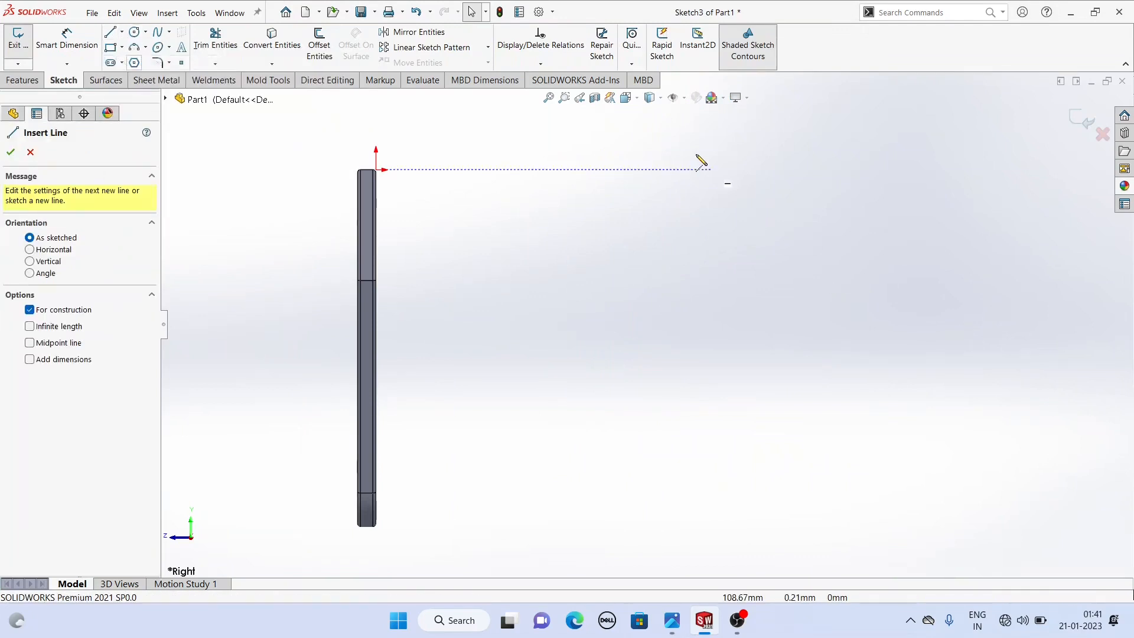
click(729, 135)
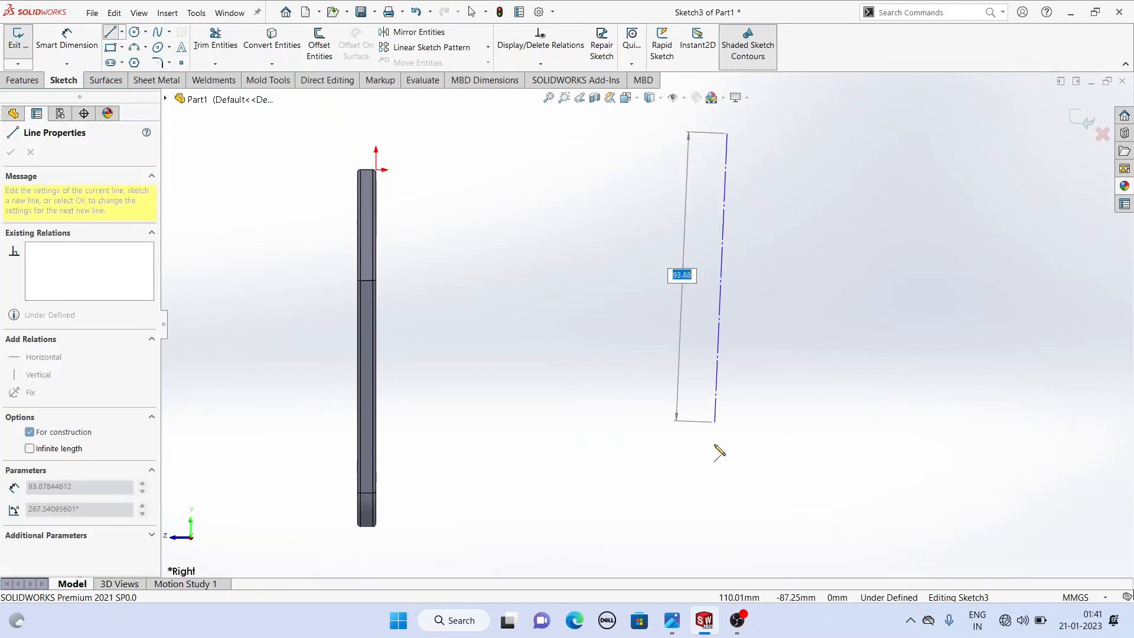
click(727, 531)
right_click(538, 349)
click(581, 353)
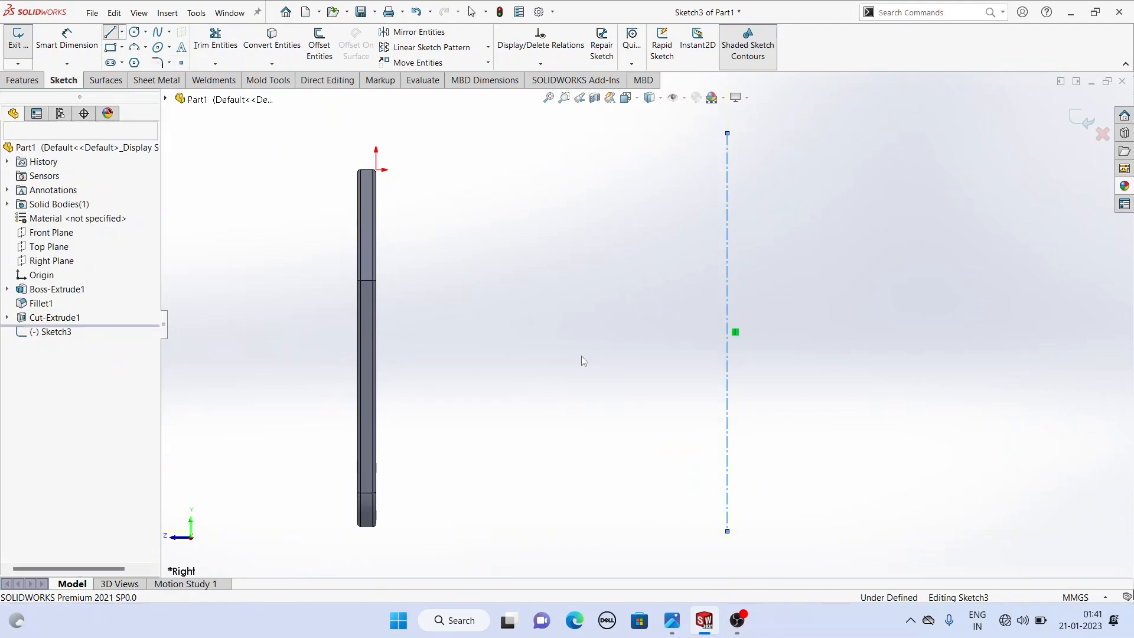
click(728, 265)
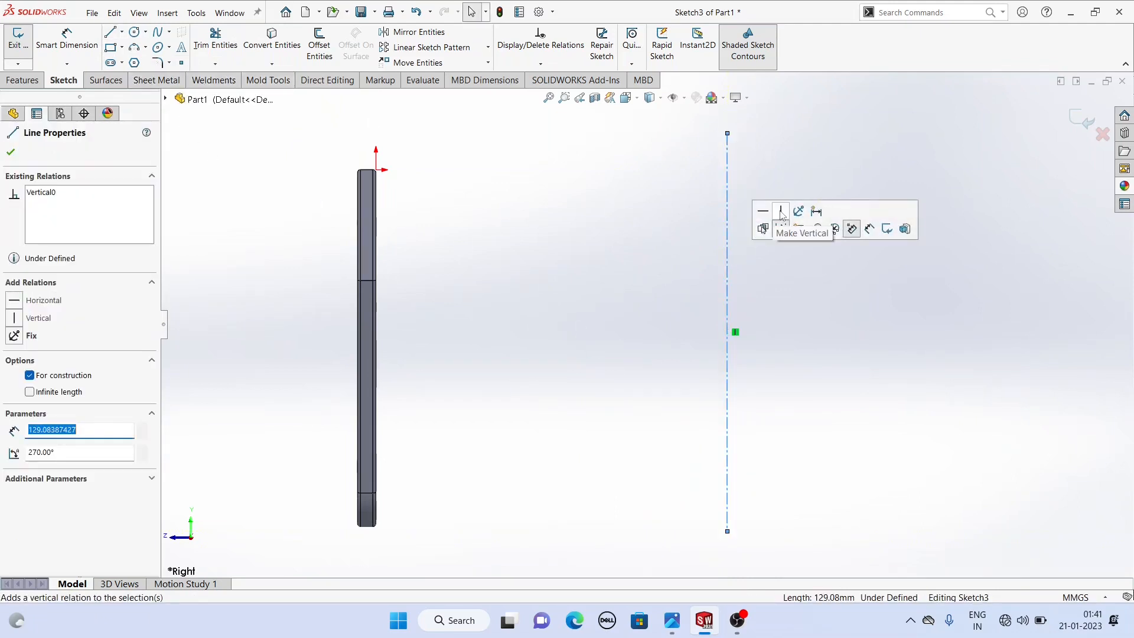
click(605, 219)
- Dimension the horizontal distance between the plate's edge and the vertical centerline as 105 mm
click(67, 41)
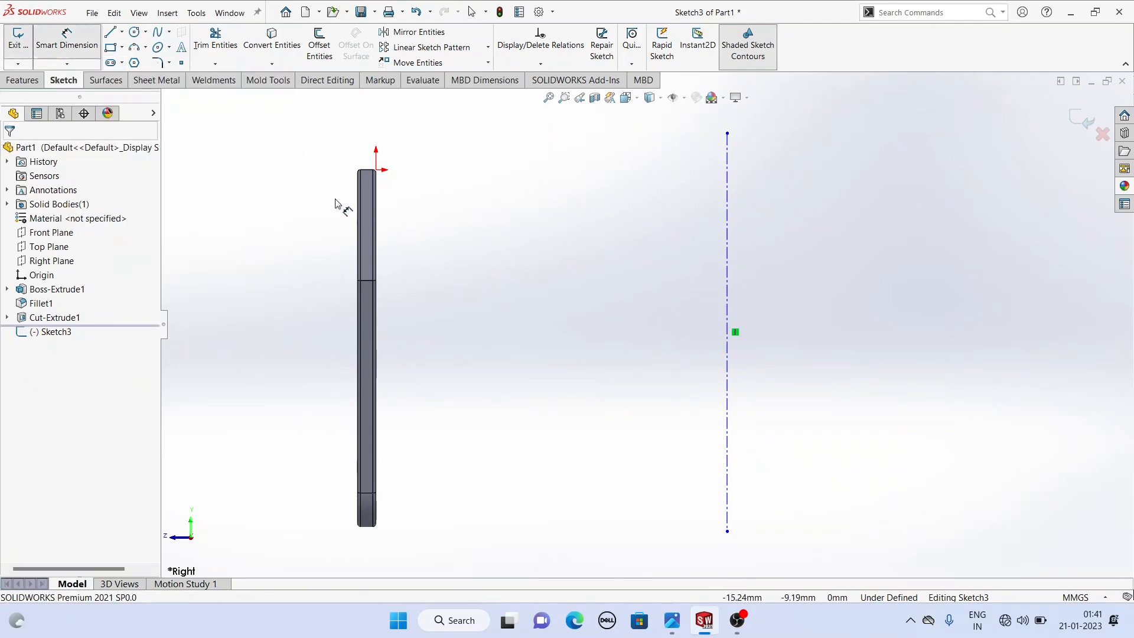
click(357, 214)
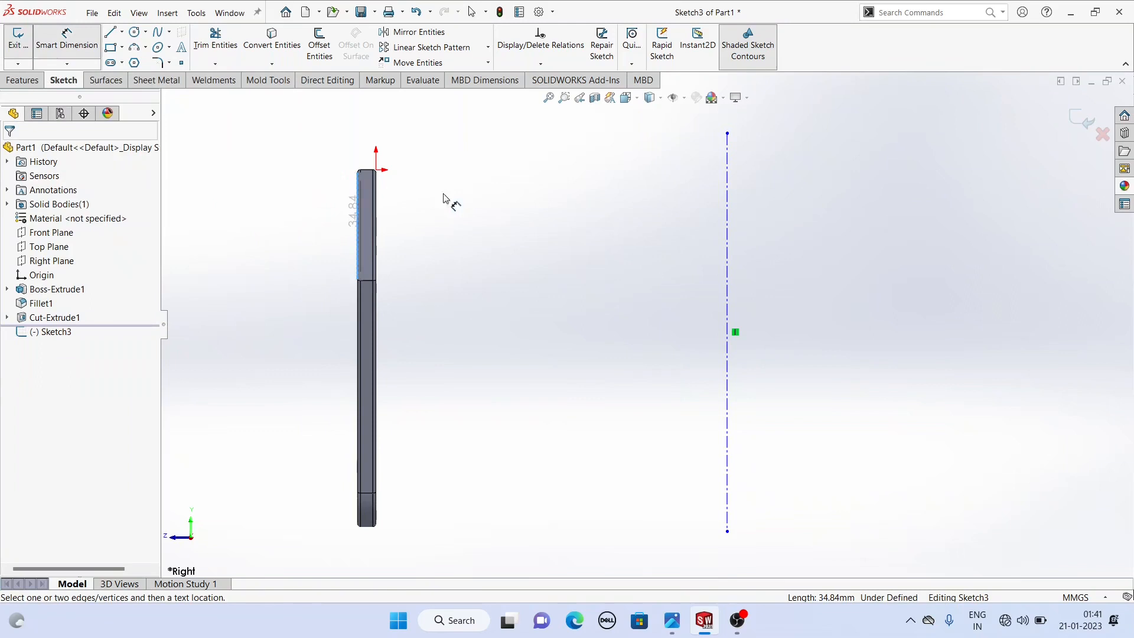
click(727, 214)
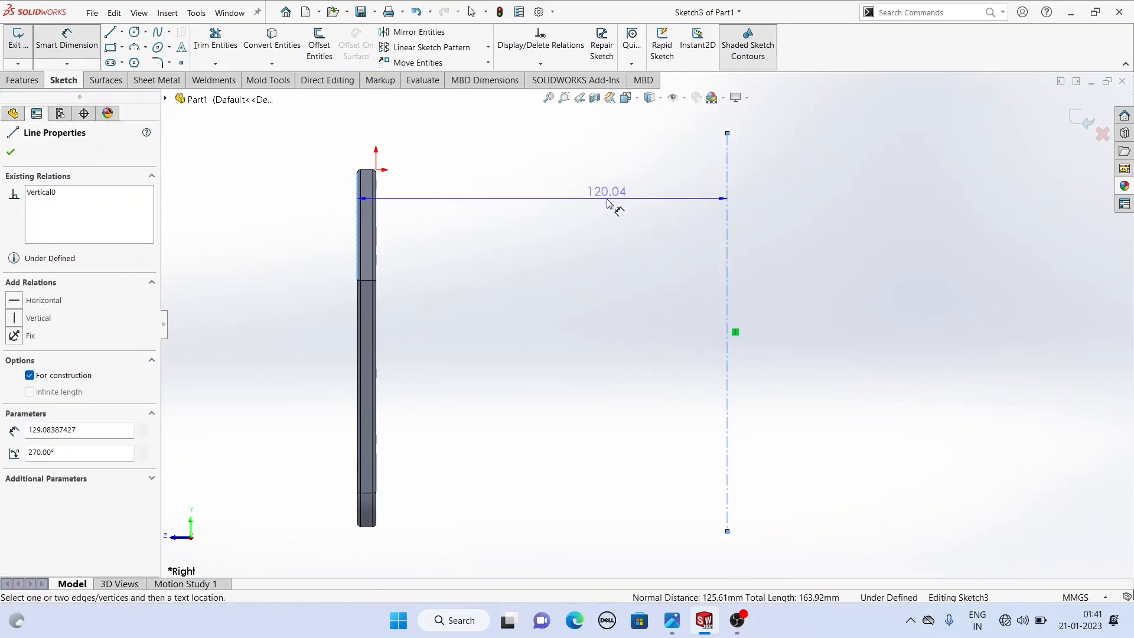
click(612, 204)
text(105)
key(Return)
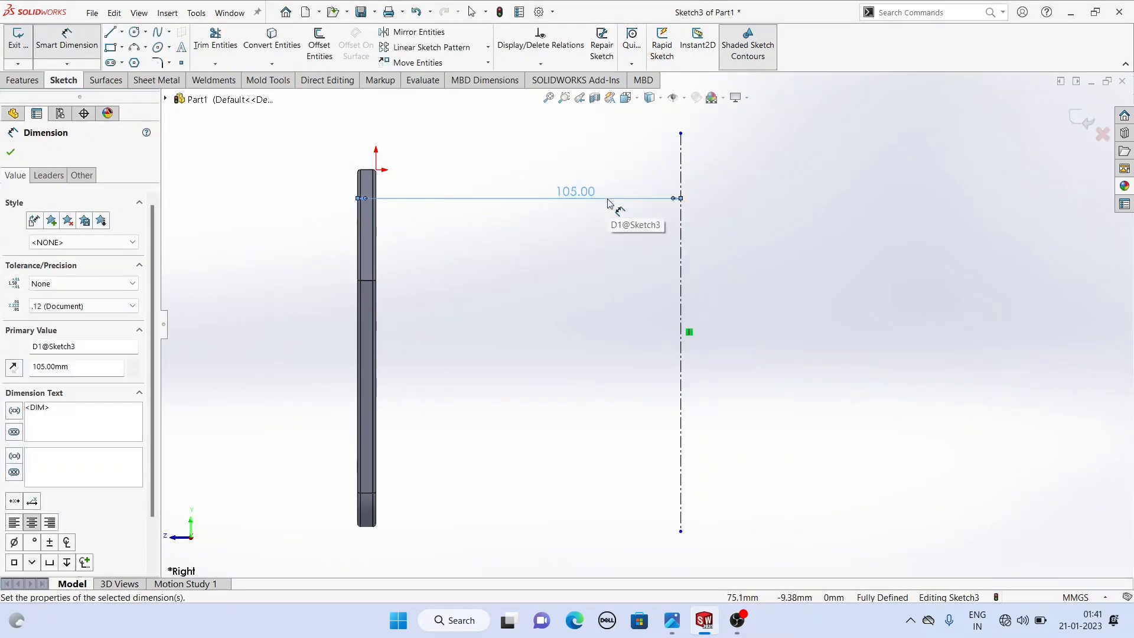
- Change the plate-to-centerline distance to 100 mm
right_click(563, 134)
click(639, 172)
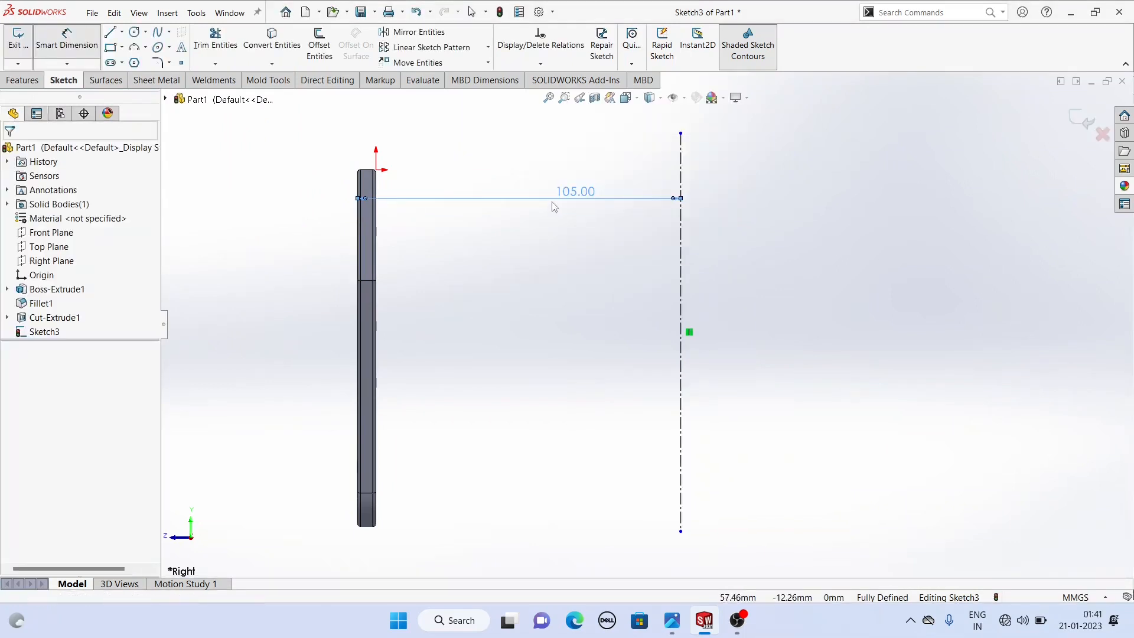
double_click(573, 192)
text(100)
key(Return)
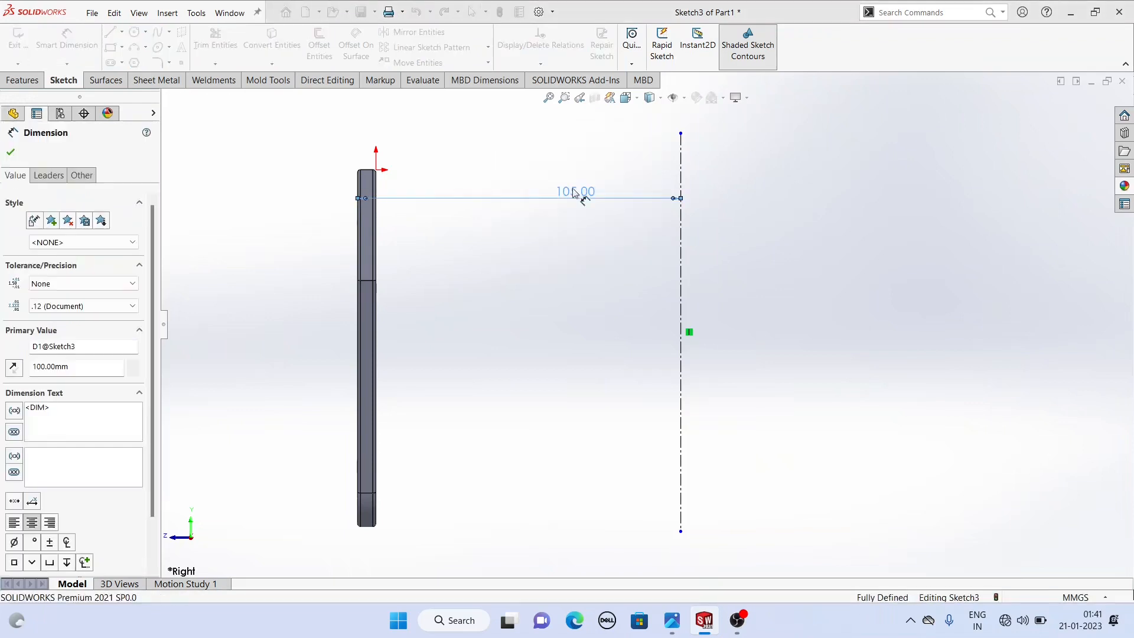
right_click(535, 132)
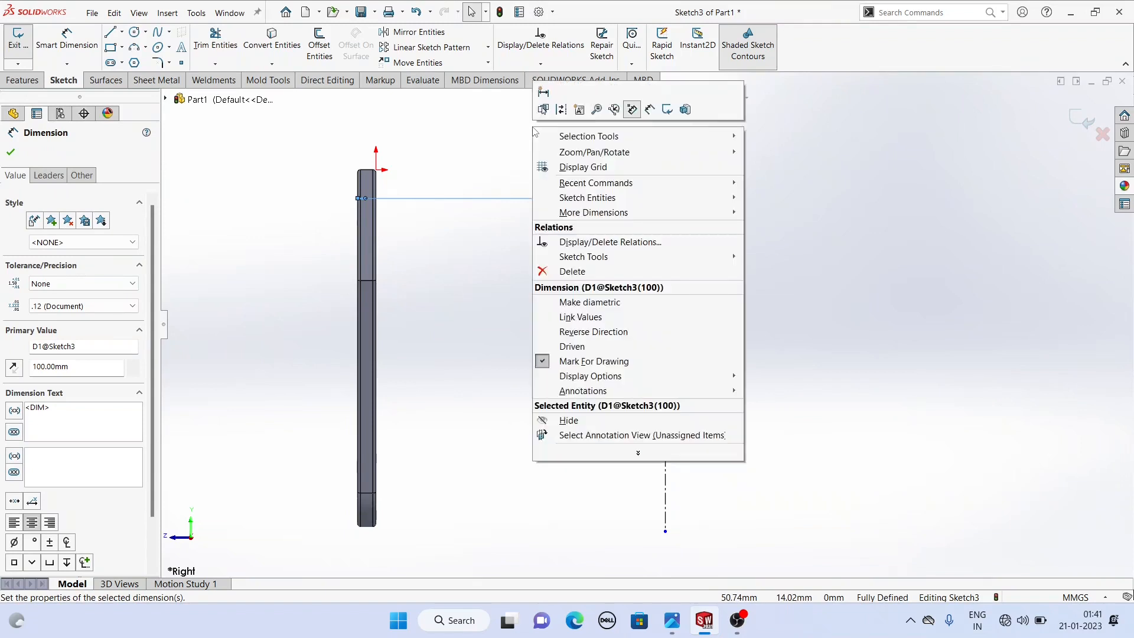
click(489, 148)
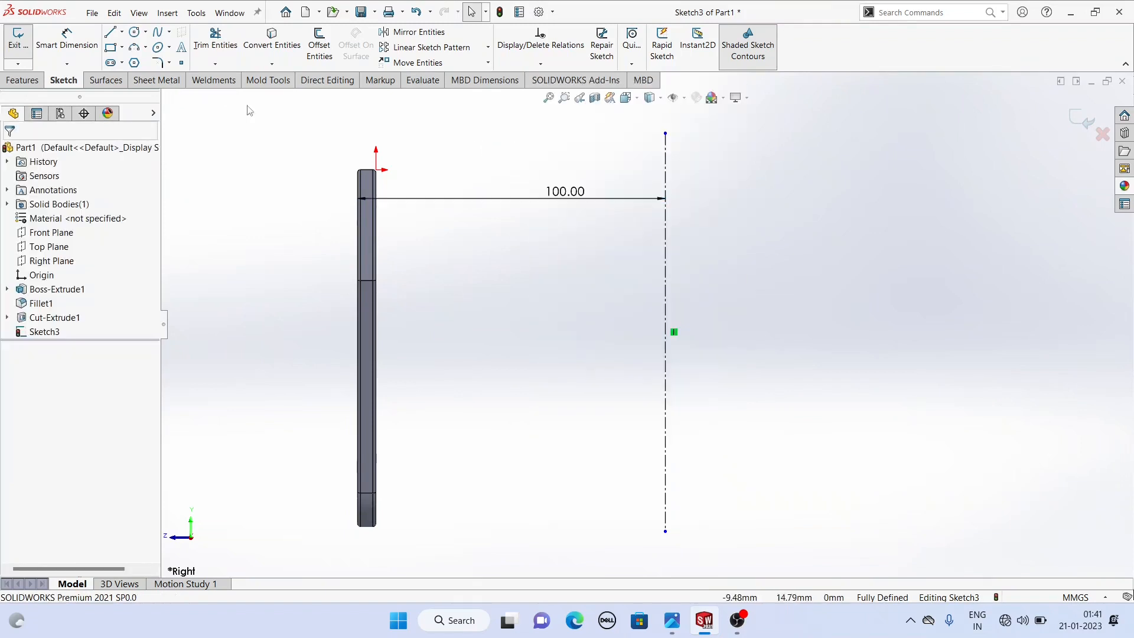
- Sketch a closed C-shaped line outline against the centerline, about 73 mm tall, with short flanges at top and bottom
click(111, 34)
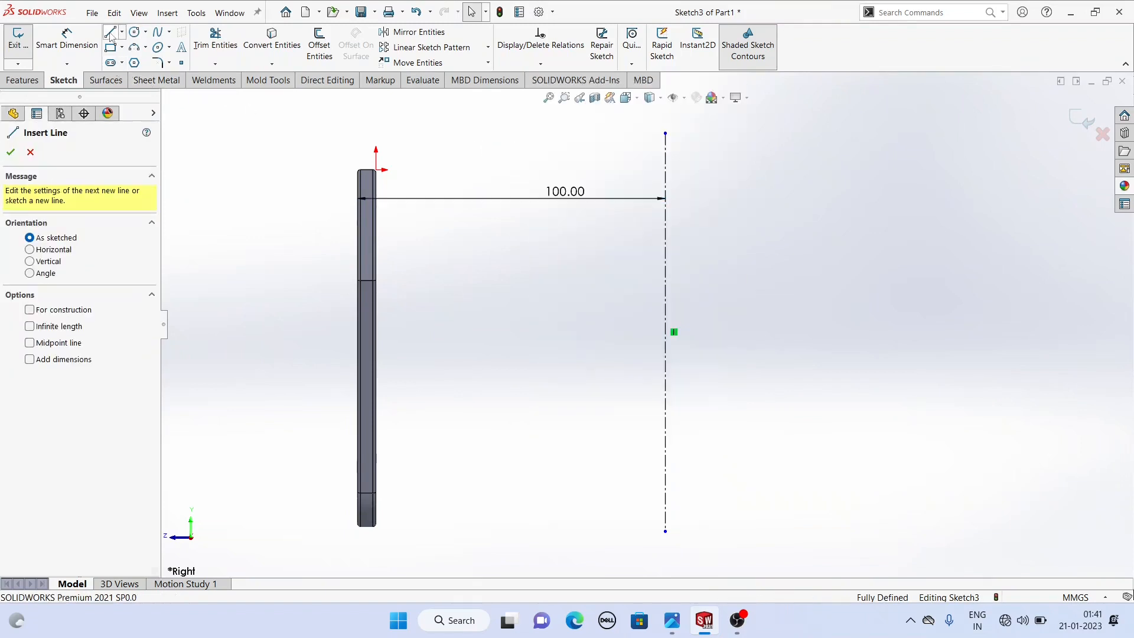
click(666, 188)
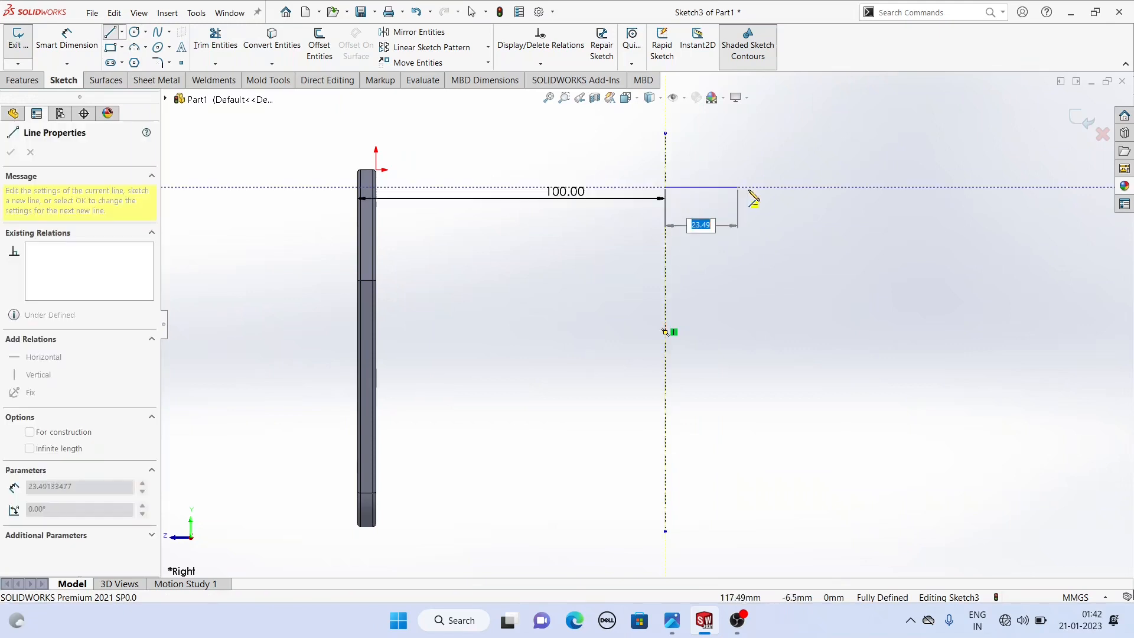
click(749, 187)
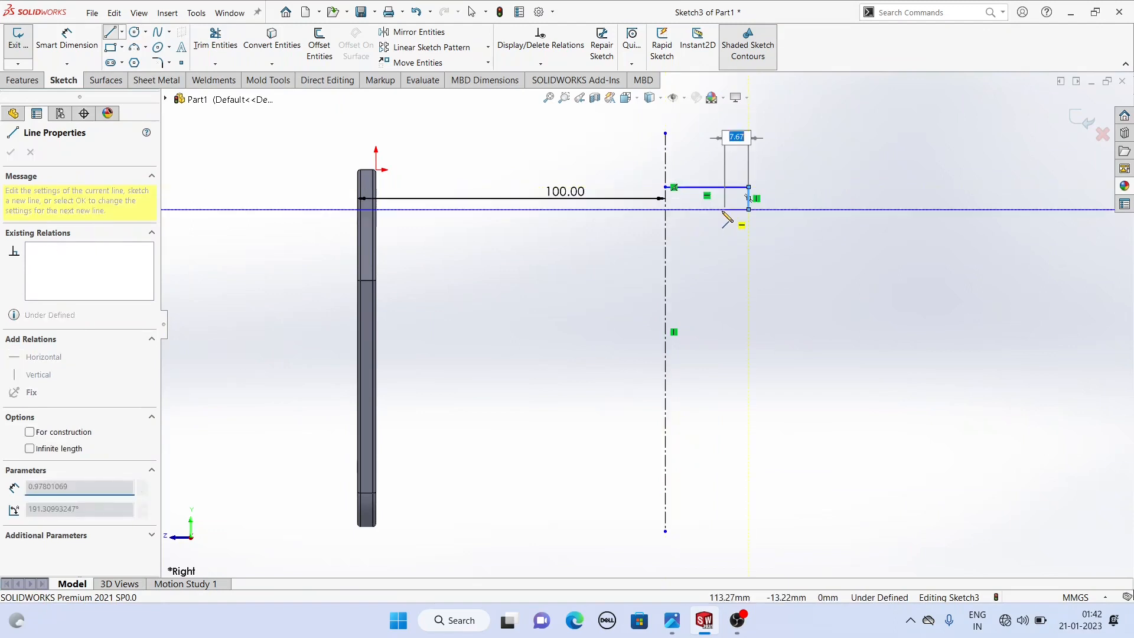
click(749, 210)
click(718, 210)
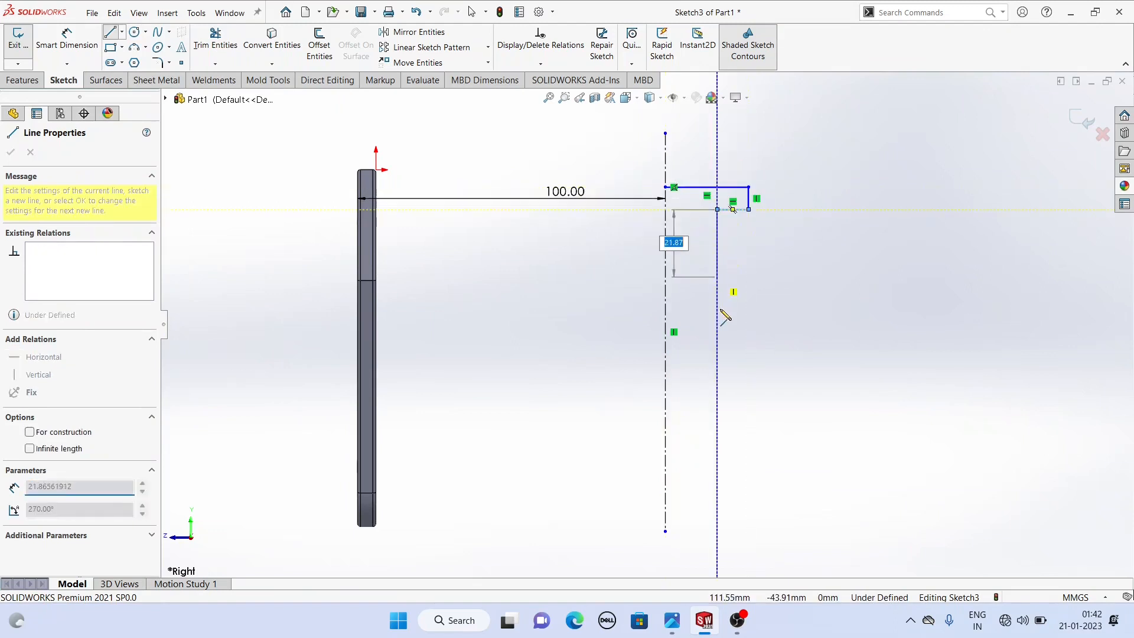
click(719, 384)
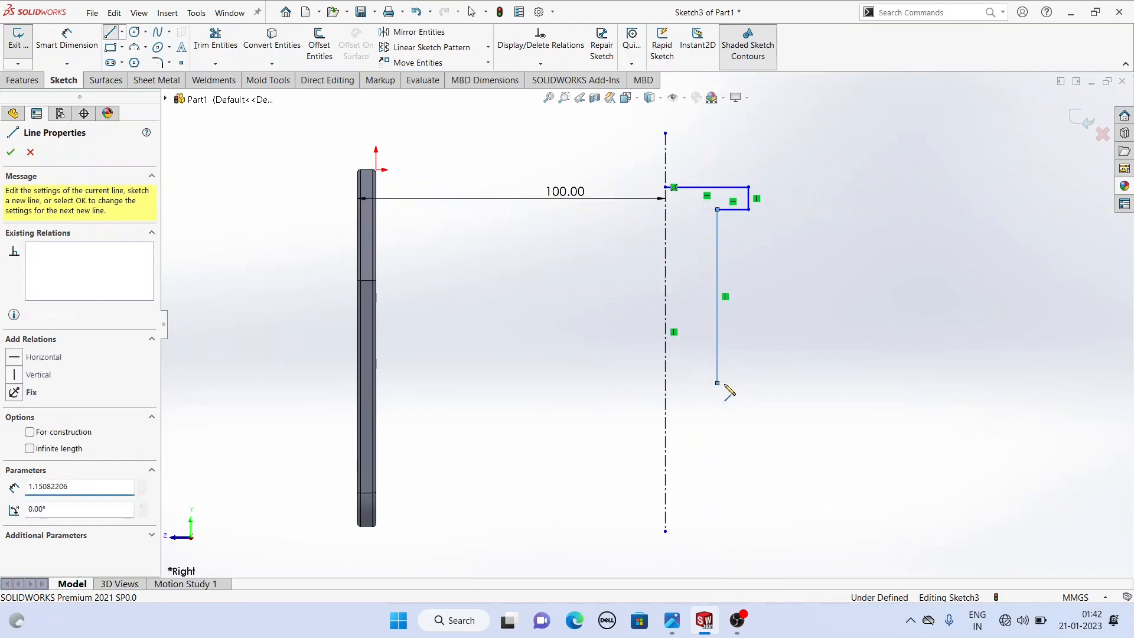
click(749, 384)
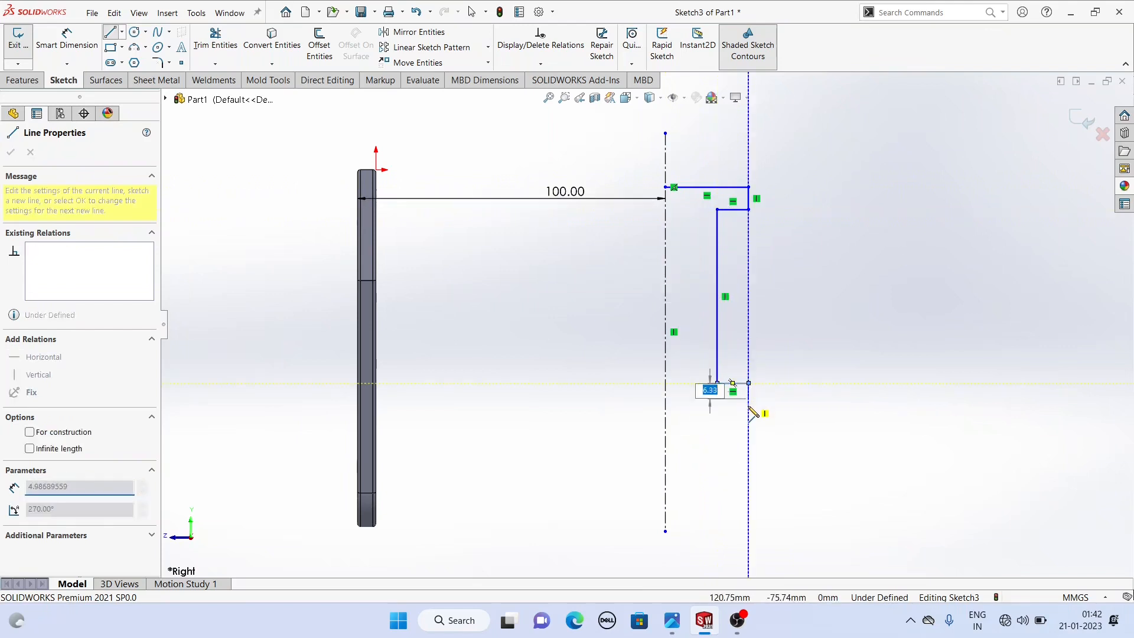
click(749, 412)
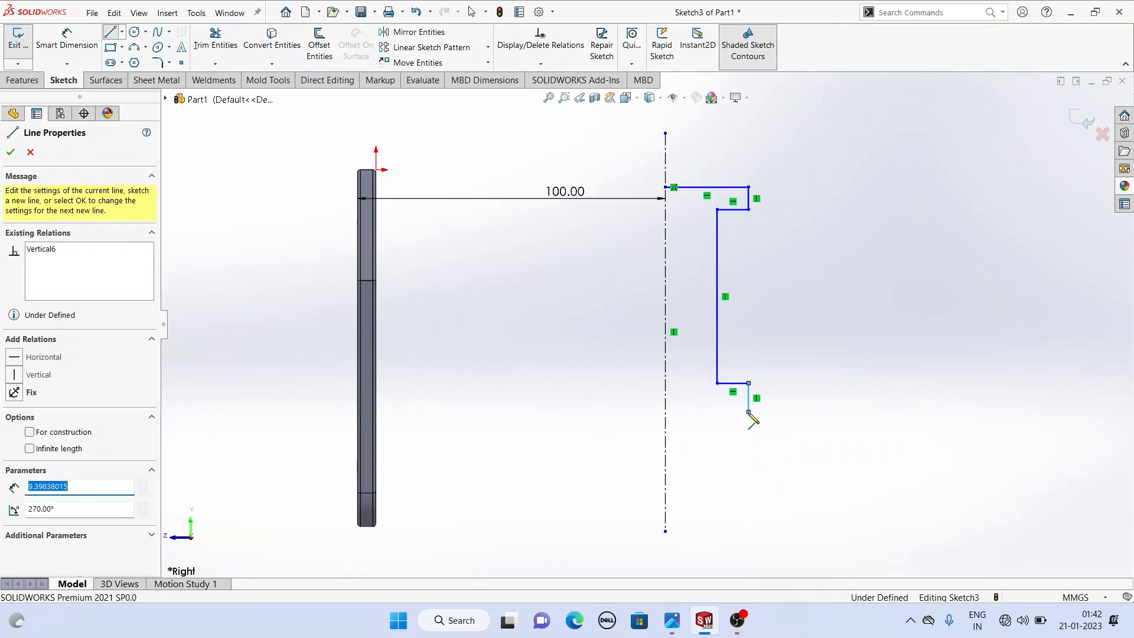
click(666, 412)
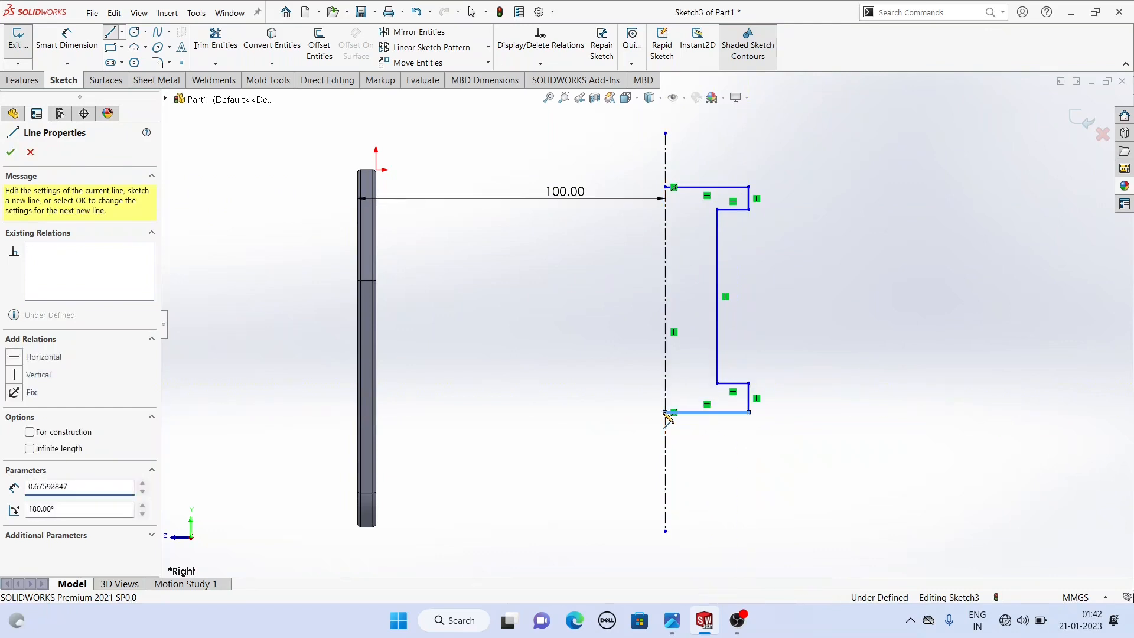
click(665, 187)
key(Escape)
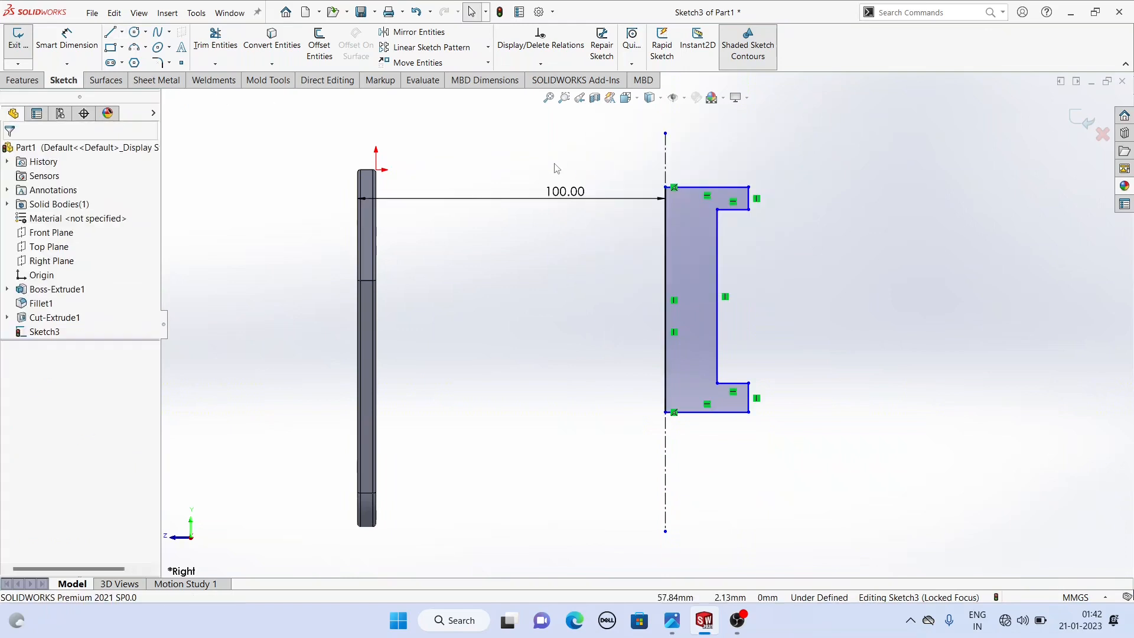
- Consult the reference drawing image for the boss dimensions, then return to SolidWorks
click(670, 628)
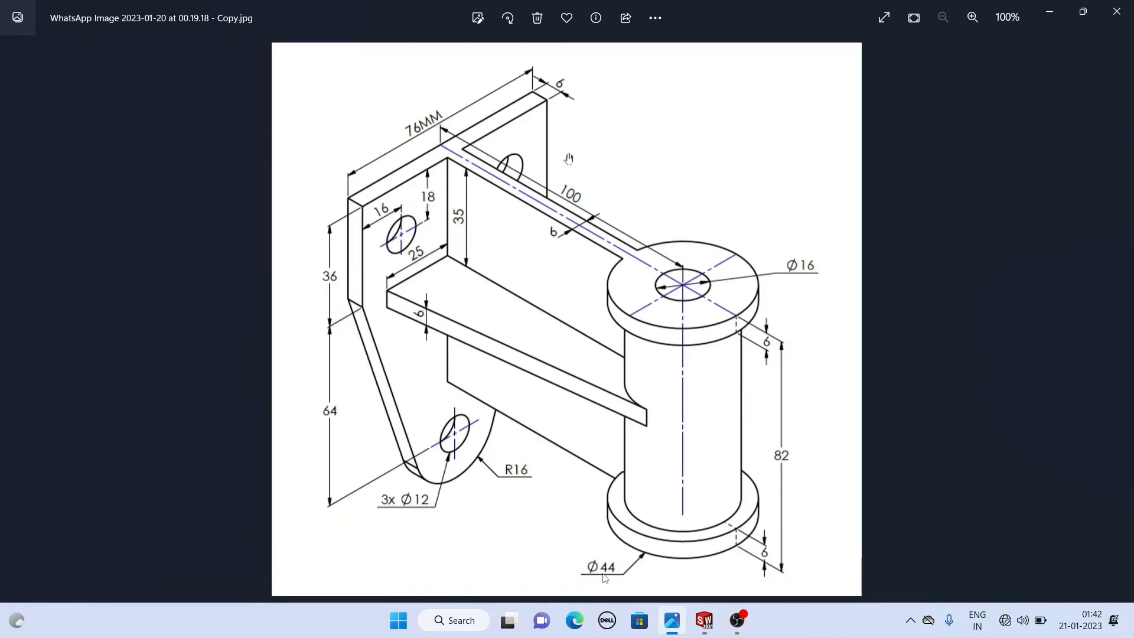
click(711, 629)
- Dimension the flanges' outer edge across the centerline as a 44 mm diameter
click(67, 38)
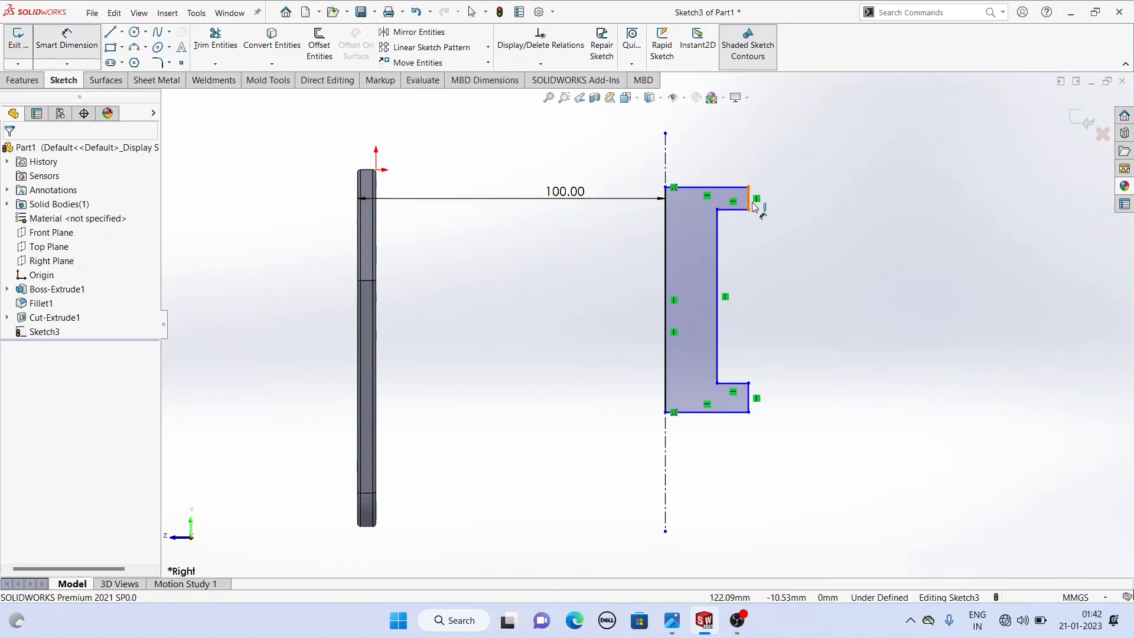
click(666, 174)
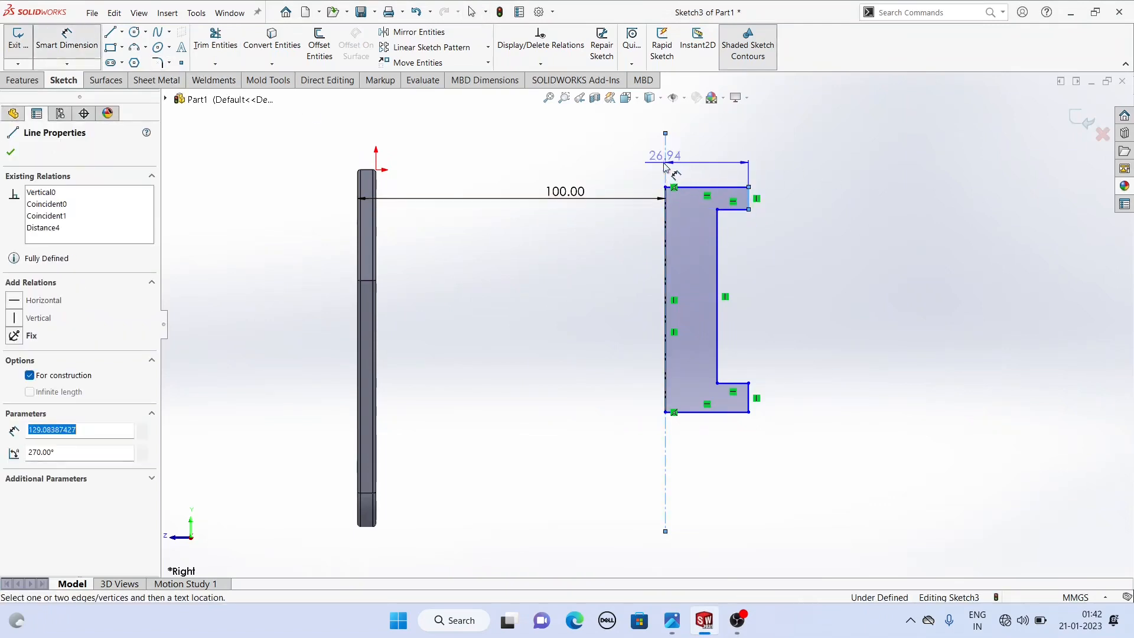
click(645, 165)
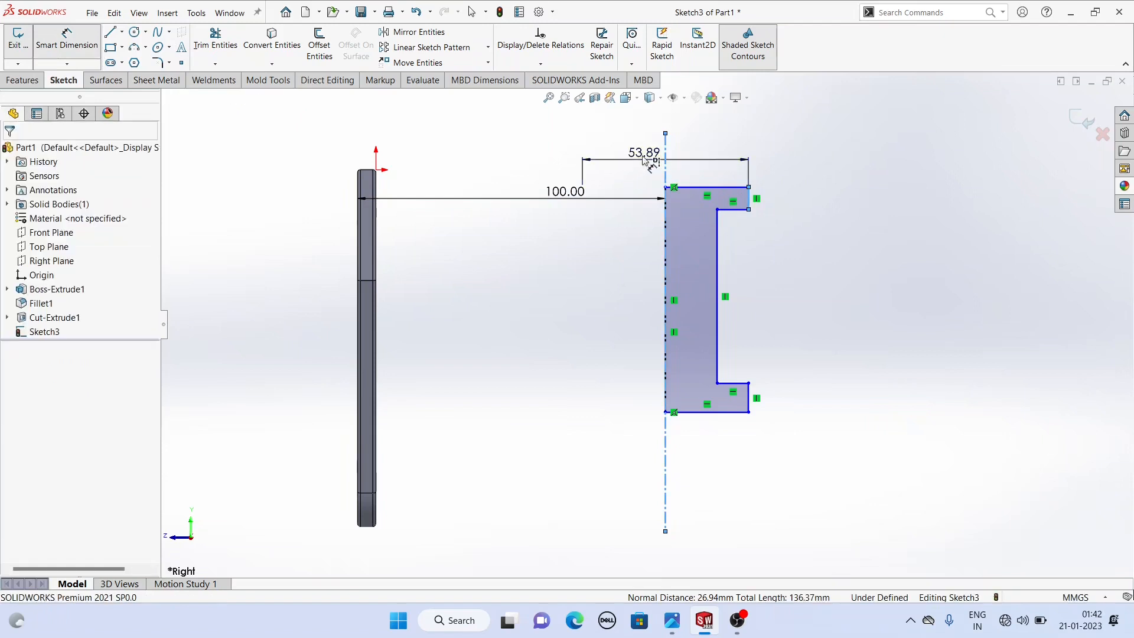
key(Return)
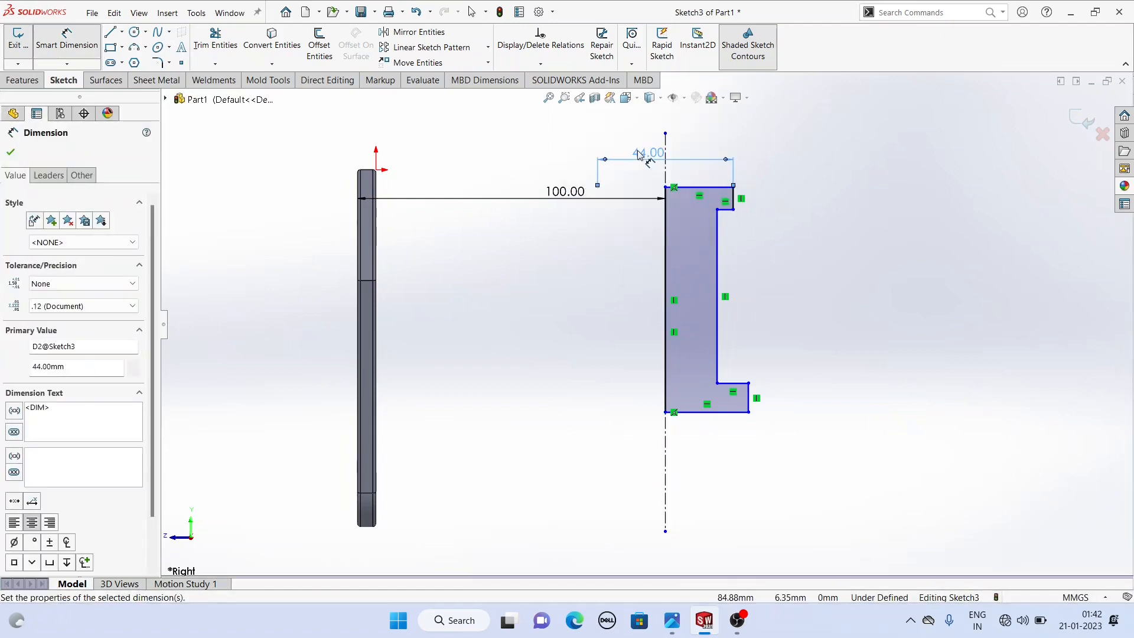
- Dimension the inner vertical edge across the centerline as a 34 mm diameter
click(718, 369)
click(665, 378)
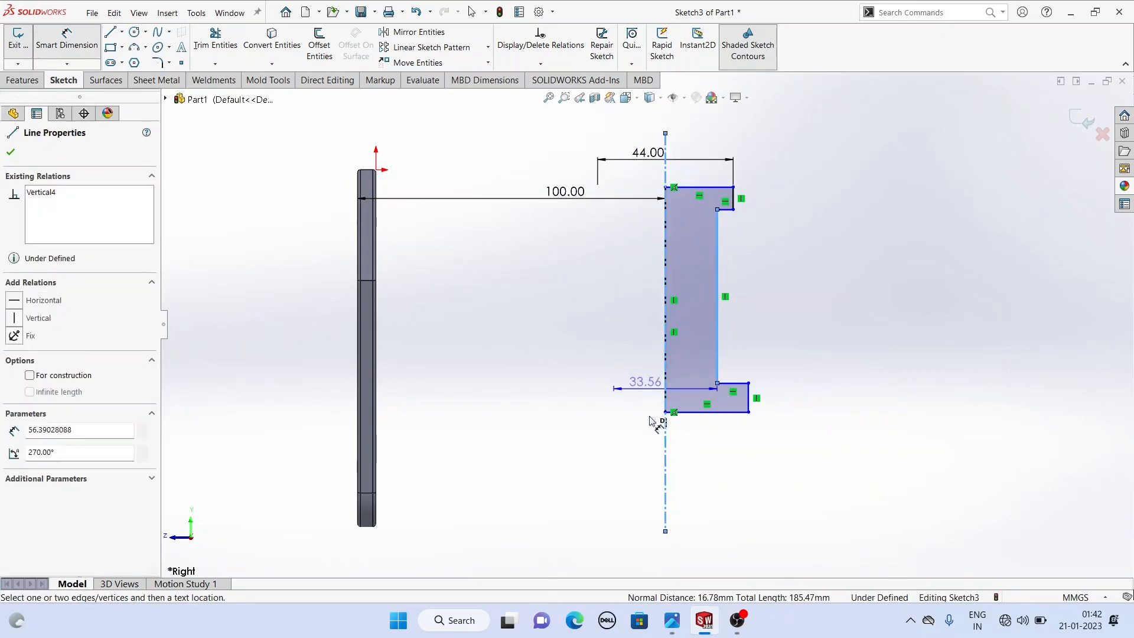
click(650, 463)
text(40)
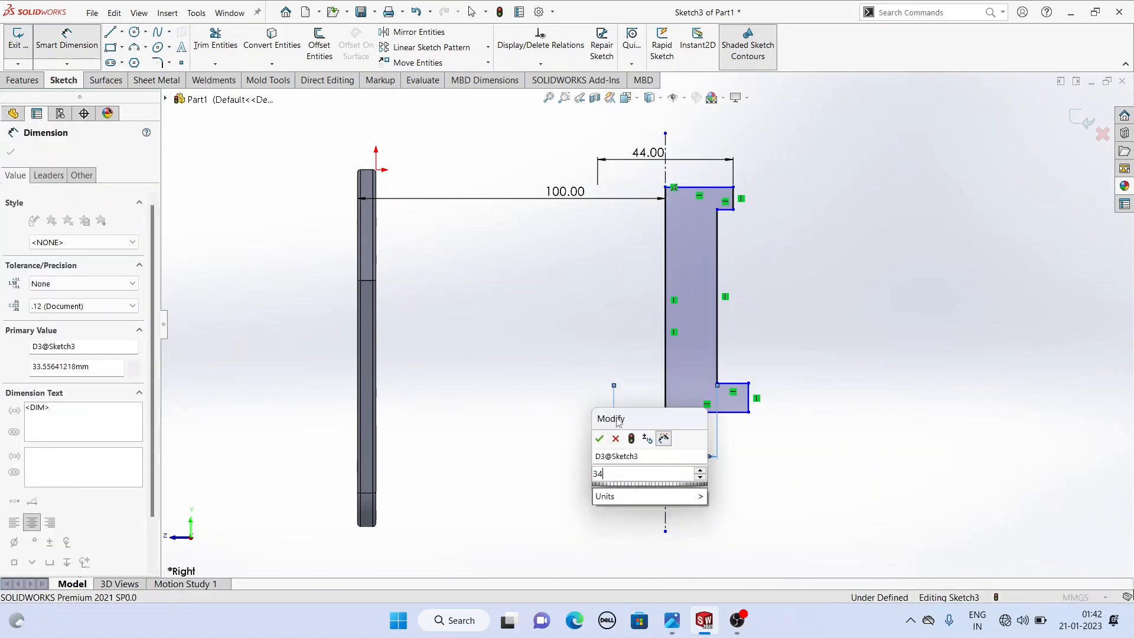
key(Return)
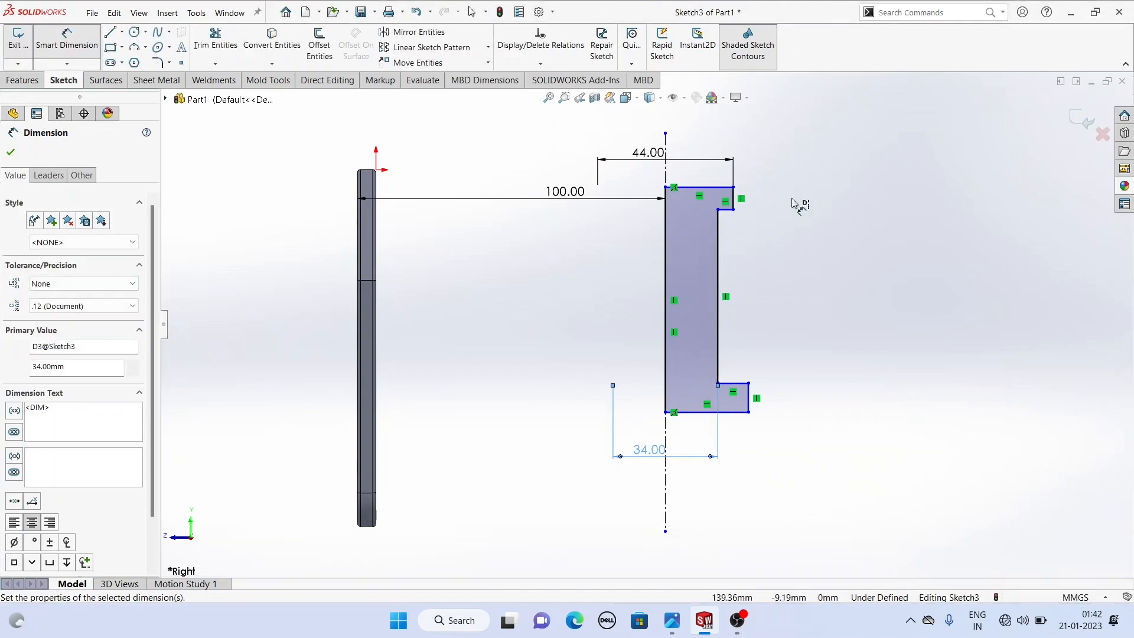
click(736, 204)
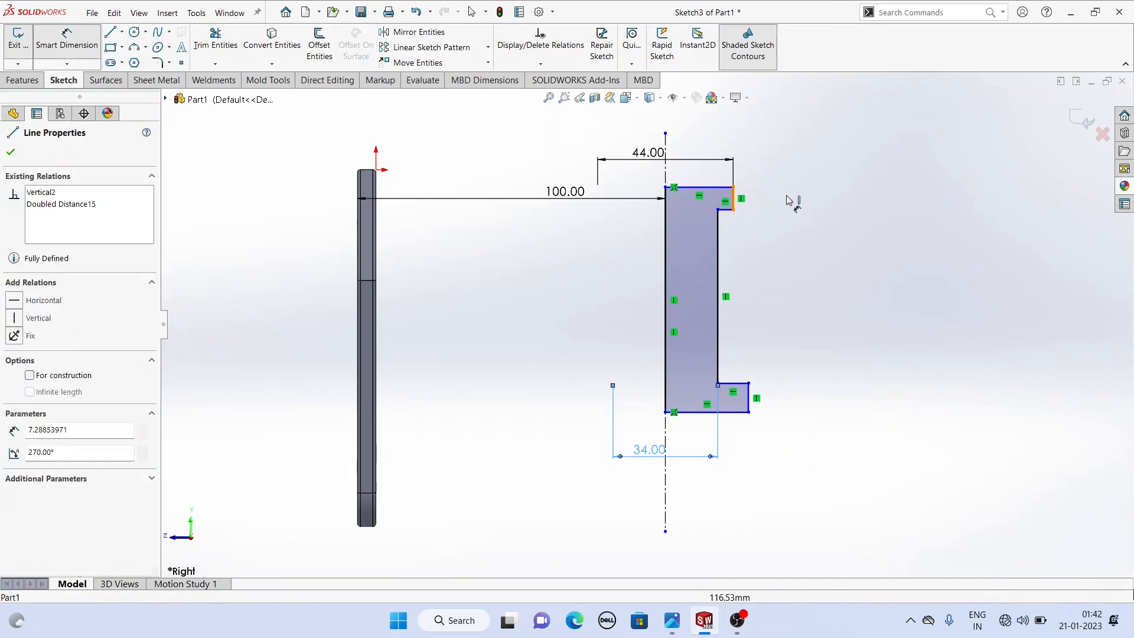
click(785, 195)
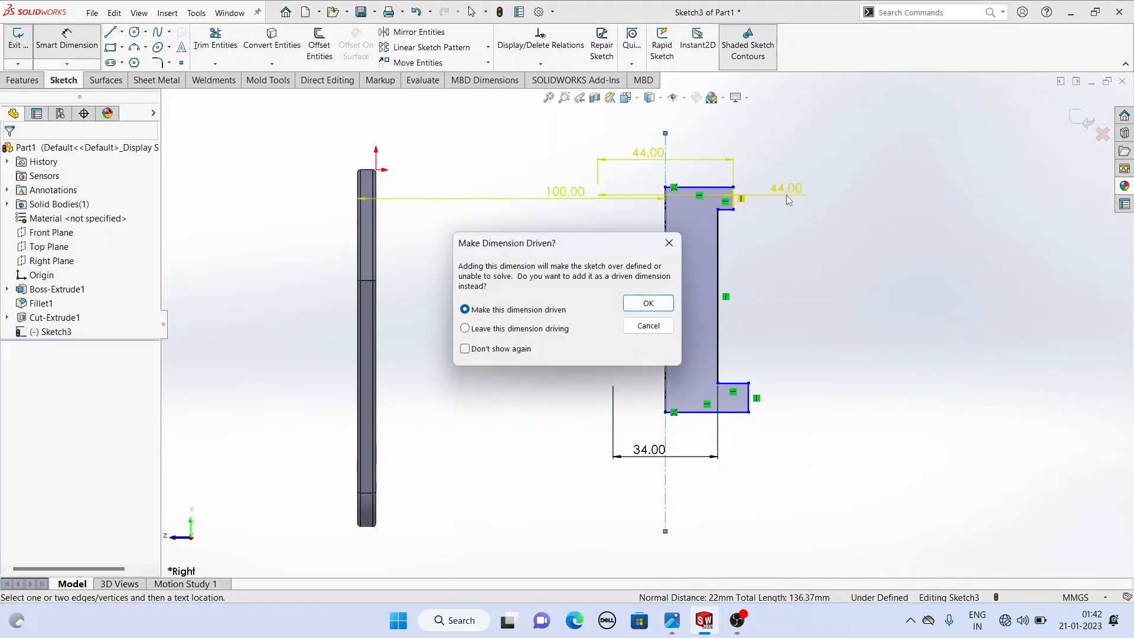
click(648, 326)
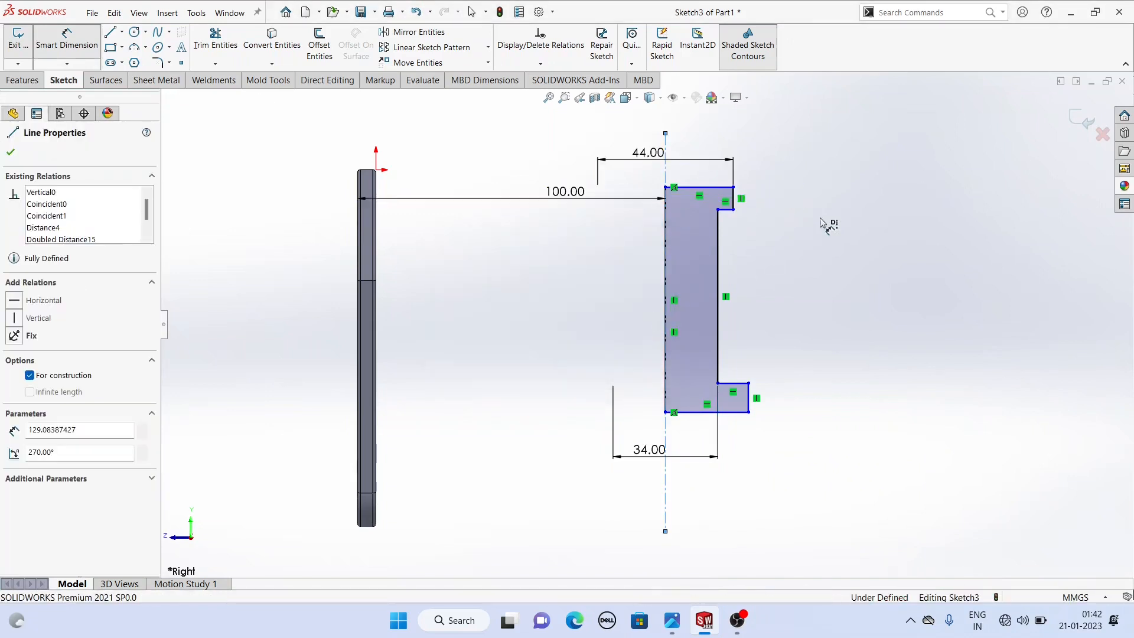
- Dimension the top flange's thickness as 6 mm
click(736, 203)
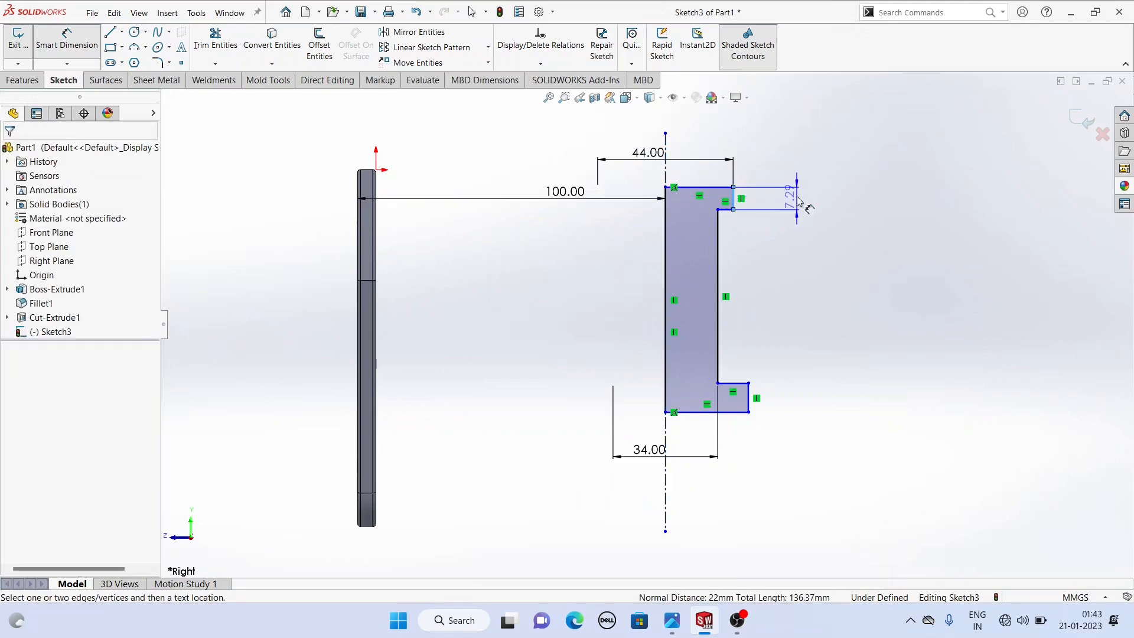
click(798, 198)
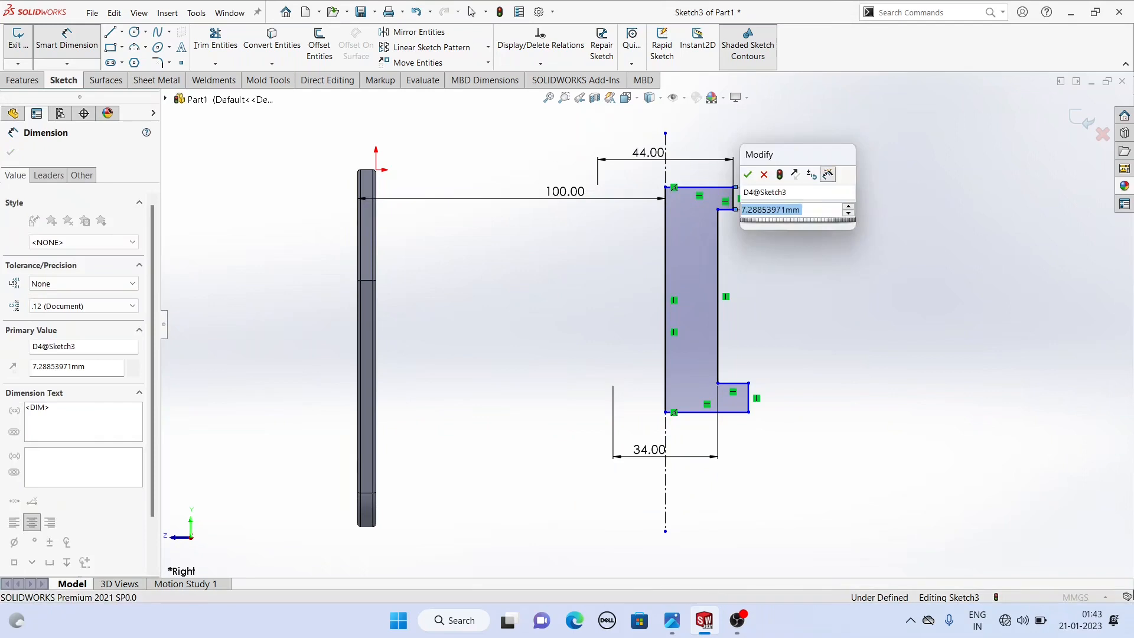
key(Return)
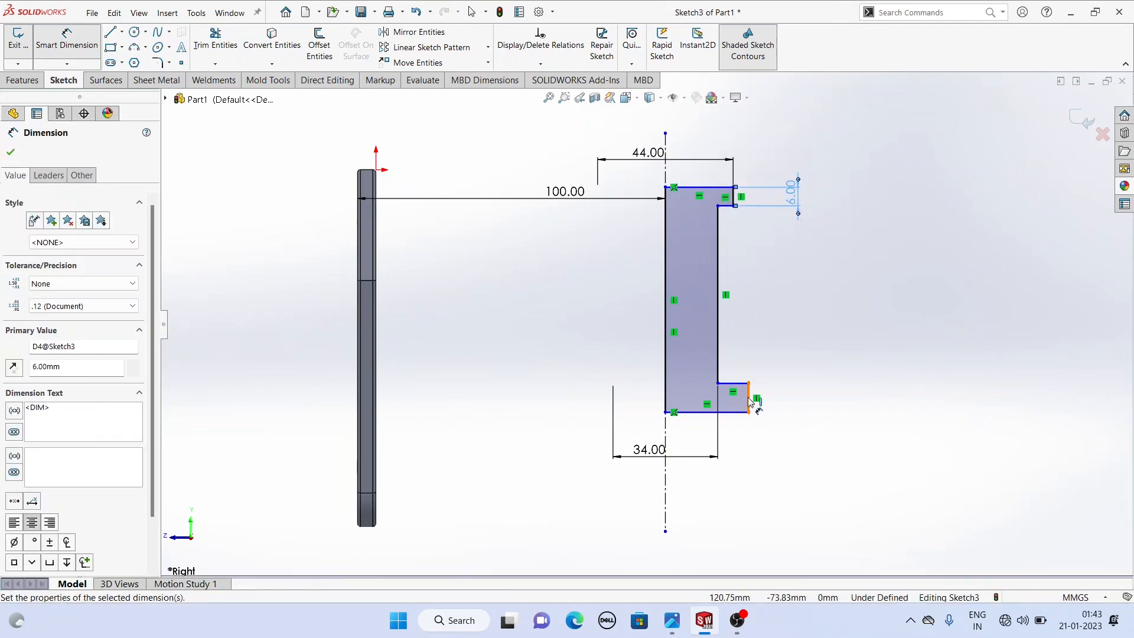
- Dimension the bottom flange's thickness as 6 mm
click(789, 400)
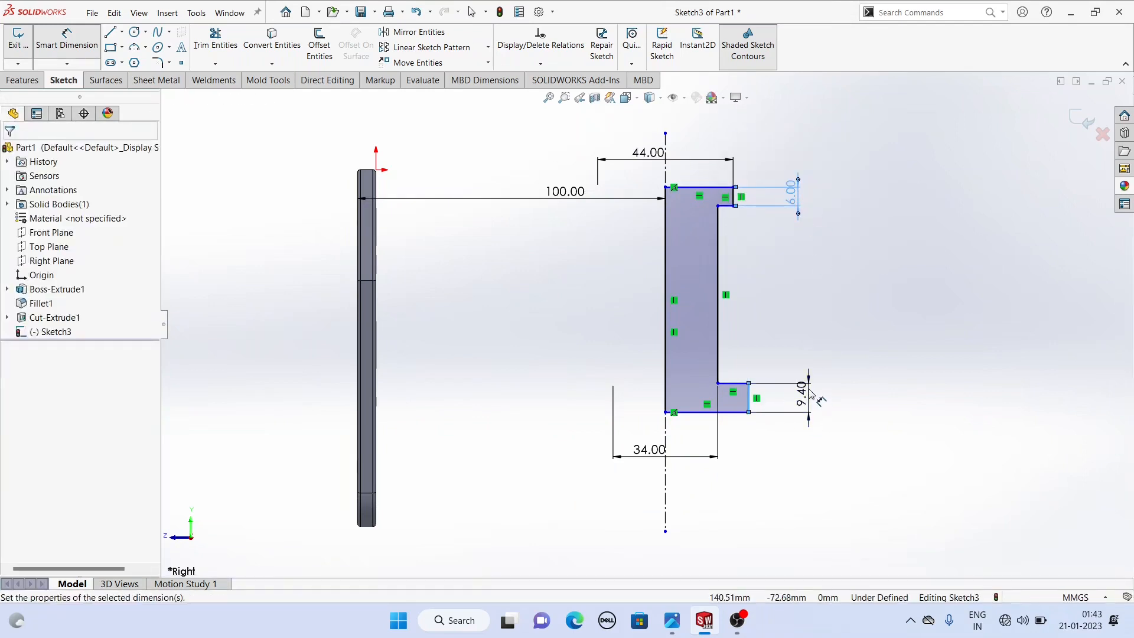
click(805, 397)
text(6)
key(Return)
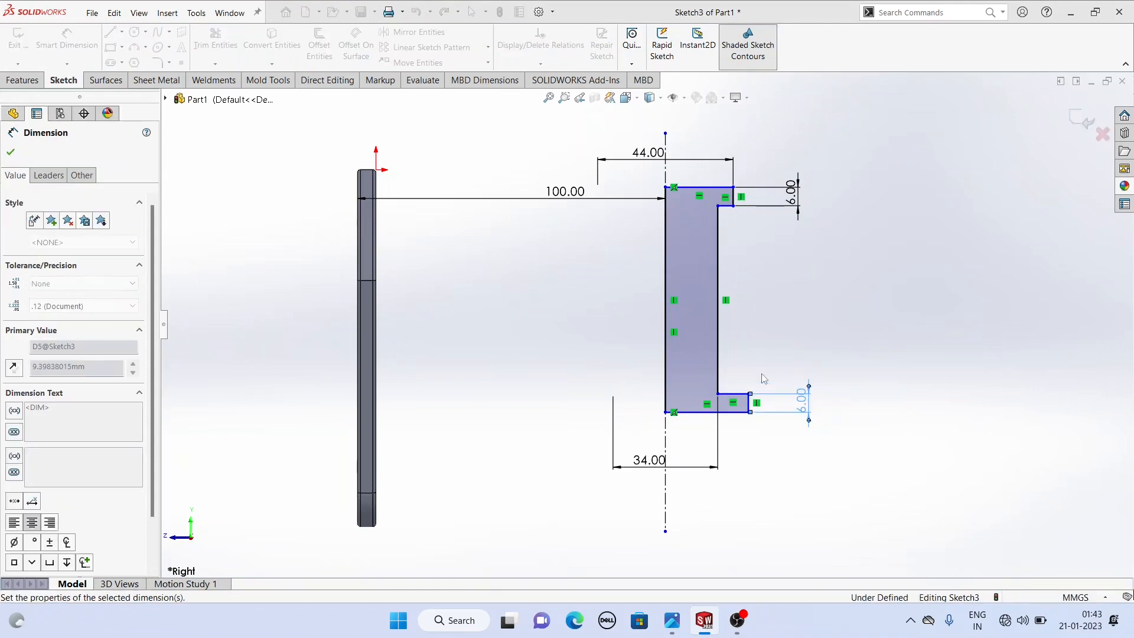
- Dimension the vertical distance between the top and bottom flanges' outer faces as 82 mm
click(730, 413)
click(728, 188)
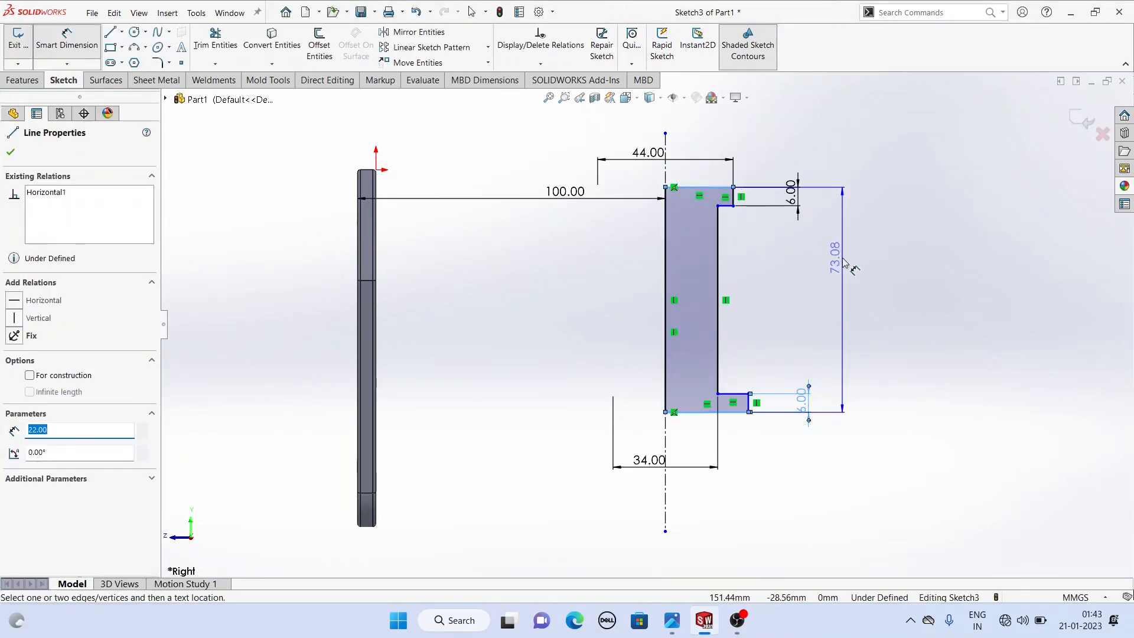
click(844, 263)
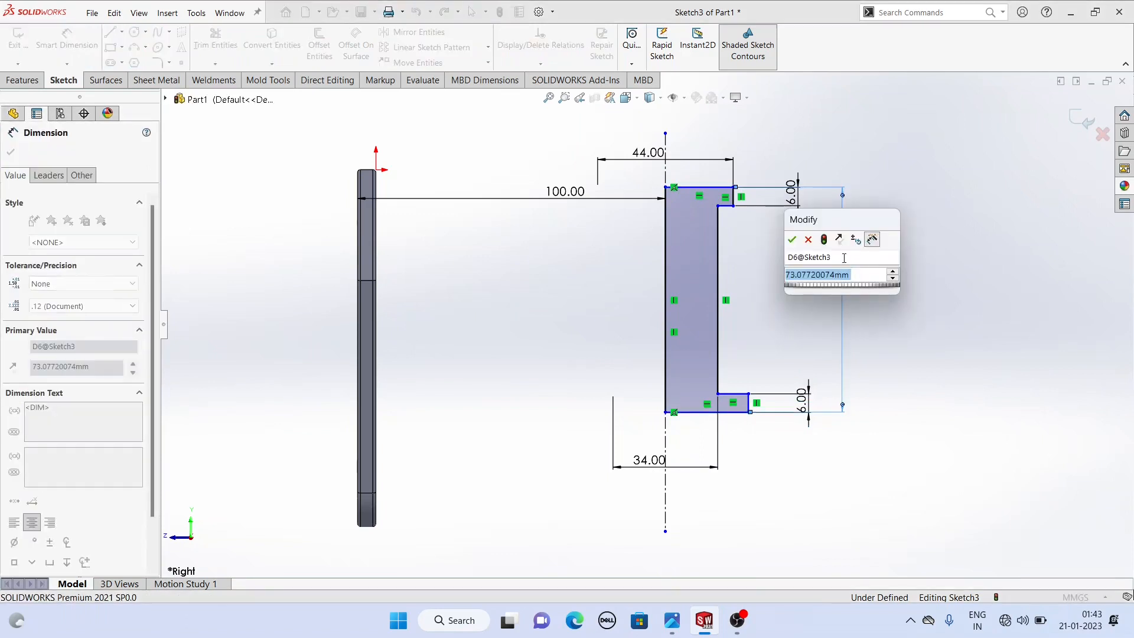
text(82)
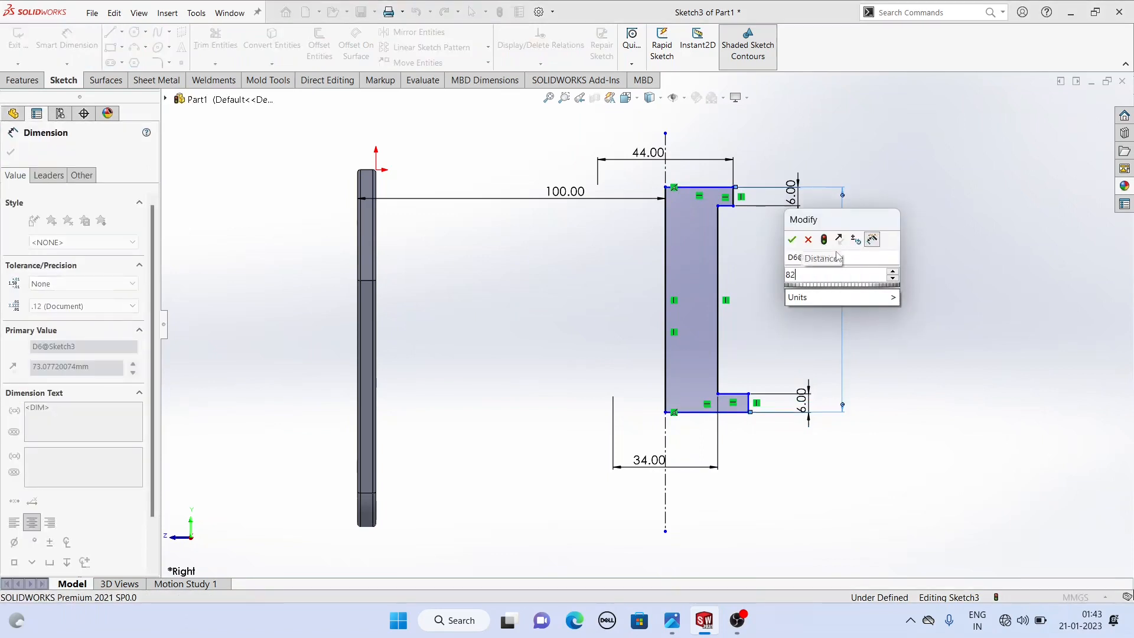
key(Return)
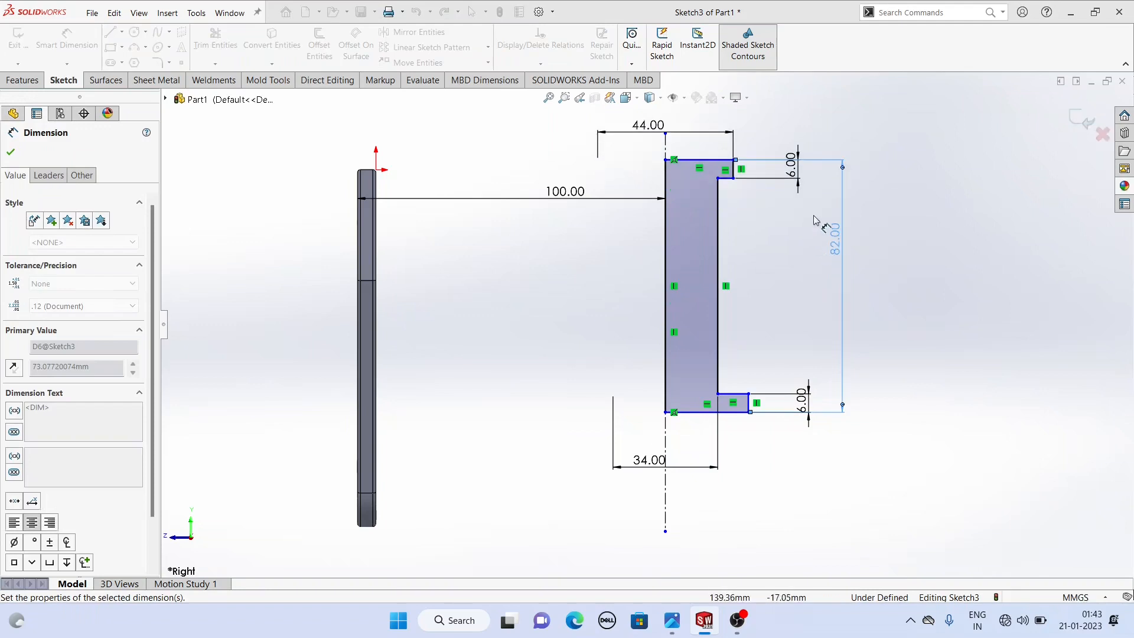
- Drag the profile's top edge slightly downward
right_click(897, 208)
click(901, 225)
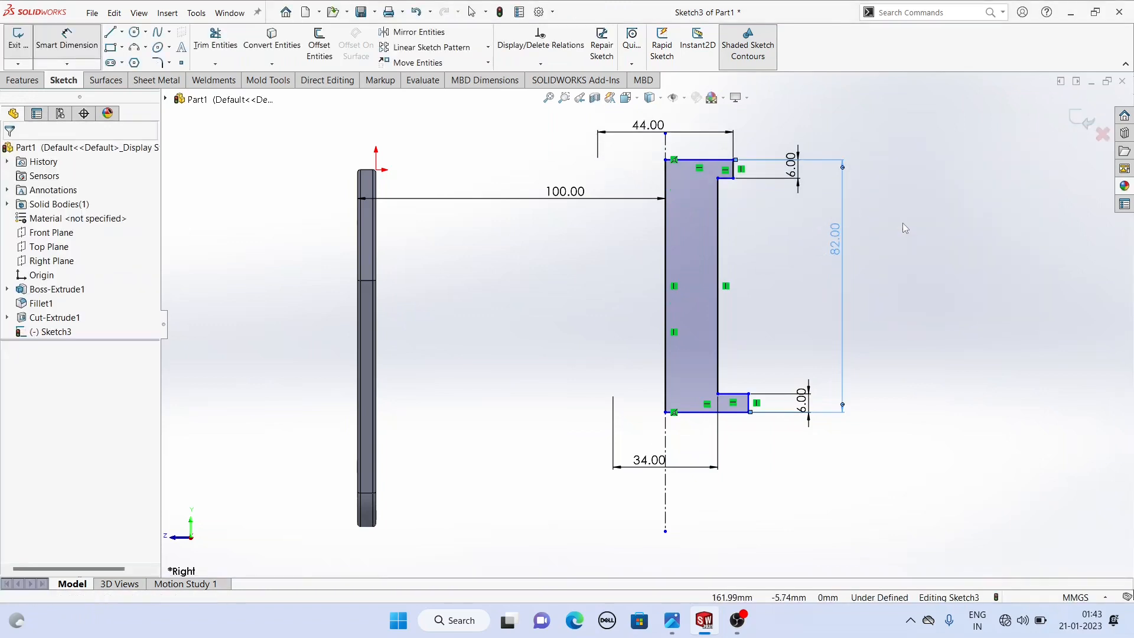
drag(709, 160, 719, 201)
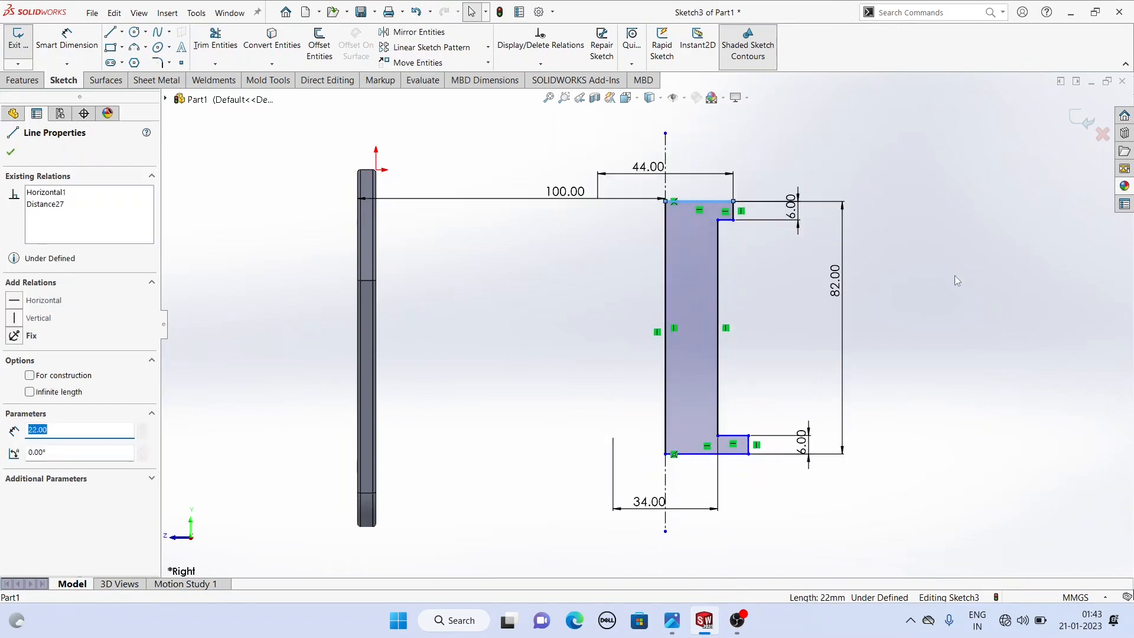
click(956, 278)
- Make the outer vertical edges of the top and bottom flanges collinear
click(733, 211)
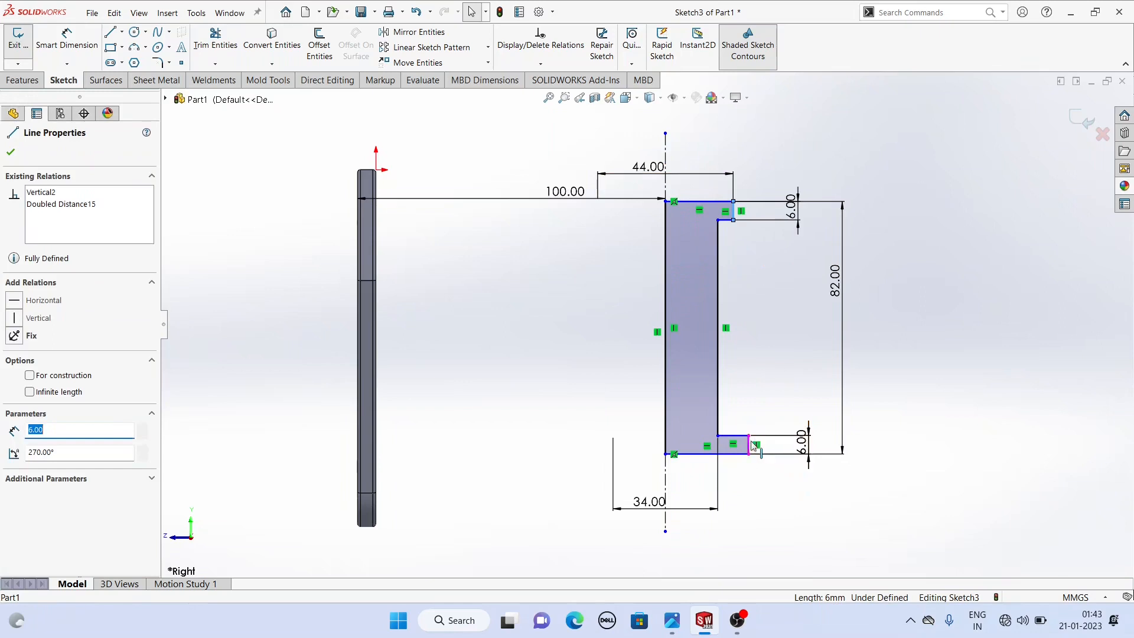
ctrl+click(749, 446)
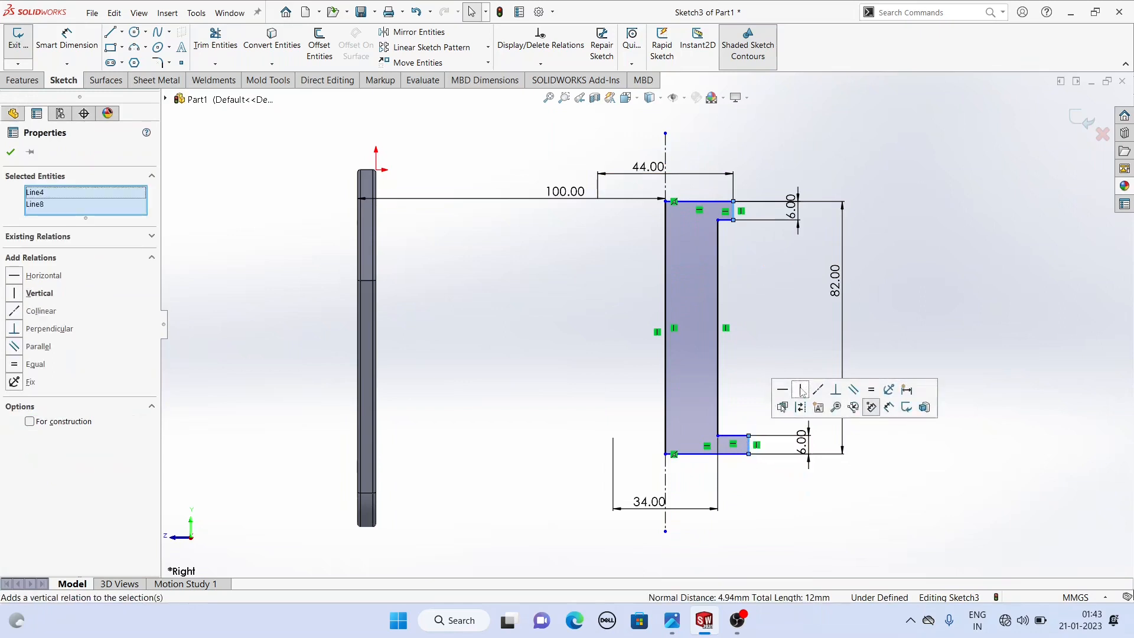
click(920, 325)
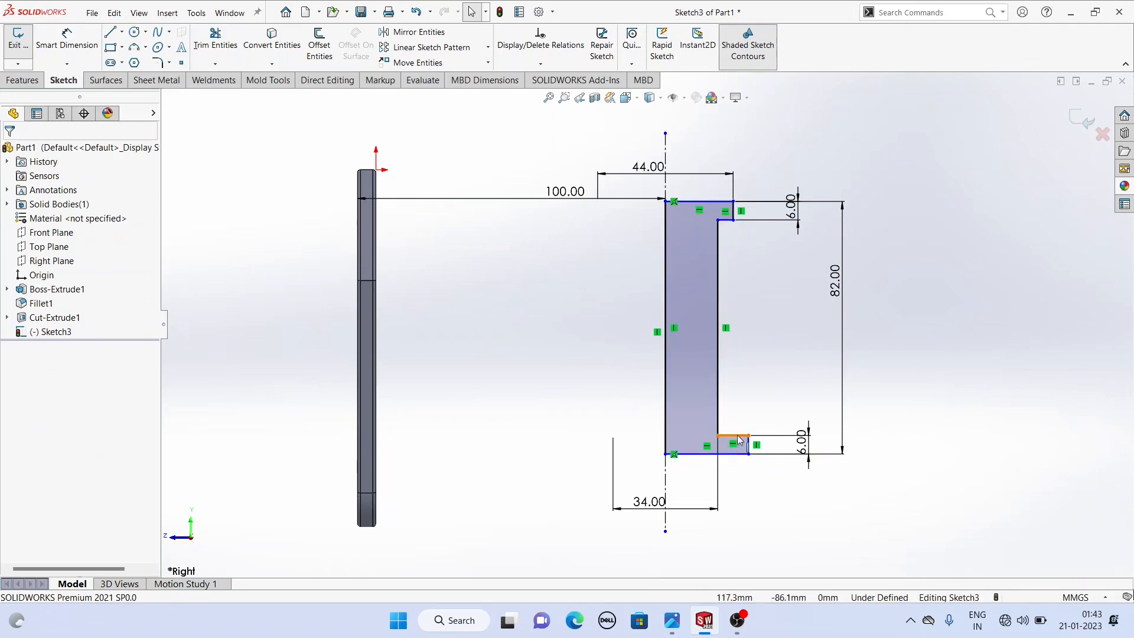
mouse_move(745, 448)
mouse_down()
mouse_move(729, 447)
mouse_move(743, 448)
mouse_up()
click(766, 469)
scroll(769, 474, down, 3)
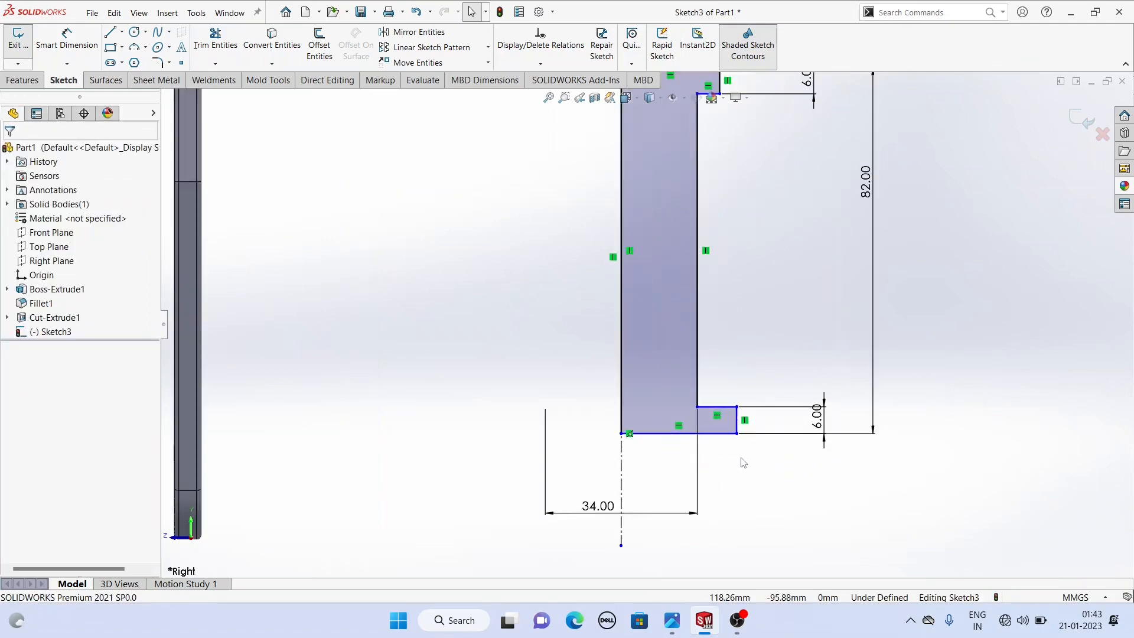
click(732, 412)
key(f)
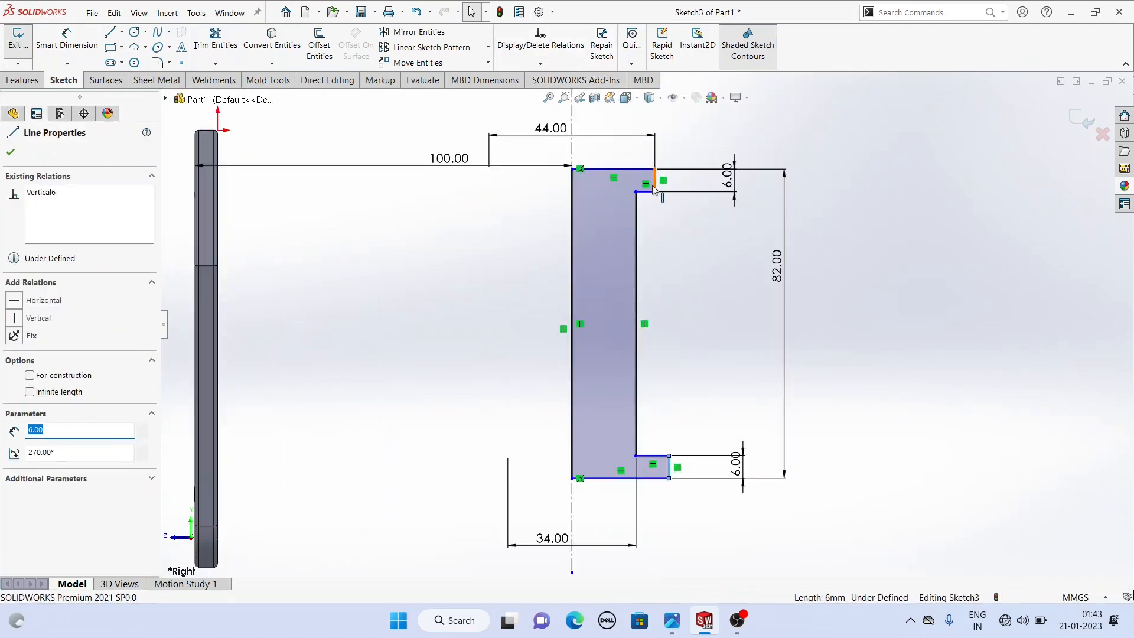
ctrl+click(656, 182)
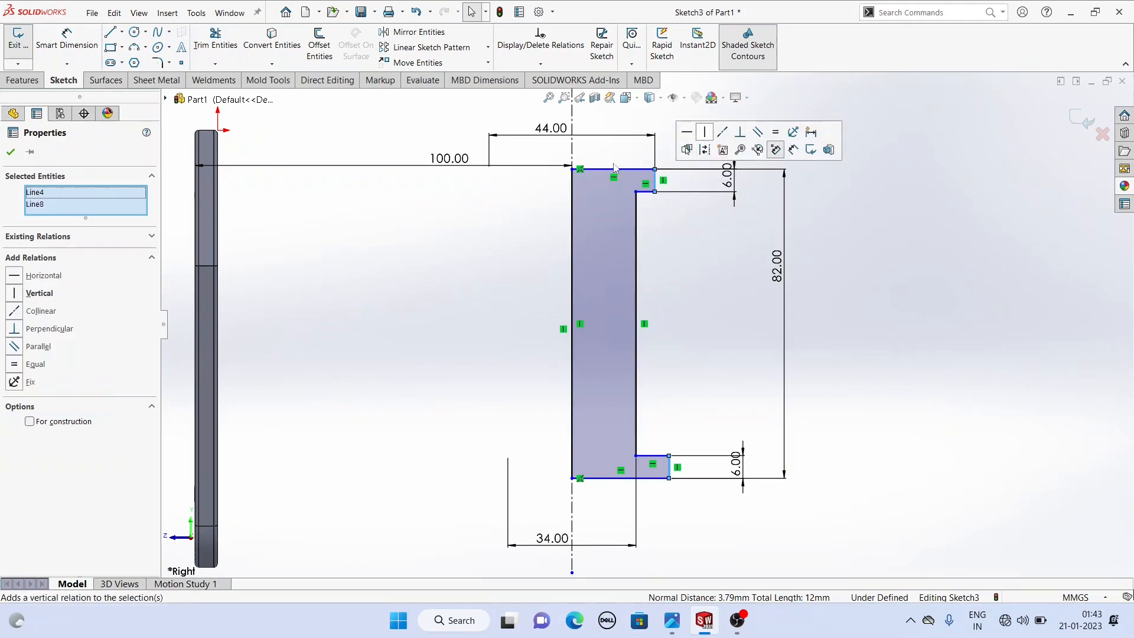
click(17, 314)
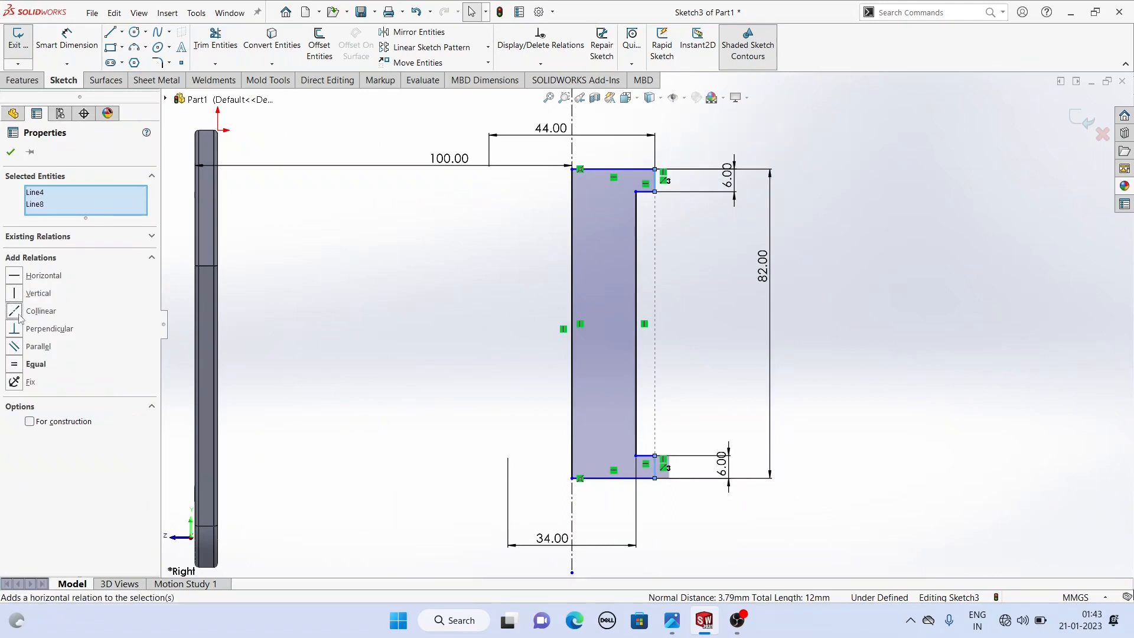
click(10, 154)
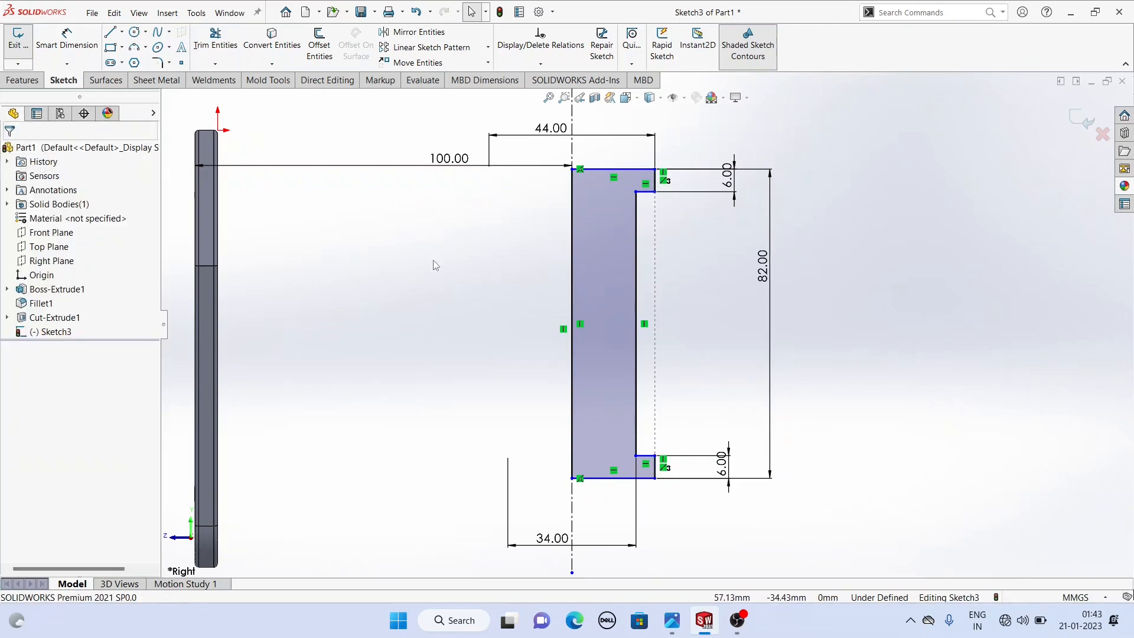
- Make the top flange's upper edge collinear with the side plate's top edge
scroll(434, 260, up, 1)
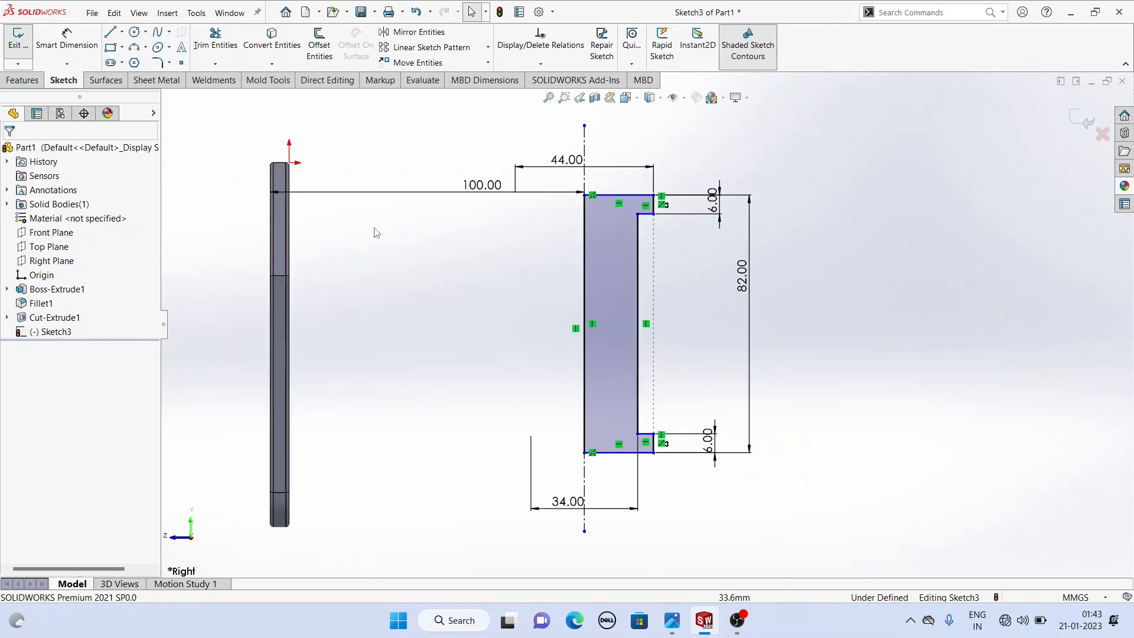
scroll(289, 167, down, 1)
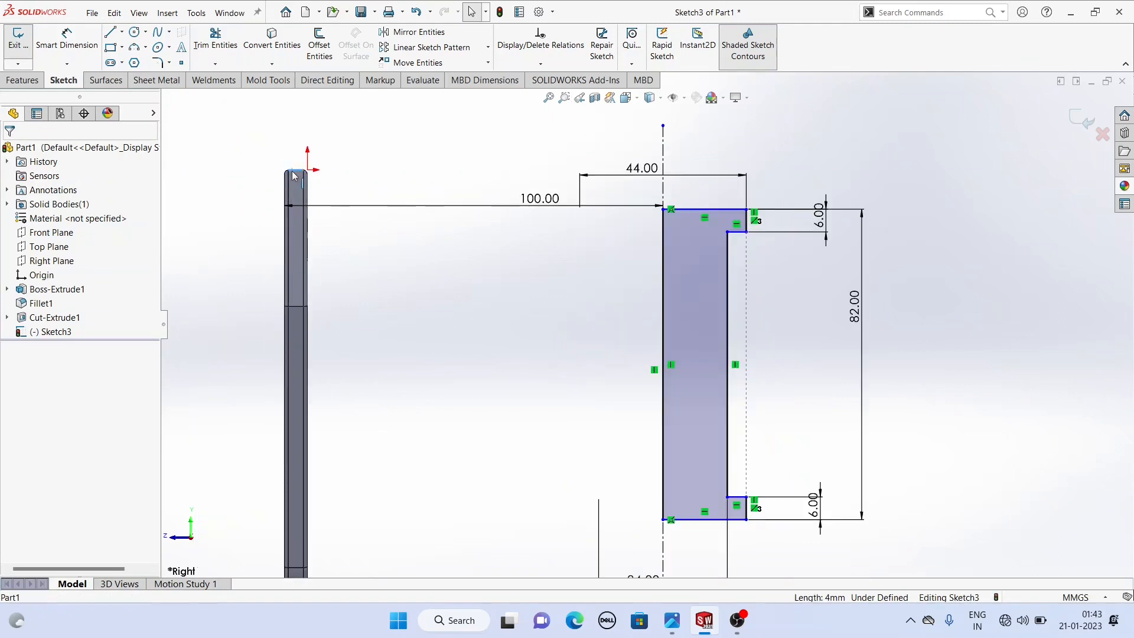
ctrl+click(696, 209)
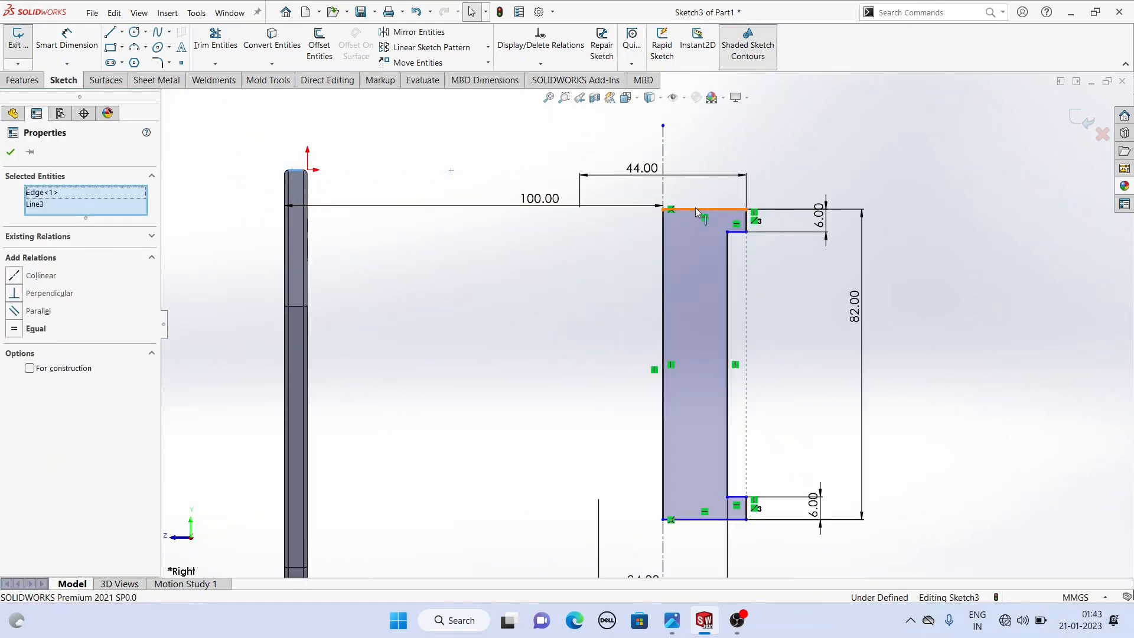
click(20, 279)
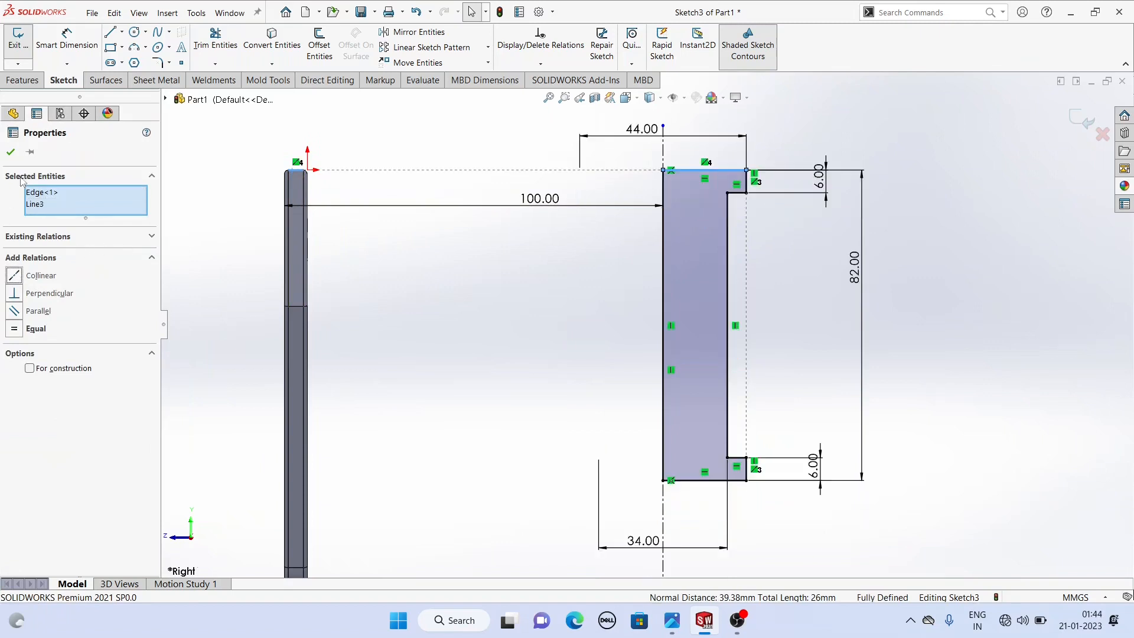
click(8, 152)
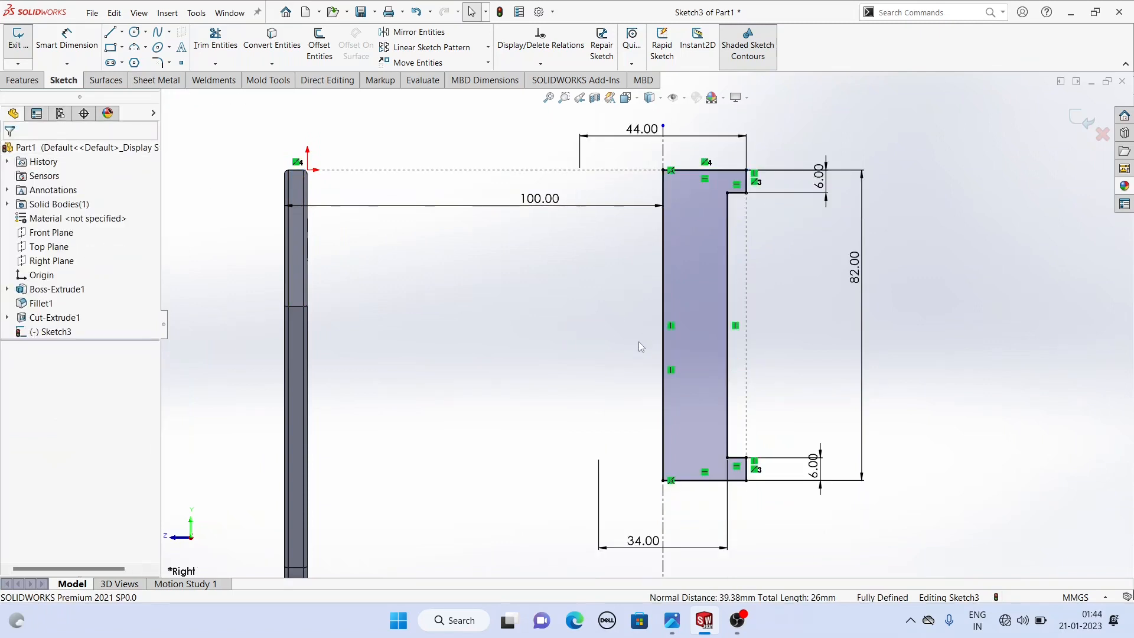
- Revolve the flanged profile 360 degrees about the vertical centerline to form the cylindrical boss
scroll(618, 342, up, 2)
mouse_move(589, 347)
middle_down()
mouse_move(621, 354)
mouse_move(588, 372)
mouse_move(633, 374)
middle_up()
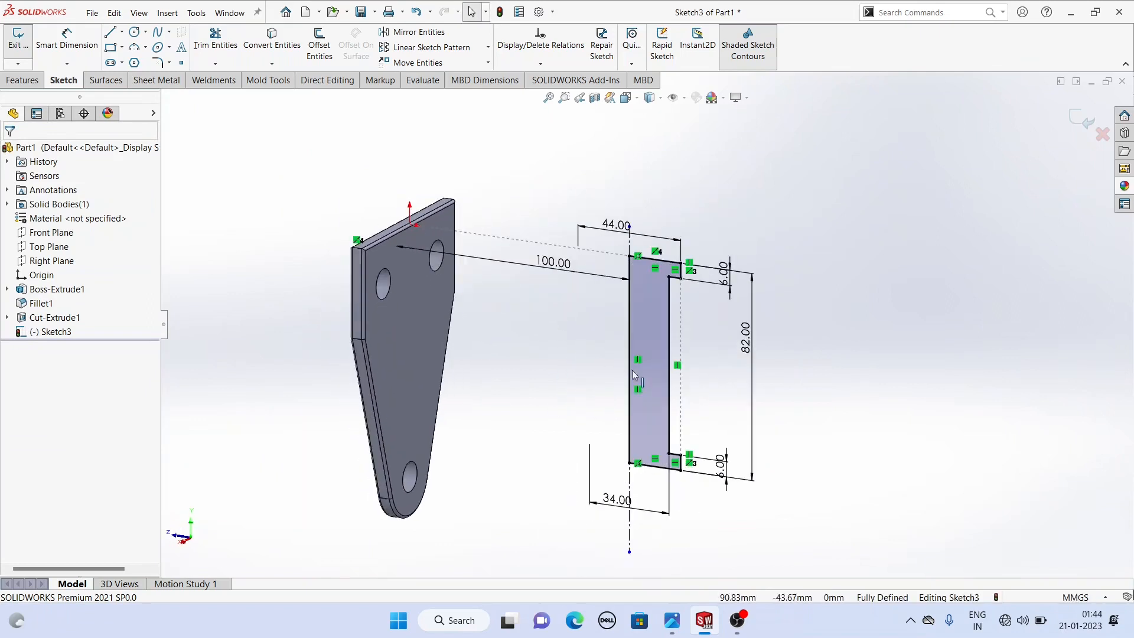
click(18, 80)
click(66, 45)
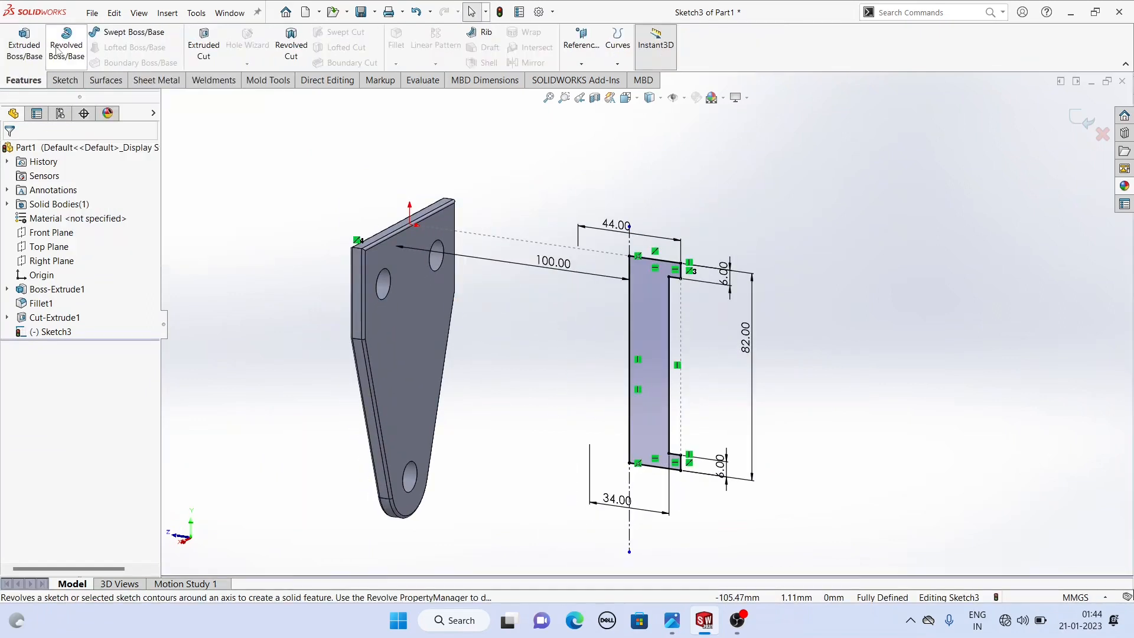
middle_drag(417, 310, 463, 338)
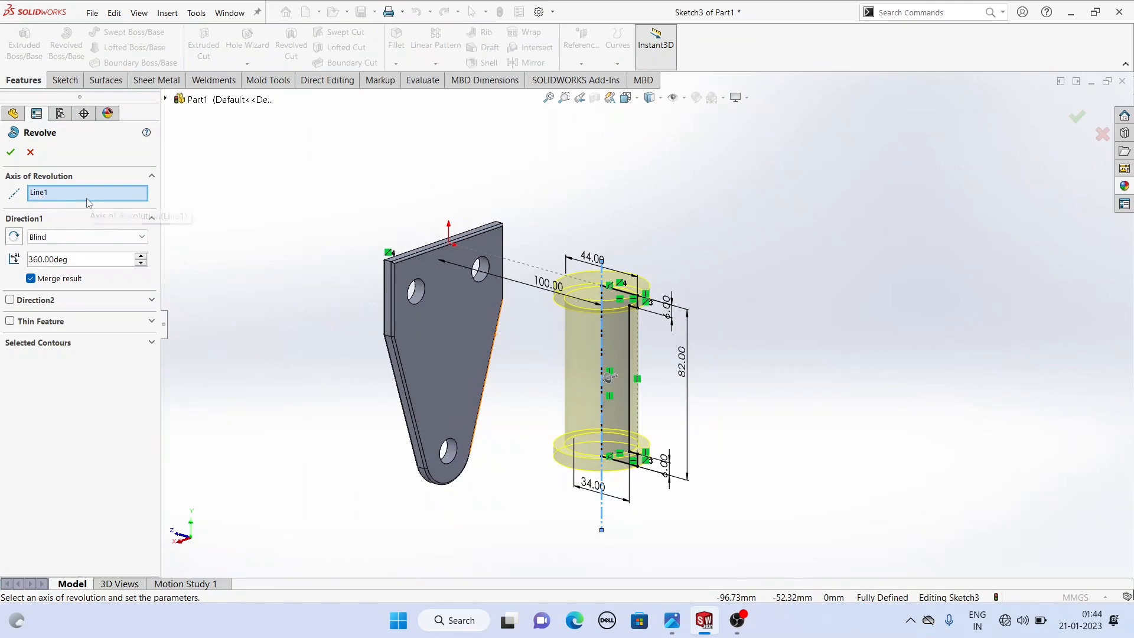
scroll(599, 523, down, 2)
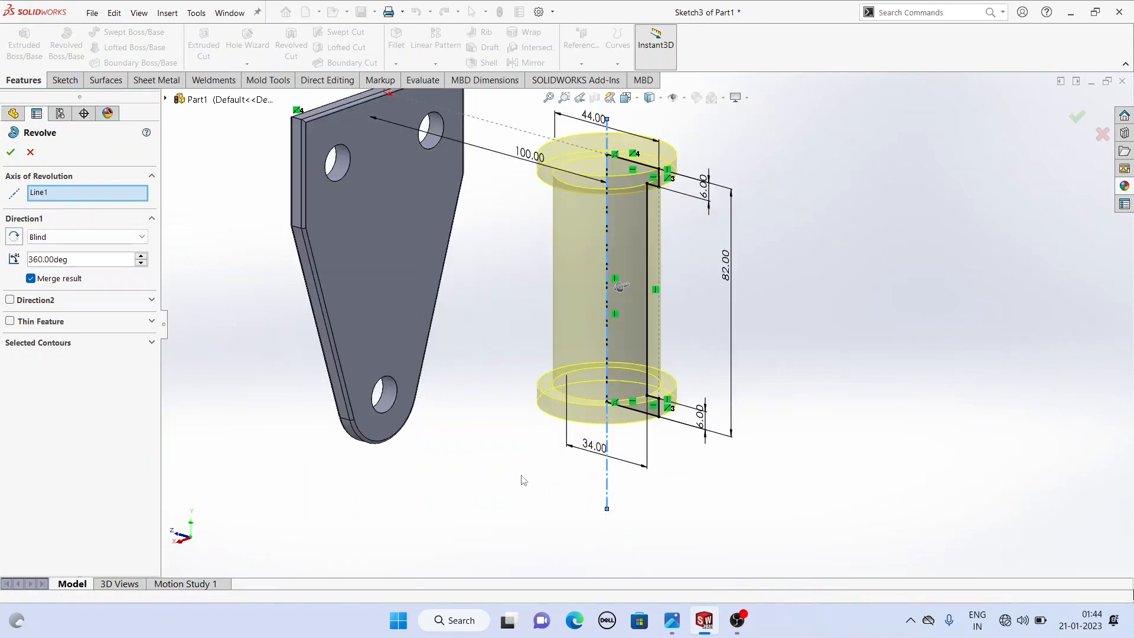
scroll(644, 458, down, 1)
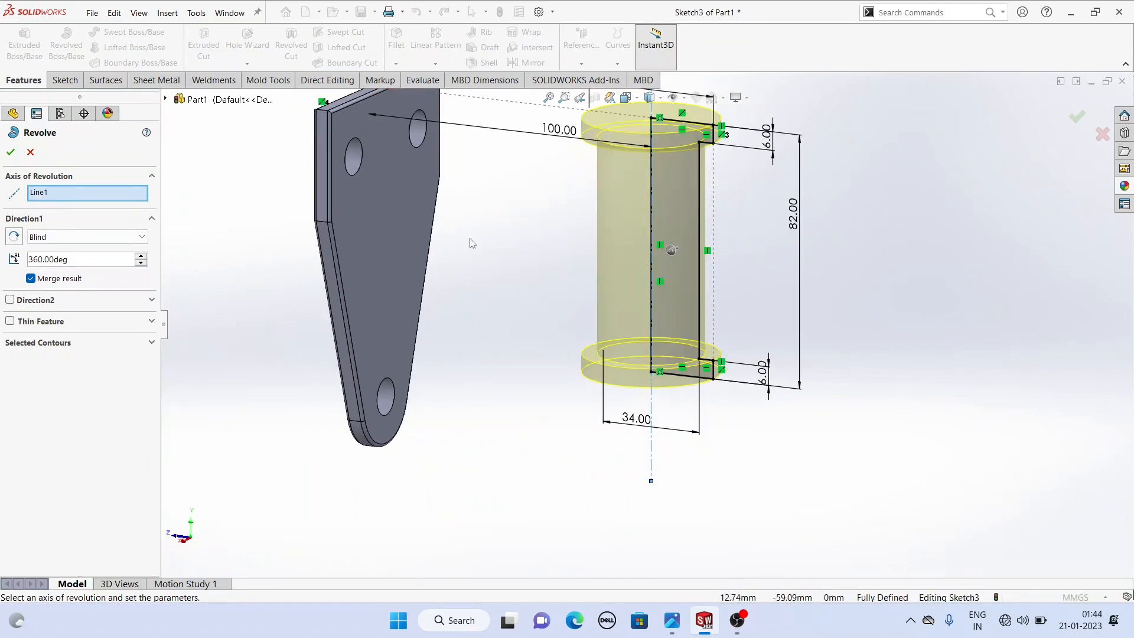
scroll(524, 237, up, 2)
scroll(525, 236, down, 2)
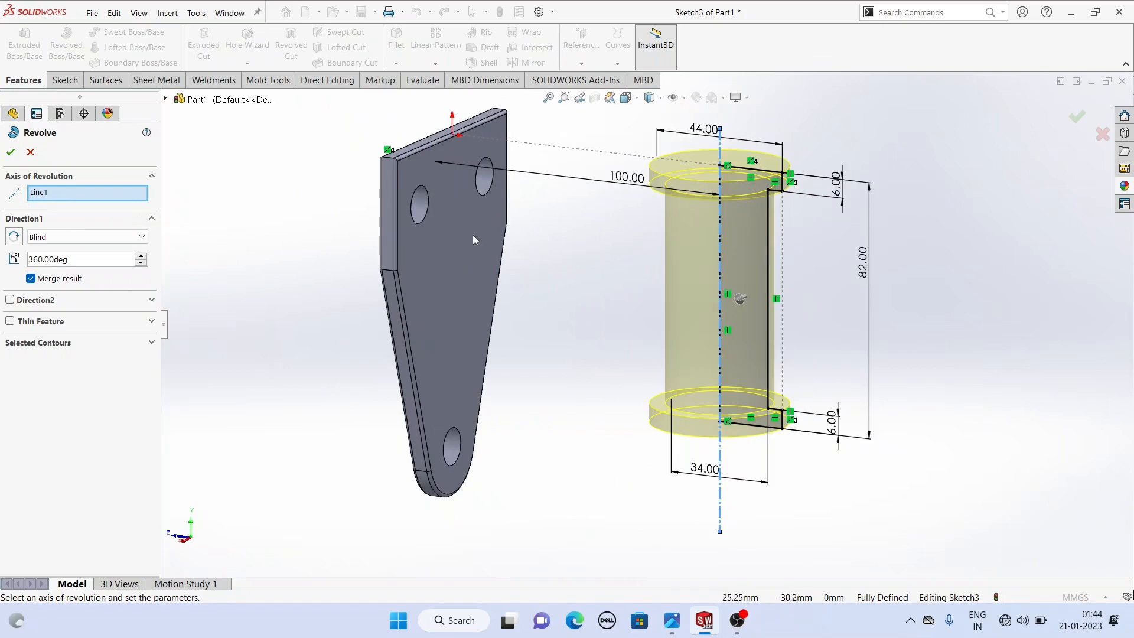
click(11, 152)
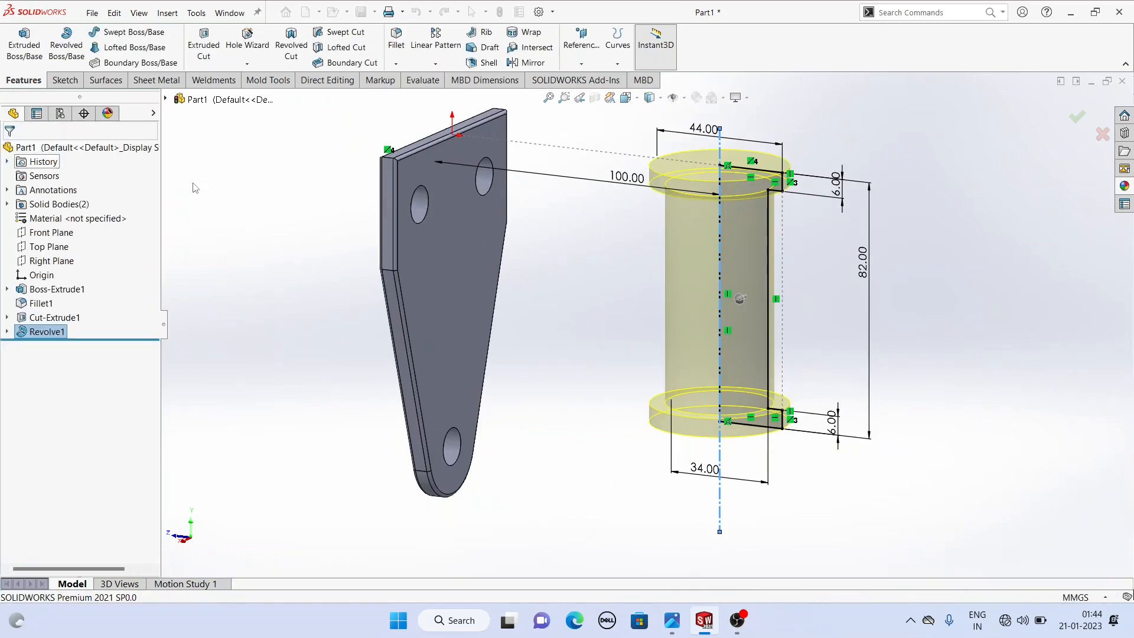
- Compare the model with the reference drawing in the image viewer
click(307, 231)
middle_drag(307, 232, 284, 250)
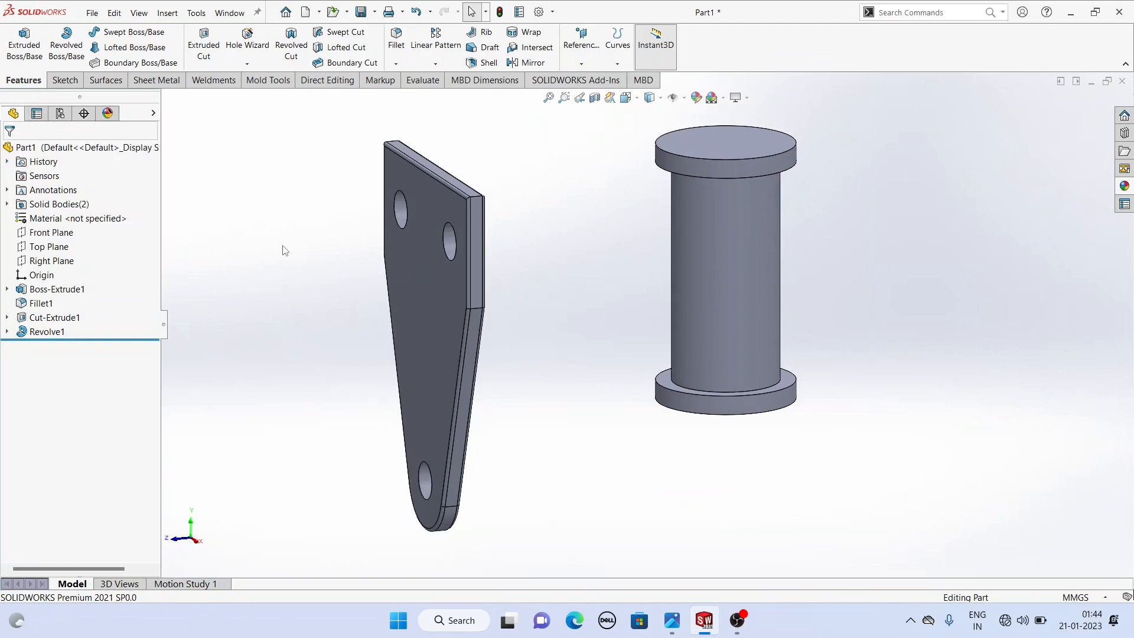
click(671, 622)
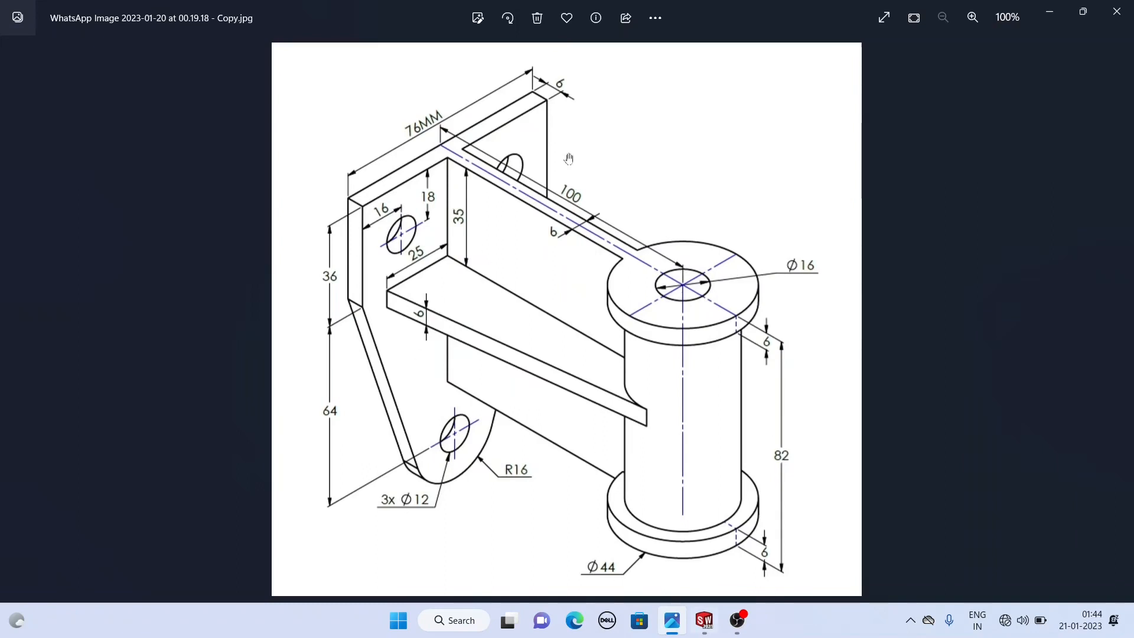
click(704, 624)
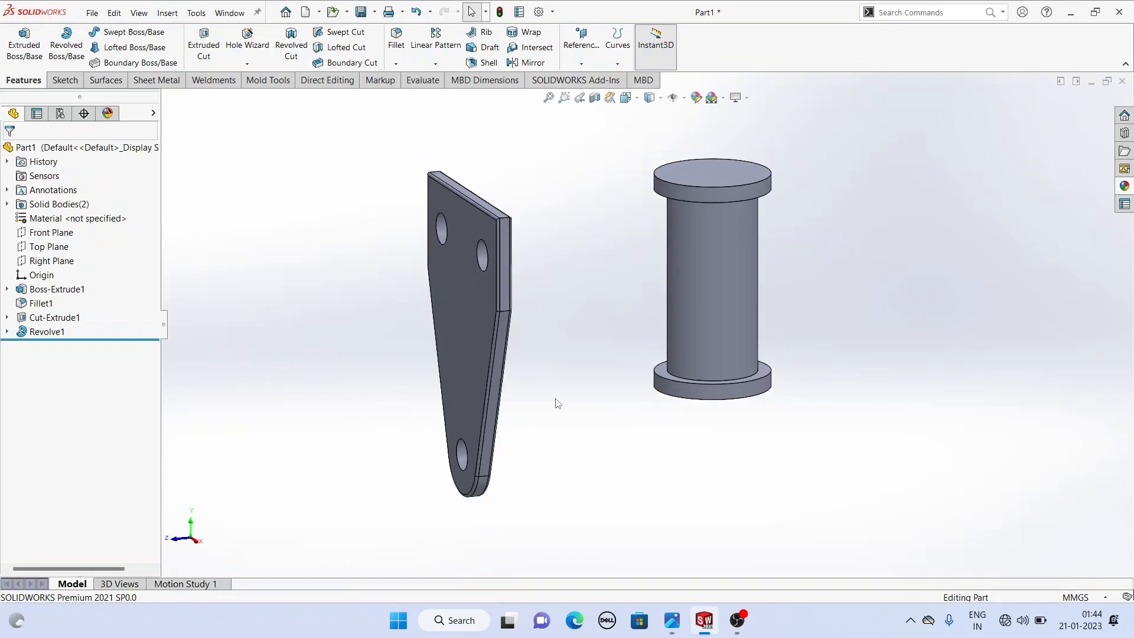
- Start a new sketch on the boss's top face
middle_drag(557, 403, 594, 353)
click(682, 285)
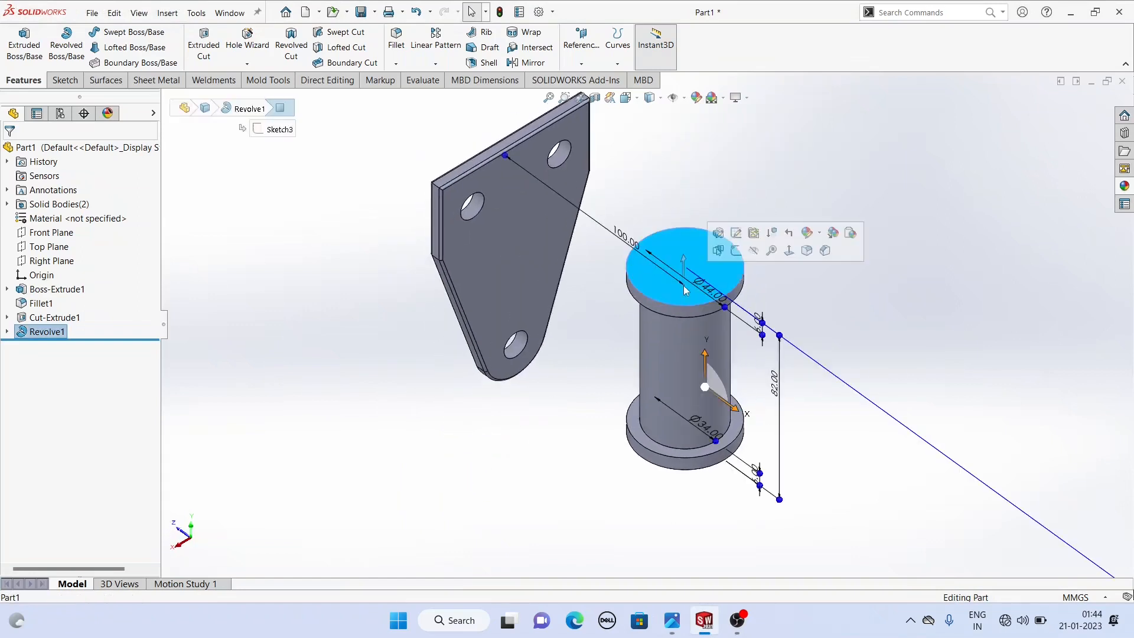
click(735, 250)
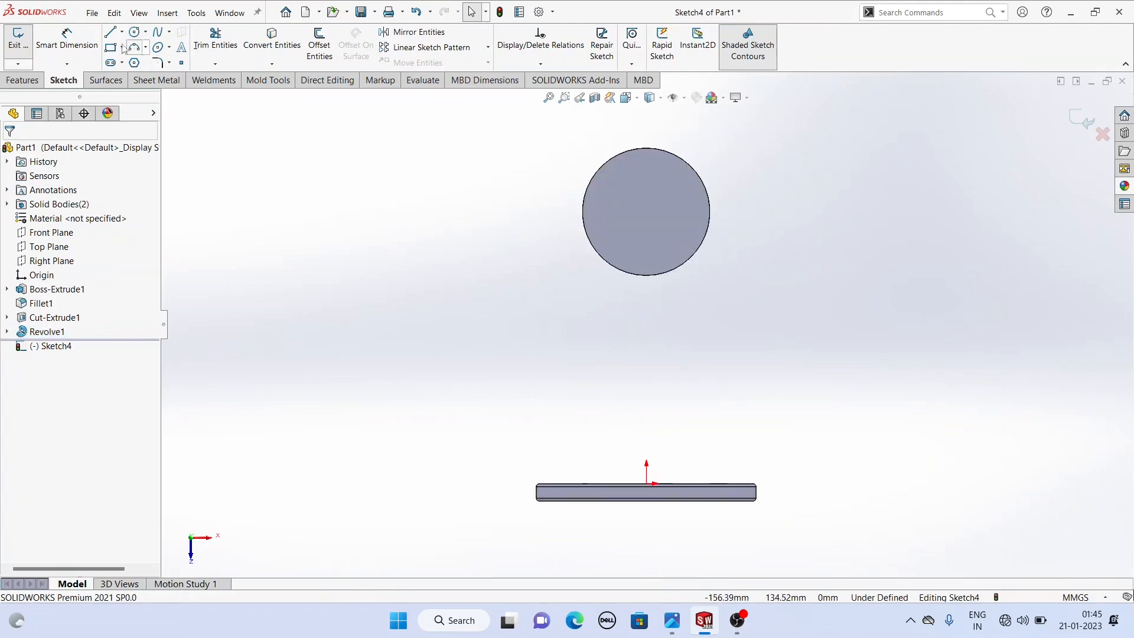
- Sketch a narrow vertical center rectangle from the side plate's top edge up into the boss circle
click(118, 48)
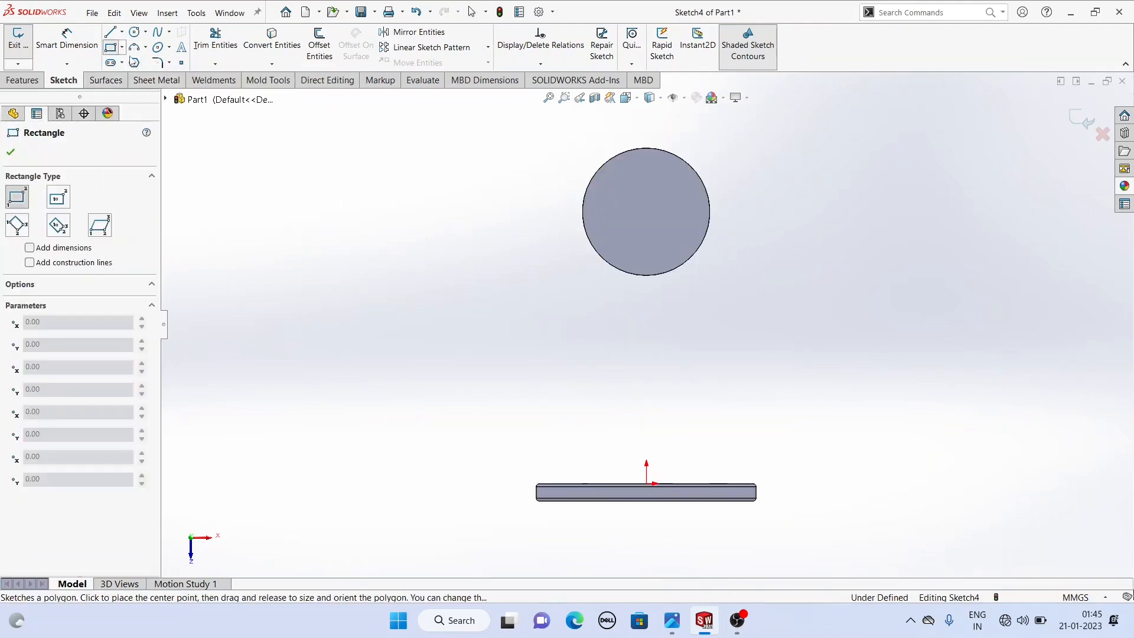
click(122, 48)
click(139, 76)
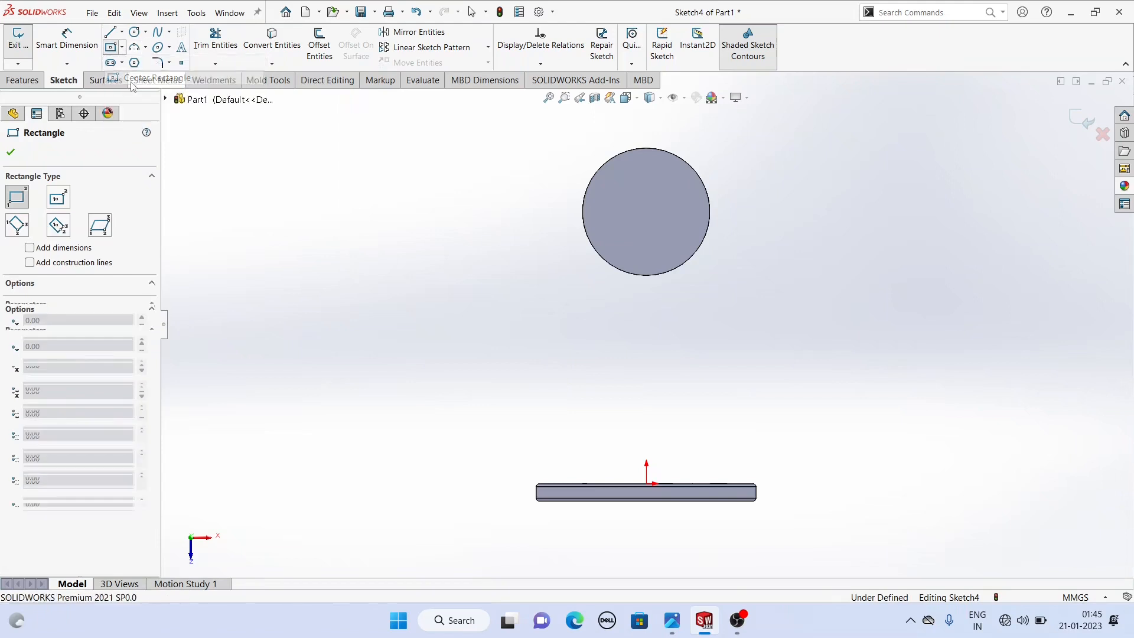
click(652, 354)
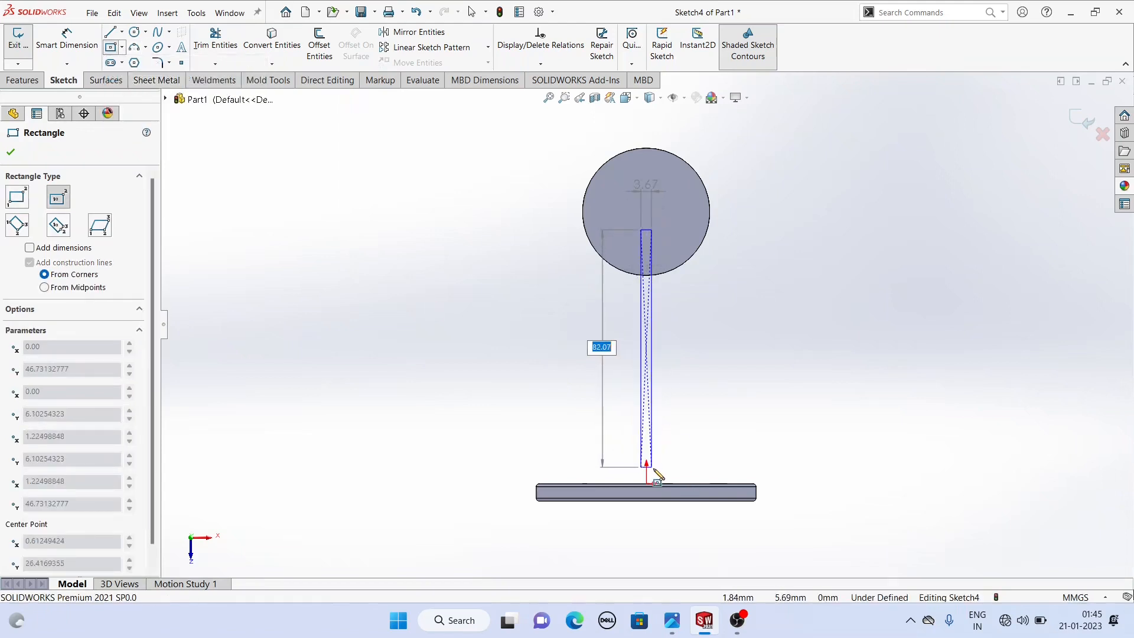
right_click(451, 290)
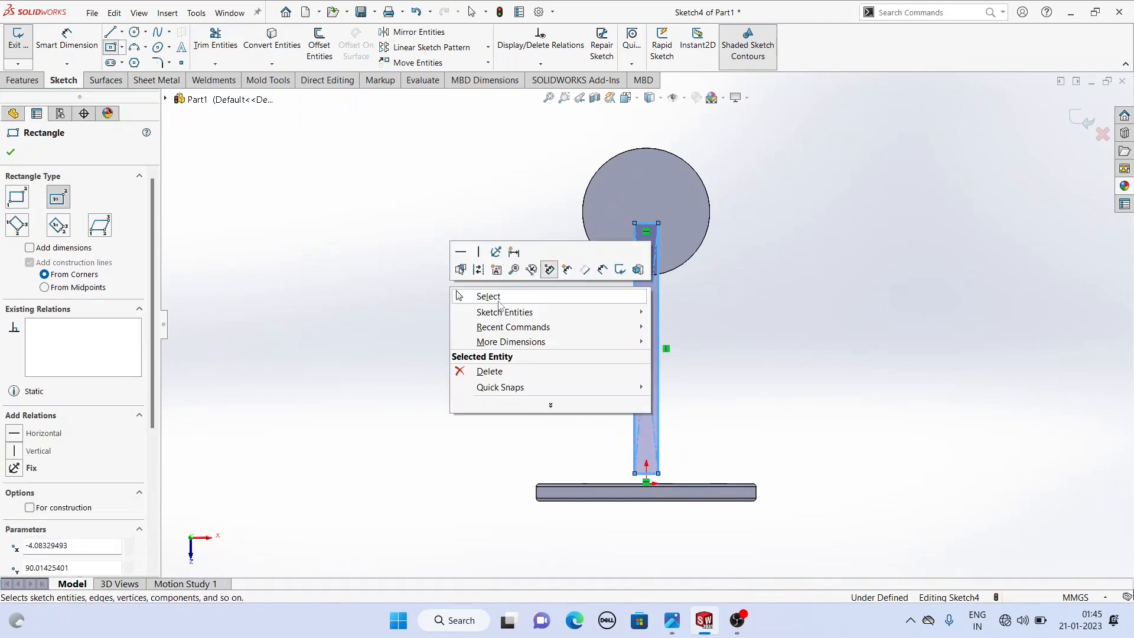
click(466, 293)
- Convert the boss's outer circular edge into the sketch with Convert Entities
click(634, 152)
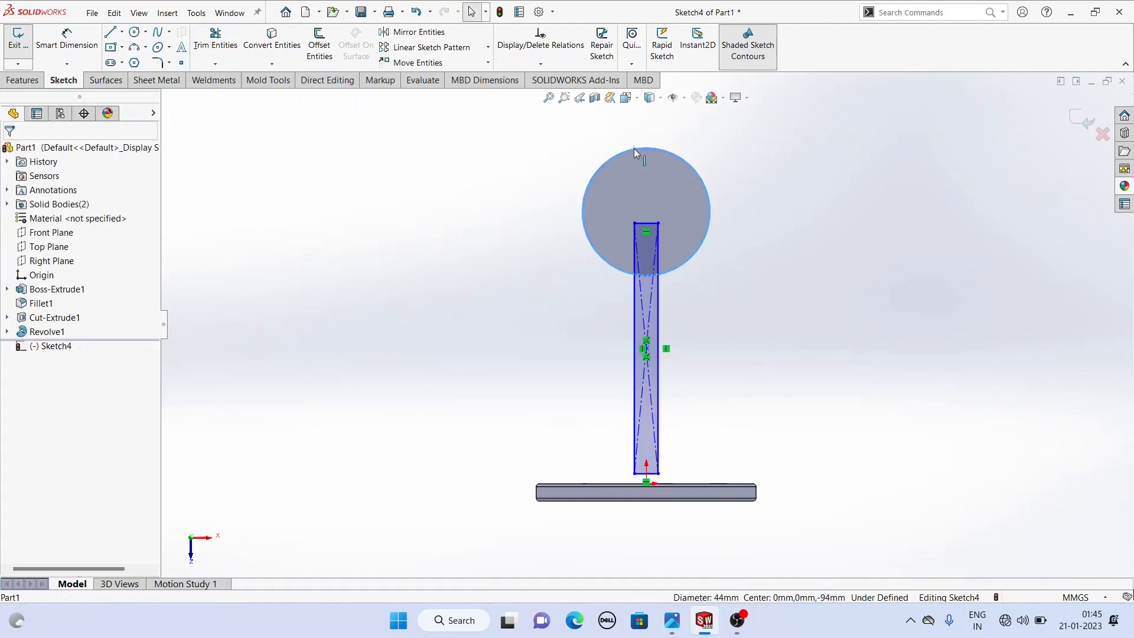
click(289, 47)
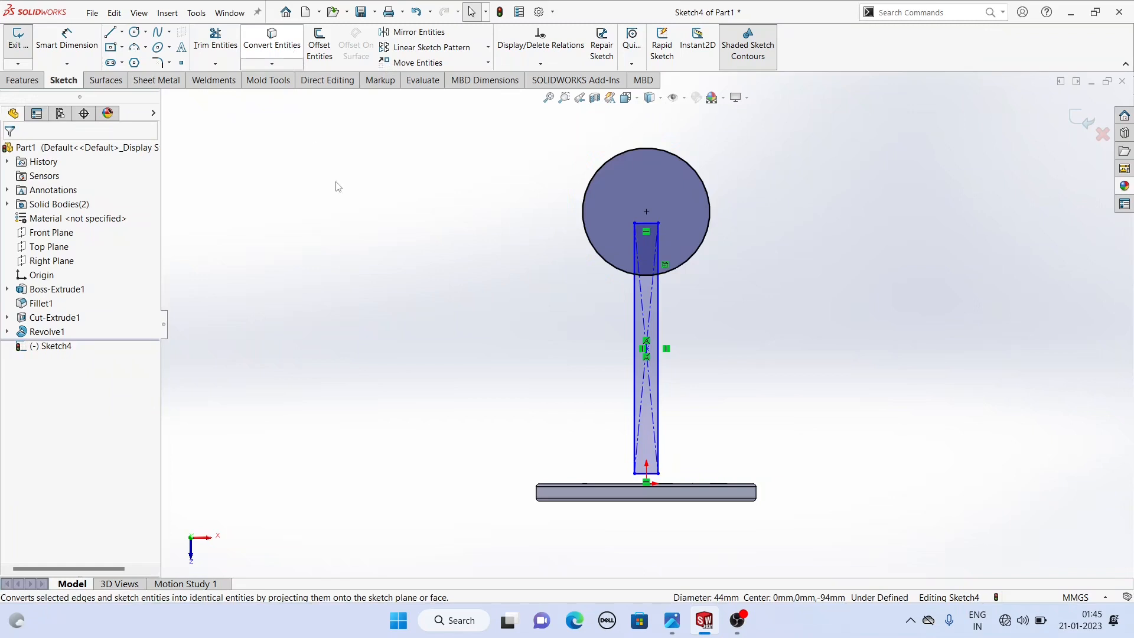
click(638, 152)
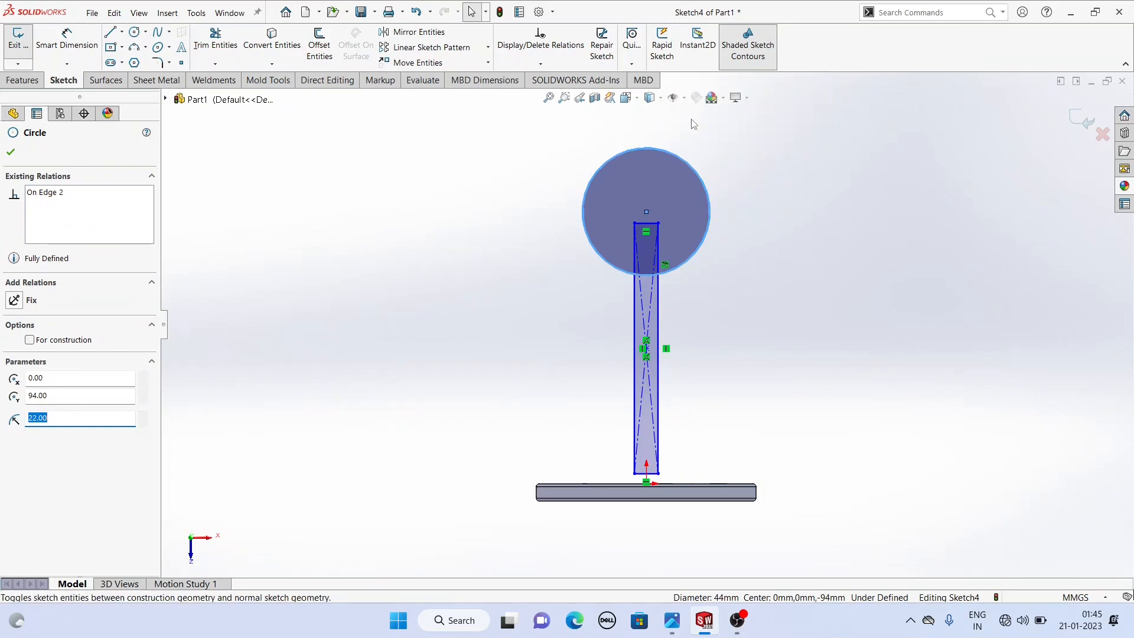
click(464, 148)
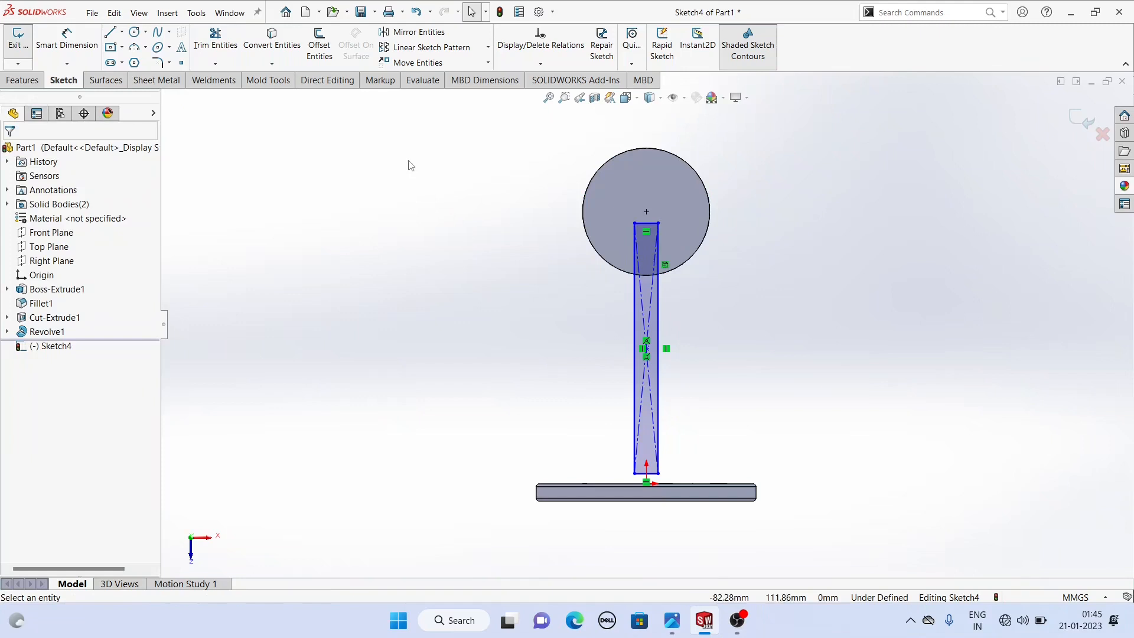
- Make the rectangle's top edge coincident with the converted circle's center point
click(646, 225)
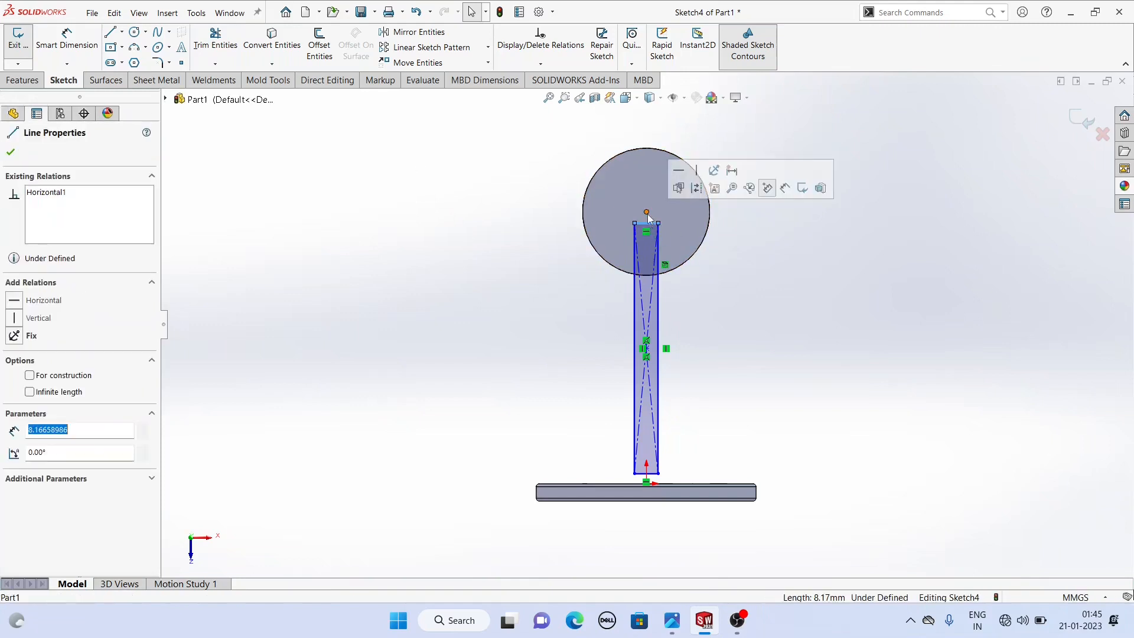
ctrl+click(650, 228)
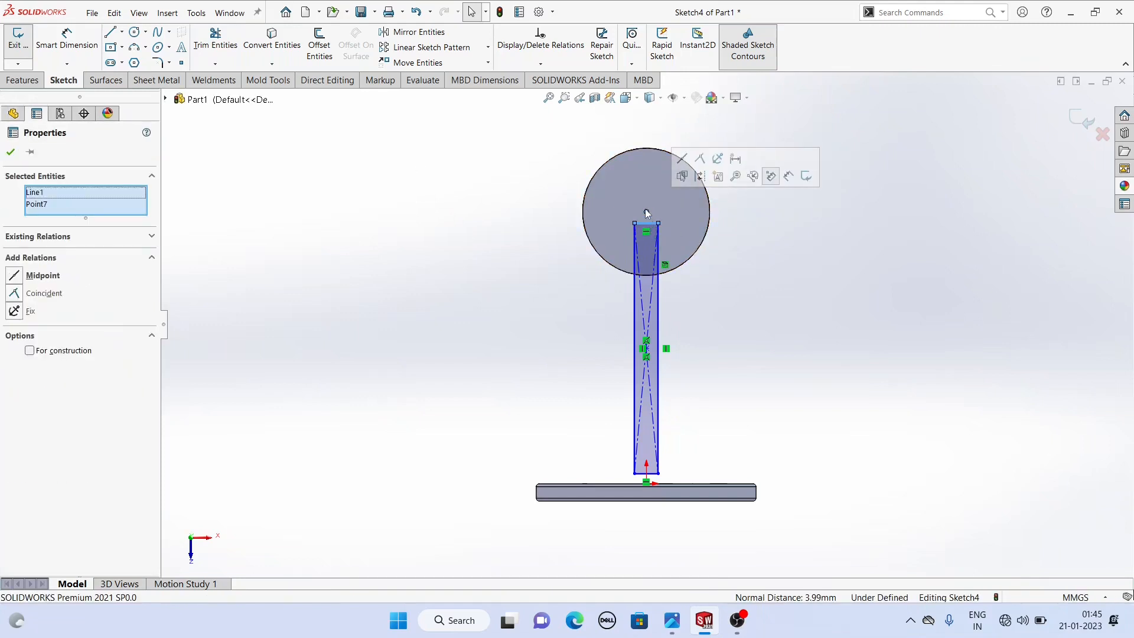
click(700, 160)
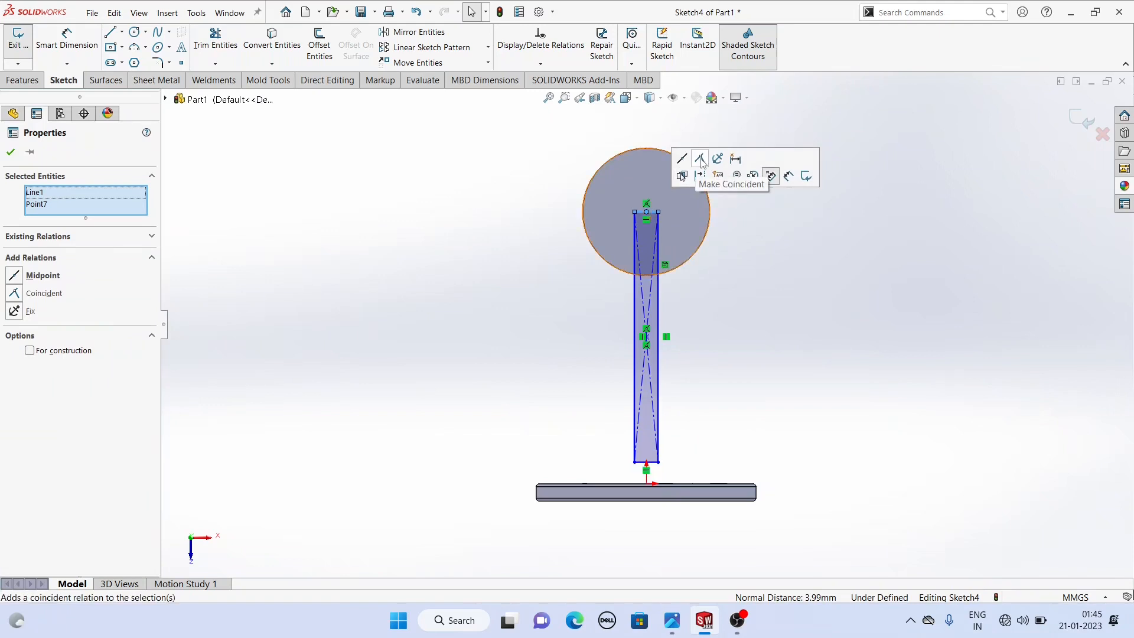
click(529, 196)
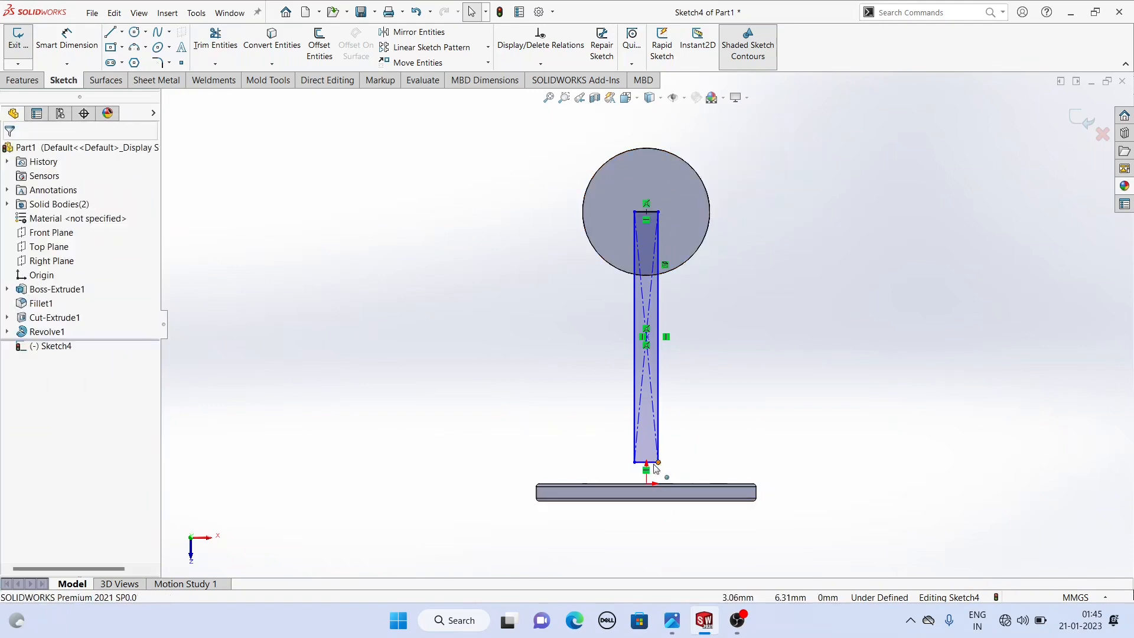
- Make the rectangle's bottom edge collinear with the side plate's top edge
scroll(655, 468, down, 5)
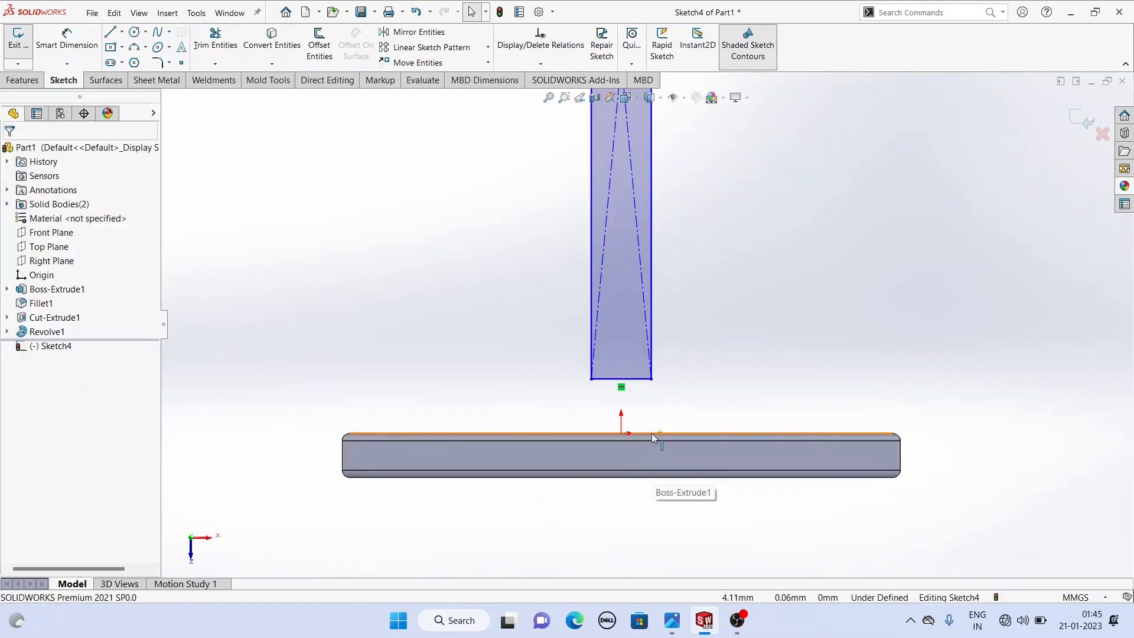
click(652, 434)
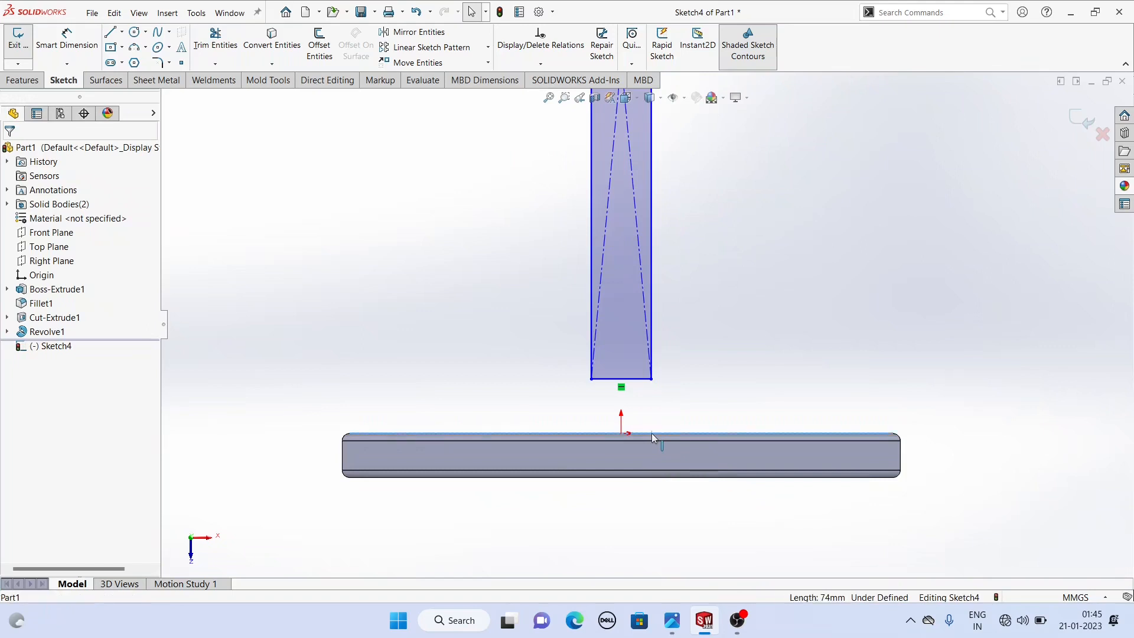
ctrl+click(644, 381)
click(675, 329)
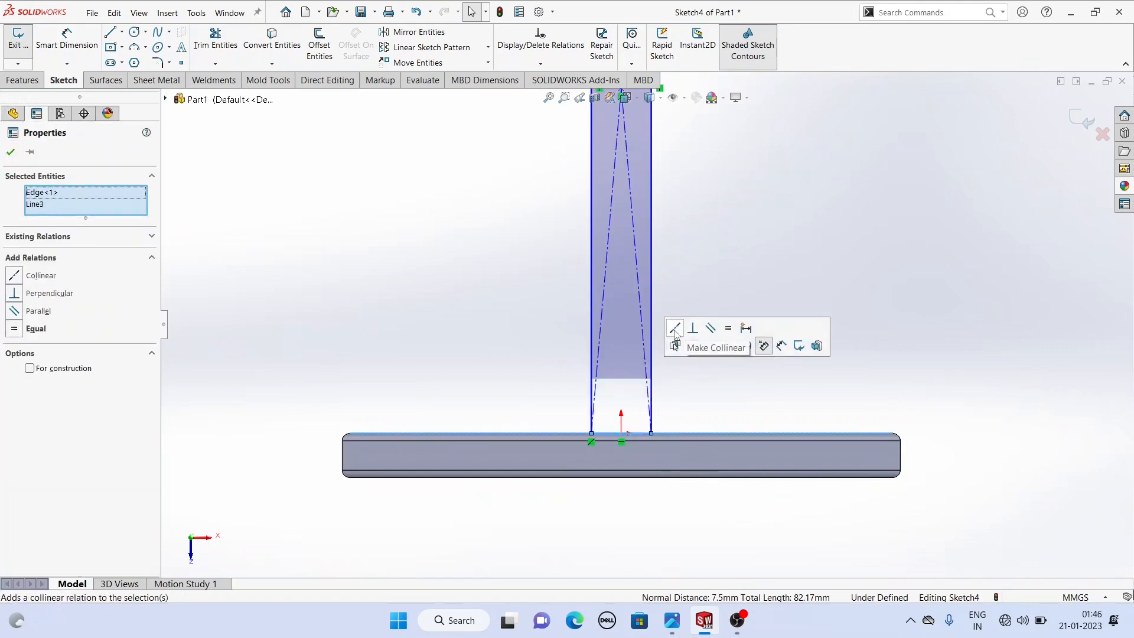
click(527, 337)
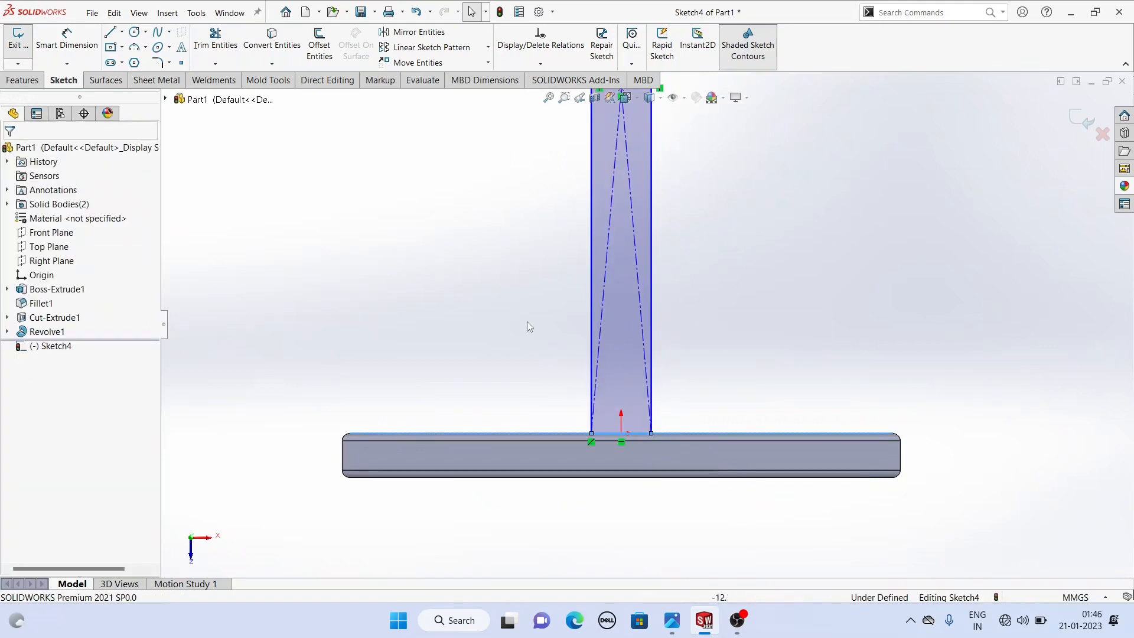
- Dimension the rectangle's width as 6 mm
click(81, 37)
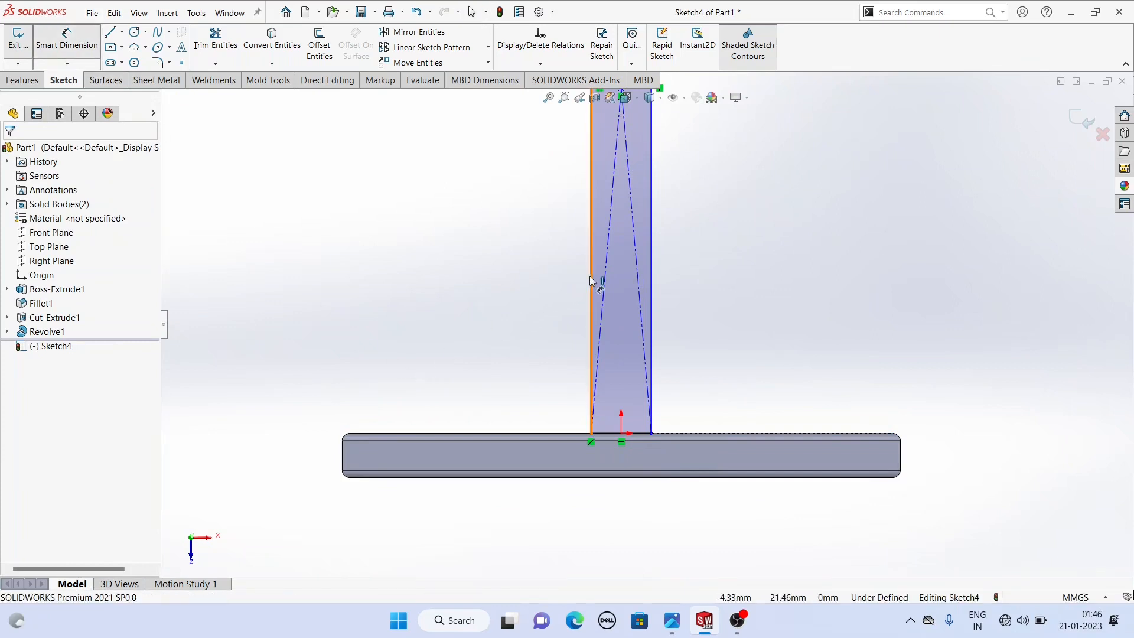
click(591, 280)
click(652, 270)
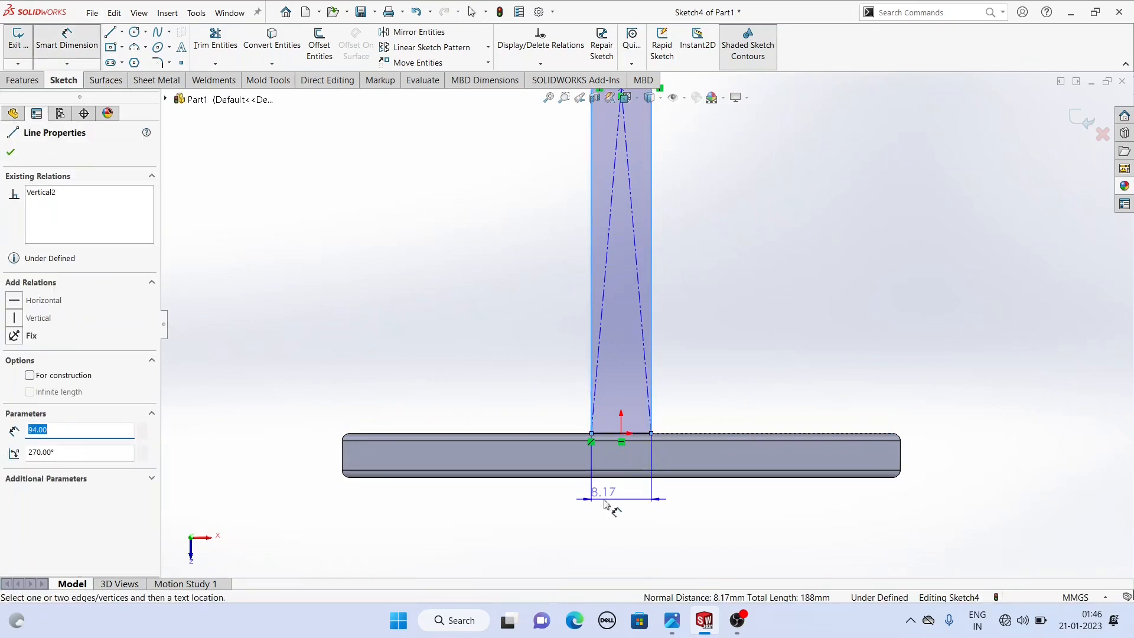
click(607, 502)
key(Return)
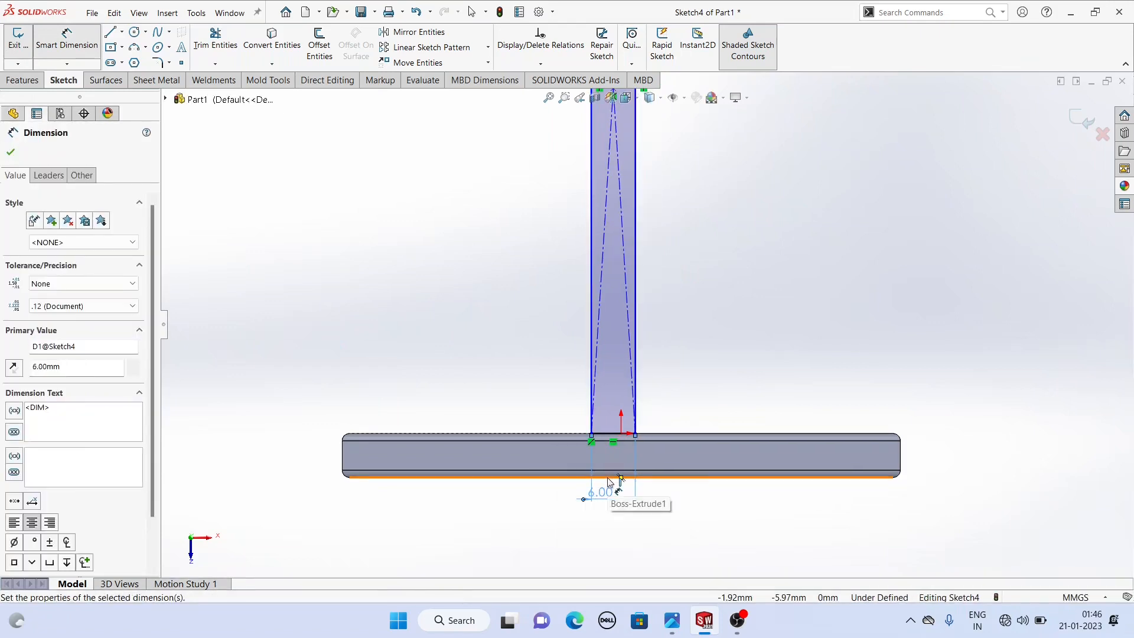
right_click(437, 237)
click(478, 263)
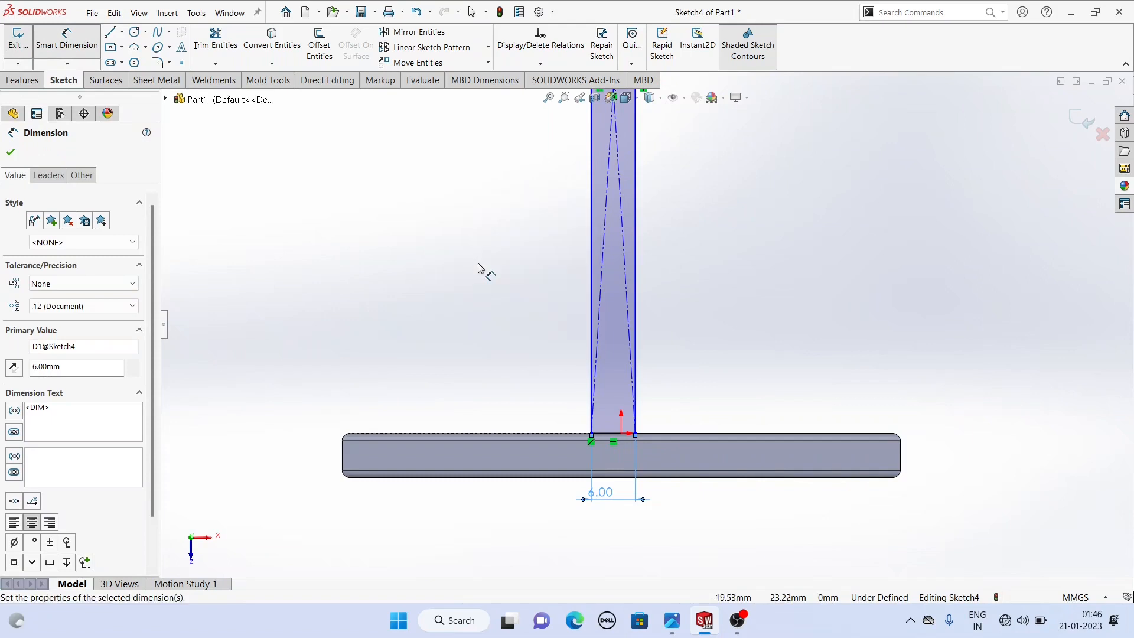
right_click(463, 253)
click(508, 288)
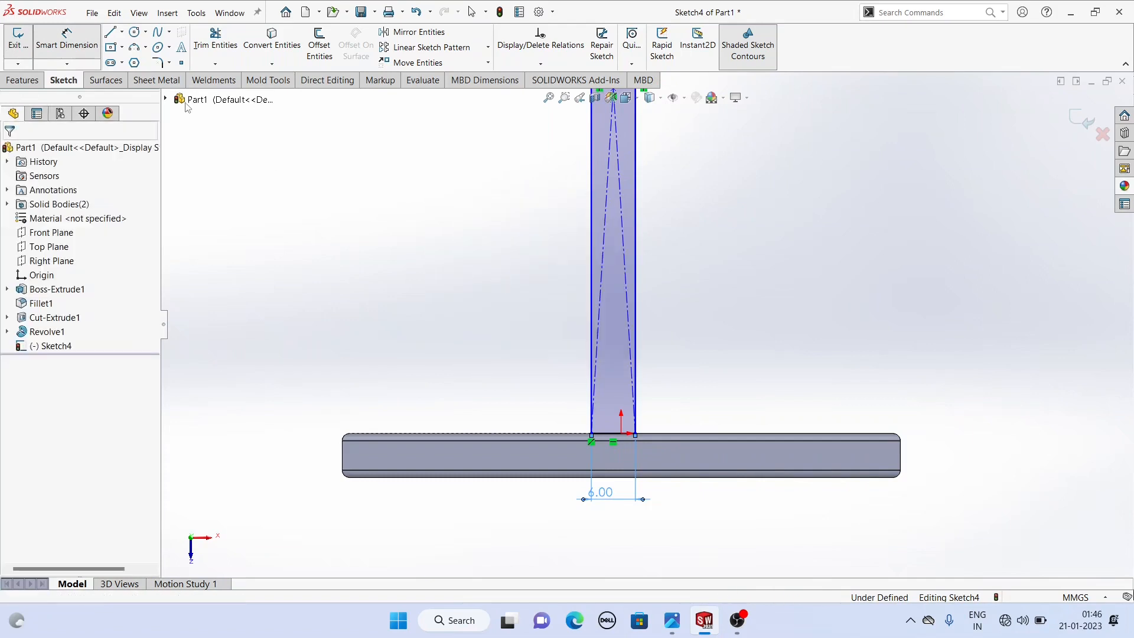
- Draw a vertical centerline about 138 mm long from the origin upward through the boss
click(122, 32)
click(142, 60)
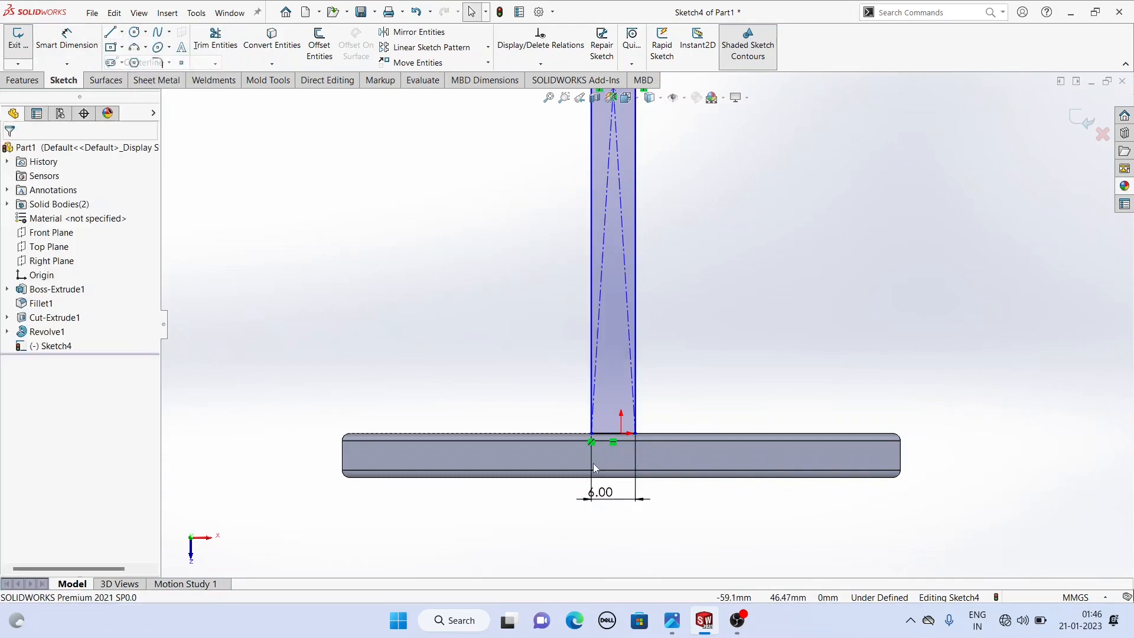
click(621, 434)
scroll(622, 434, up, 6)
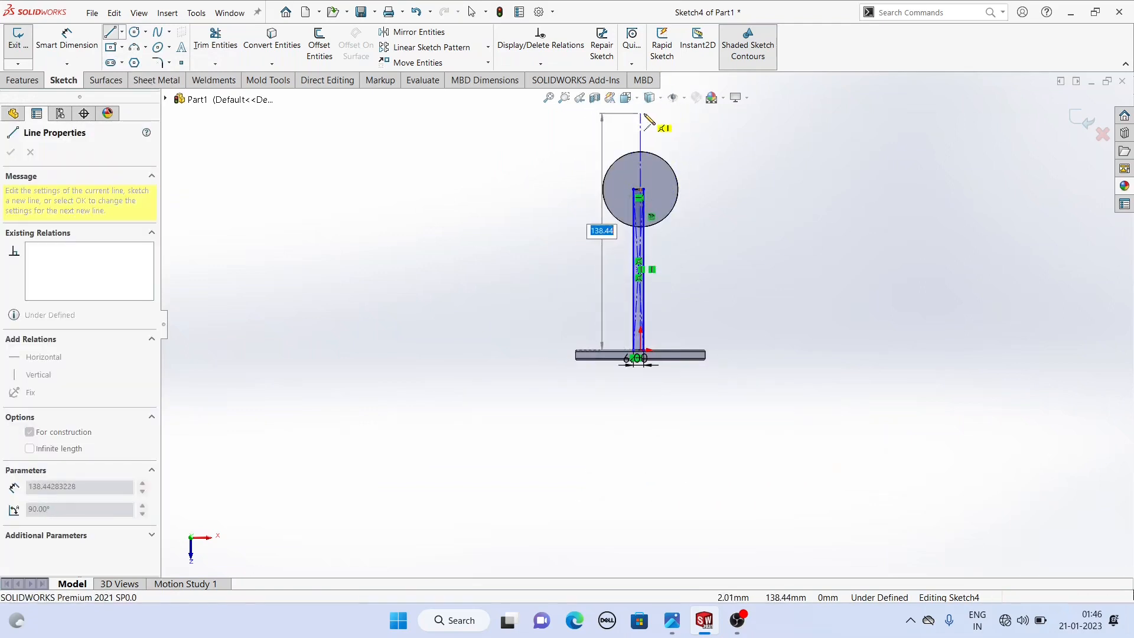
right_click(562, 116)
click(595, 154)
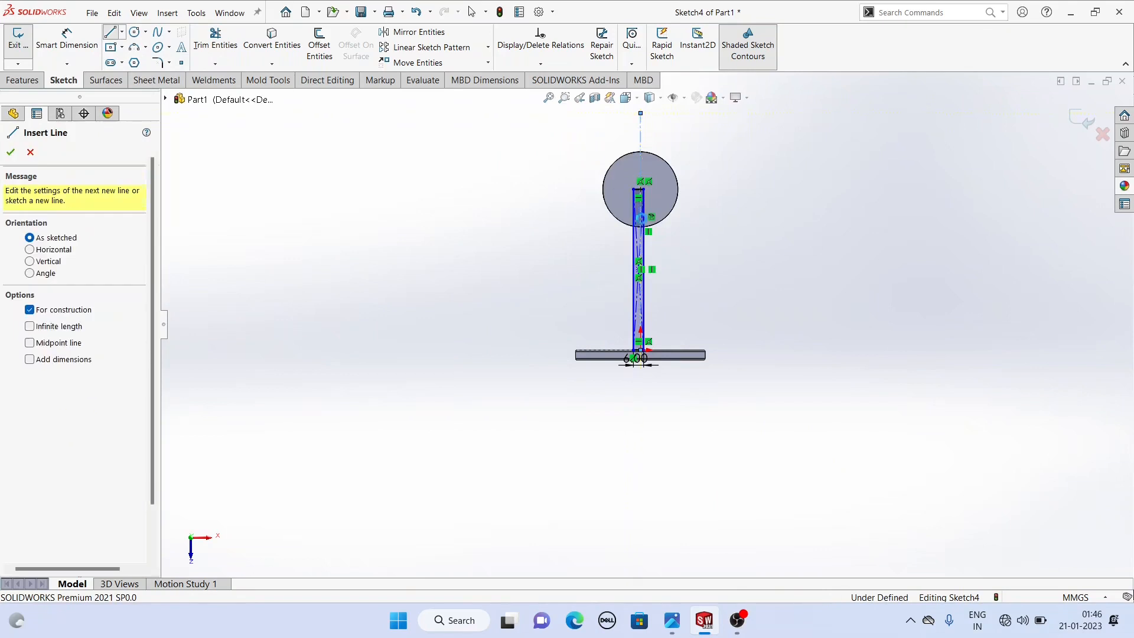
key(Escape)
- Make the rectangle's two vertical edges symmetric about the centerline and close the relation
scroll(649, 272, up, 3)
scroll(648, 272, up, 3)
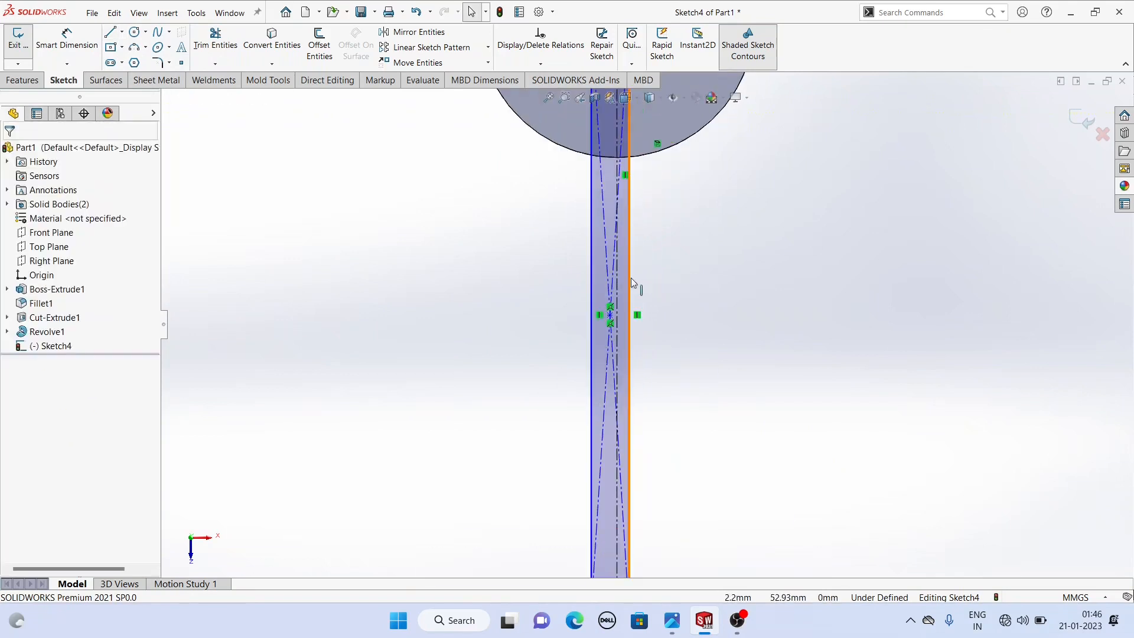
click(629, 277)
ctrl+click(590, 296)
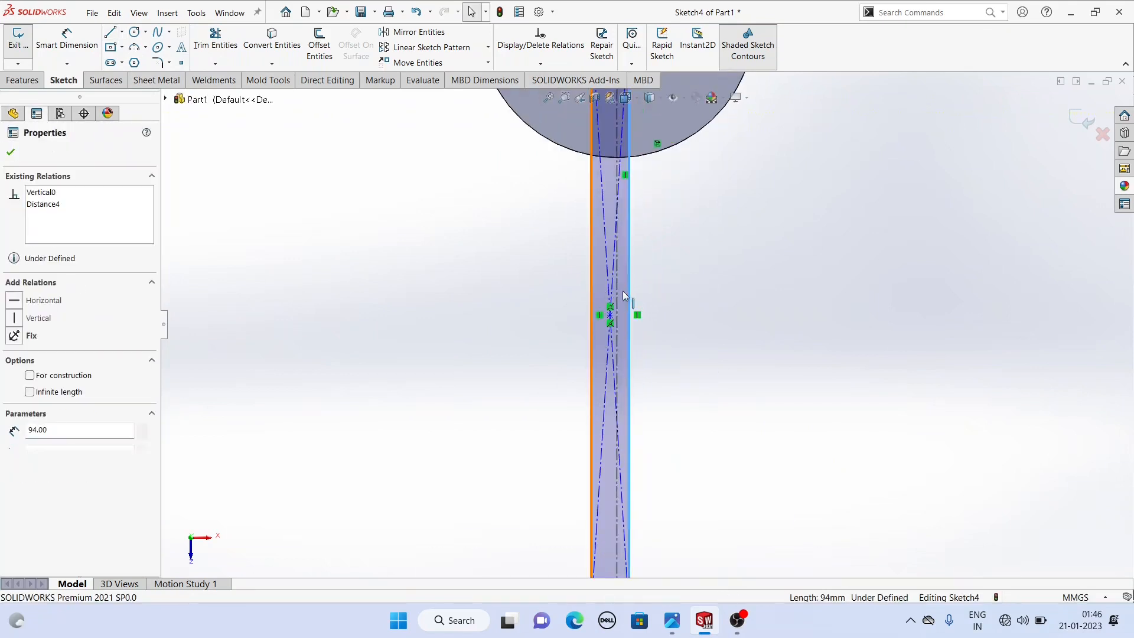
ctrl+click(618, 295)
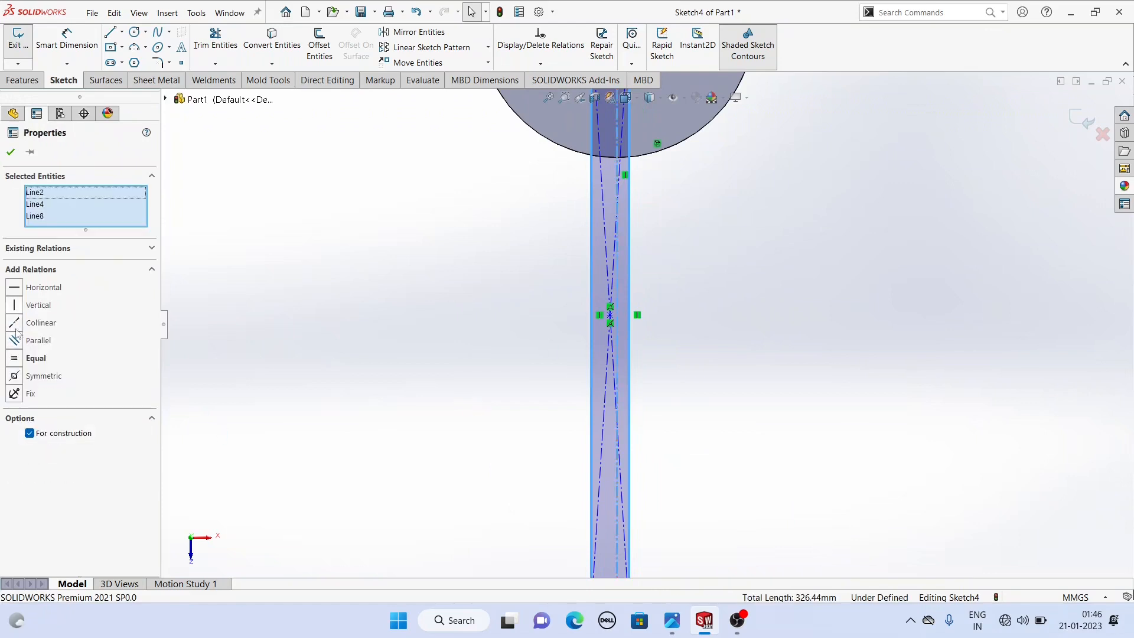
click(12, 377)
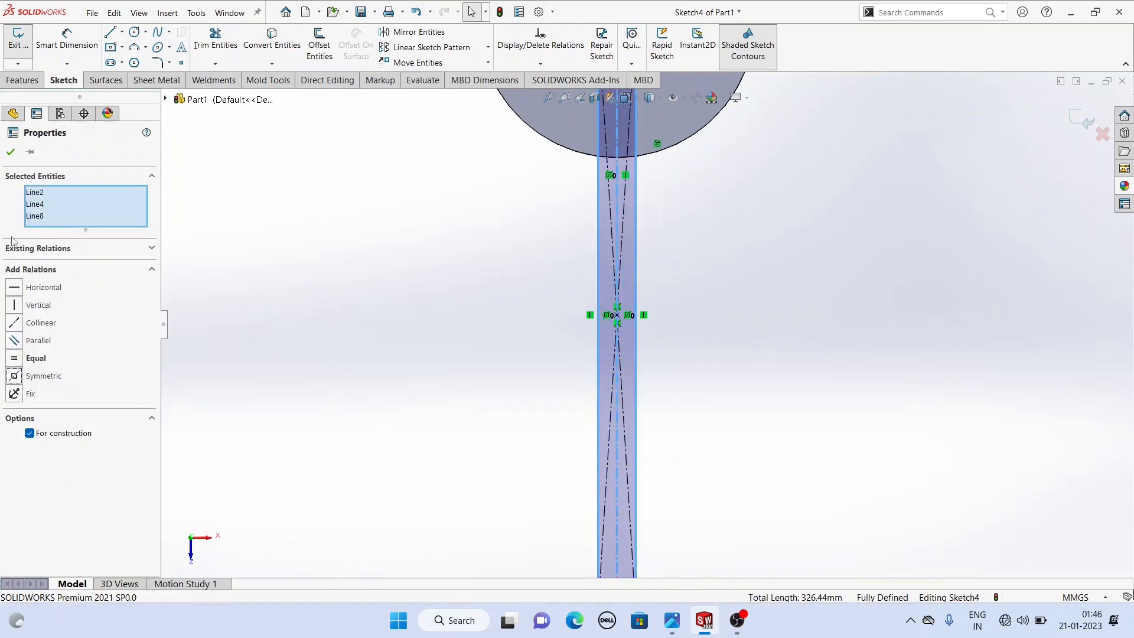
click(10, 152)
- Extrude the rectangle Up To Surface, ending at the top face of the boss's lower flange
scroll(495, 308, up, 4)
middle_drag(496, 307, 388, 169)
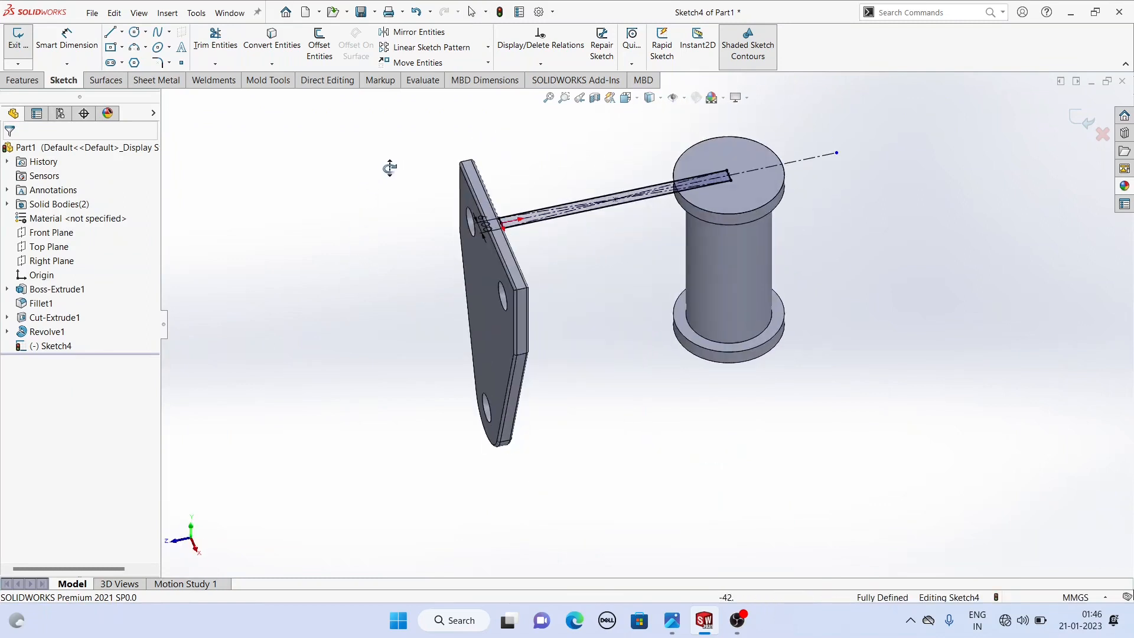
click(17, 81)
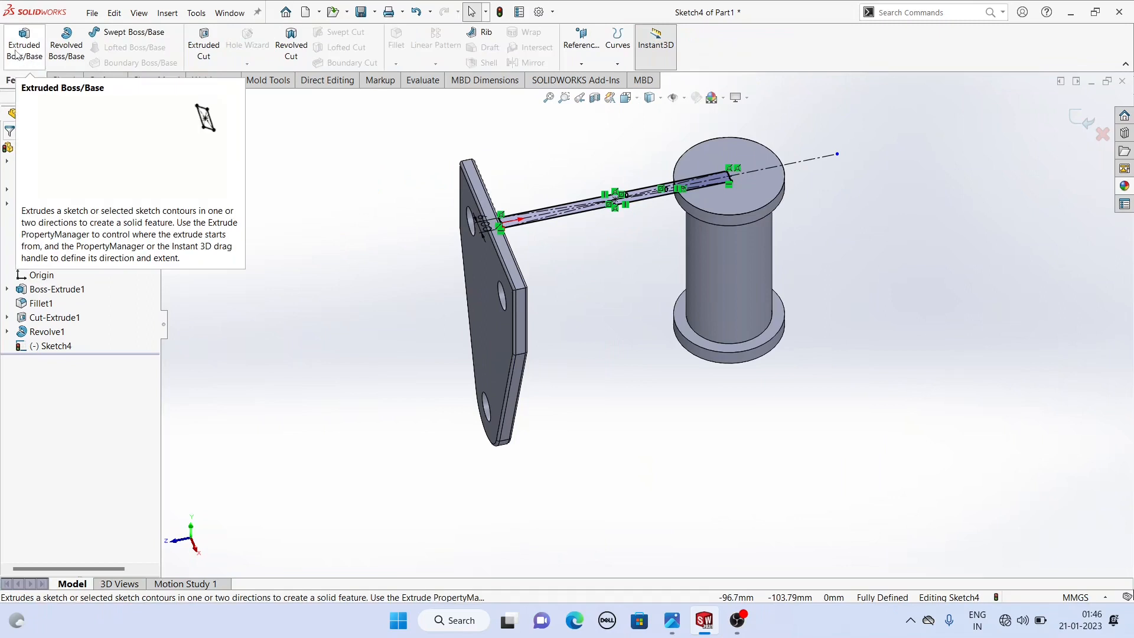
click(15, 51)
middle_drag(522, 275, 611, 162)
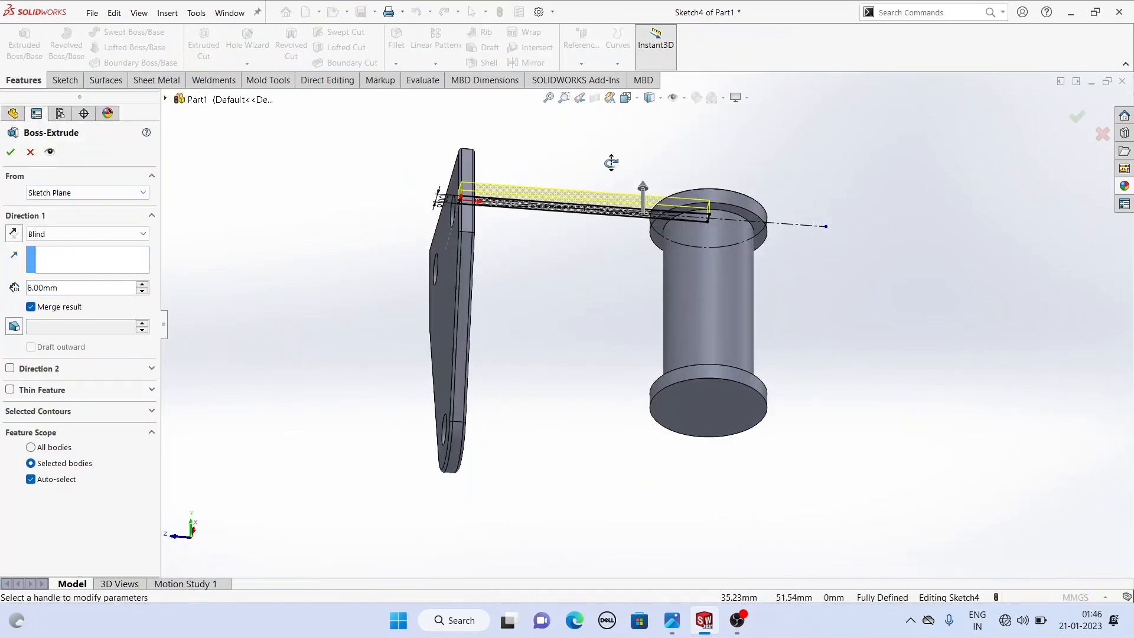
click(77, 237)
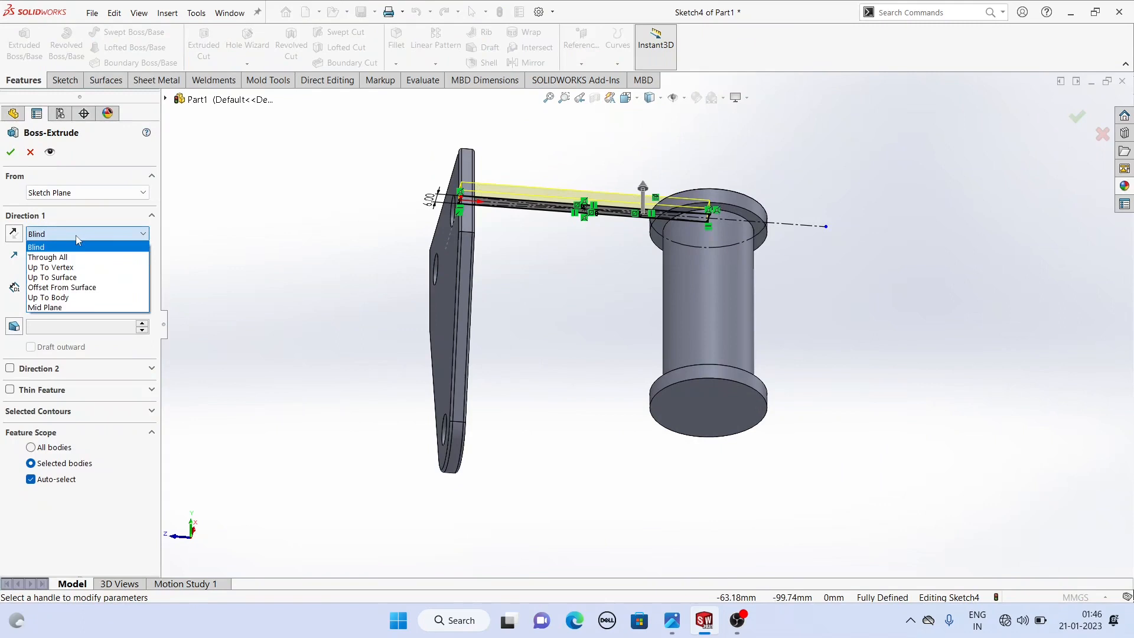
click(54, 278)
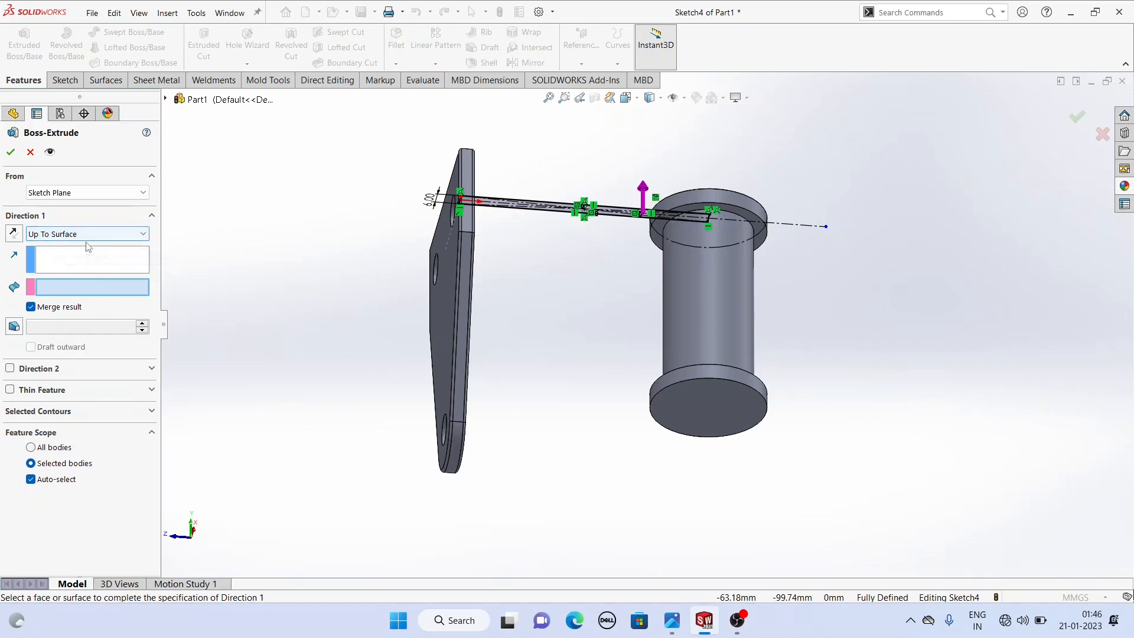
click(689, 406)
middle_drag(509, 382, 405, 431)
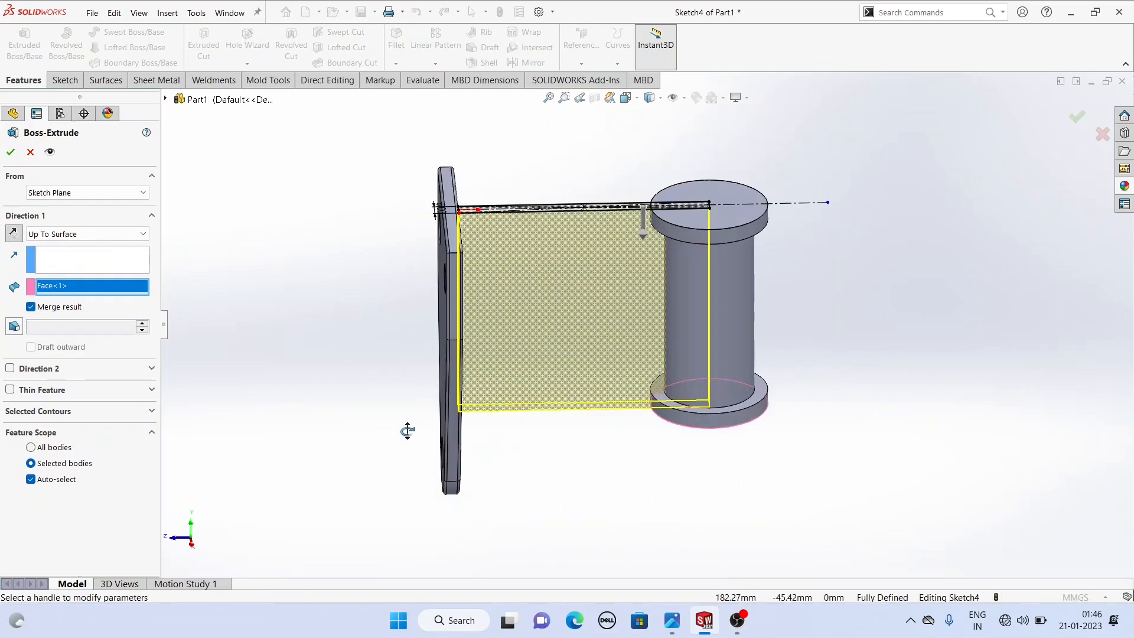
click(11, 153)
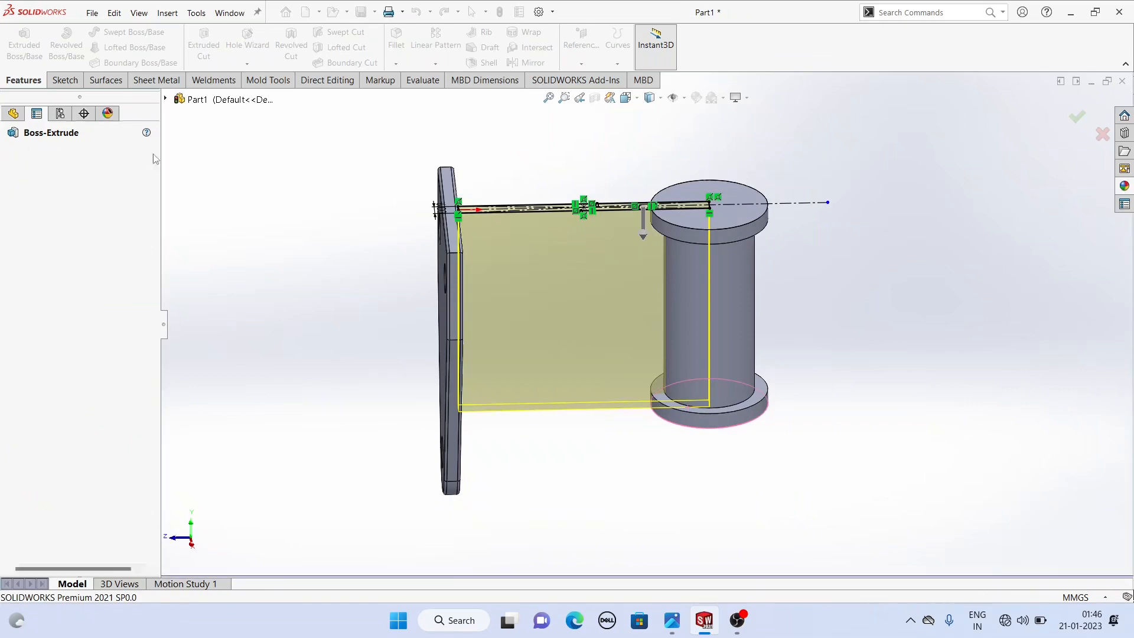
- Inspect the new arm from several angles and switch to the image viewer to compare with the reference drawing
click(319, 190)
middle_drag(319, 190, 304, 238)
scroll(473, 251, down, 10)
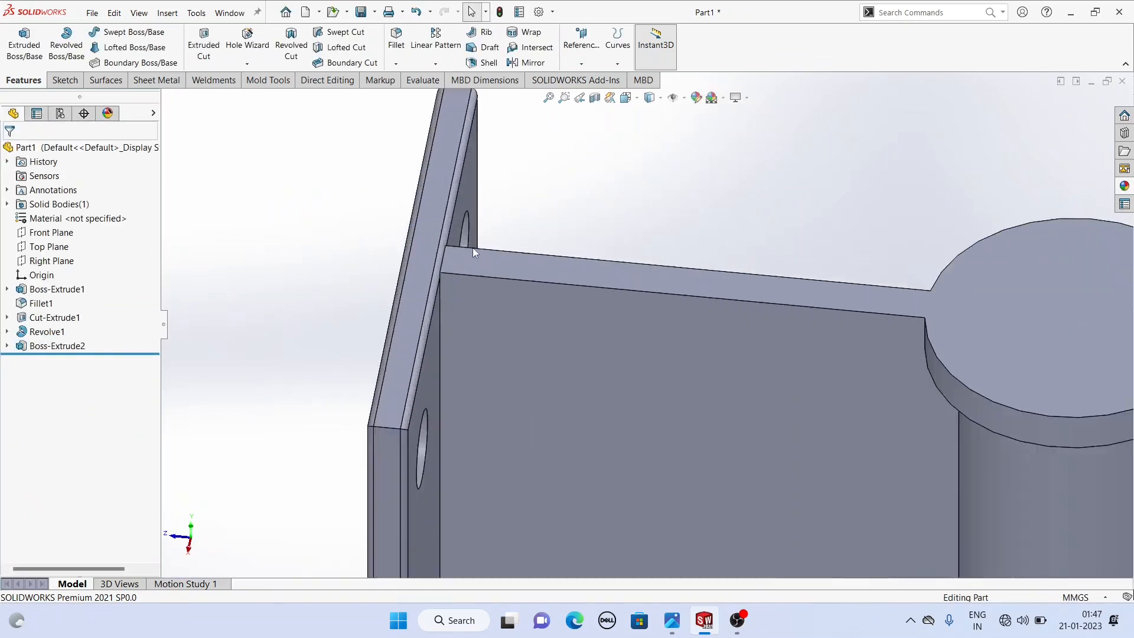
scroll(508, 307, up, 6)
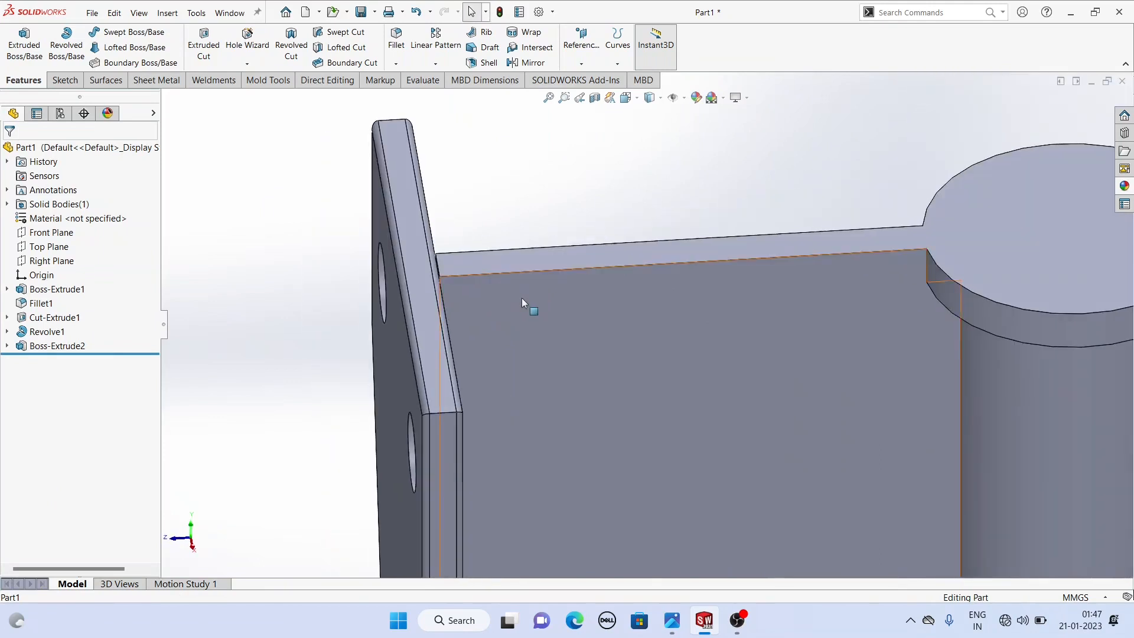
scroll(526, 304, up, 3)
scroll(527, 296, up, 1)
scroll(817, 514, up, 1)
scroll(810, 508, down, 1)
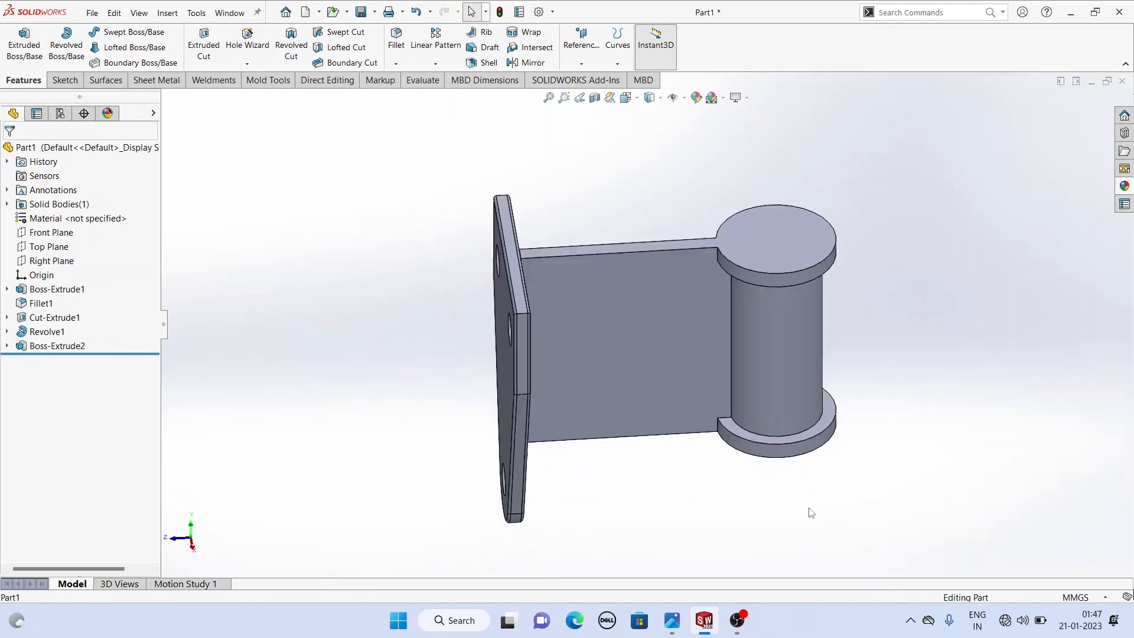
middle_drag(778, 493, 817, 448)
click(673, 625)
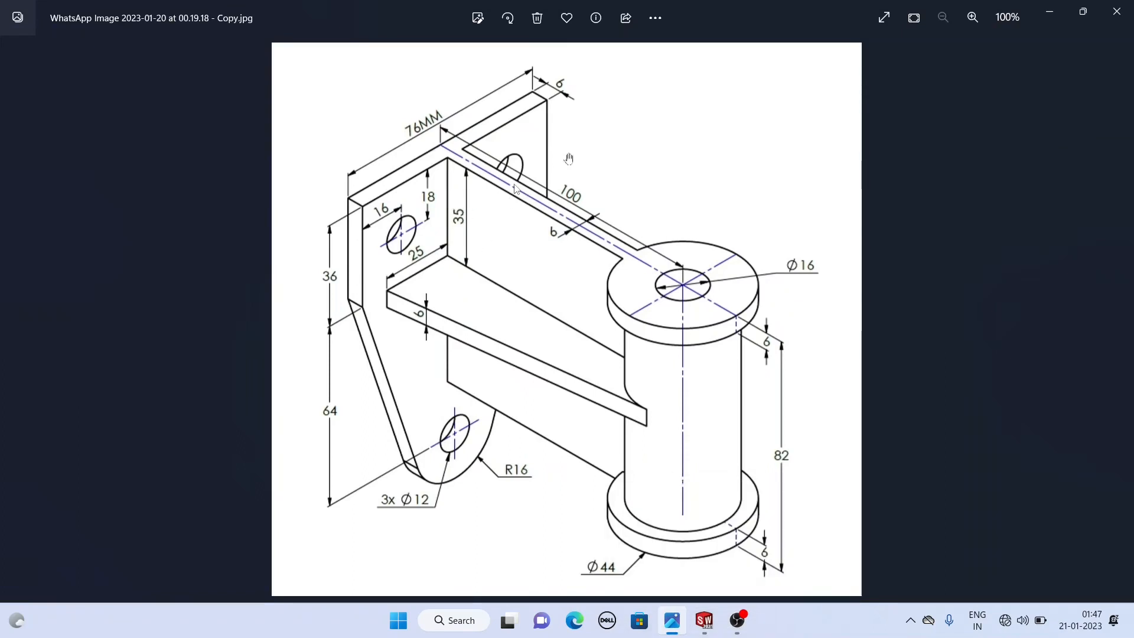
- Return to SolidWorks and create a reference plane offset 35 mm below the boss's top face, flipping the offset direction
click(702, 629)
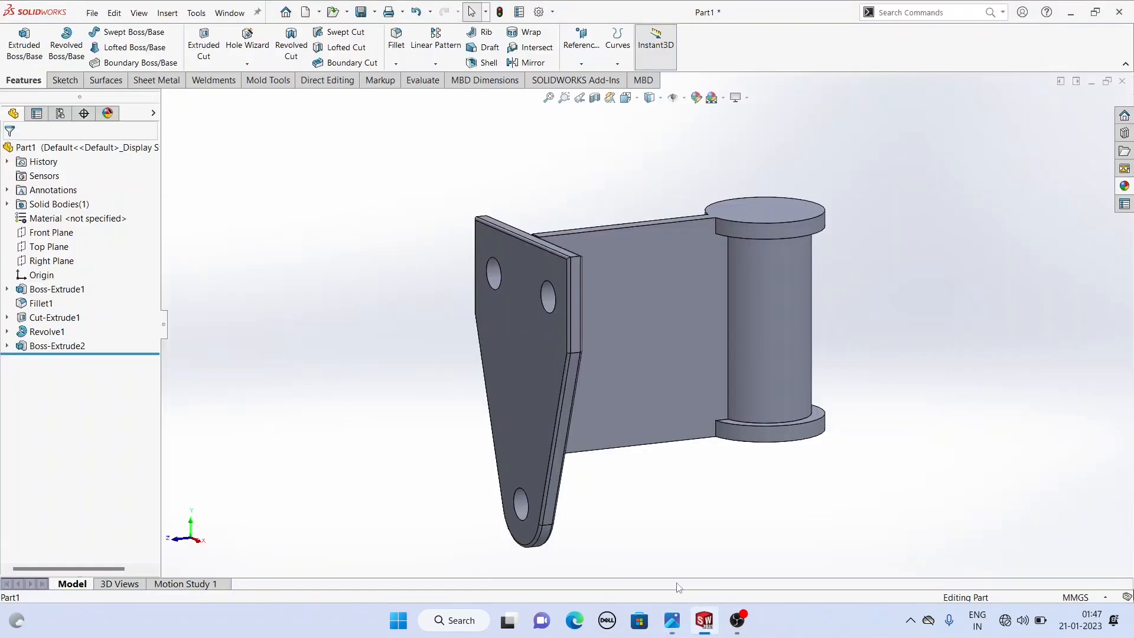
click(582, 63)
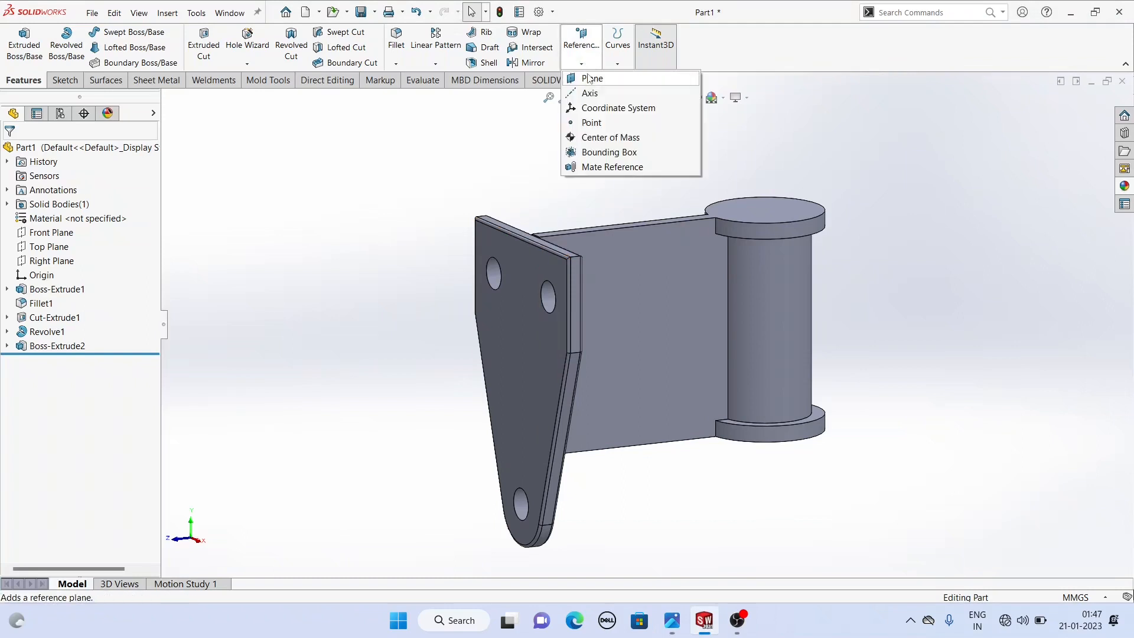
click(588, 78)
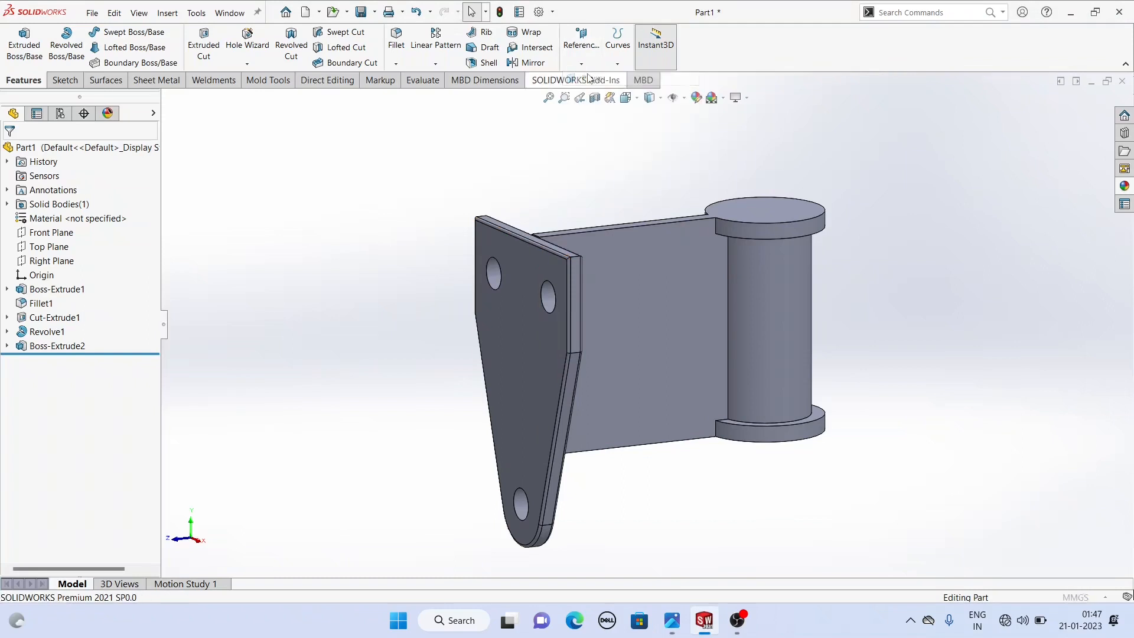
click(754, 209)
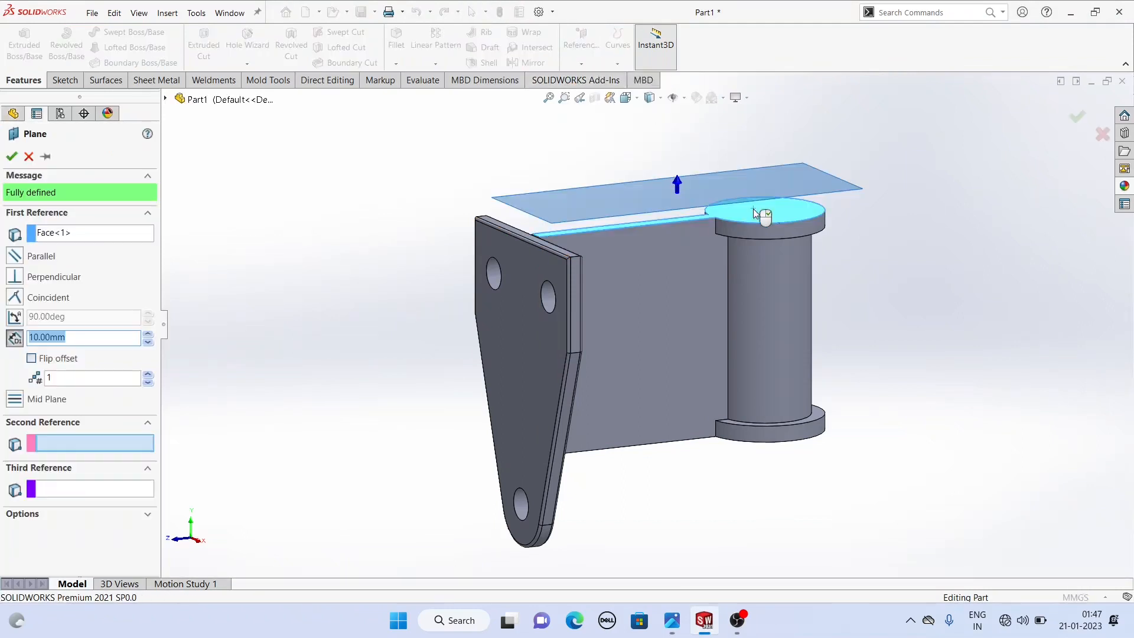
click(32, 359)
text(35)
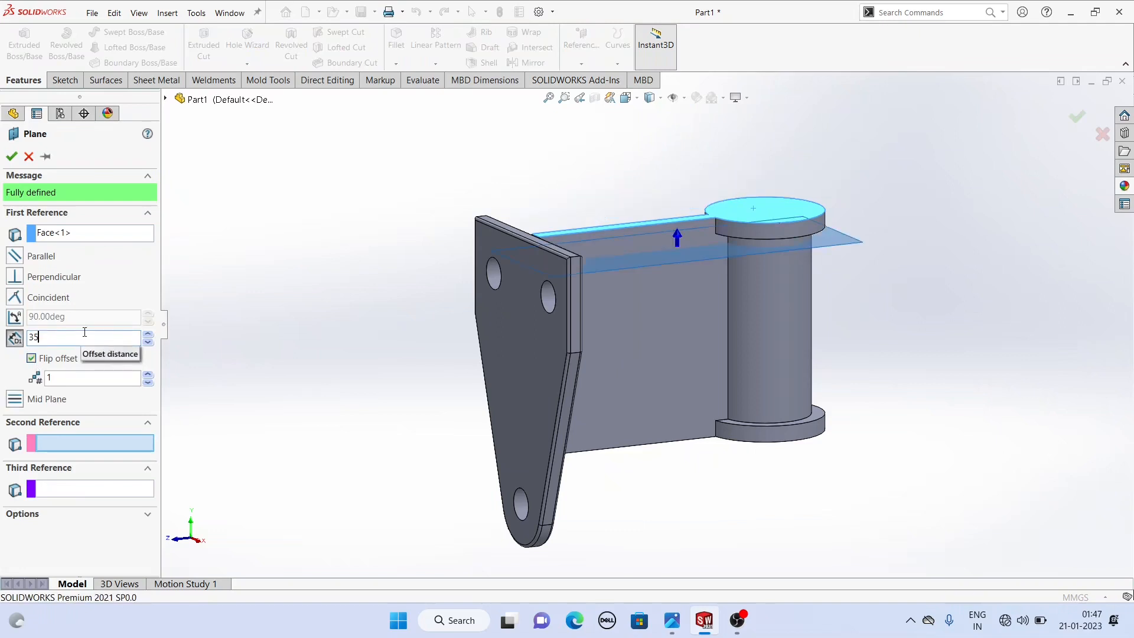
key(Return)
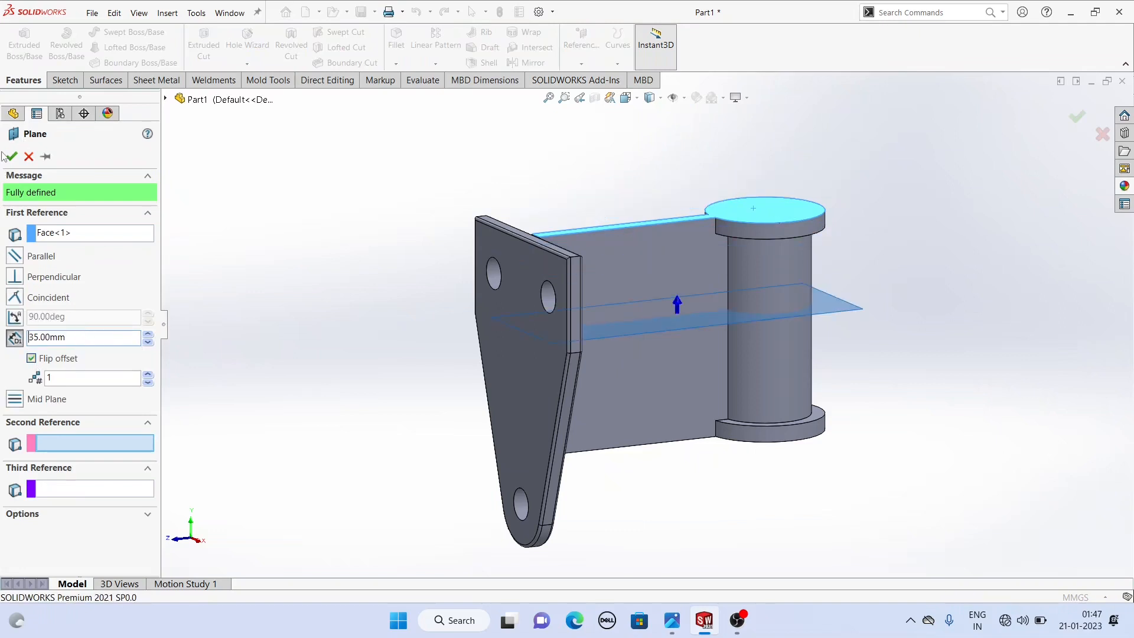
click(13, 157)
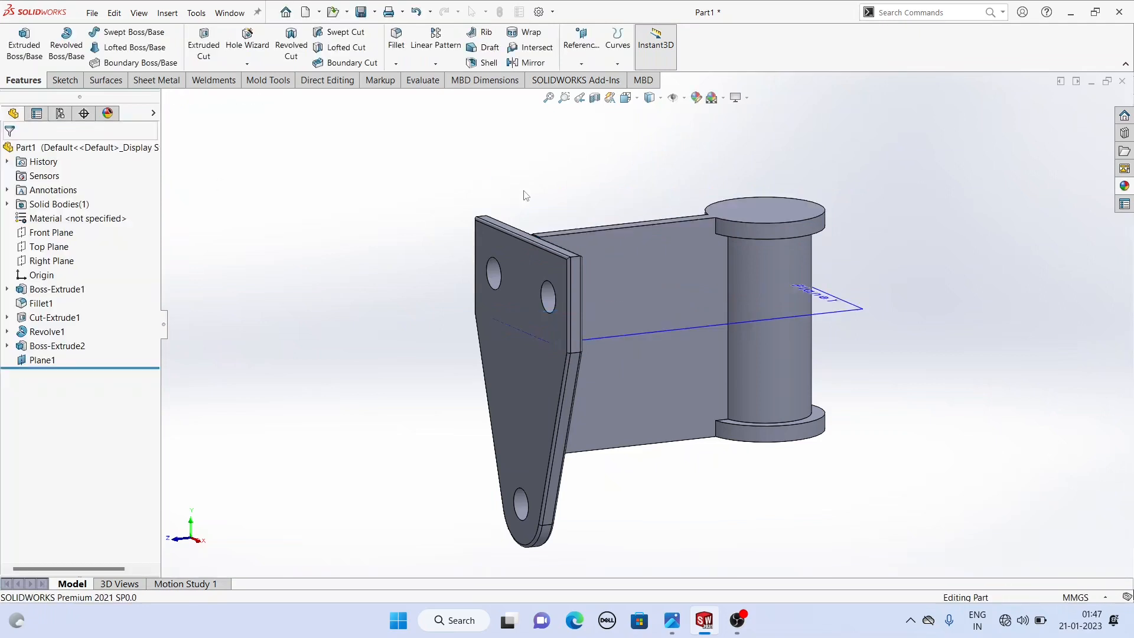
- Open a new sketch on Plane1
key(f)
middle_drag(562, 228, 508, 296)
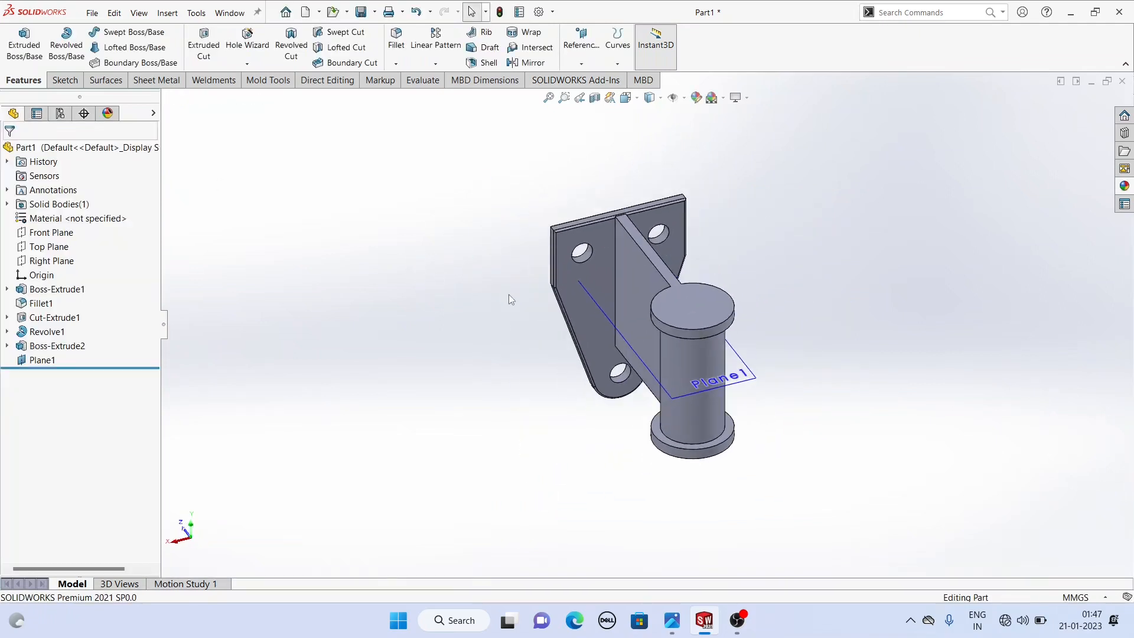
click(592, 304)
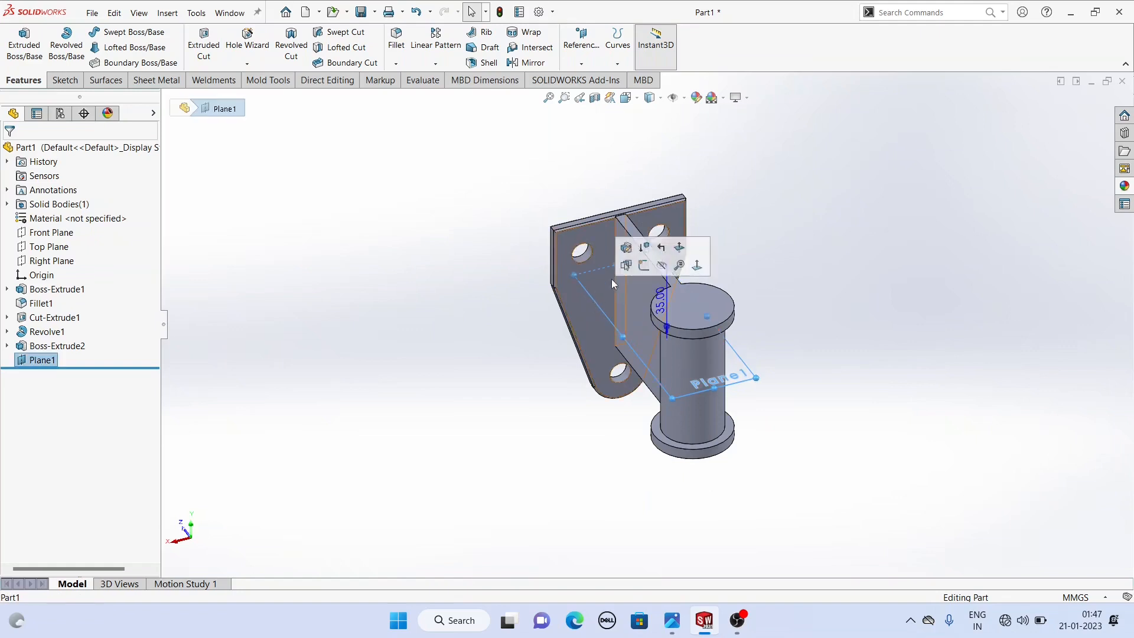
click(644, 266)
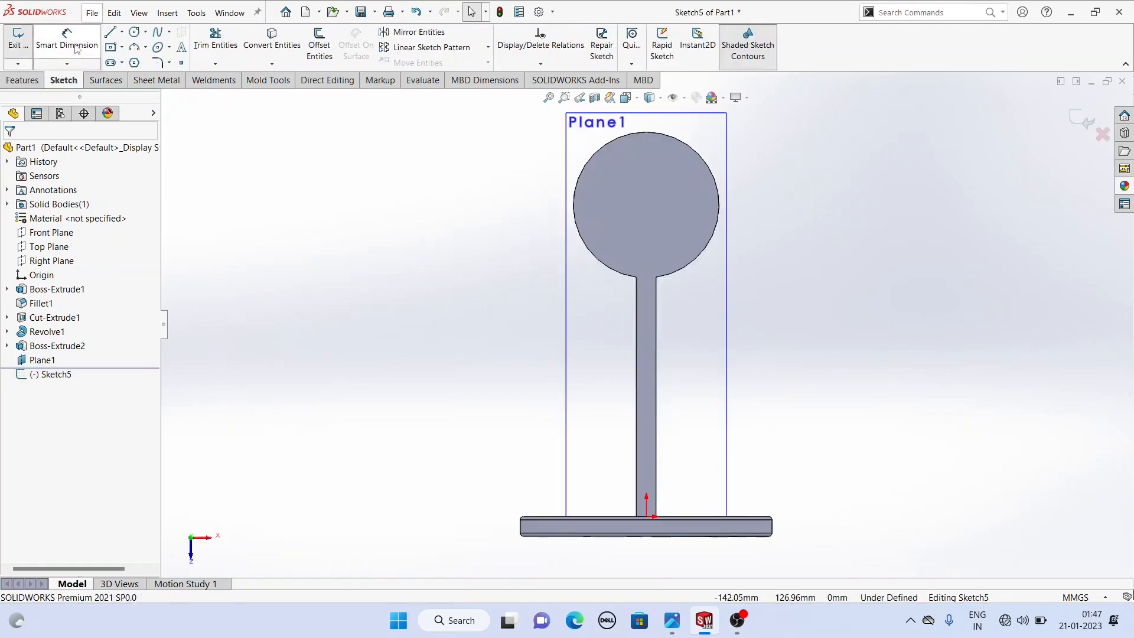
- Sketch a closed trapezoid from inside the boss circle down to the side plate's top edge with the Line tool
click(110, 32)
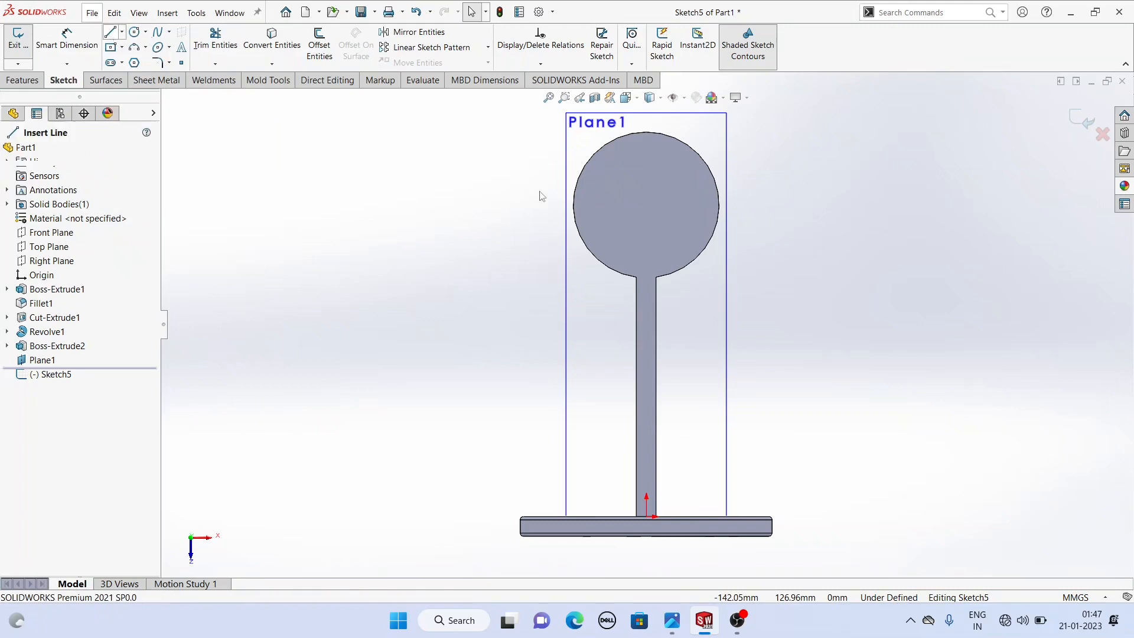
click(610, 204)
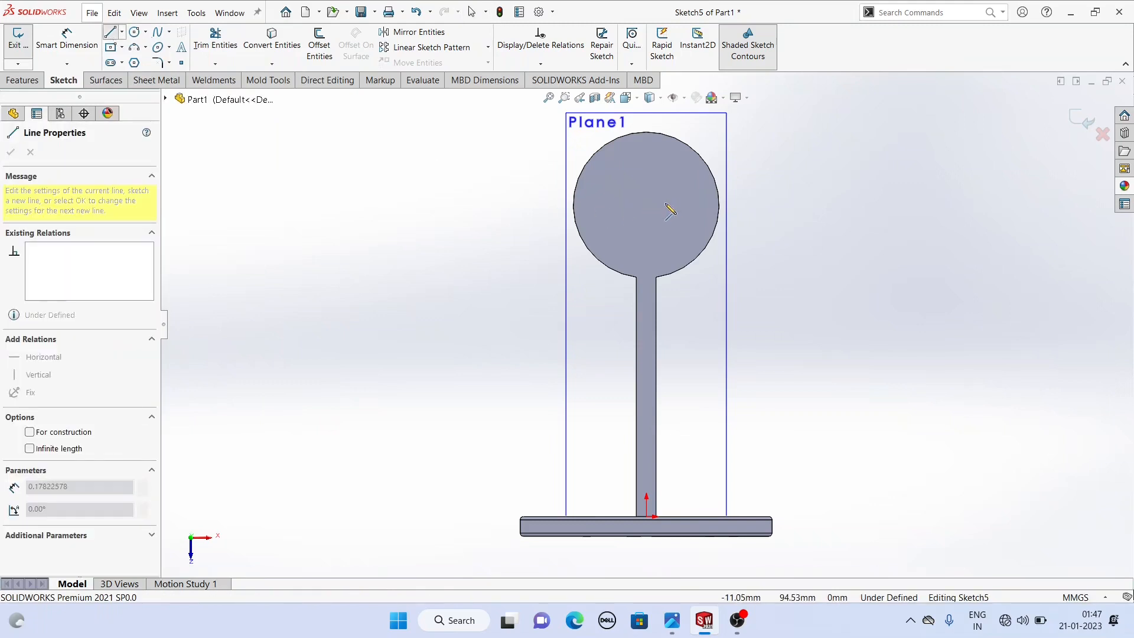
click(684, 204)
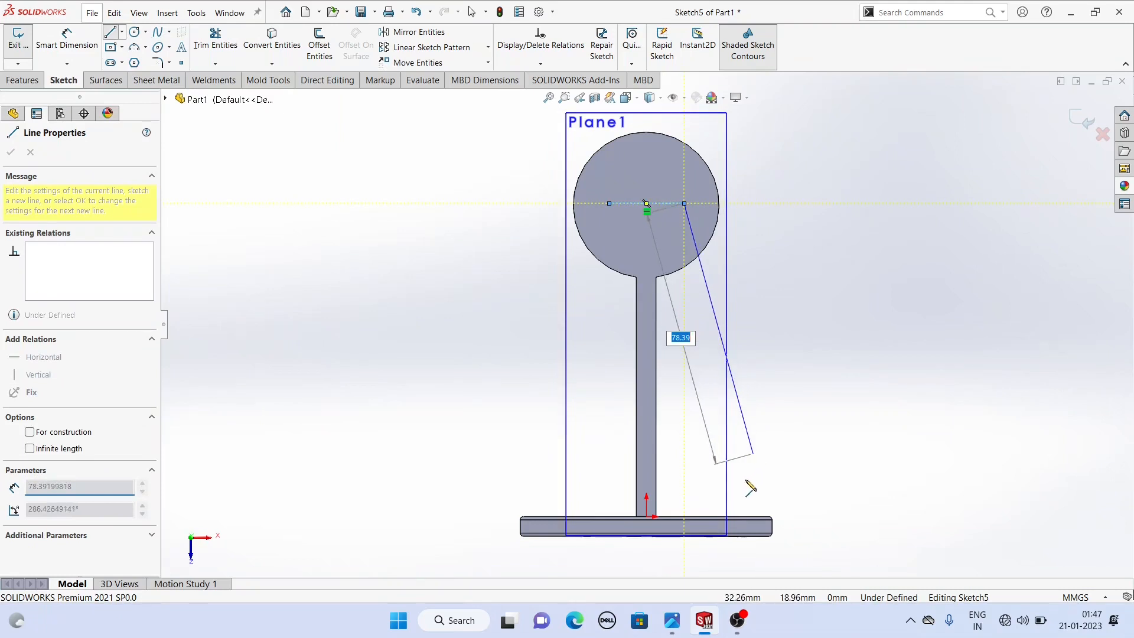
click(740, 518)
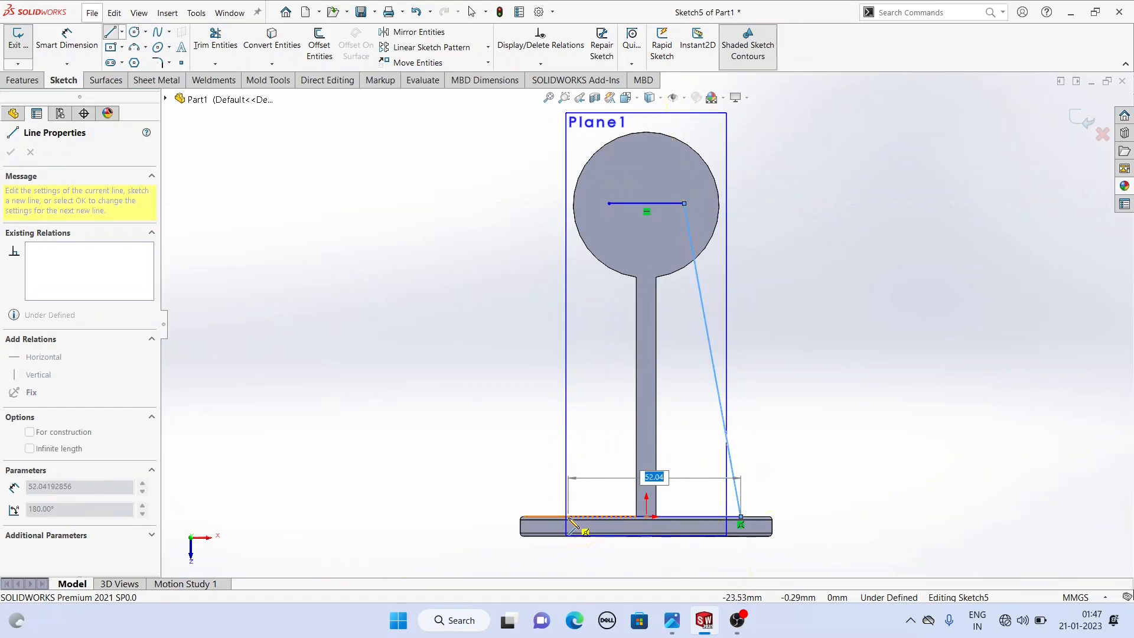
click(585, 517)
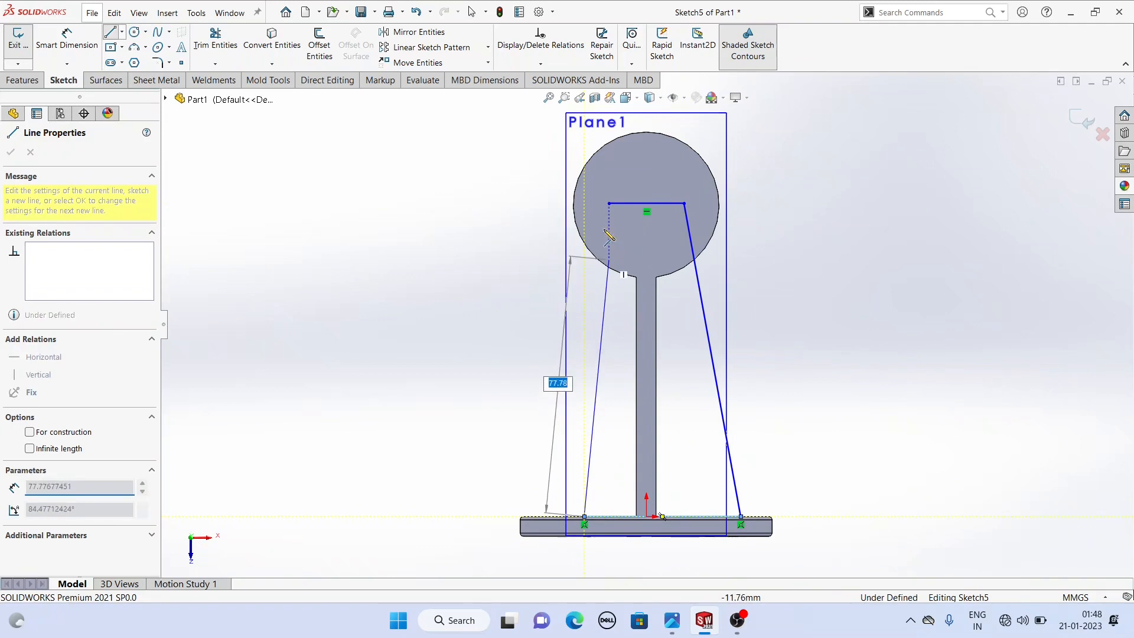
click(610, 204)
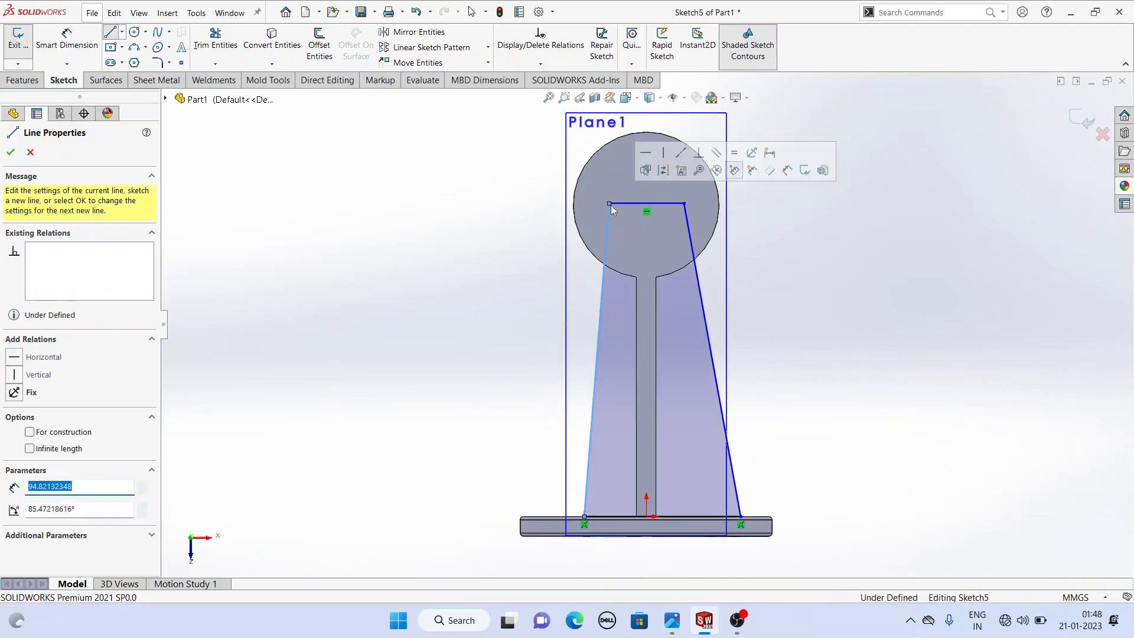
right_click(444, 208)
click(467, 215)
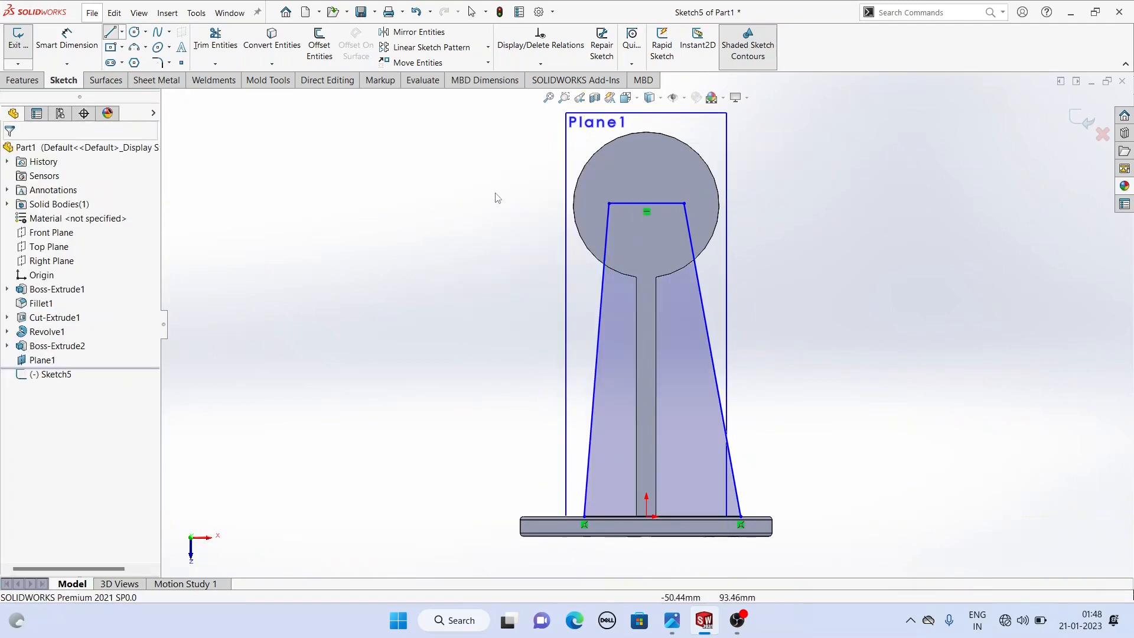
- Convert the boss's circular edge into the sketch
click(642, 133)
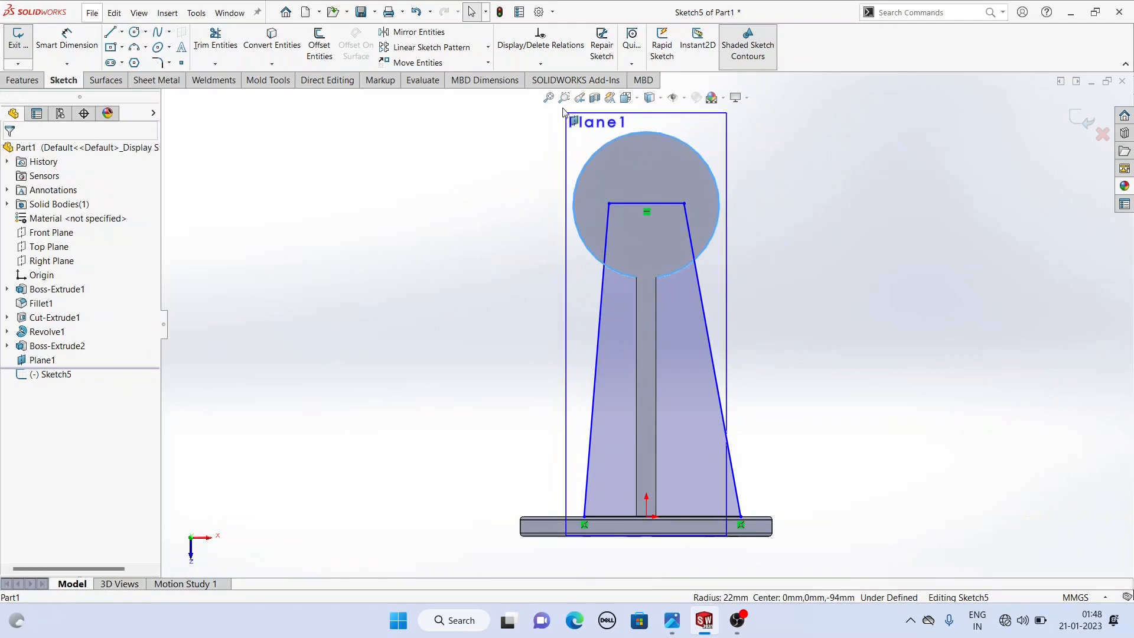
click(267, 40)
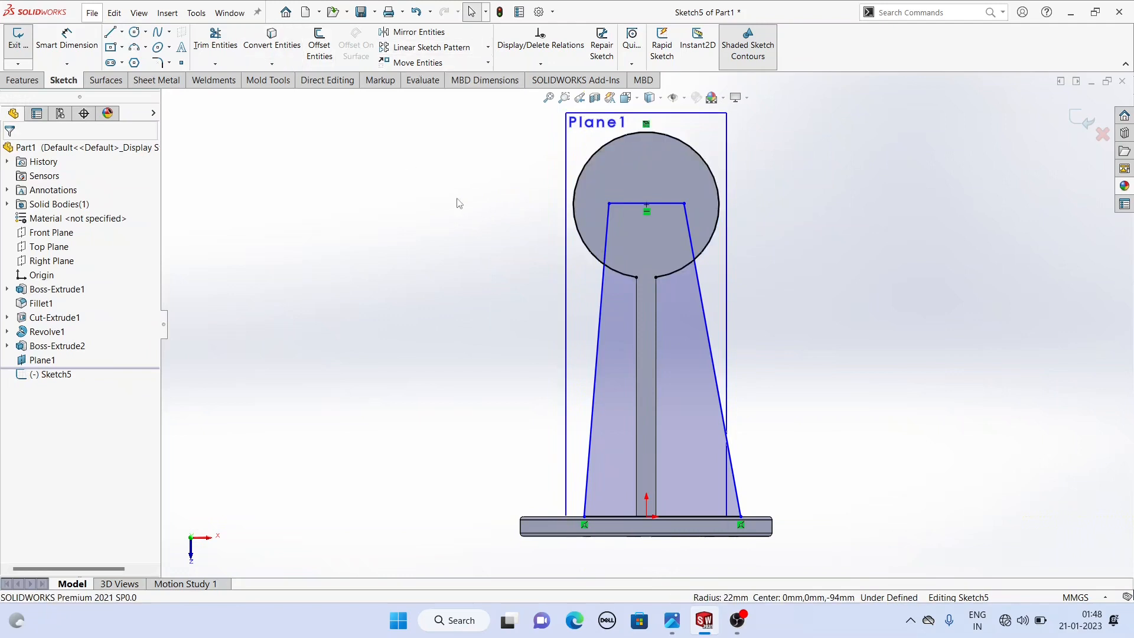
click(620, 139)
click(741, 104)
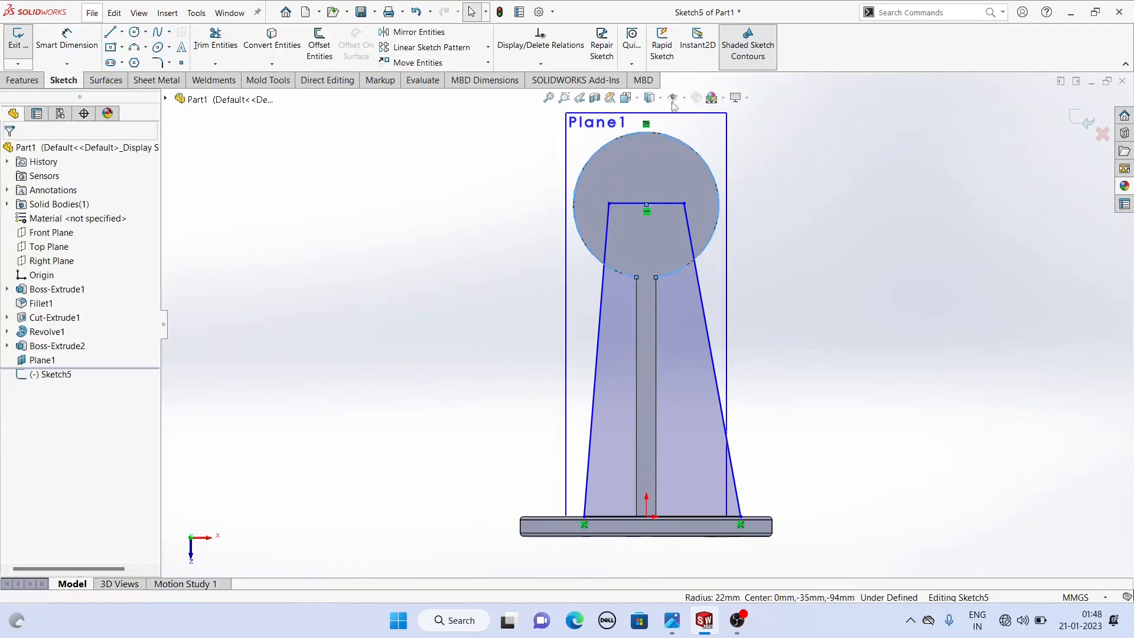
- Add a midpoint relation between the trapezoid's top line and the boss's centre point
click(658, 205)
ctrl+click(647, 205)
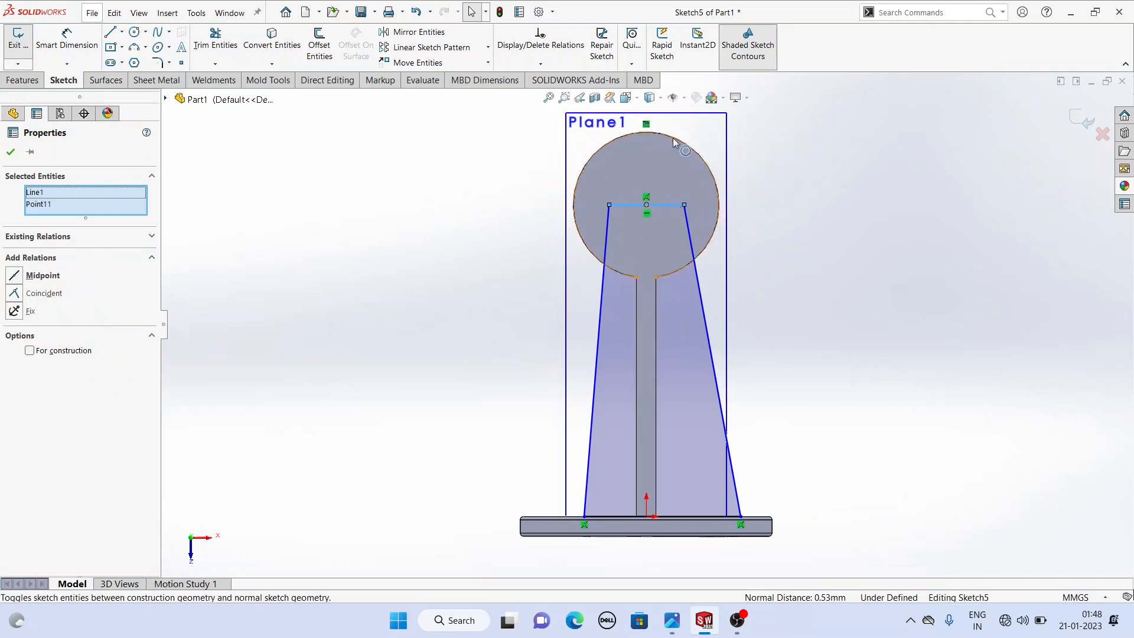
click(430, 207)
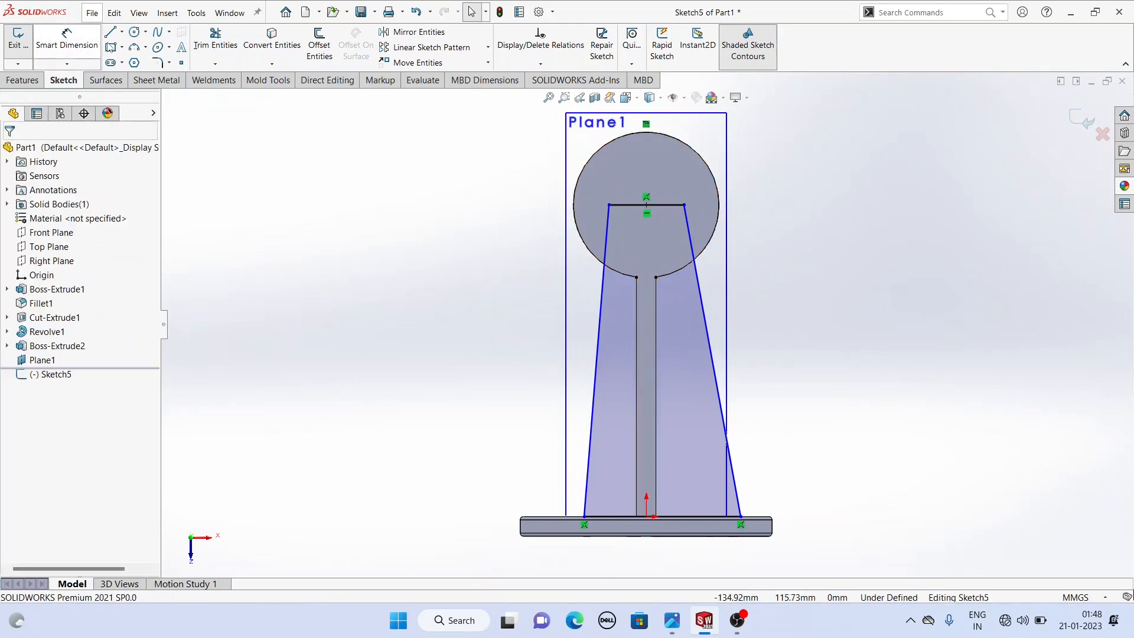
- Draw a vertical construction centerline from the top line's midpoint down to the plate edge
click(113, 33)
click(122, 32)
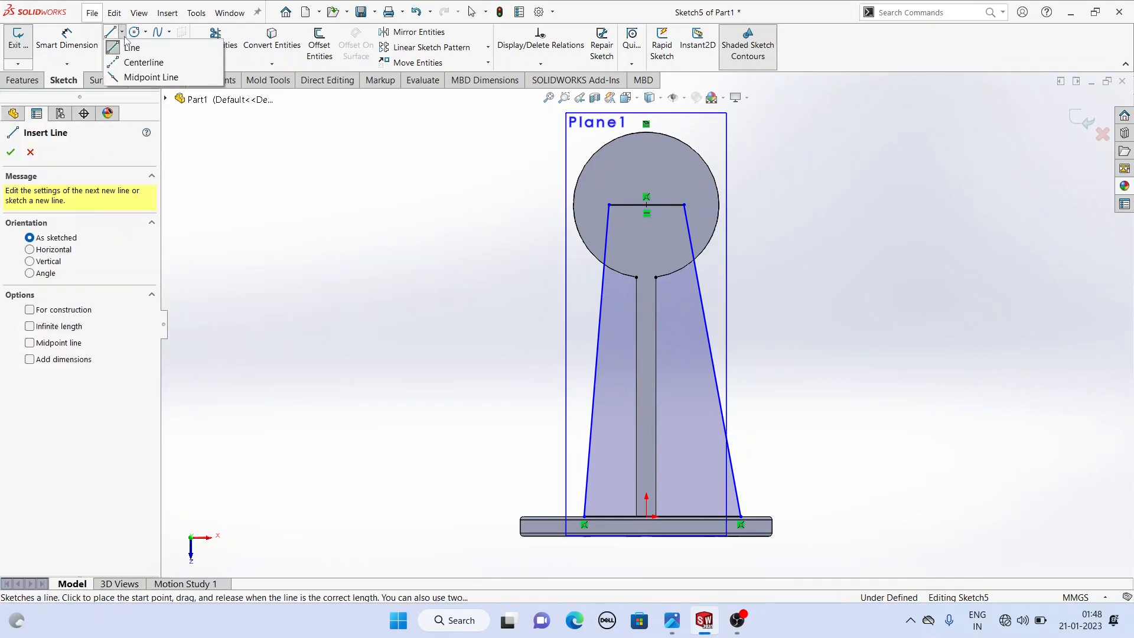
click(137, 62)
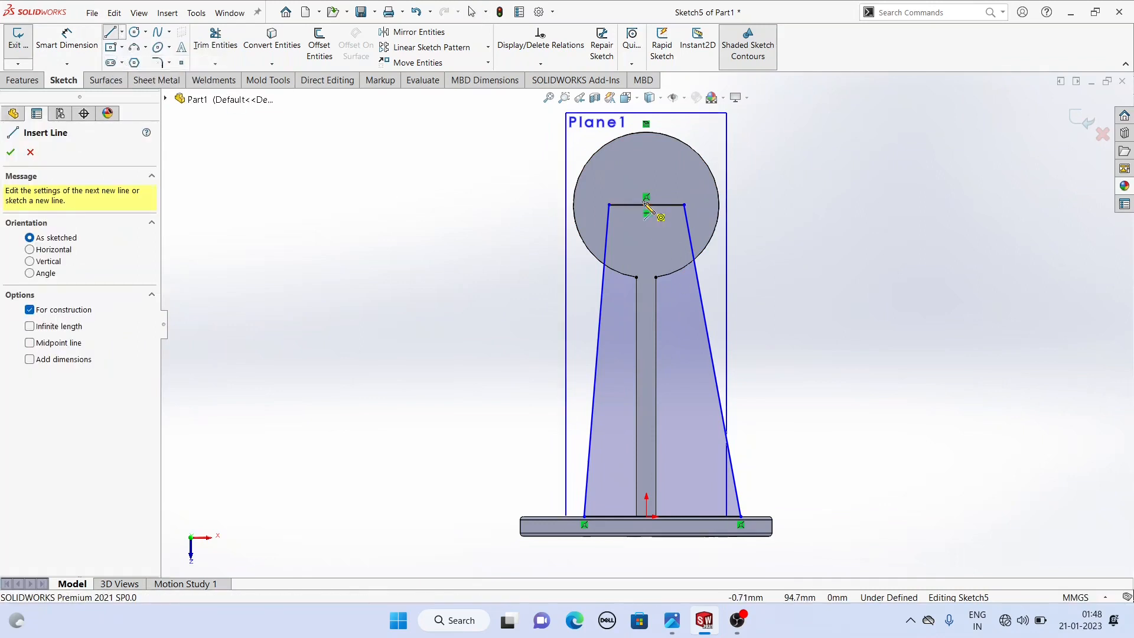
click(646, 205)
click(646, 516)
right_click(404, 324)
click(433, 335)
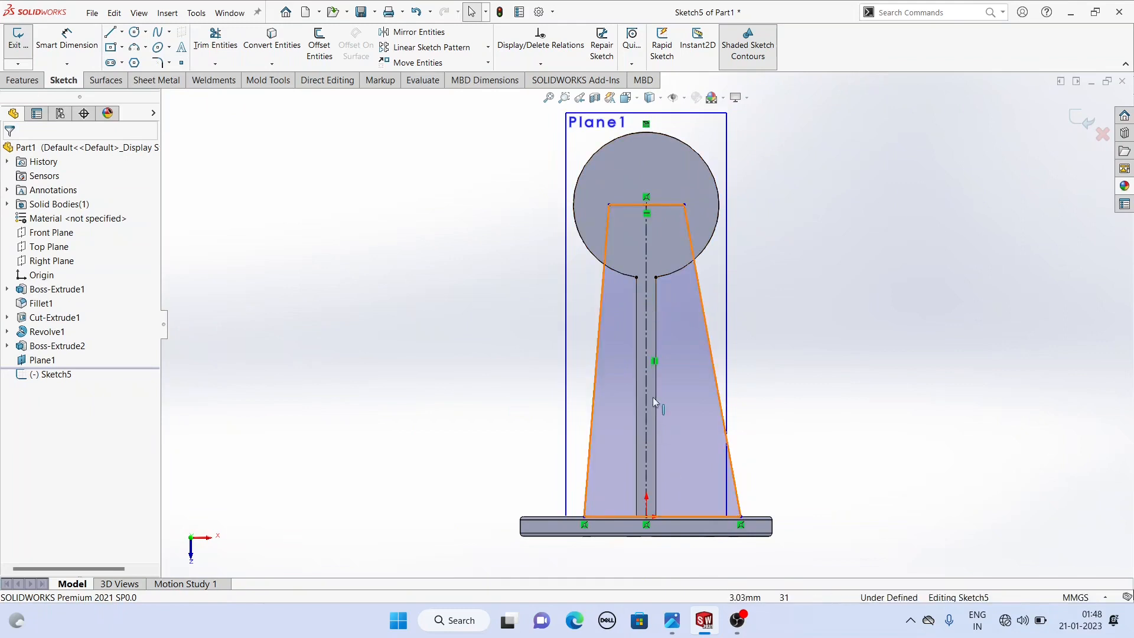
- Make the trapezoid's two slanted edges symmetric about the centerline
click(649, 378)
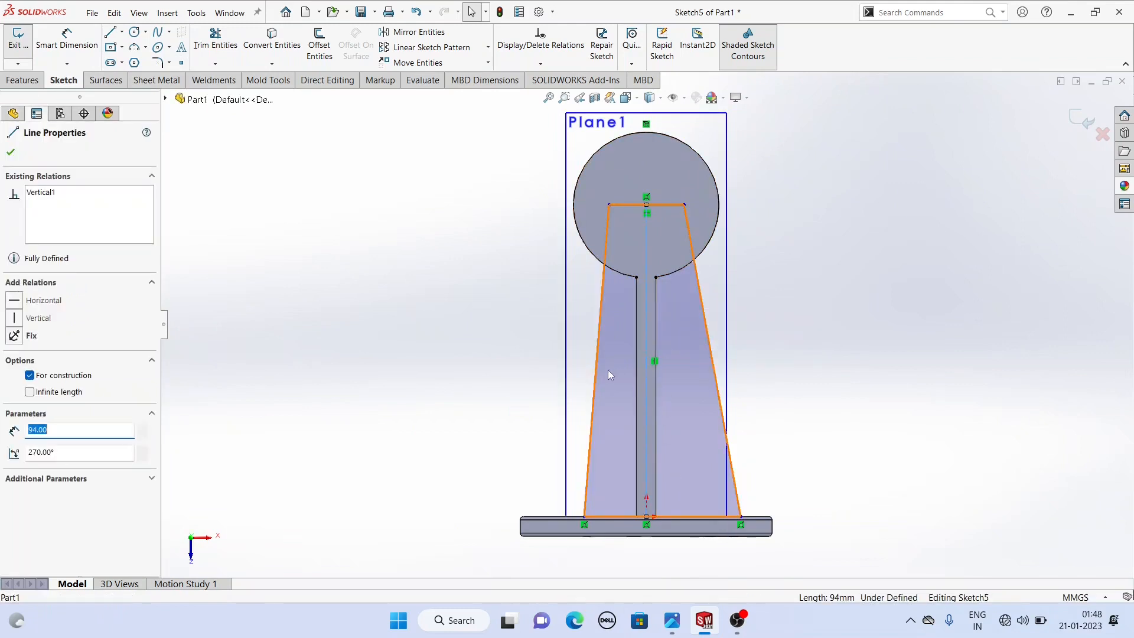
ctrl+click(594, 371)
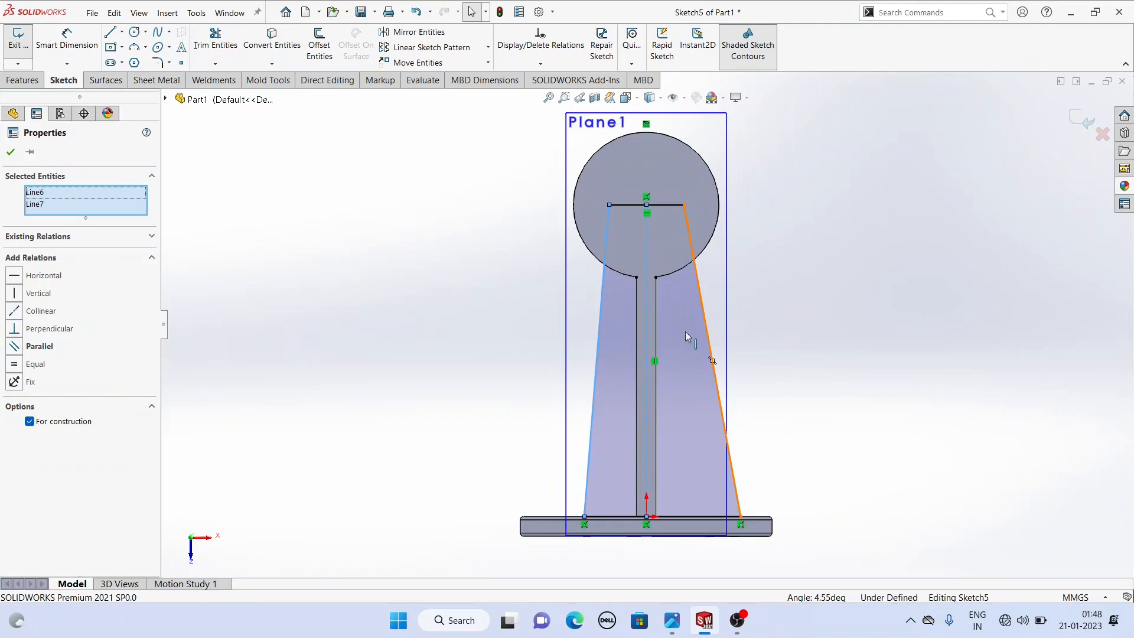
ctrl+click(687, 335)
click(15, 375)
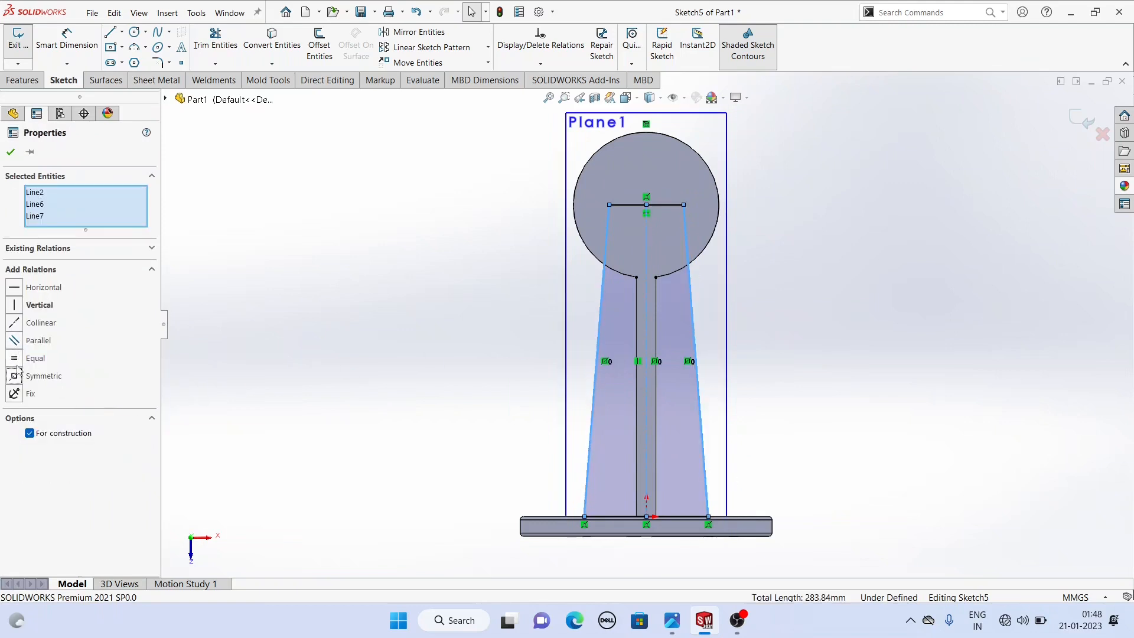
key(Escape)
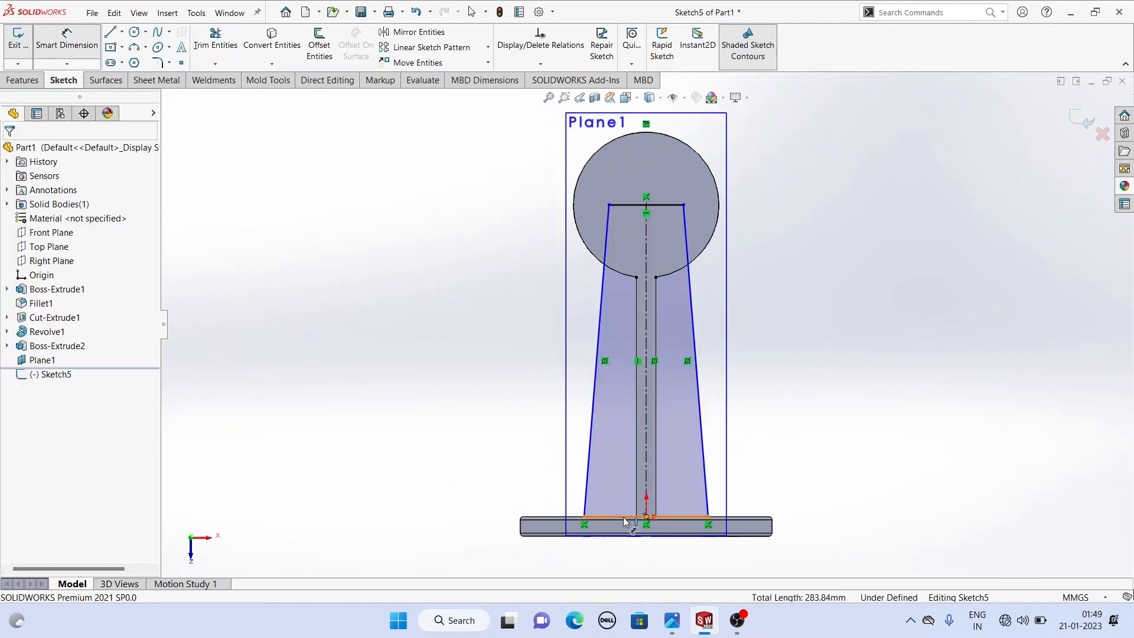
- Dimension the trapezoid's bottom edge as 56 mm
click(623, 516)
key(f)
click(632, 529)
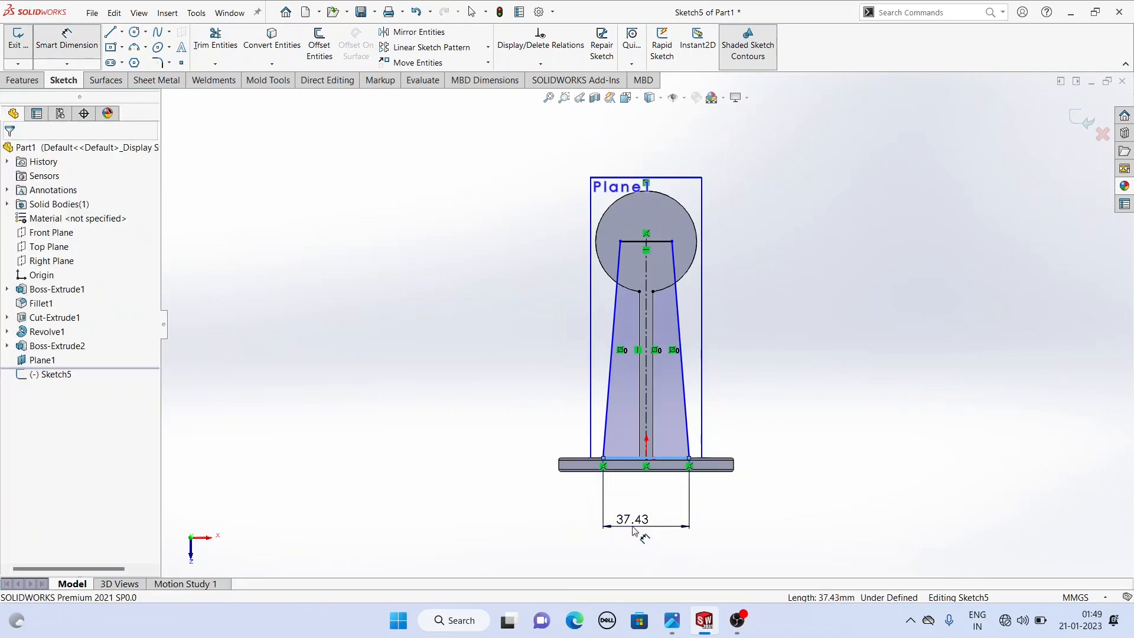
key(Return)
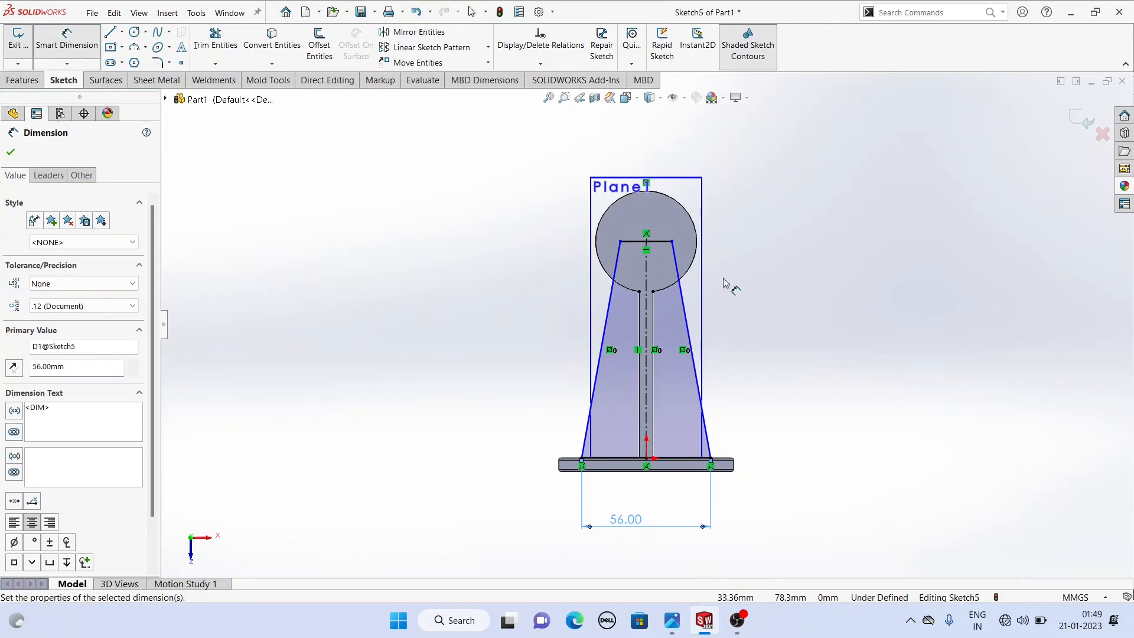
- Set the trapezoid's top edge width to 34 mm and leave the dimension tool
scroll(717, 279, down, 1)
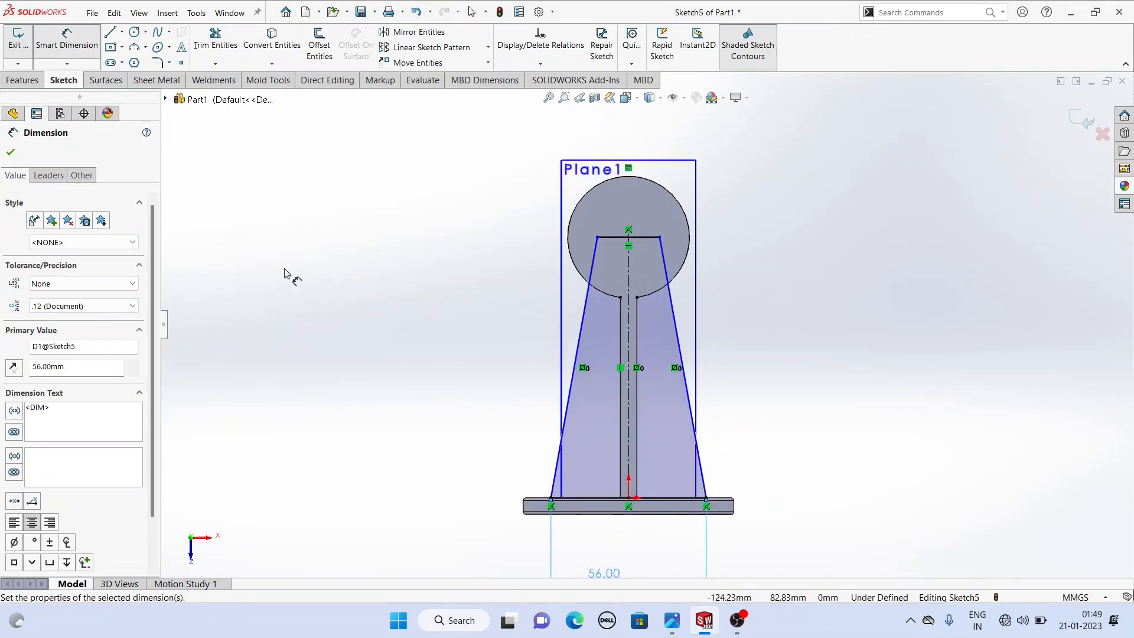
click(617, 241)
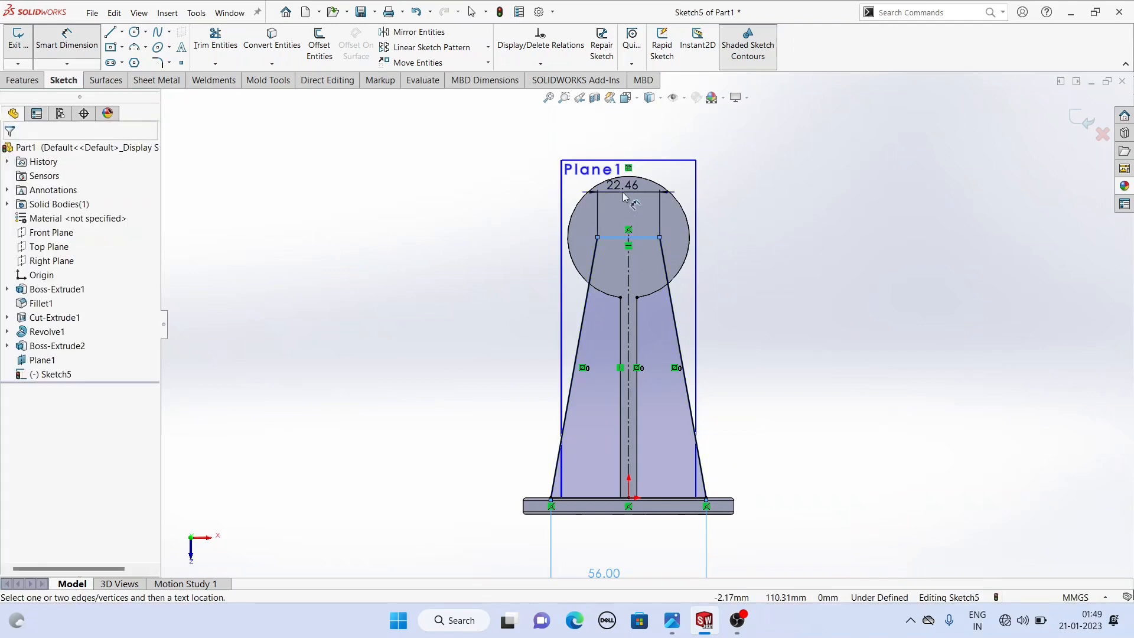
click(616, 196)
text(34)
key(Return)
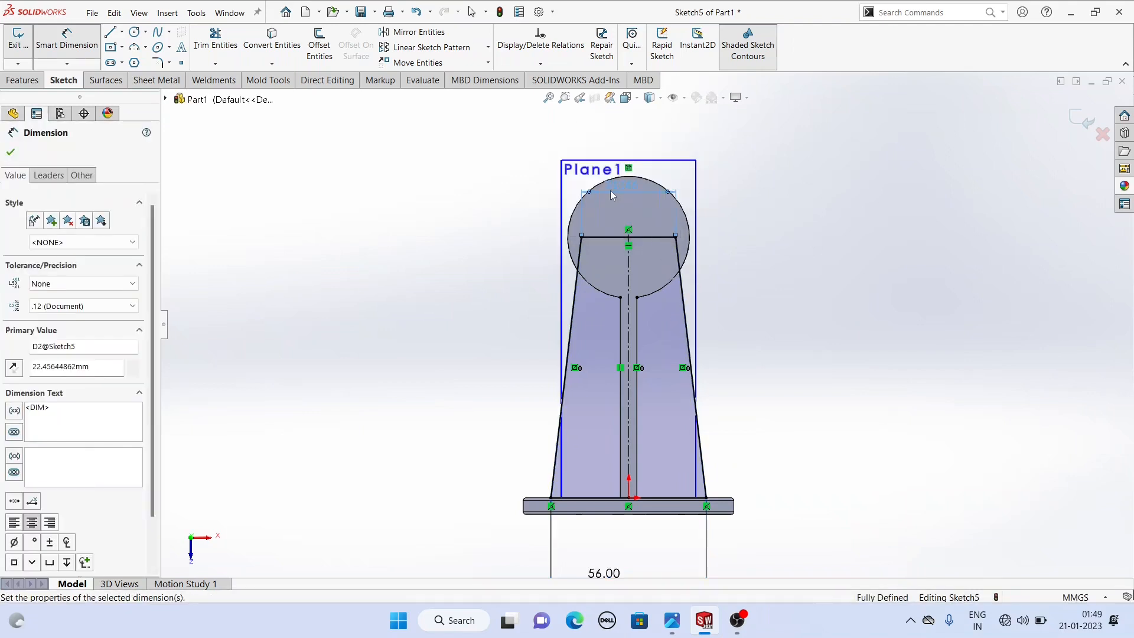
right_click(277, 195)
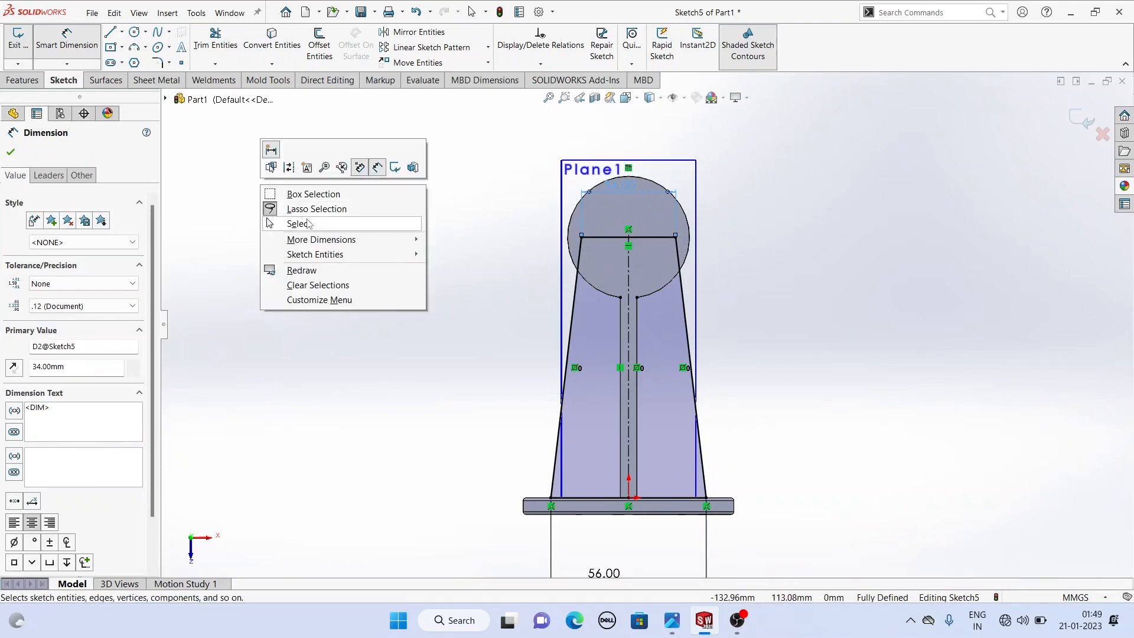
- Extrude the trapezoid sketch 6 mm in the reversed direction to form the support rib
click(289, 224)
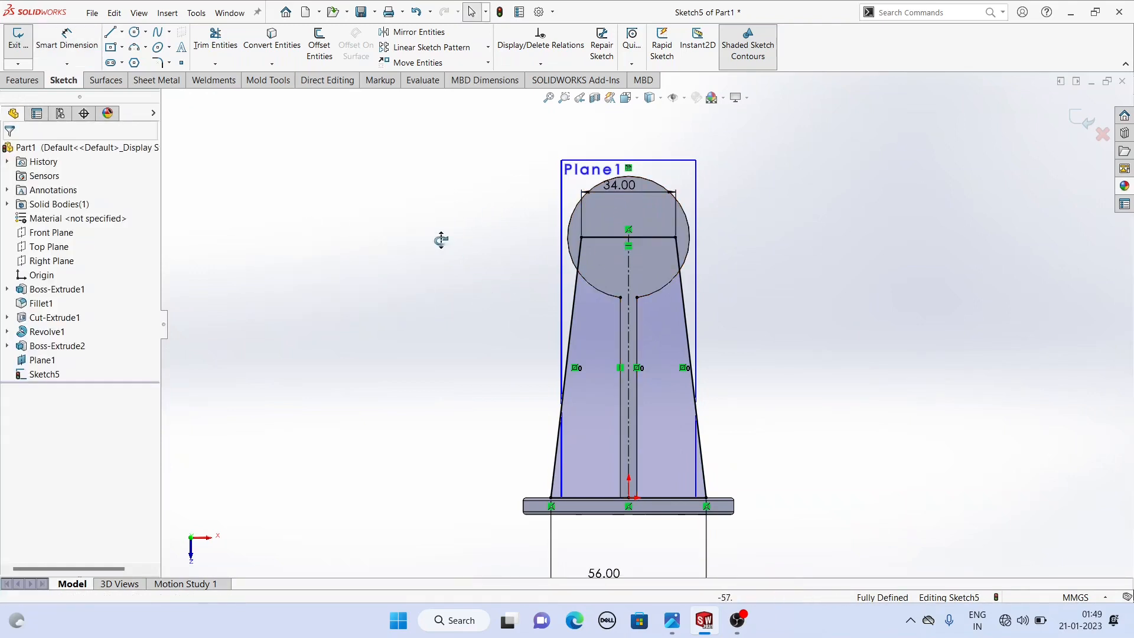
middle_drag(441, 240, 568, 248)
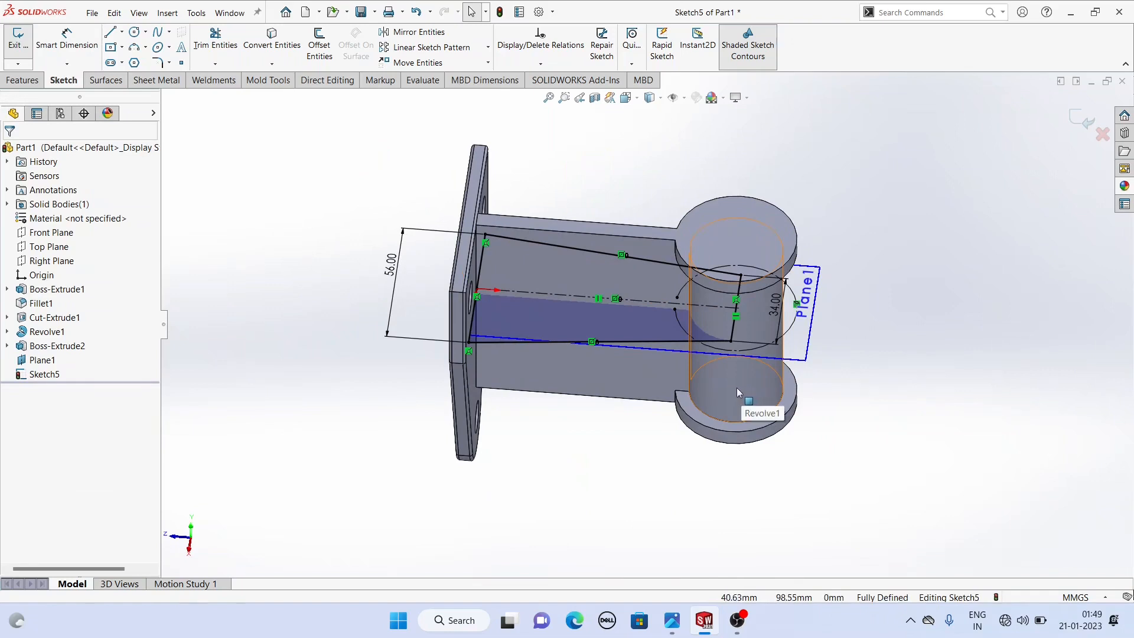
middle_drag(736, 389, 703, 331)
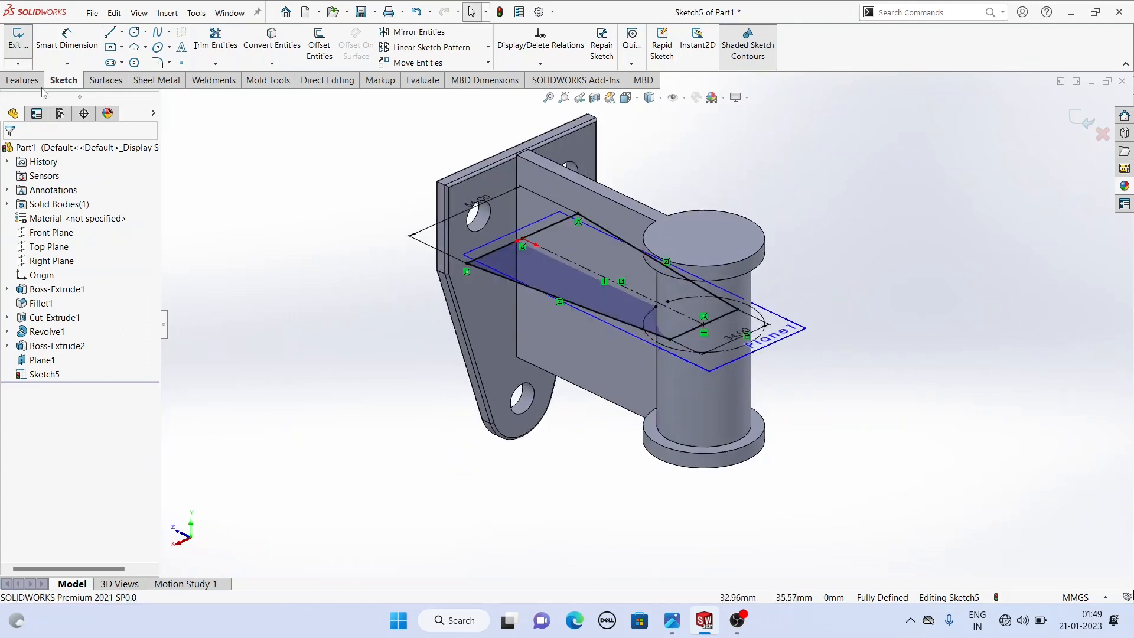
click(24, 80)
click(33, 46)
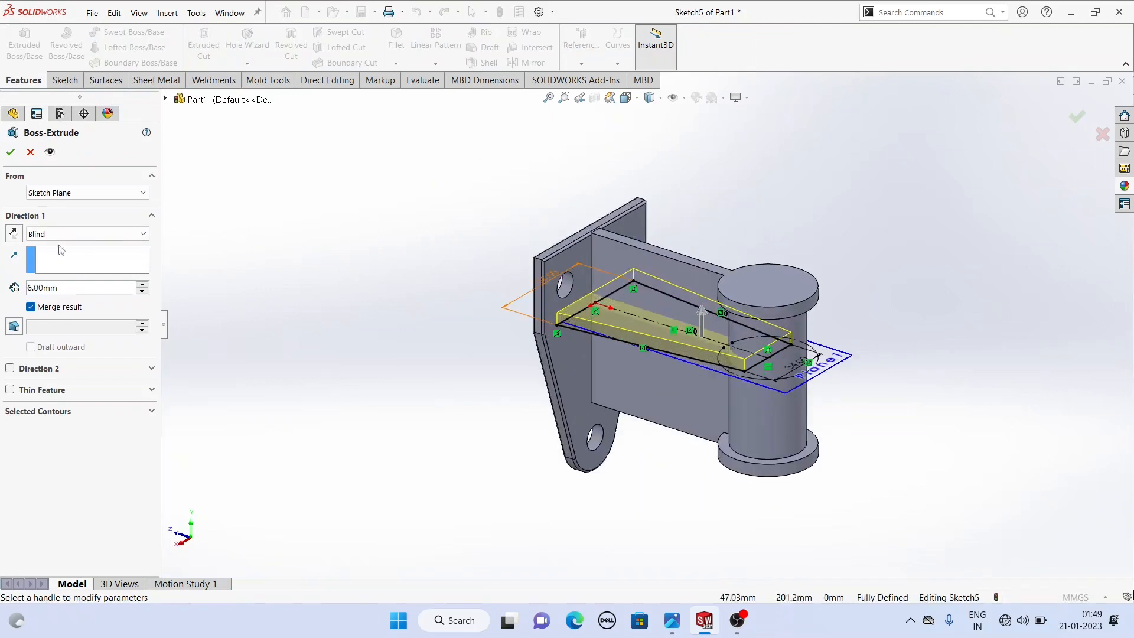
click(14, 233)
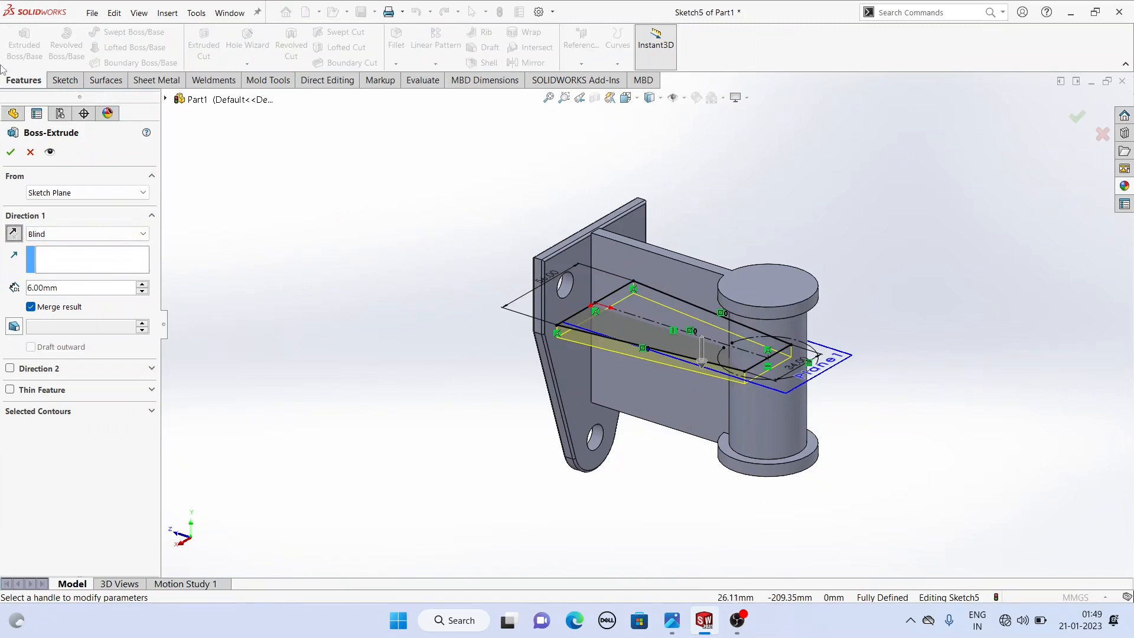
click(11, 152)
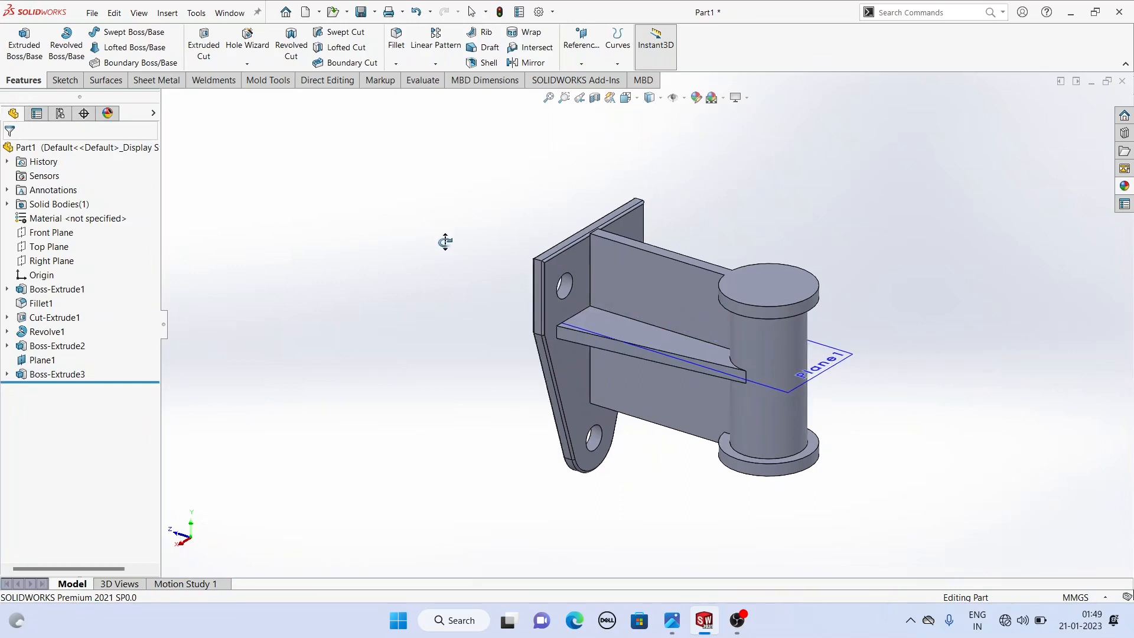
- Hide the reference plane used for the rib sketch
middle_drag(443, 240, 541, 259)
click(843, 341)
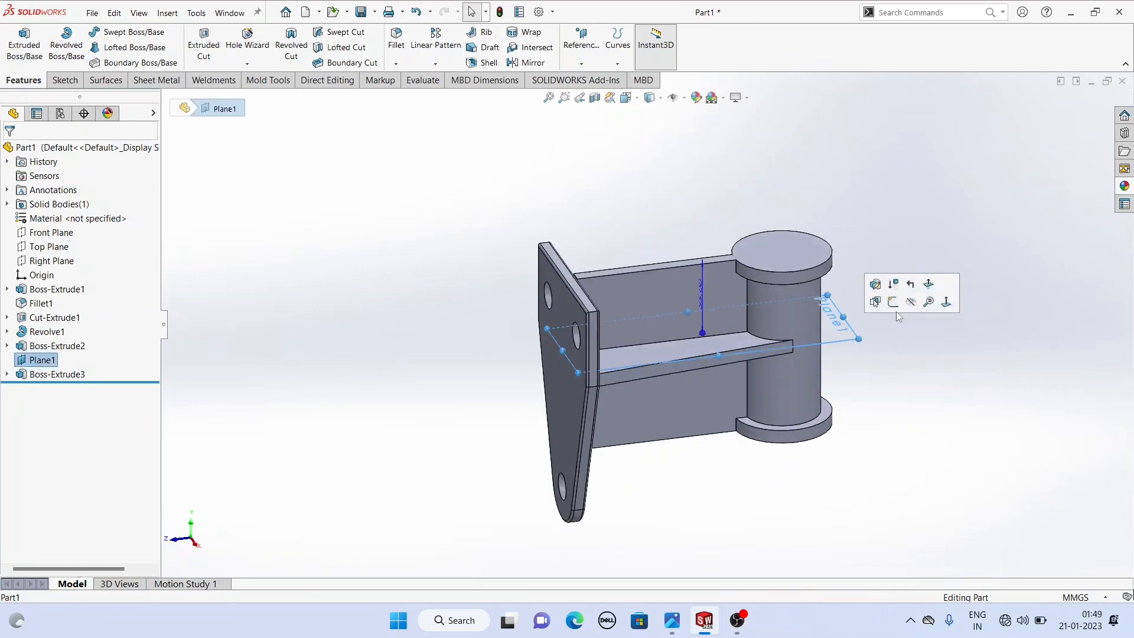
click(910, 303)
- Start a new sketch on the top face of the cylindrical boss
middle_drag(786, 342, 814, 324)
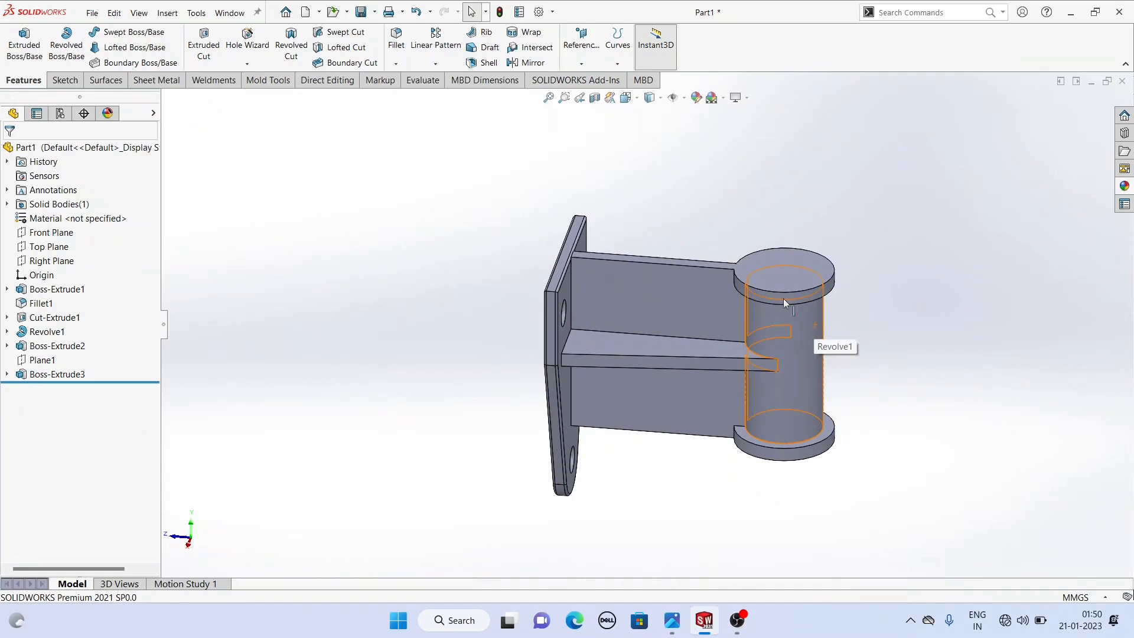
click(771, 282)
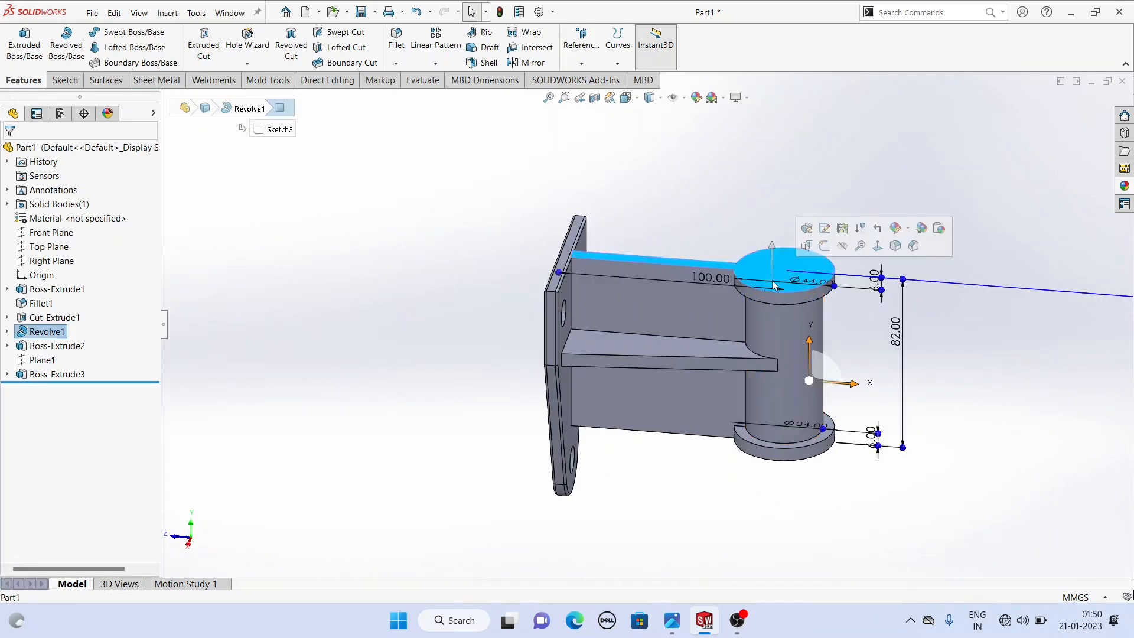
click(825, 247)
click(476, 181)
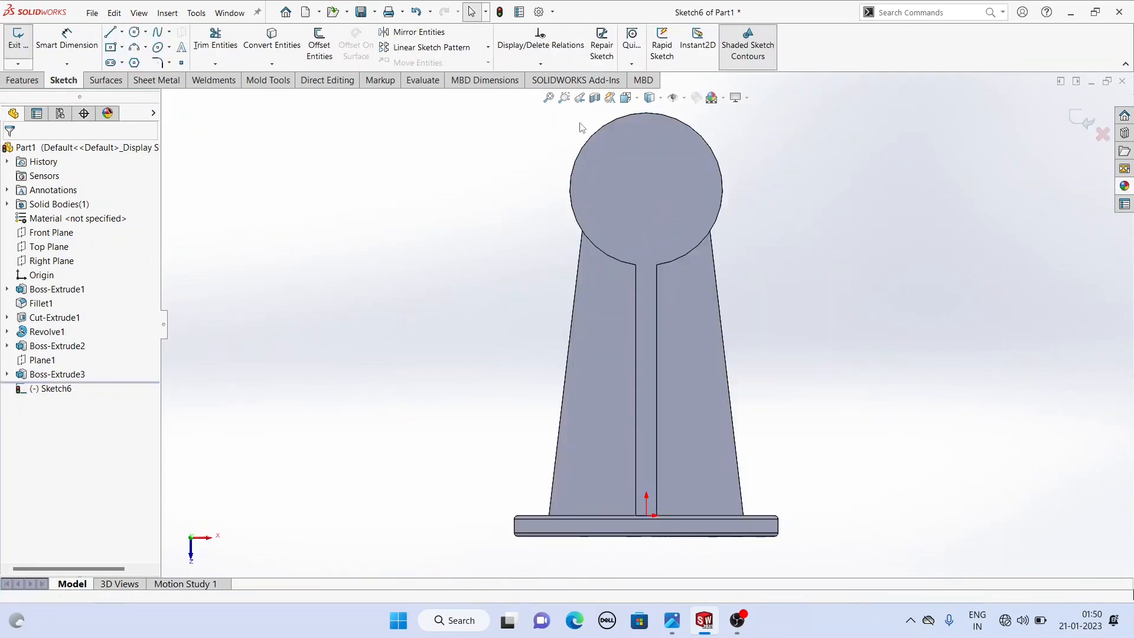
- Draw a circle near the center of the boss's top face and leave the Circle tool
click(134, 32)
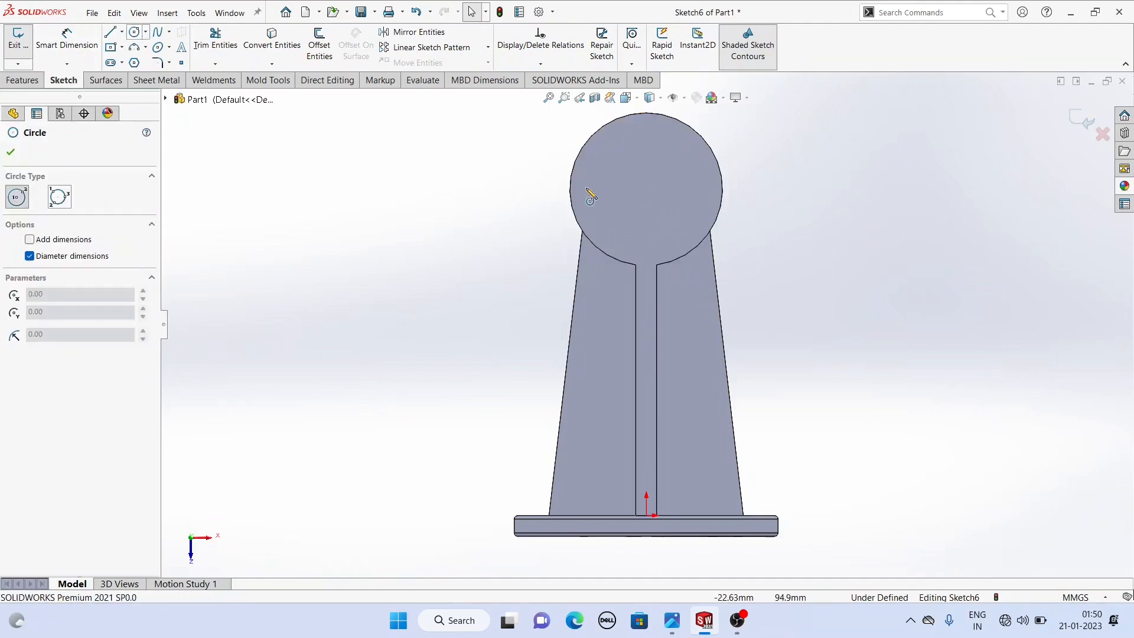
click(641, 182)
click(662, 203)
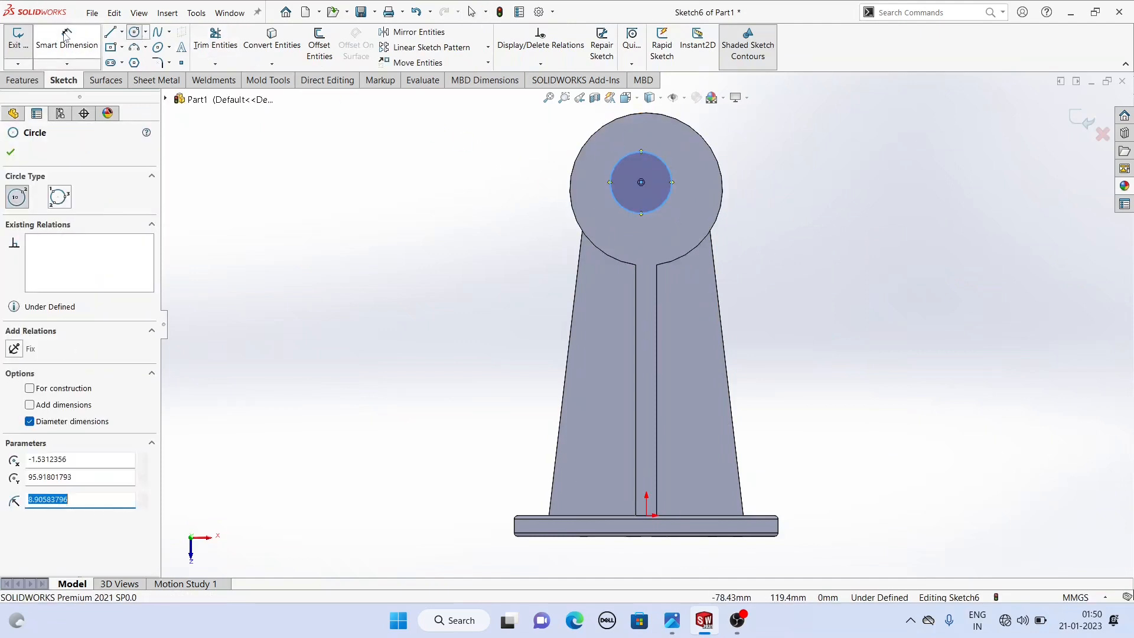
key(Escape)
- Check the reference drawing, then dimension the circle's diameter as 16 mm
click(672, 621)
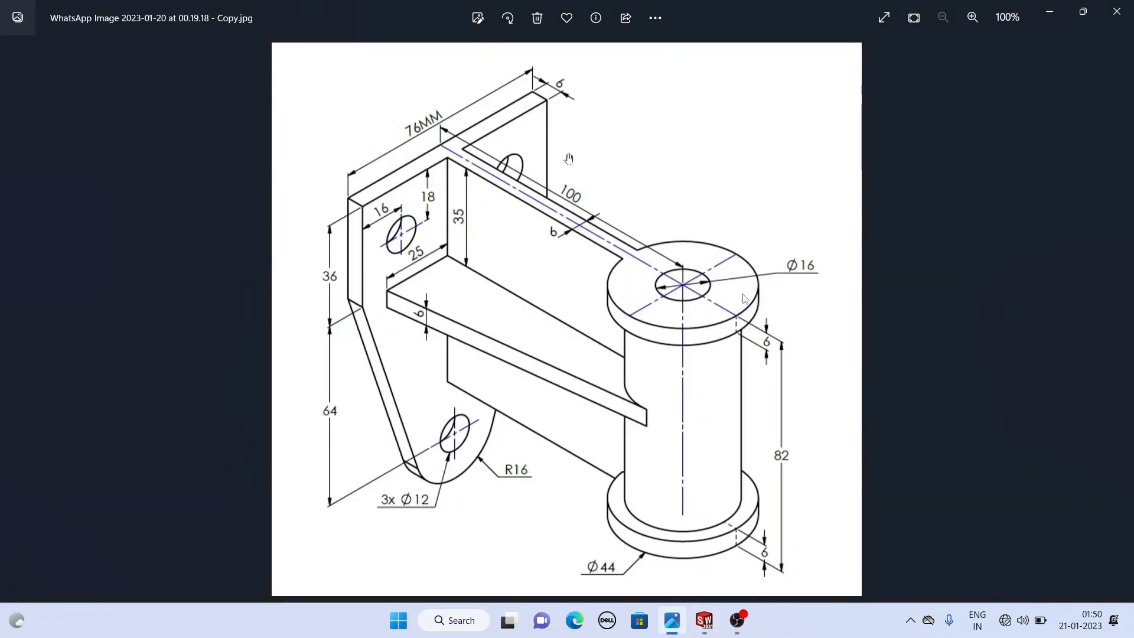
click(705, 621)
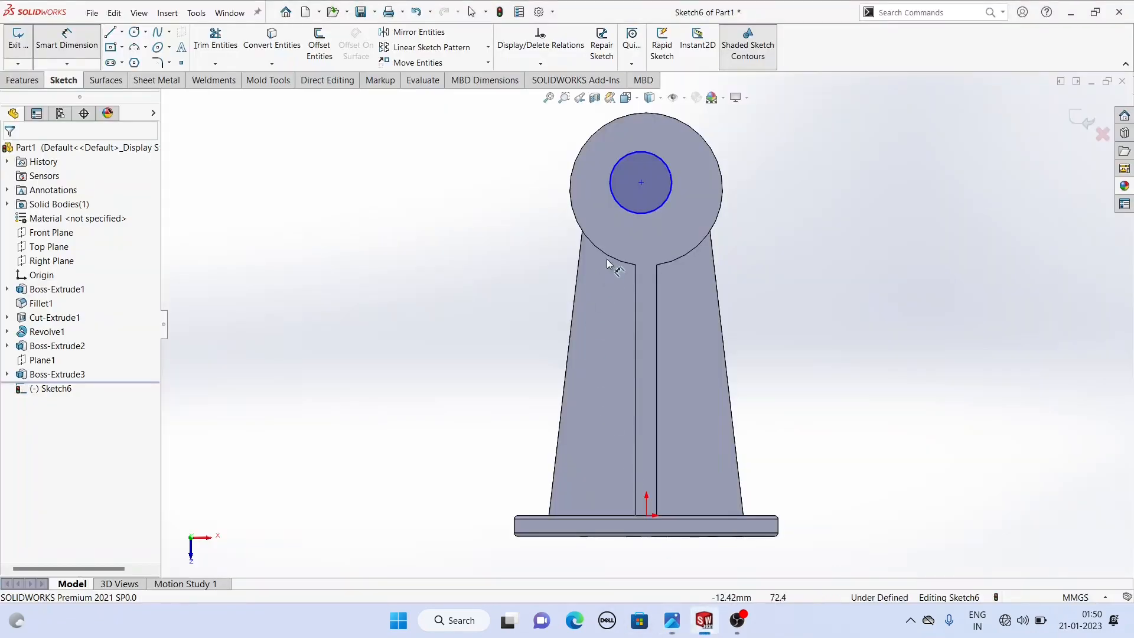
click(616, 208)
click(393, 171)
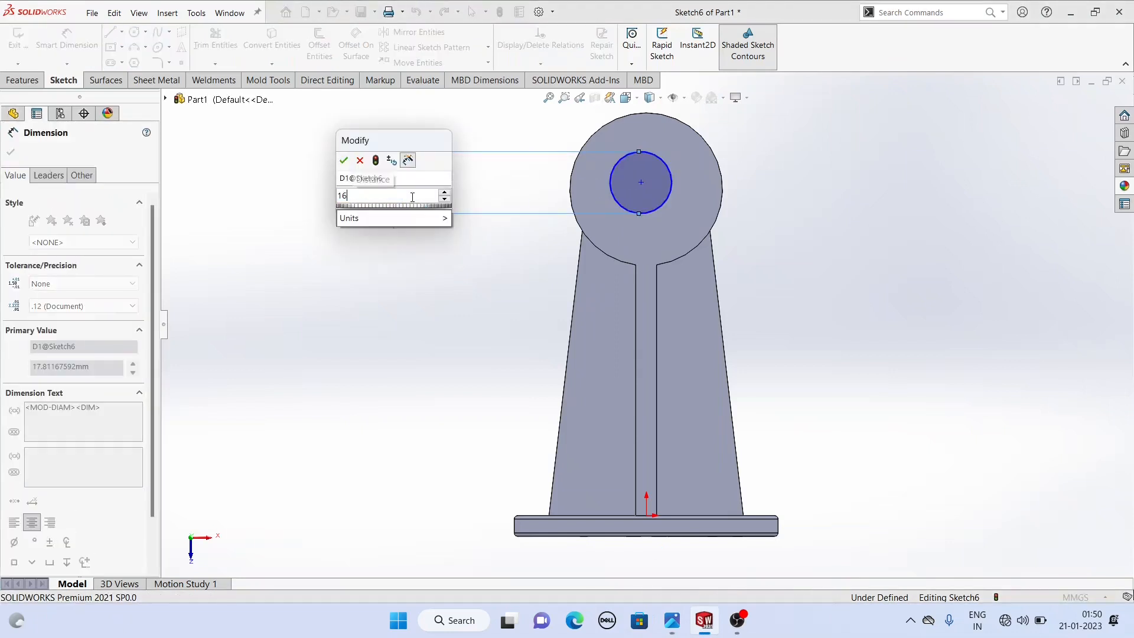
key(Return)
text(16)
key(Return)
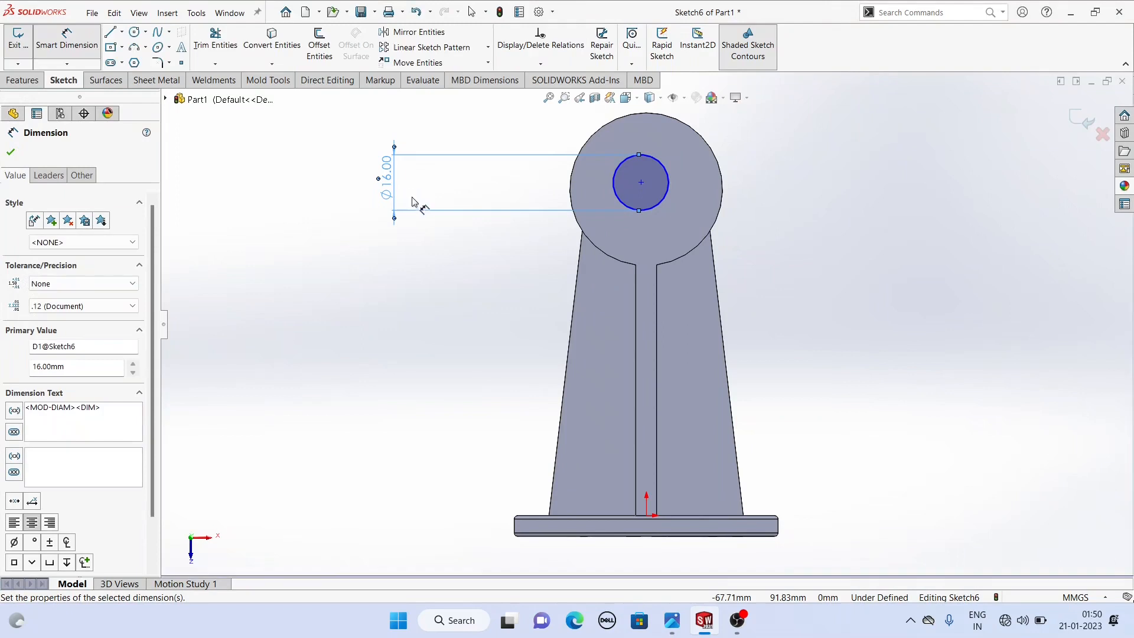
- Make the 16 mm circle concentric with the boss's outer circular edge
right_click(329, 131)
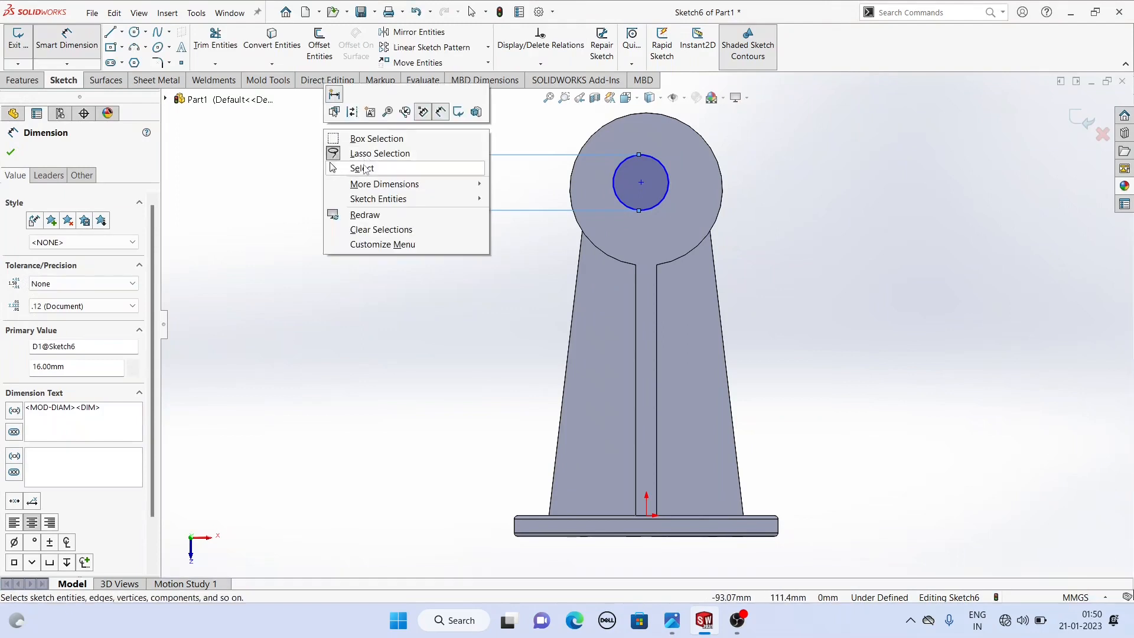
click(365, 170)
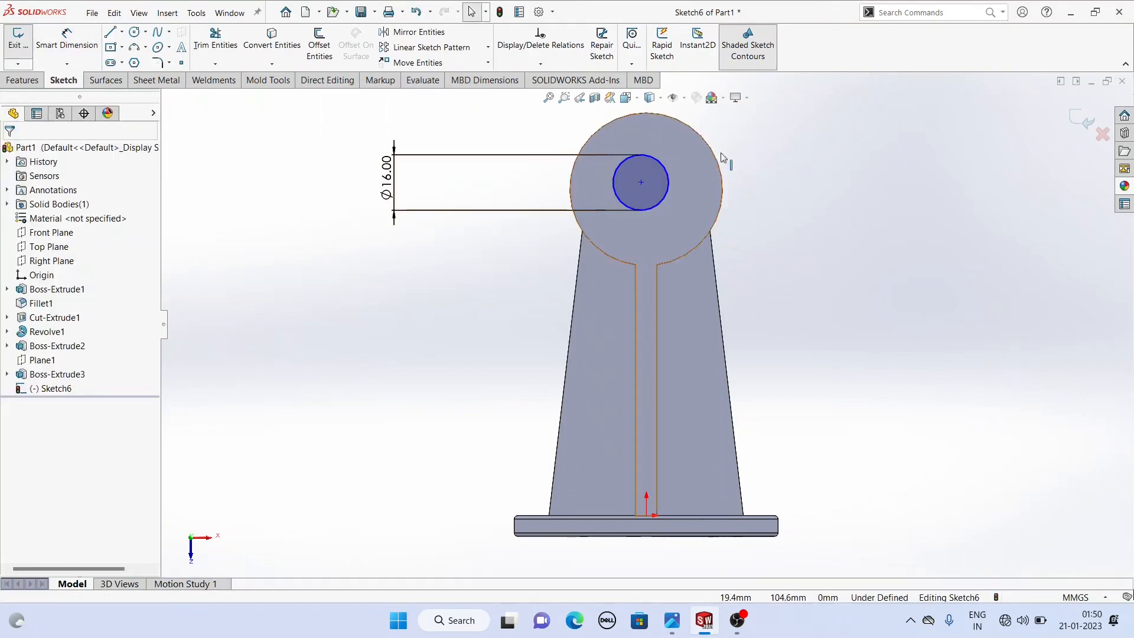
click(721, 186)
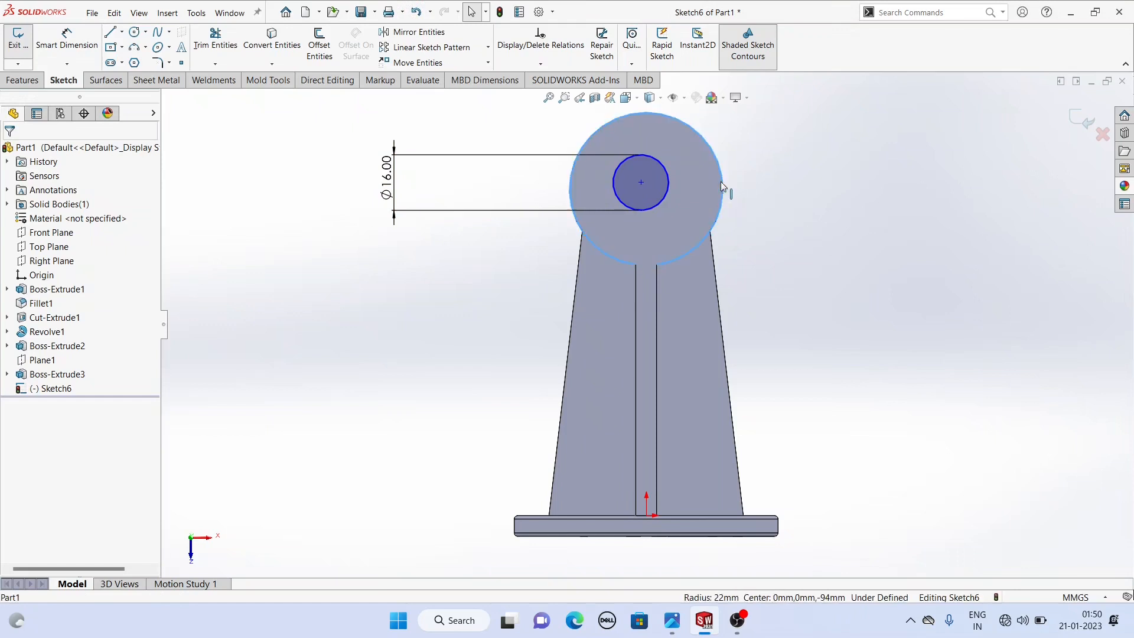
ctrl+click(666, 186)
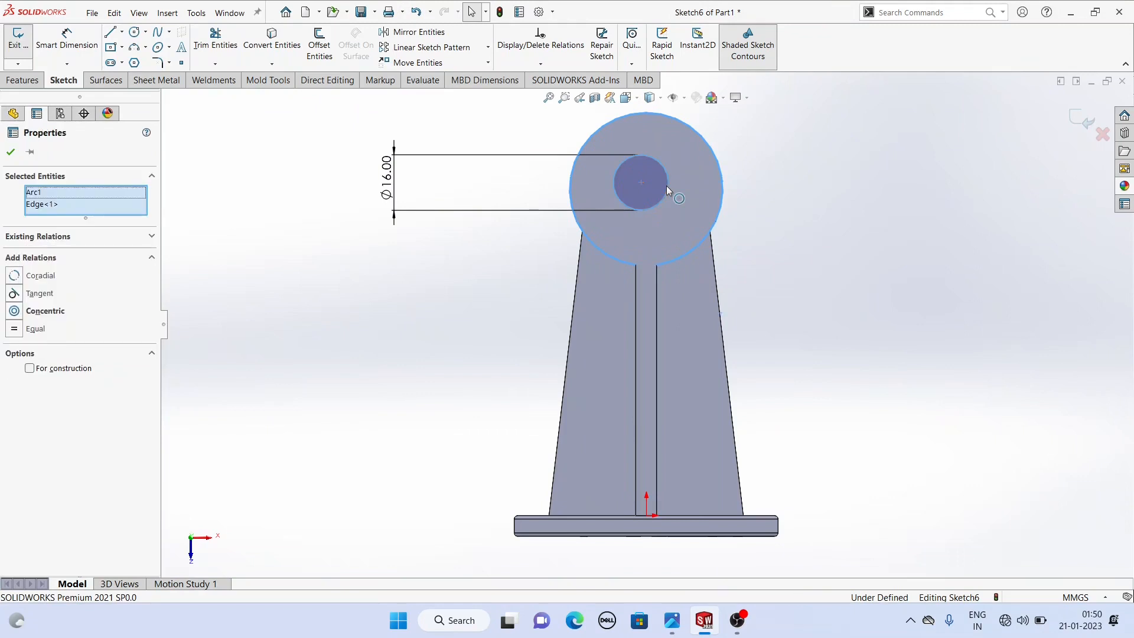
click(14, 311)
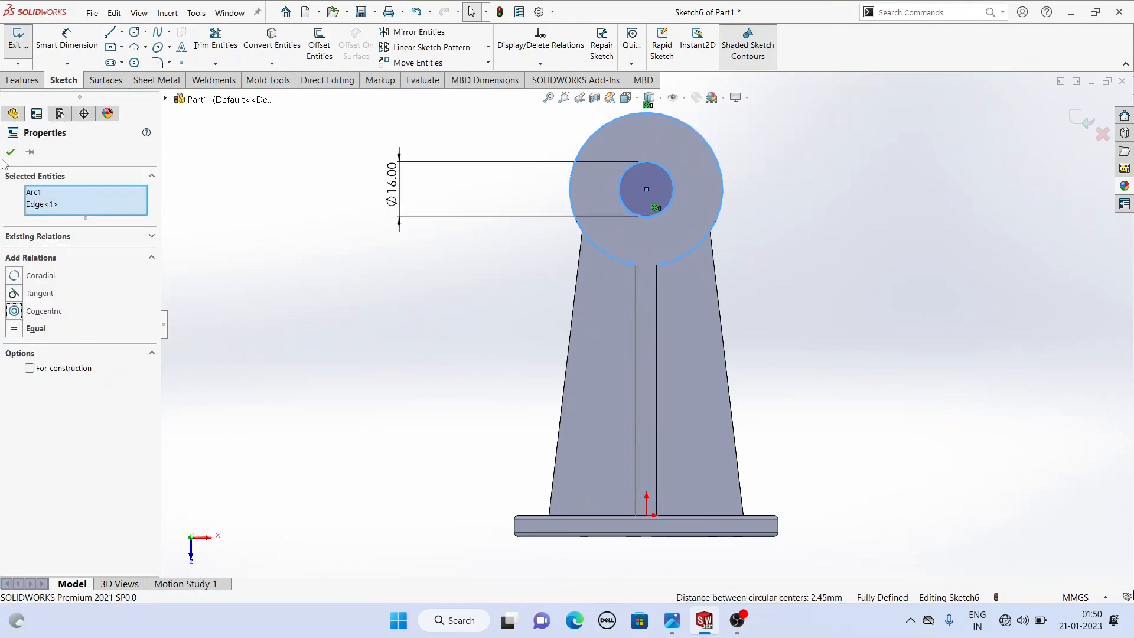
click(11, 152)
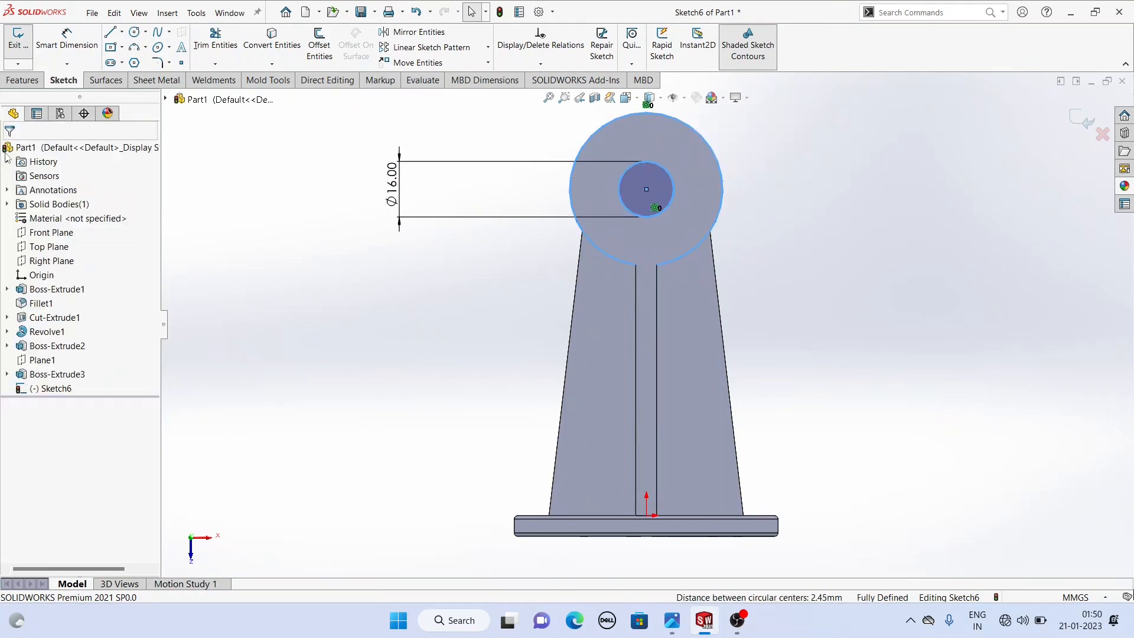
- Cut-extrude the 16 mm circle 123 mm down through the boss
click(22, 80)
click(201, 52)
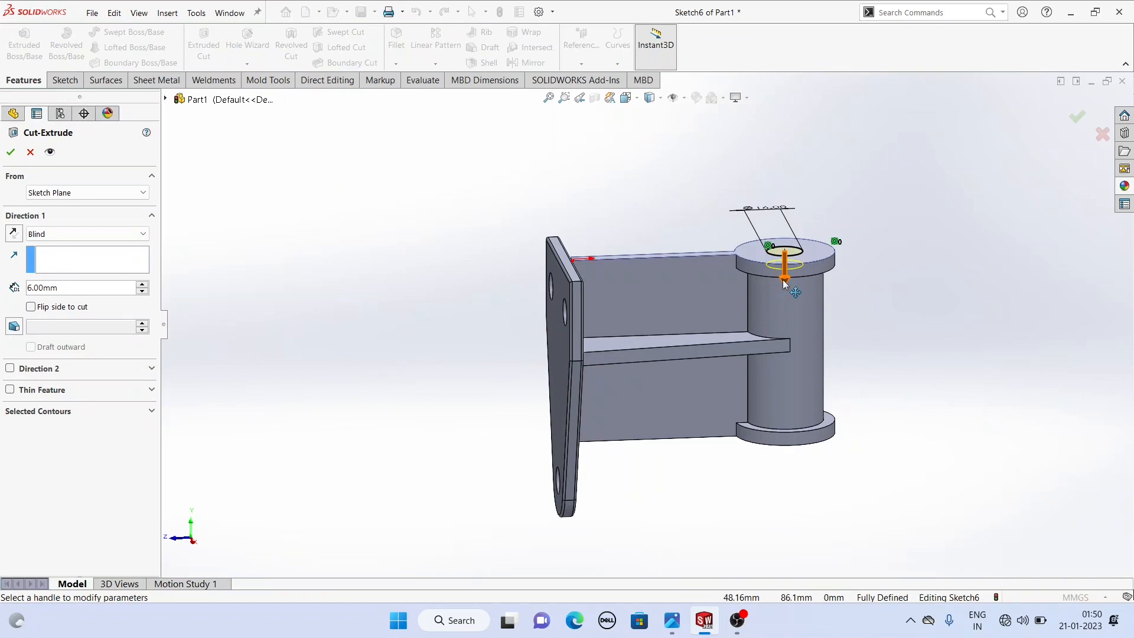
click(785, 278)
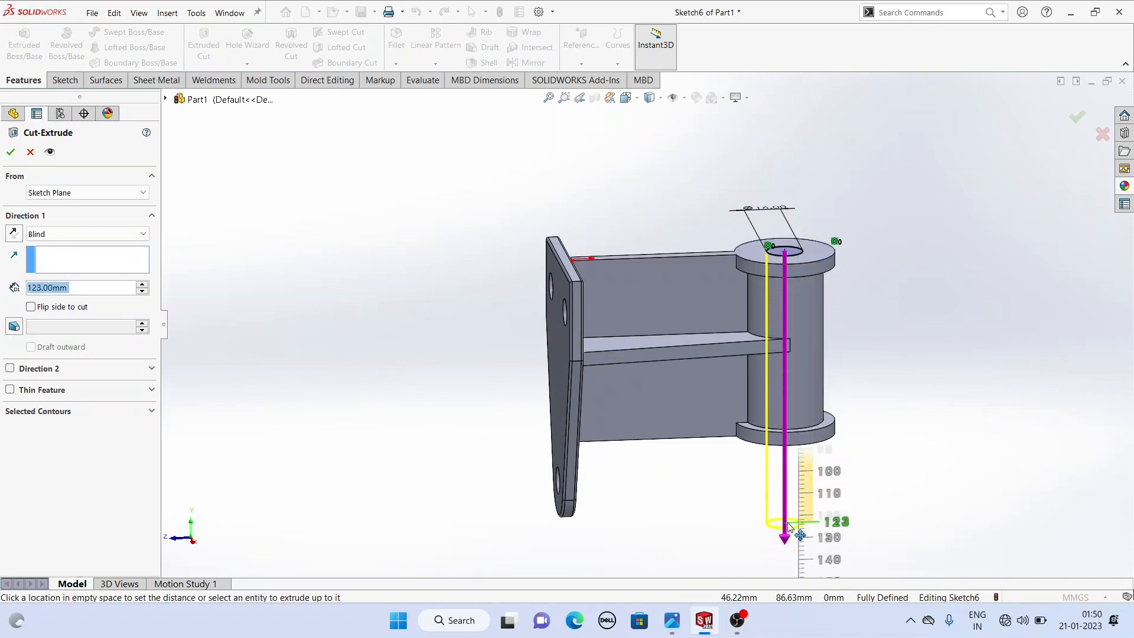
click(788, 527)
middle_drag(830, 434, 714, 331)
click(10, 152)
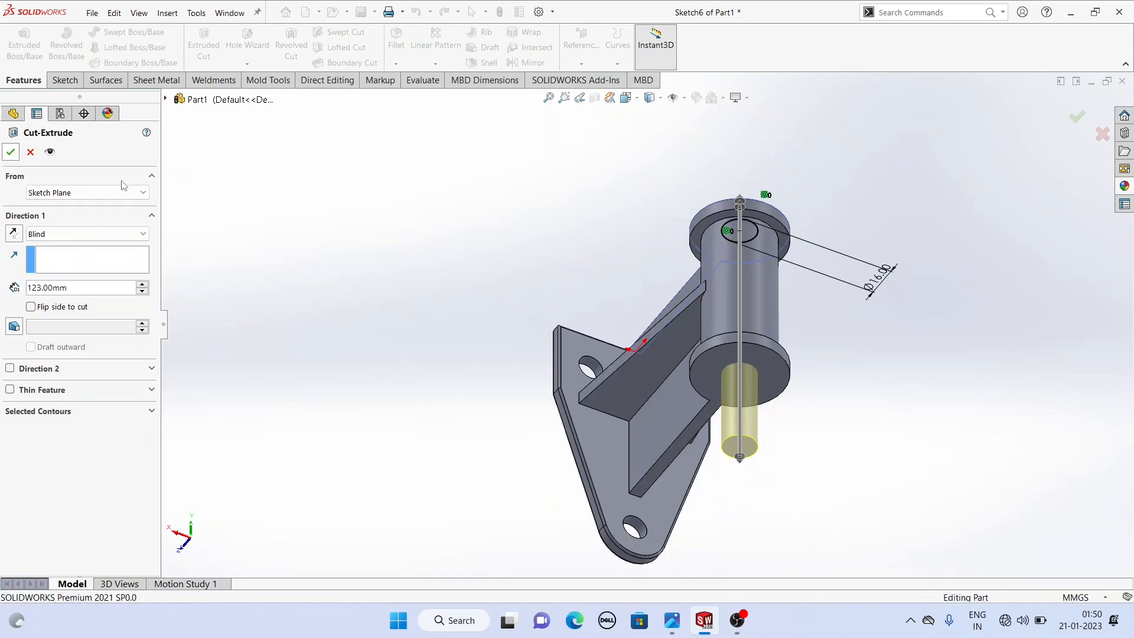
- Orbit the model and compare it with the reference drawing
click(469, 253)
middle_drag(587, 245, 652, 454)
click(673, 622)
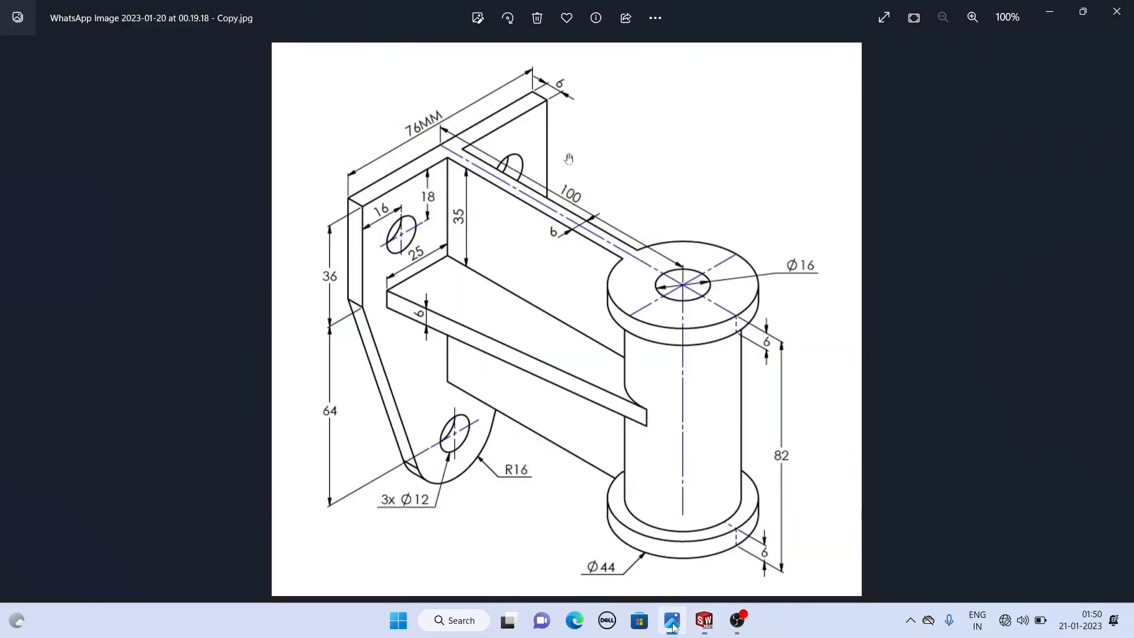
click(673, 623)
middle_drag(700, 436, 597, 378)
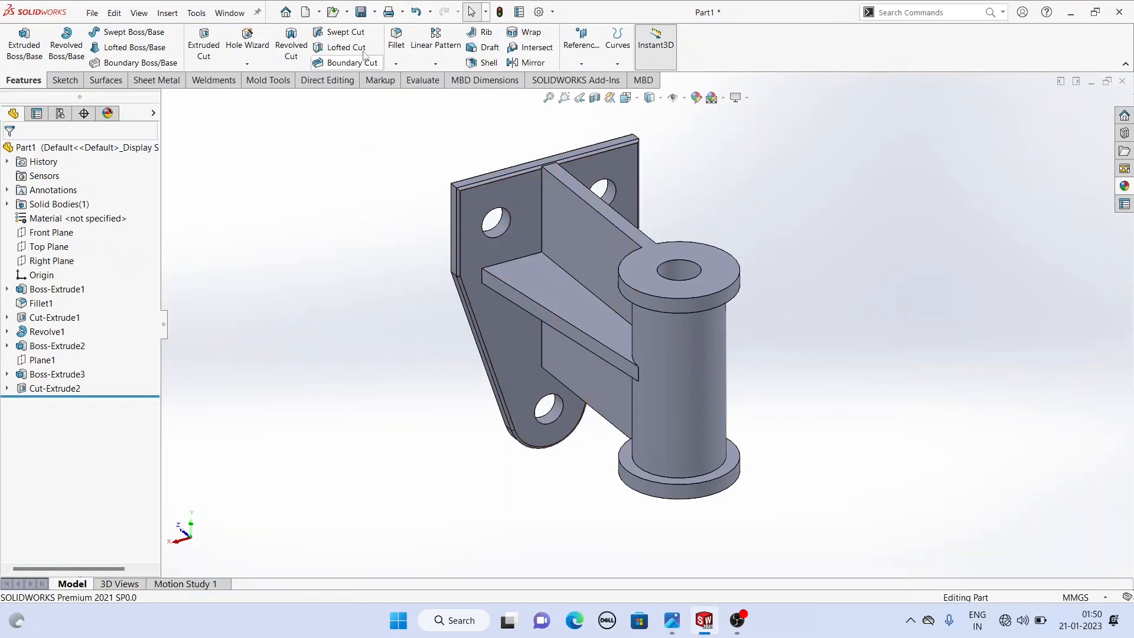
- Fillet the edges of the arm, rib and boss flange faces with a 1 mm radius
click(397, 36)
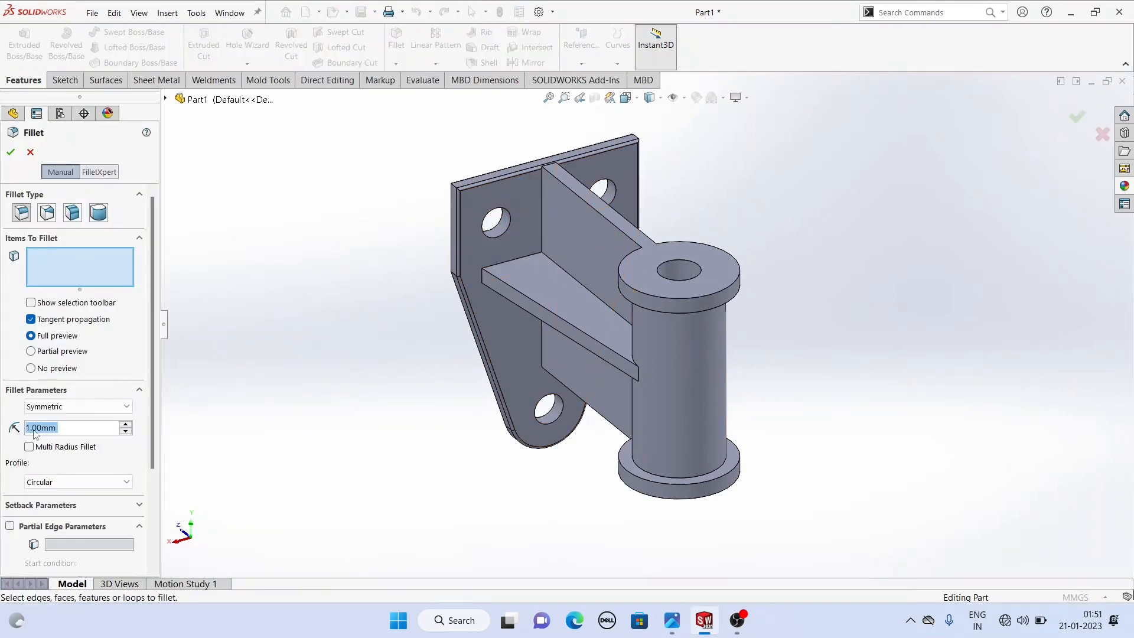
click(660, 287)
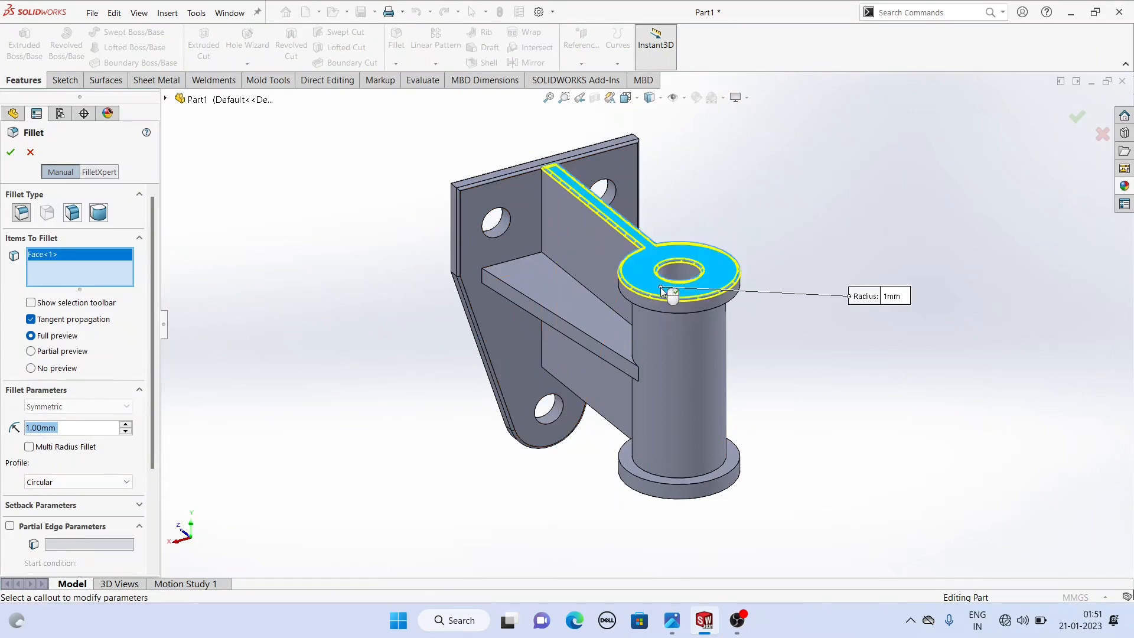
click(551, 297)
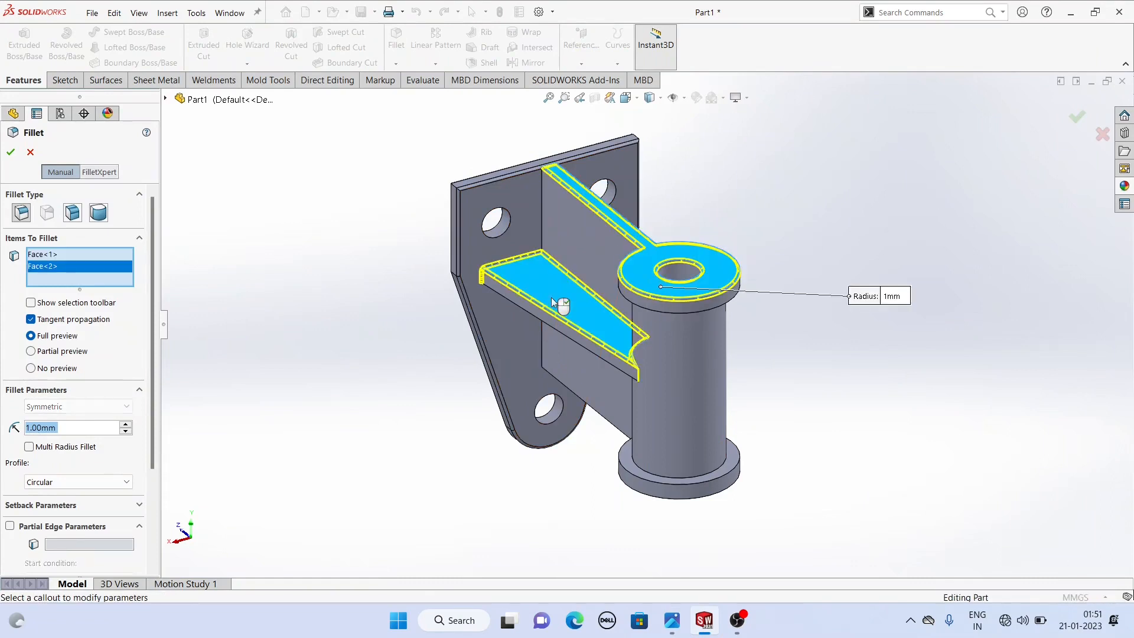
click(542, 222)
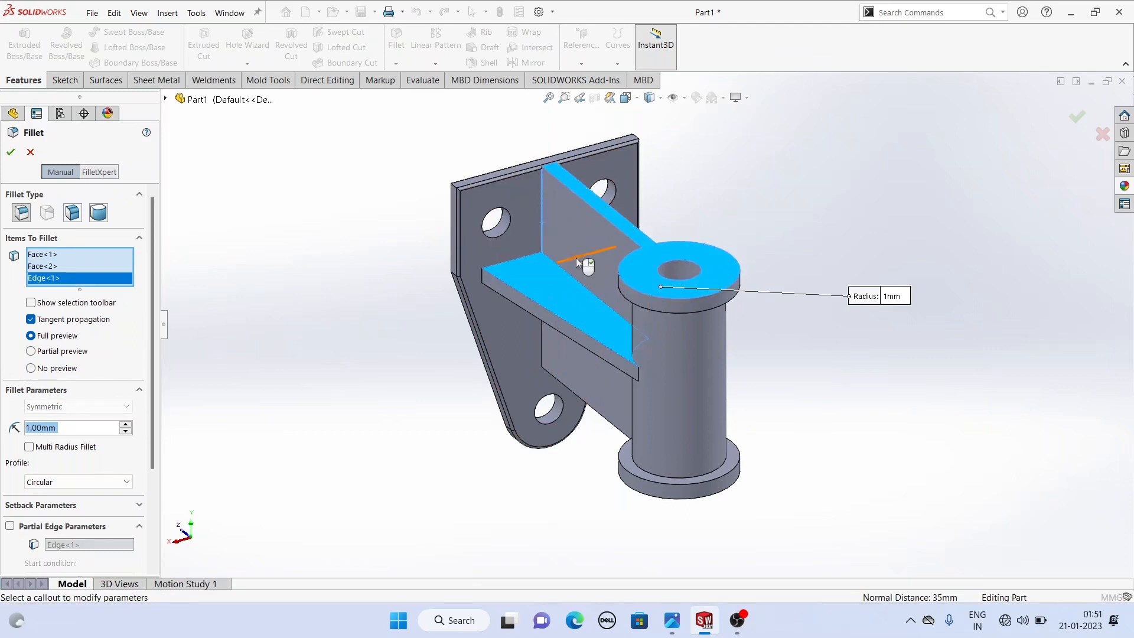
right_click(65, 279)
click(94, 301)
mouse_move(467, 296)
middle_down()
mouse_move(367, 285)
mouse_move(449, 295)
middle_up()
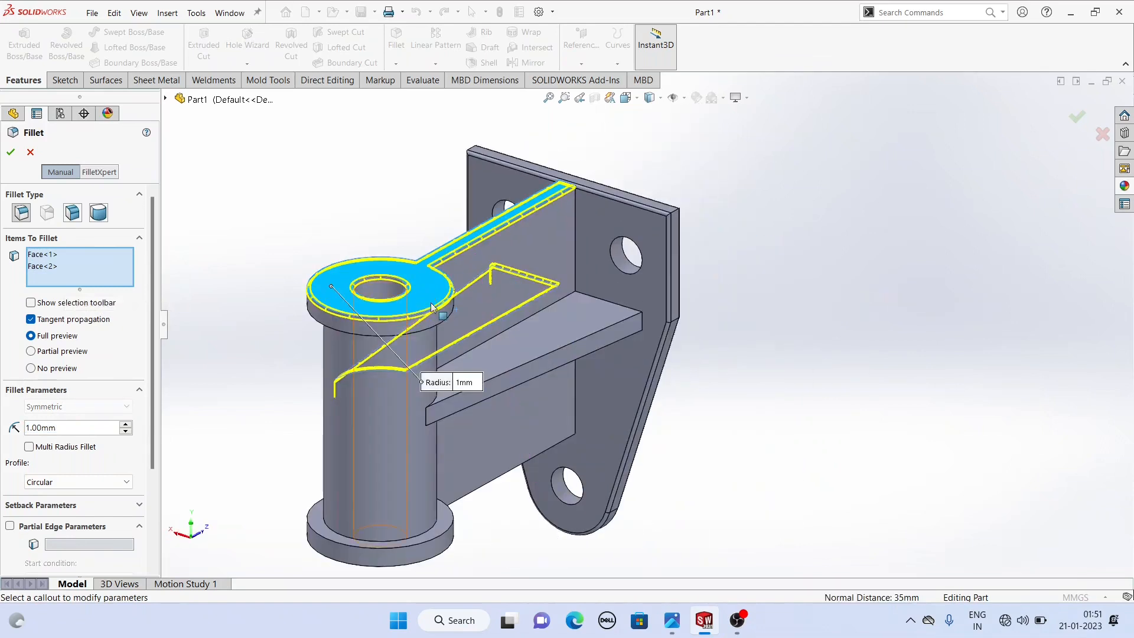
click(547, 369)
middle_drag(547, 370, 653, 373)
click(583, 472)
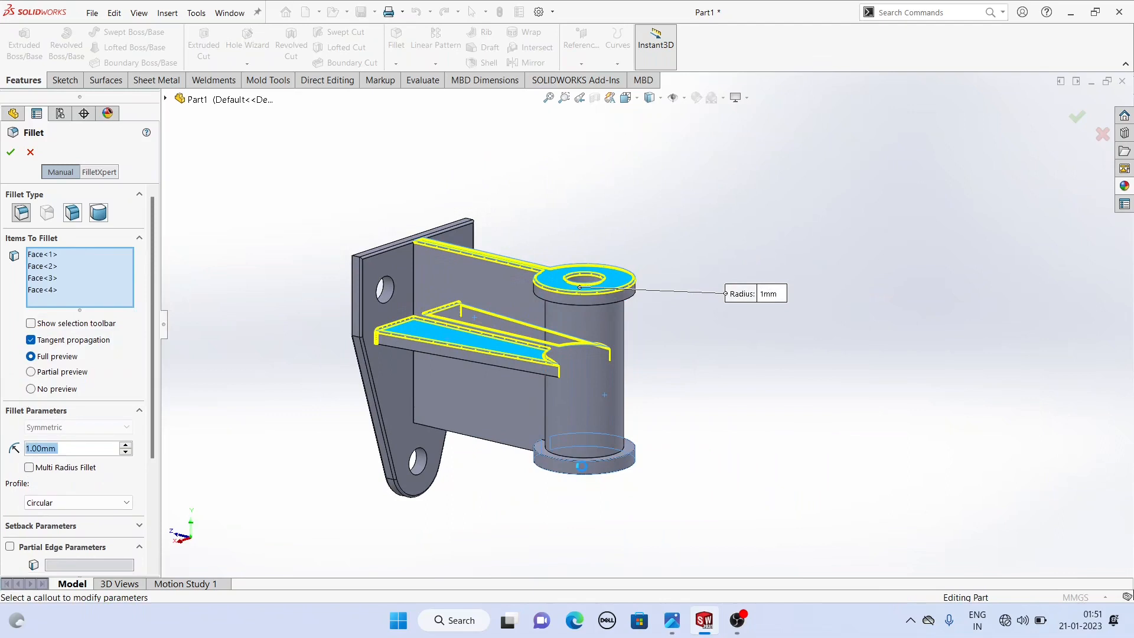
scroll(420, 456, down, 3)
middle_drag(420, 455, 403, 474)
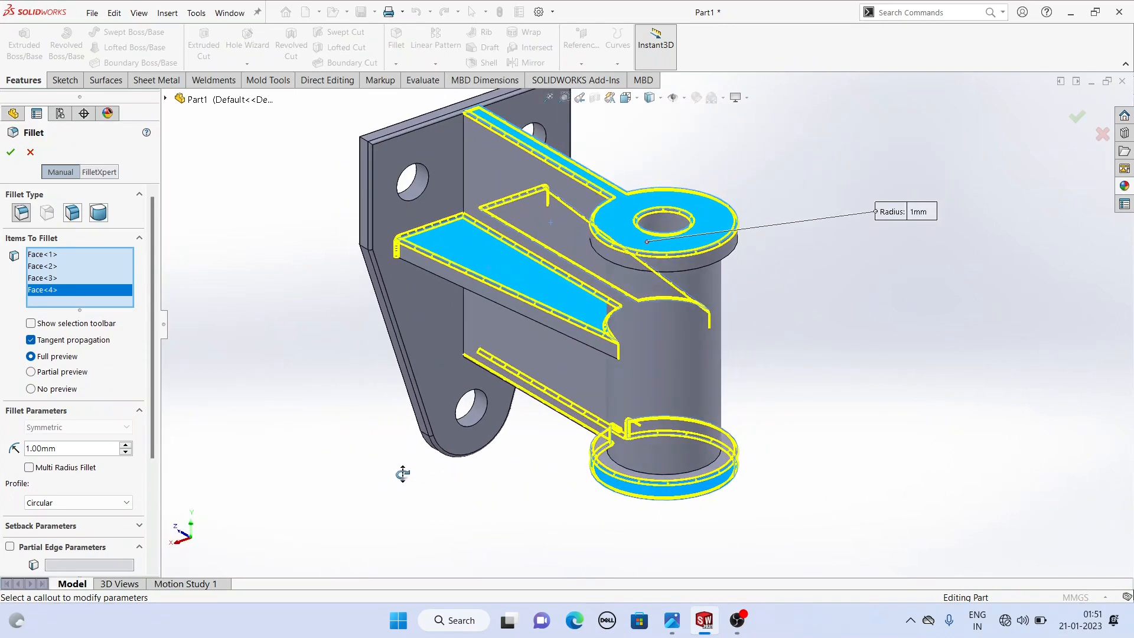
click(10, 154)
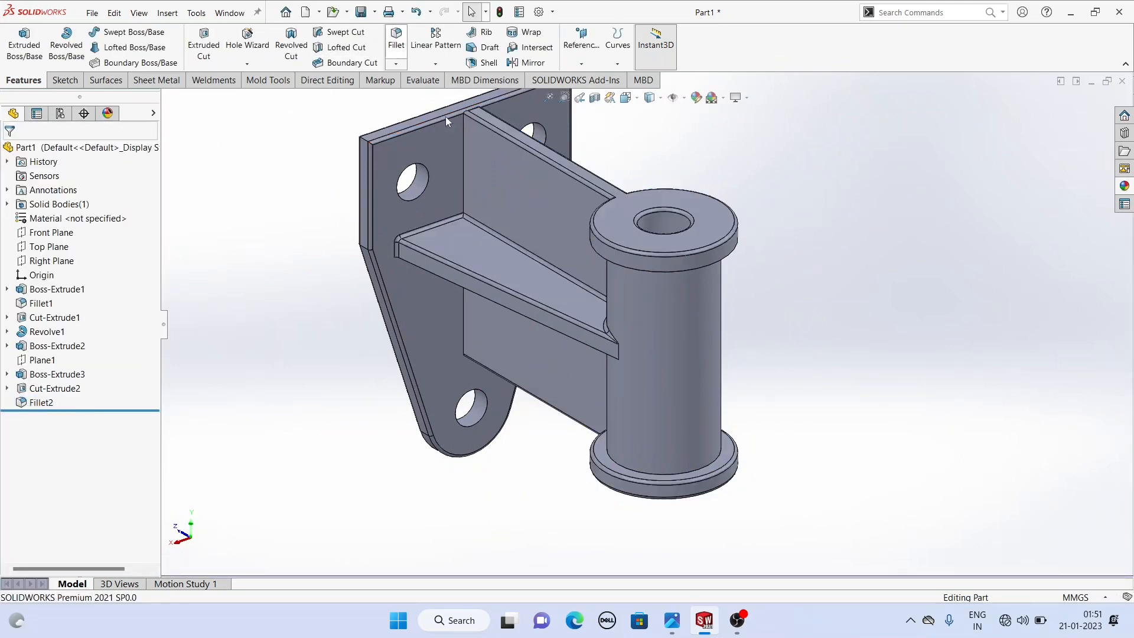
- Fillet the edges where the arm and rib meet the back of the side plate with a 1 mm radius
key(Return)
click(465, 171)
middle_drag(465, 169, 367, 177)
click(484, 181)
middle_drag(483, 181, 491, 83)
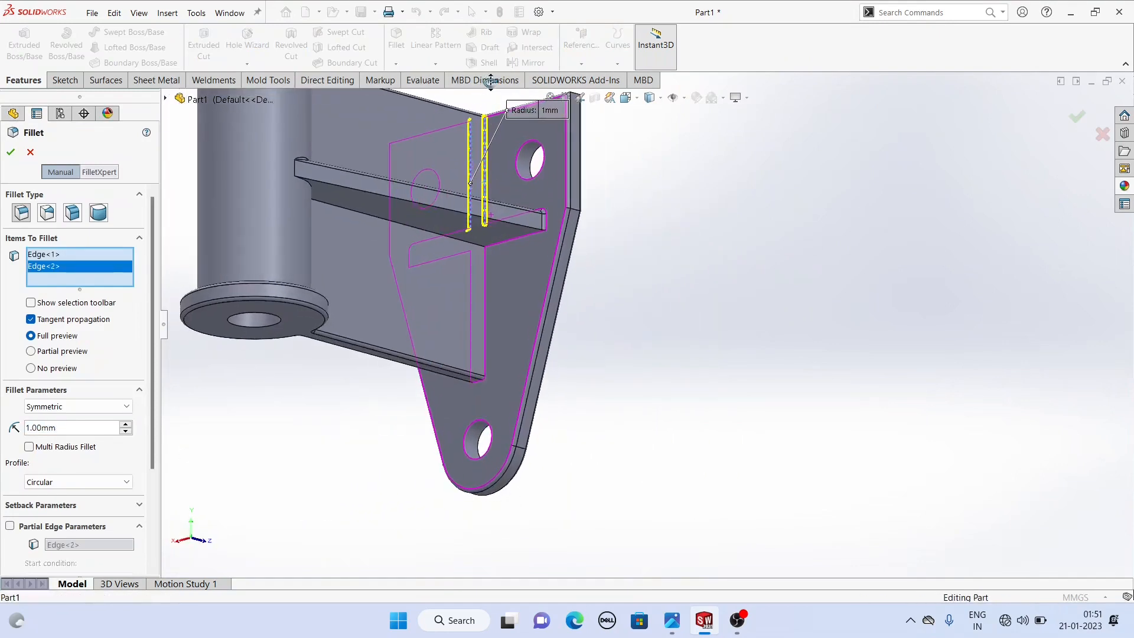
click(484, 284)
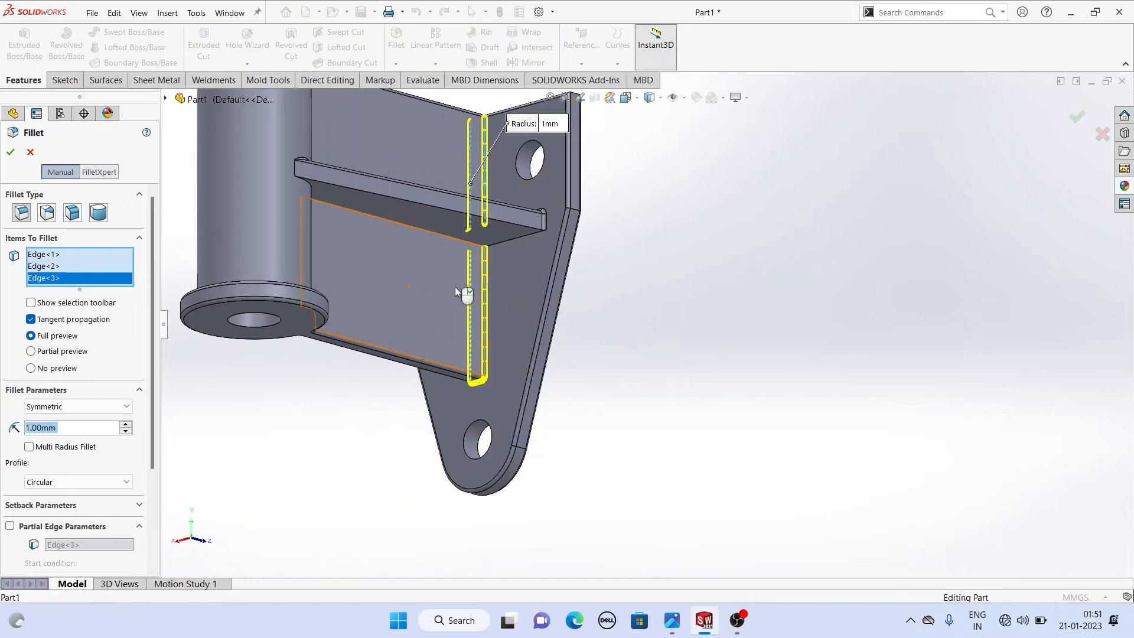
middle_drag(455, 286, 331, 290)
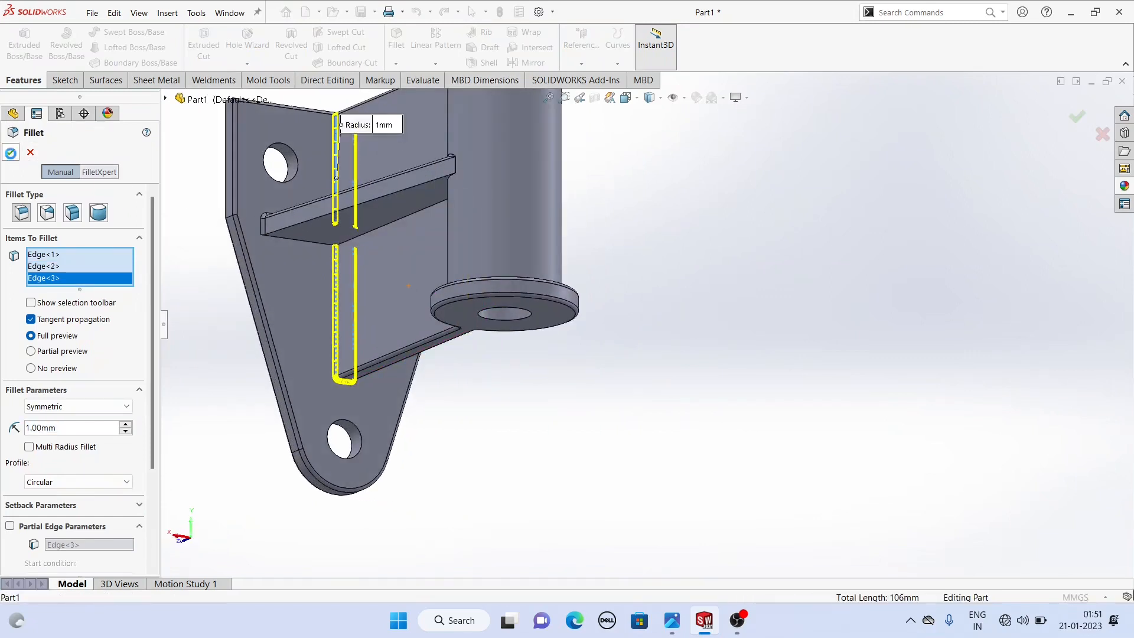
click(11, 153)
- Apply the polished copper appearance to the whole part
scroll(603, 293, up, 3)
scroll(604, 293, up, 1)
middle_drag(589, 278, 520, 461)
scroll(533, 260, down, 3)
middle_drag(533, 260, 526, 178)
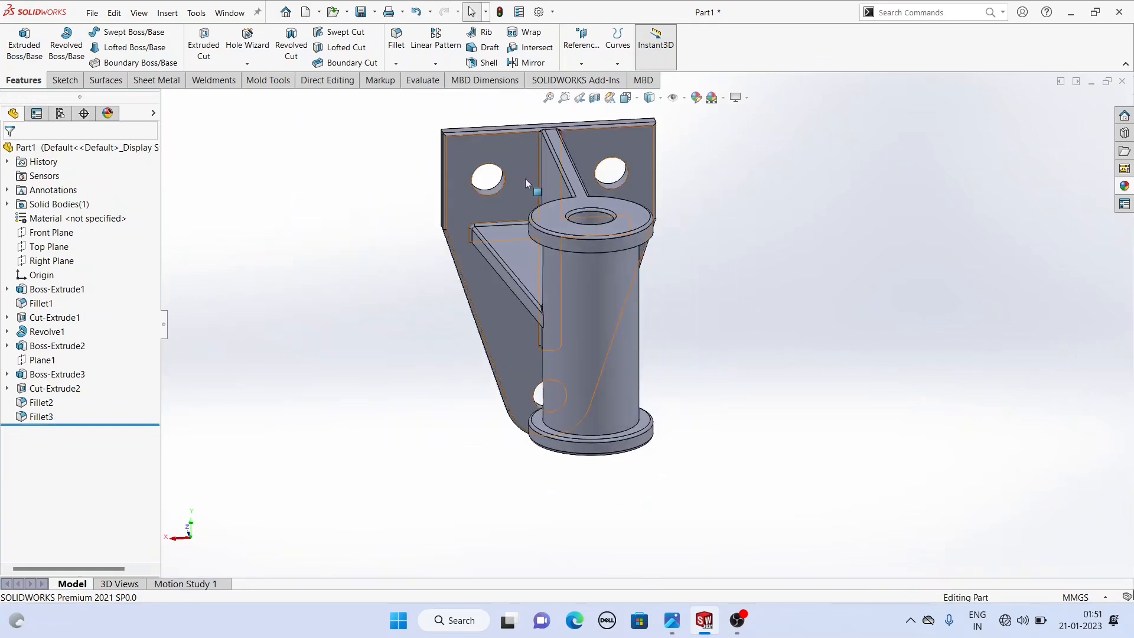
click(1124, 188)
scroll(1044, 155, up, 5)
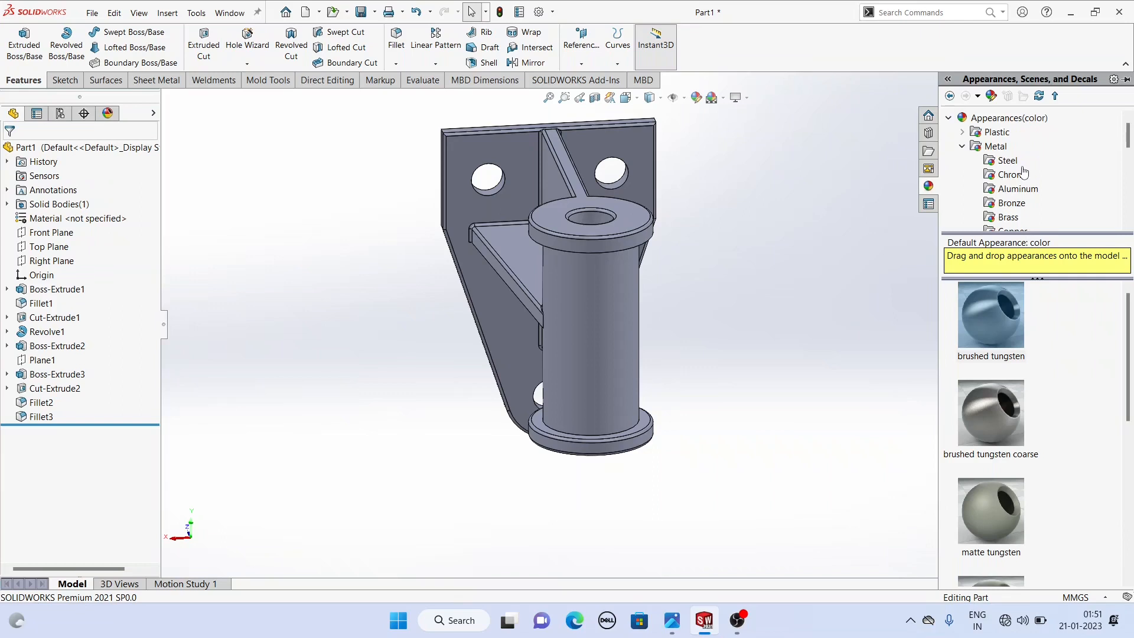
scroll(1024, 172, down, 7)
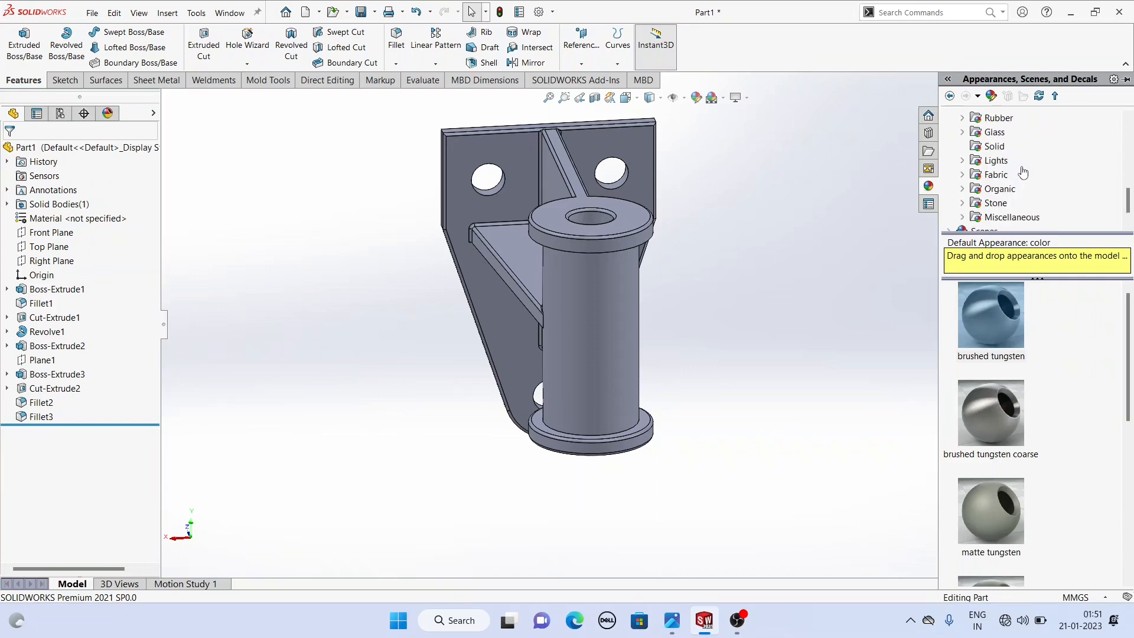
scroll(1024, 172, up, 7)
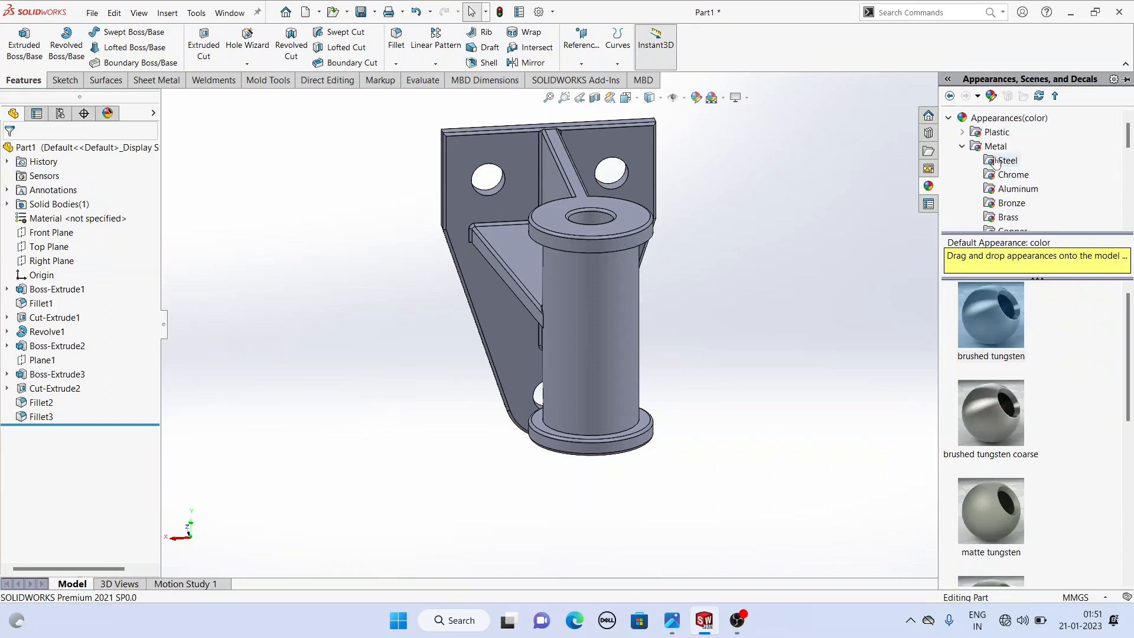
scroll(996, 163, down, 2)
click(1006, 151)
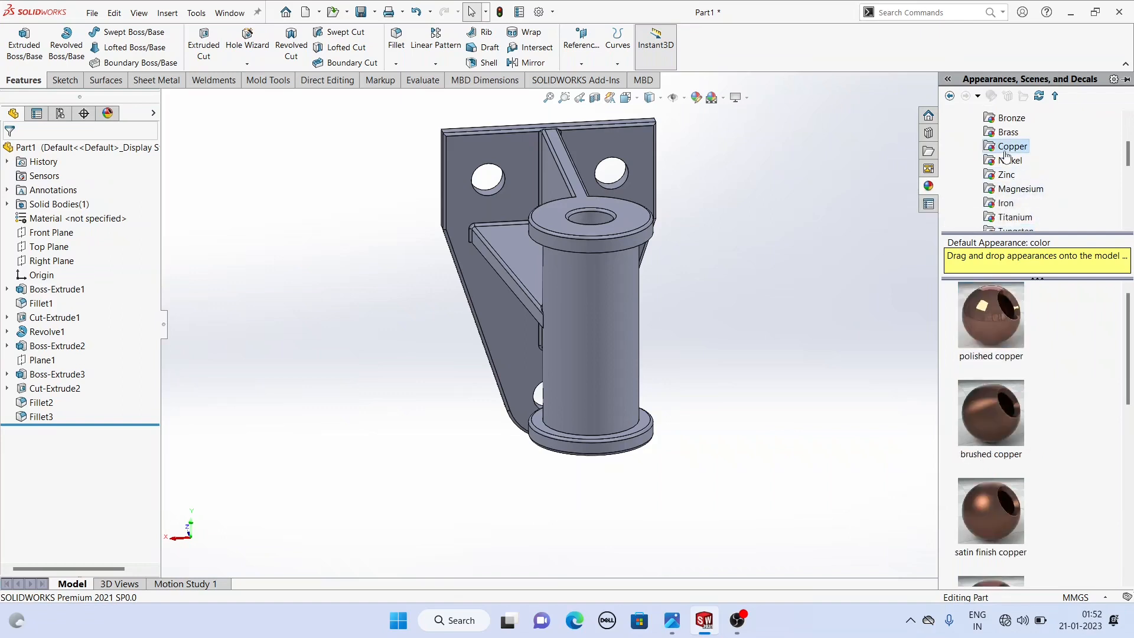
double_click(988, 306)
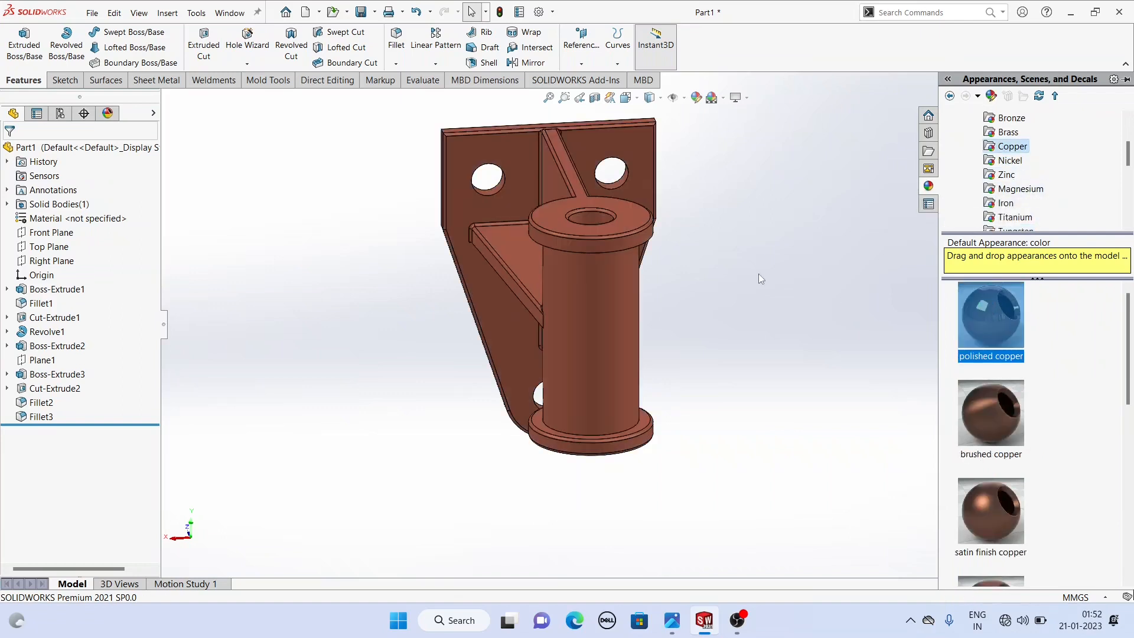
- Apply the brushed titanium appearance to the Fillet2 and Fillet3 faces
mouse_move(721, 268)
middle_down()
mouse_move(813, 260)
mouse_move(727, 264)
middle_up()
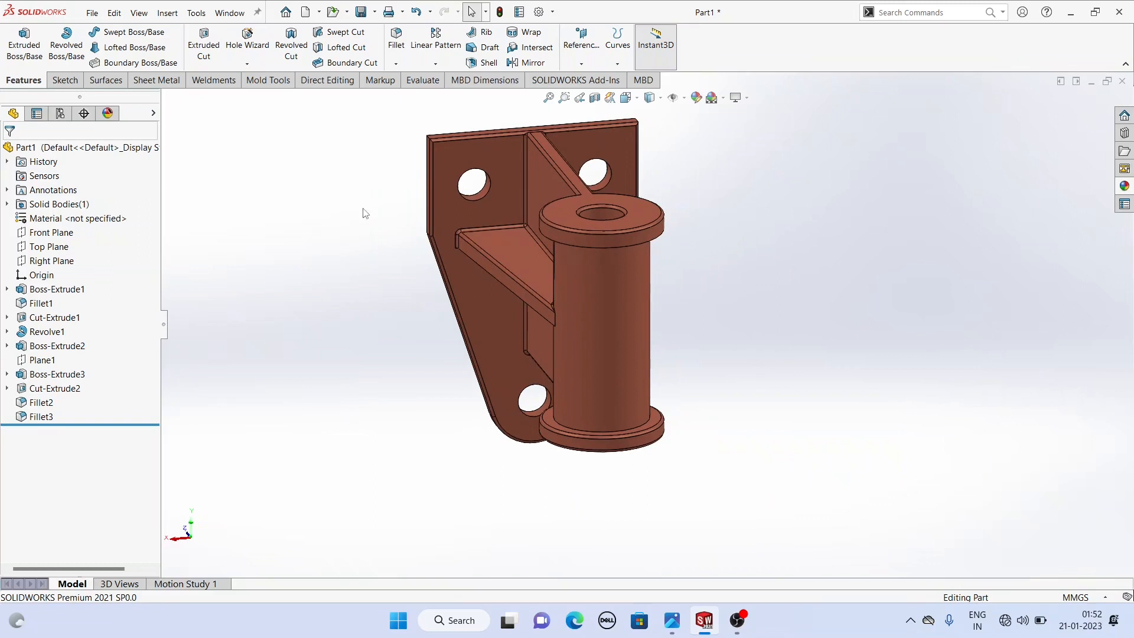
scroll(378, 215, down, 3)
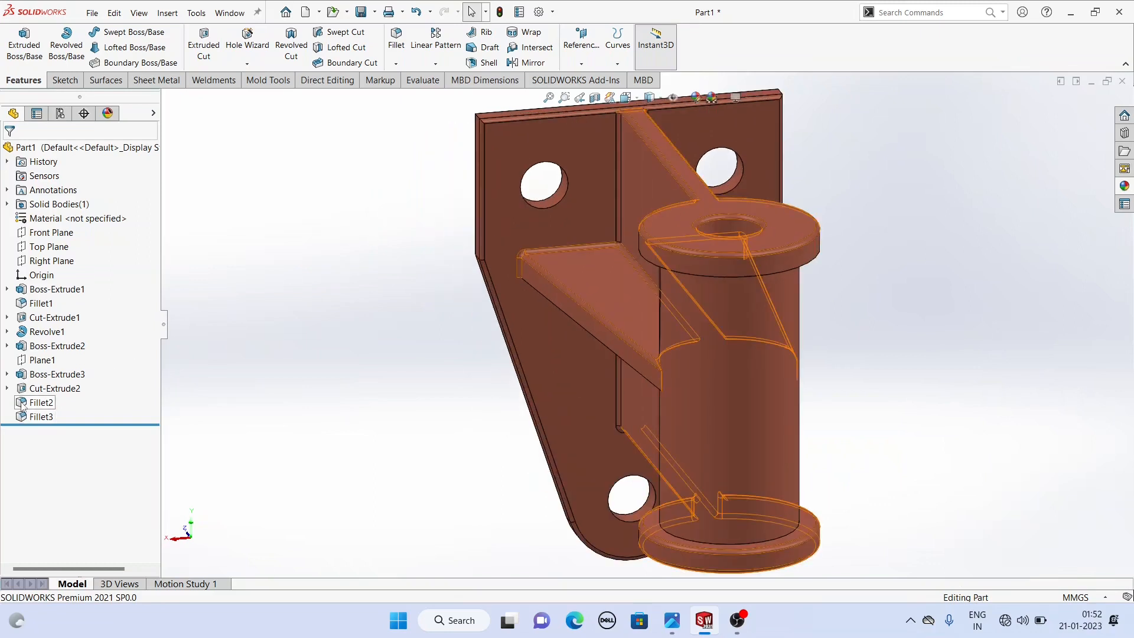
click(40, 403)
ctrl+click(41, 417)
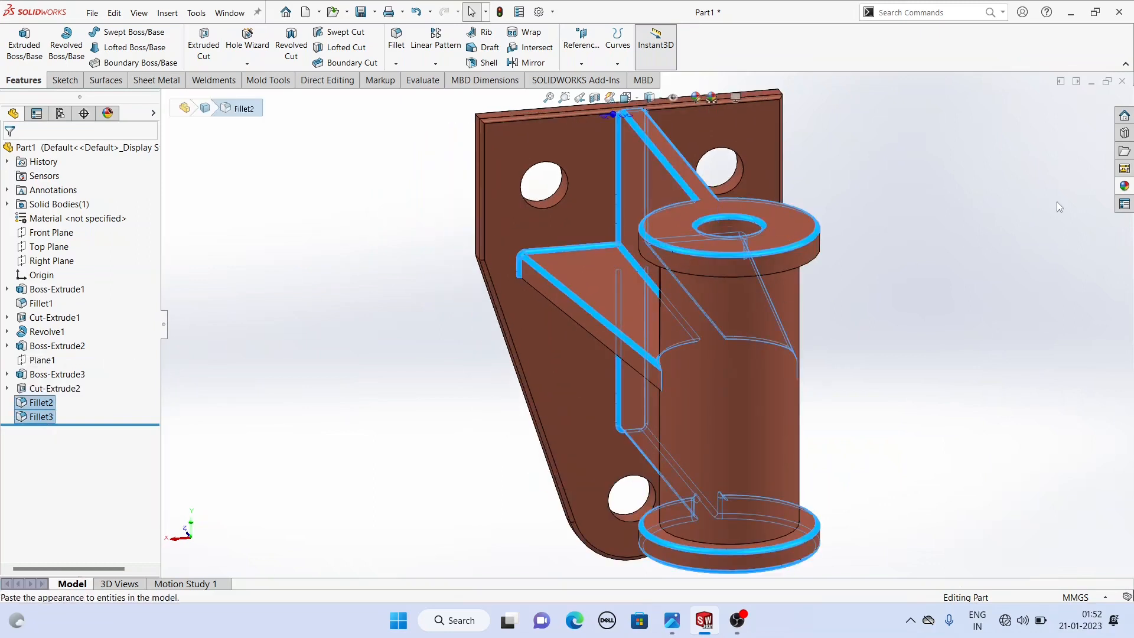
click(1125, 187)
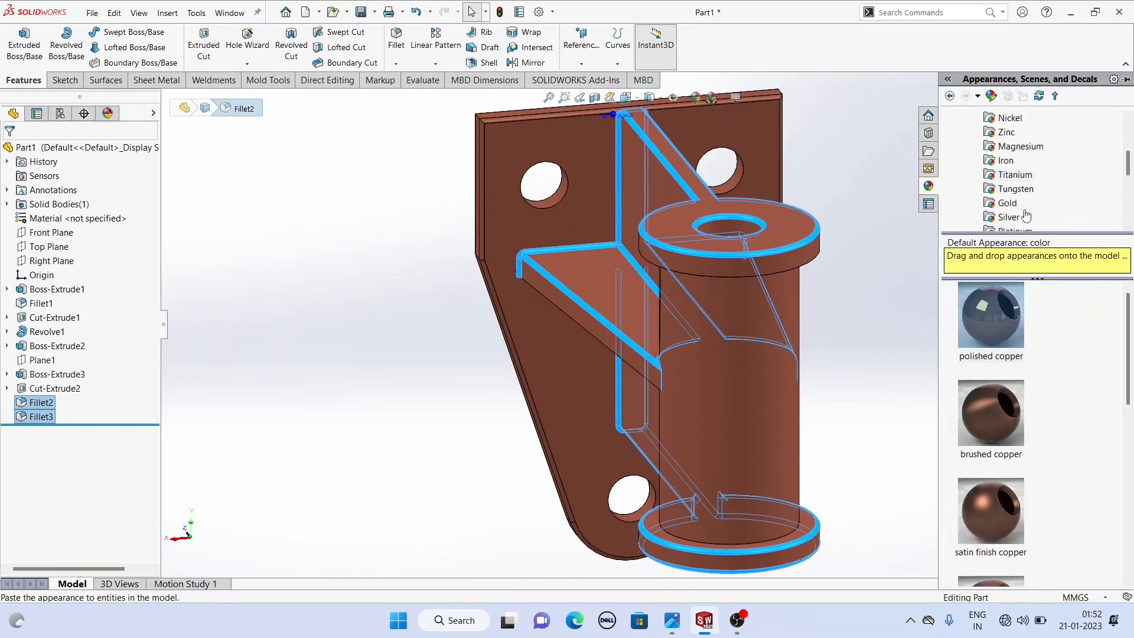
click(1004, 175)
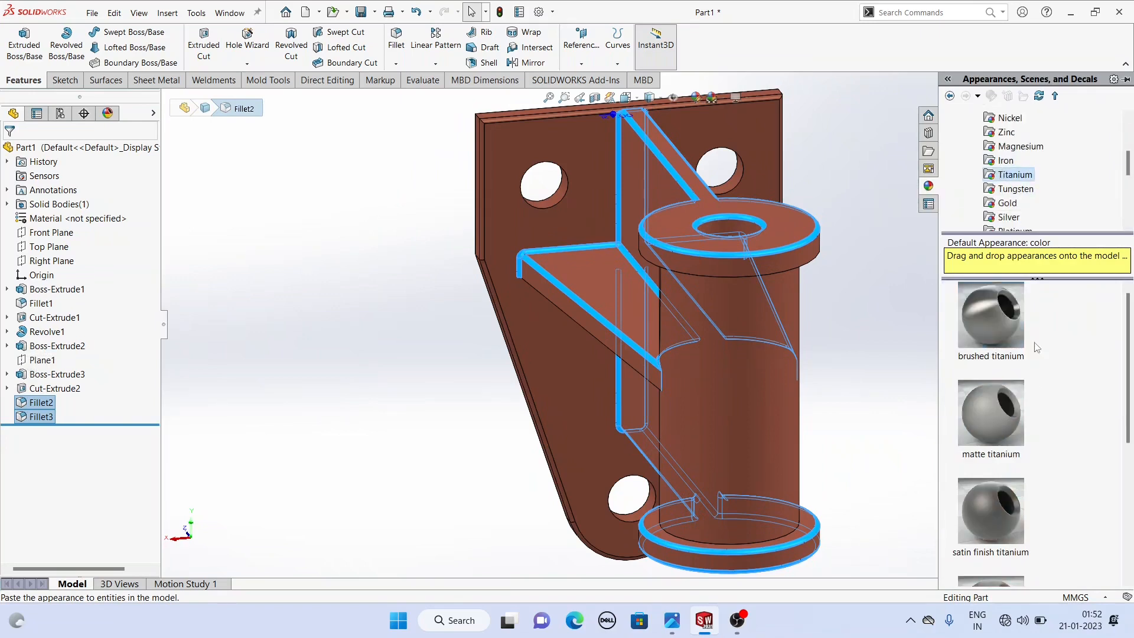
click(997, 332)
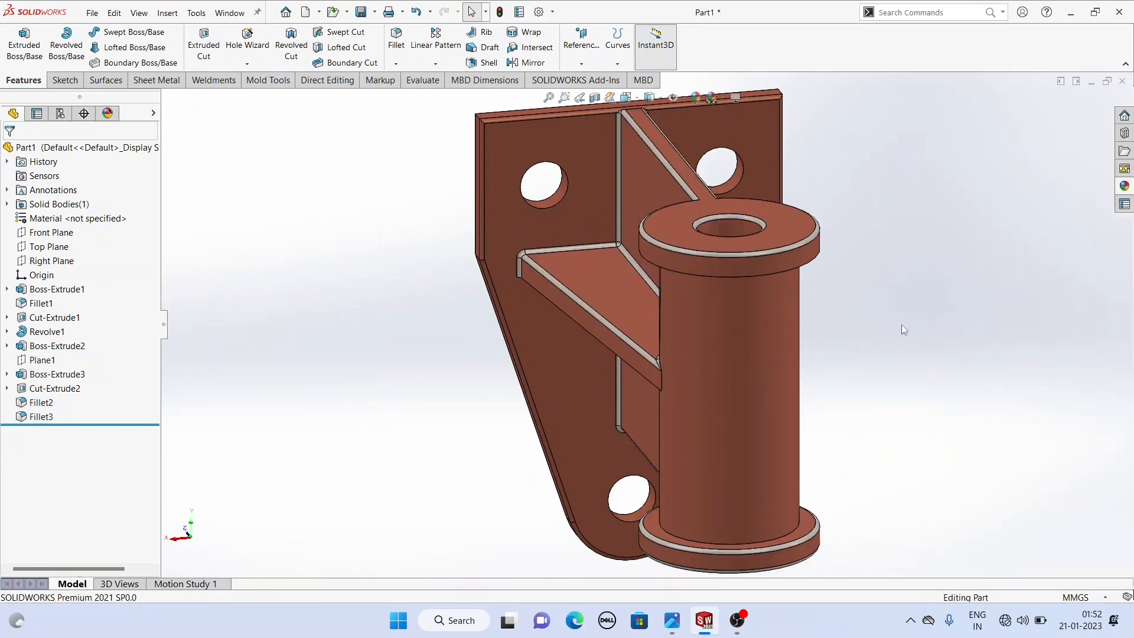
- Apply the brushed titanium appearance to the Fillet1 faces around the side plate
middle_drag(890, 327, 423, 349)
click(41, 303)
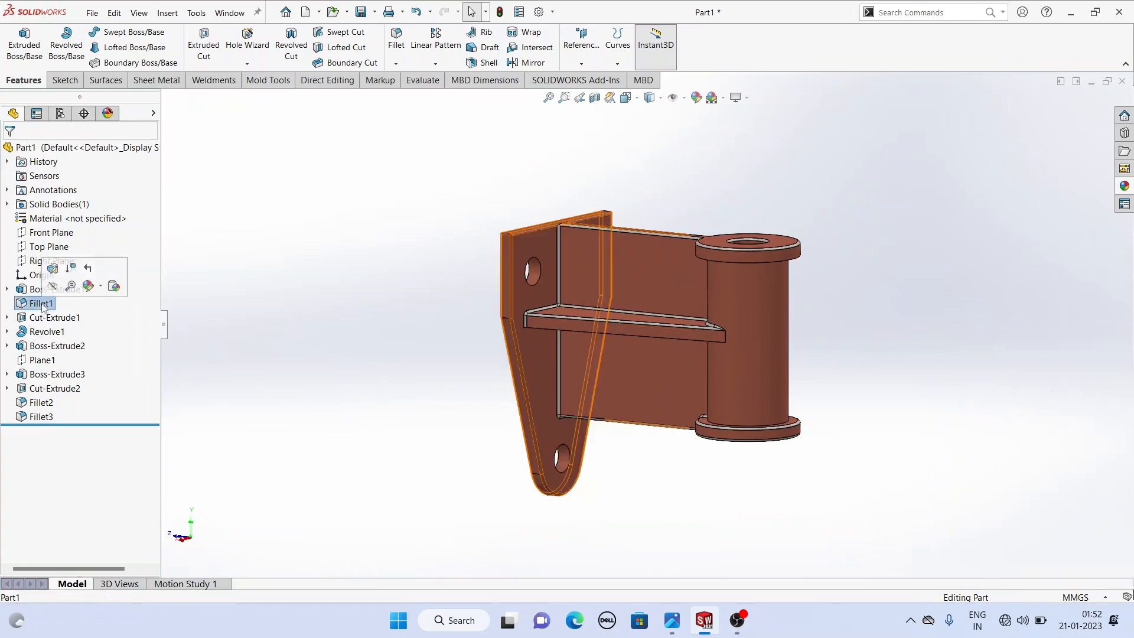
click(1121, 191)
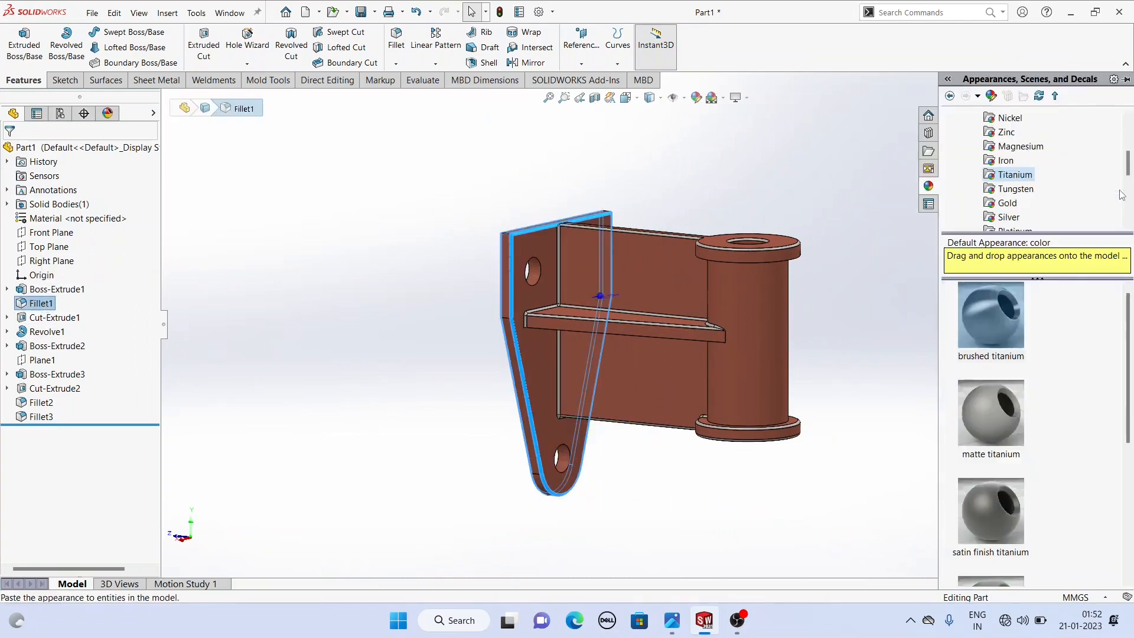
double_click(983, 328)
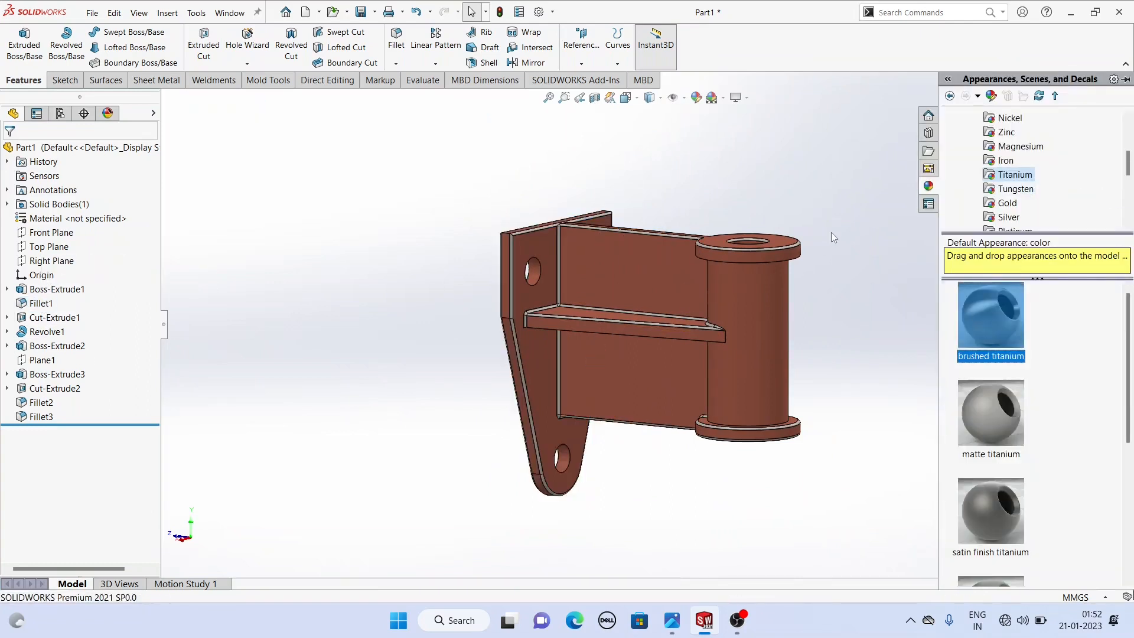
click(832, 233)
middle_drag(842, 260, 853, 314)
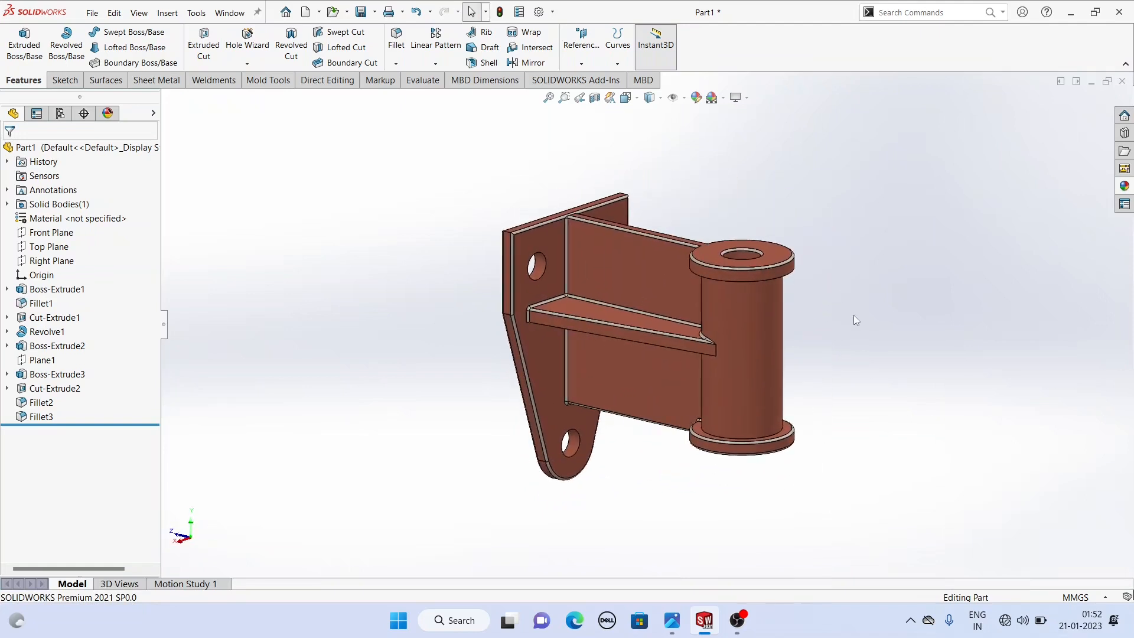
scroll(853, 315, down, 2)
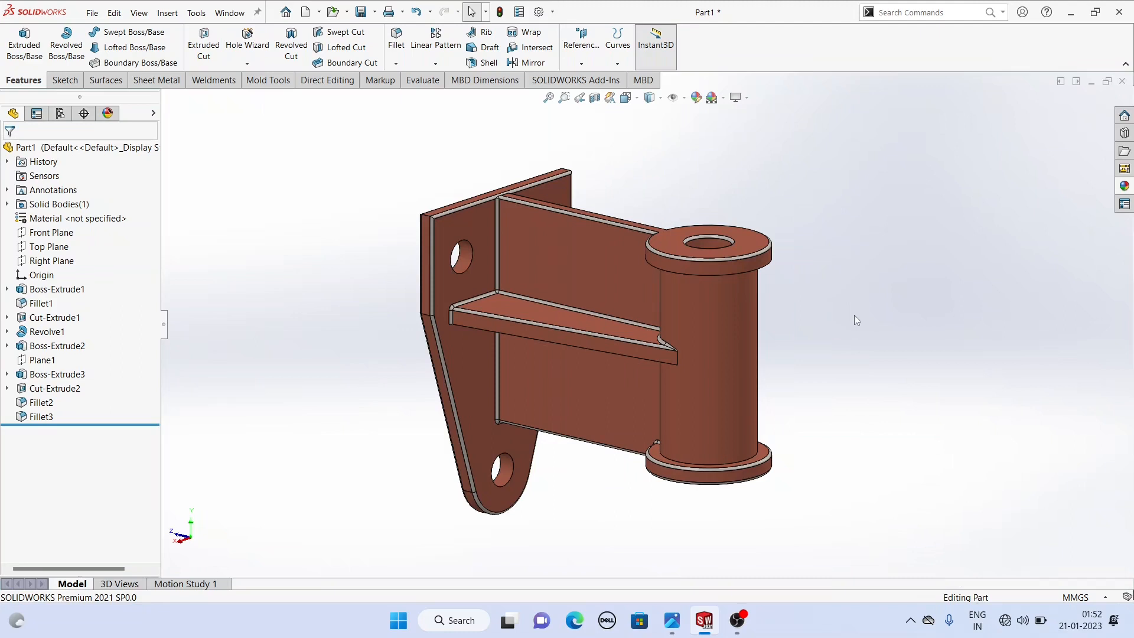